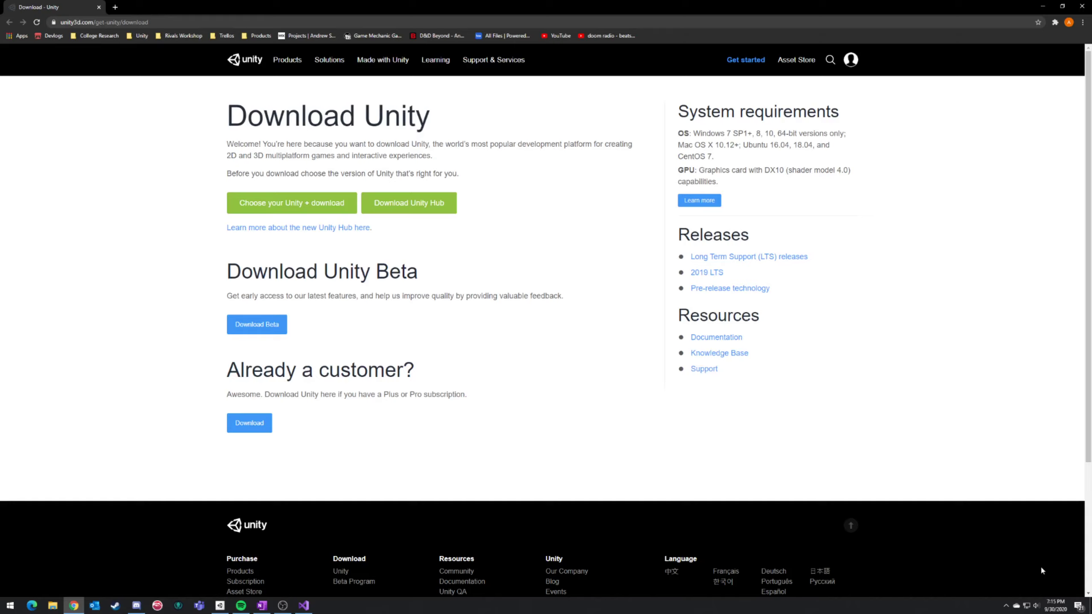
Check the address of the Unity download page and switch to Unity Hub, repositioning its window.
left_click(158, 21)
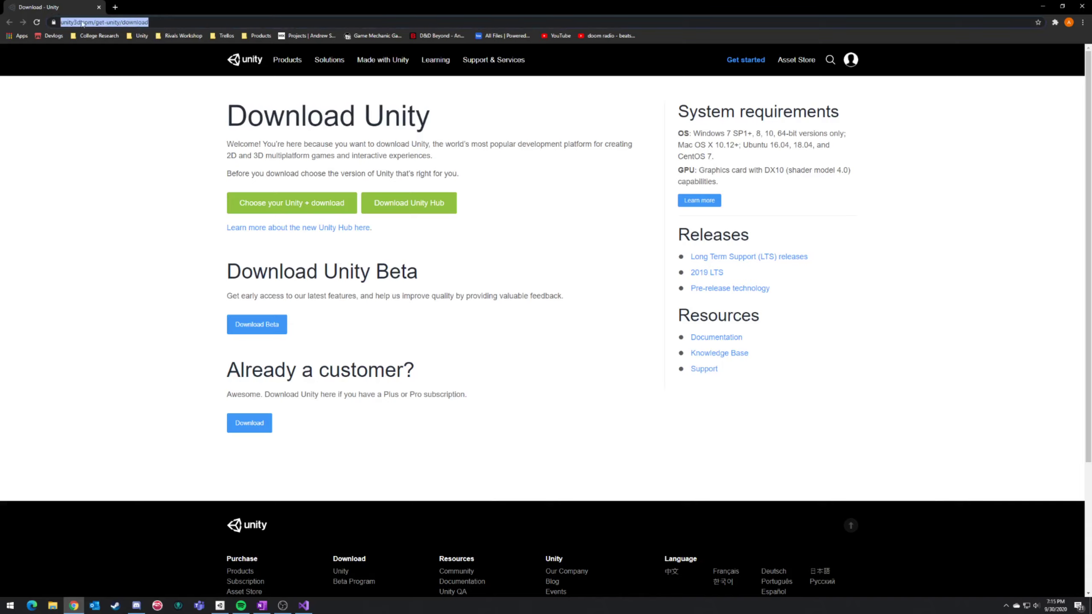
left_click(175, 21)
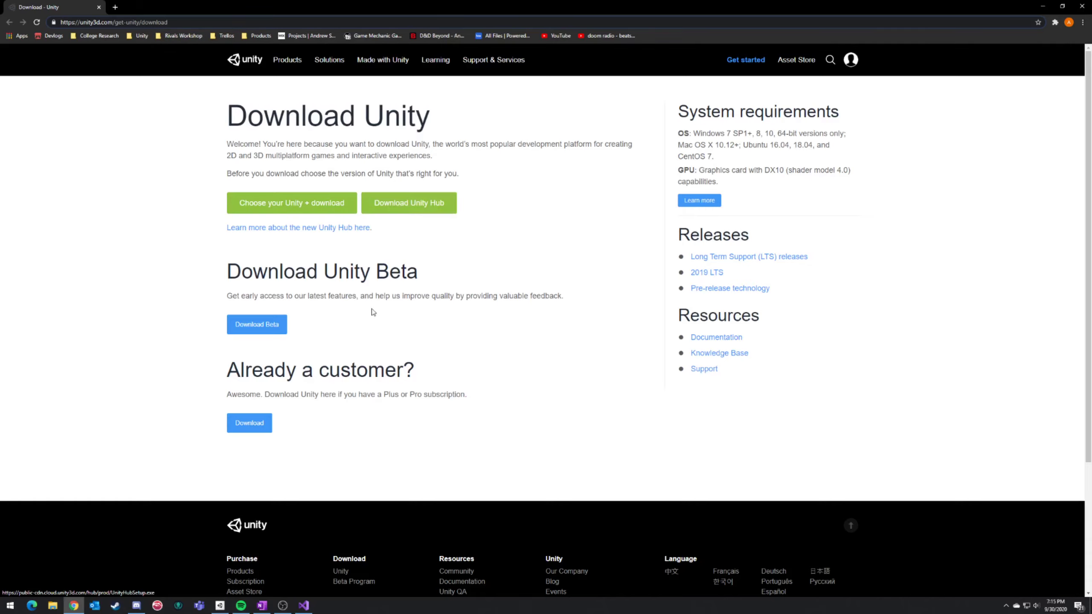
left_click(220, 605)
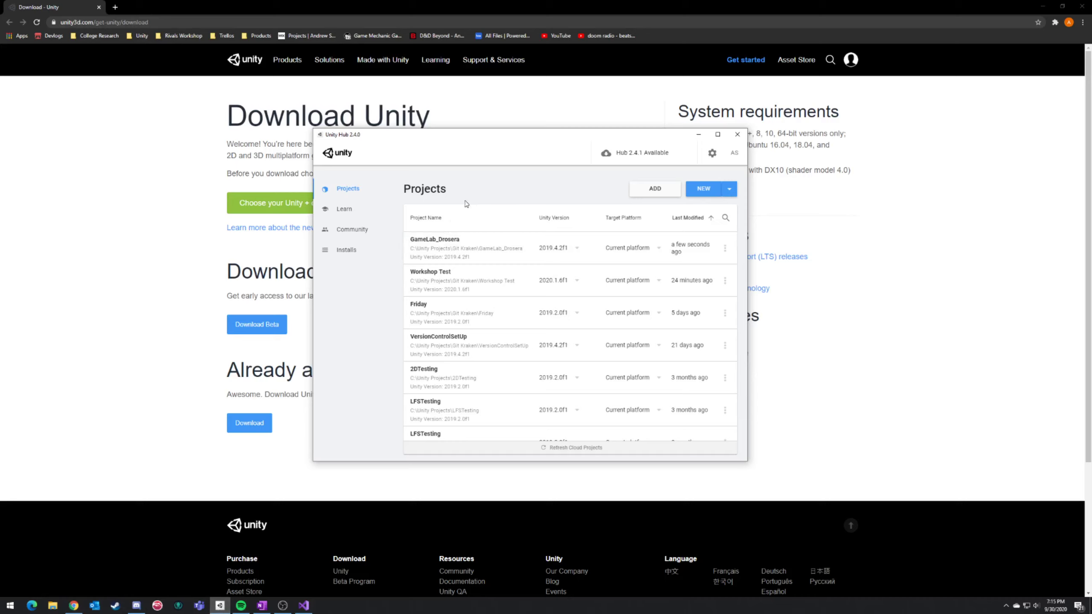
left_click_drag(482, 153, 523, 129)
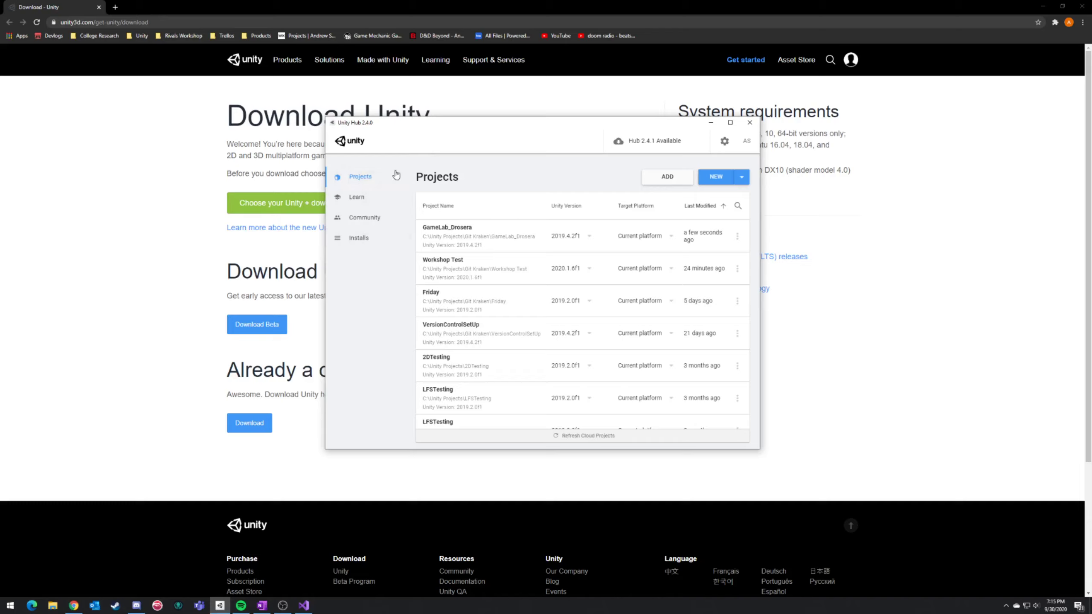
Review the installed Unity versions and the modules offered for Unity 2019.4.11f1, and close the dialog without installing.
left_click(364, 241)
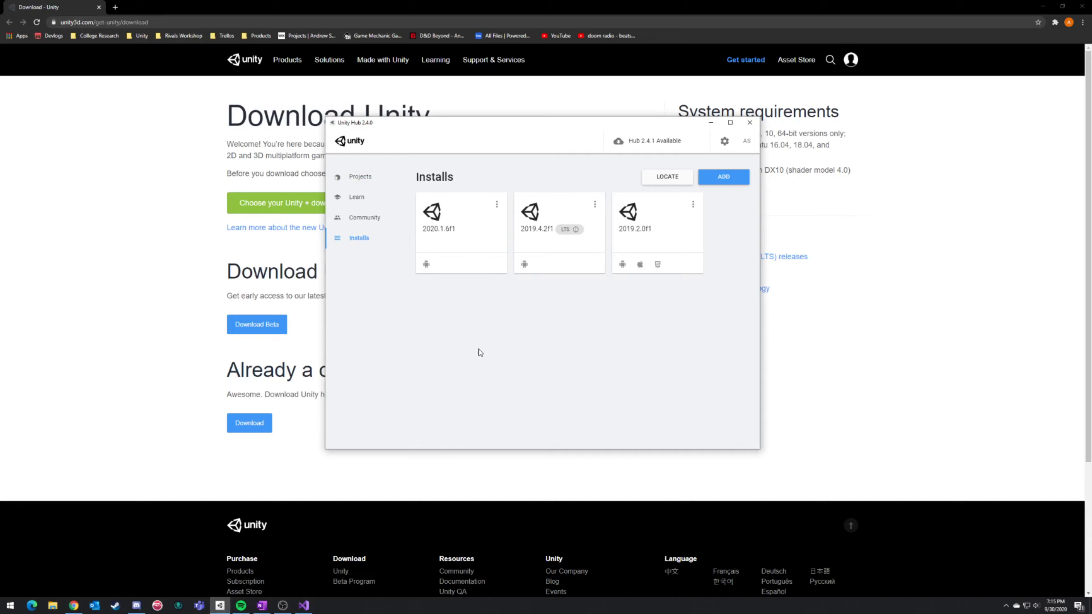
left_click(722, 177)
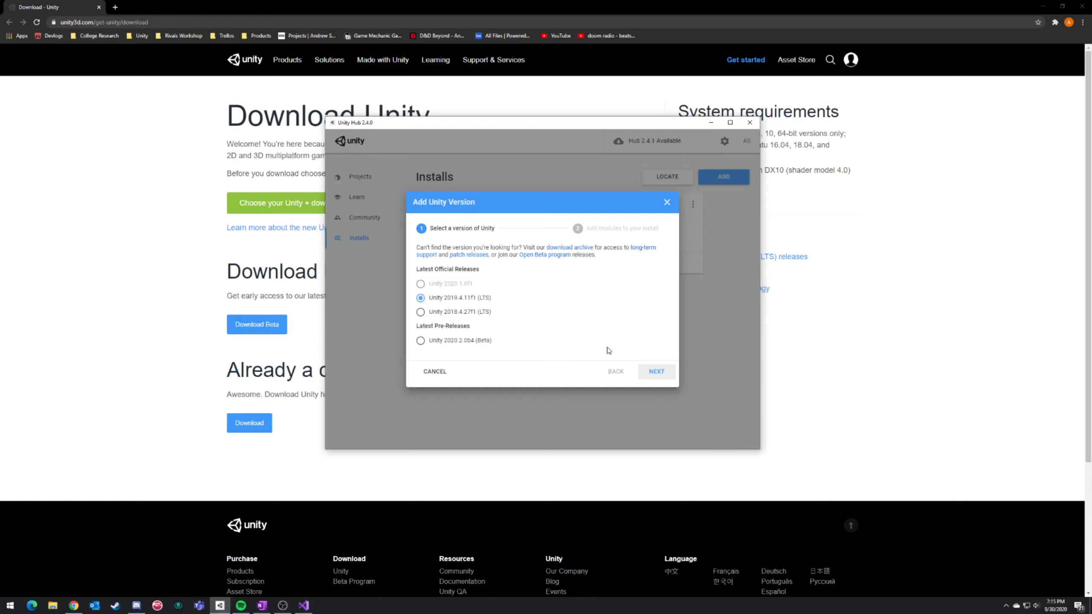
left_click(655, 373)
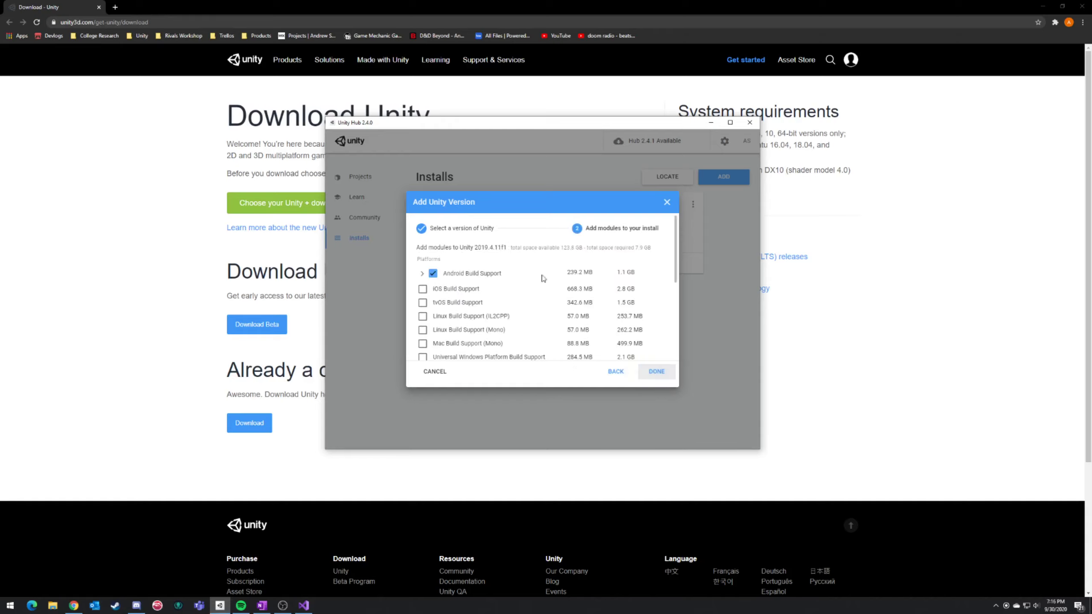
left_click_drag(675, 253, 670, 275)
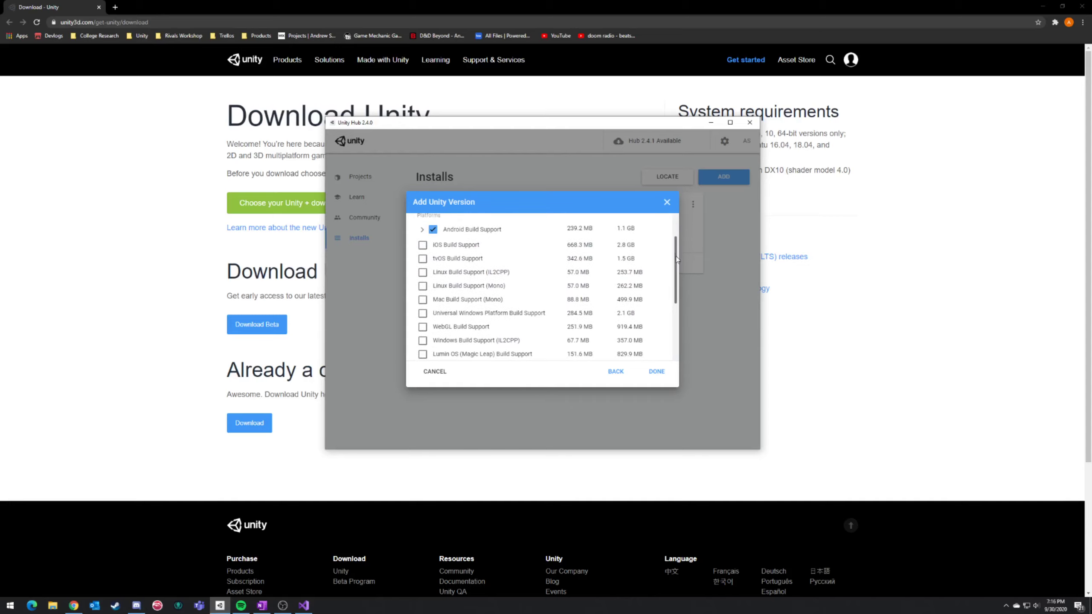
mouse_move(677, 258)
left_mouse_down()
mouse_move(676, 241)
mouse_move(669, 311)
mouse_move(661, 267)
left_mouse_up()
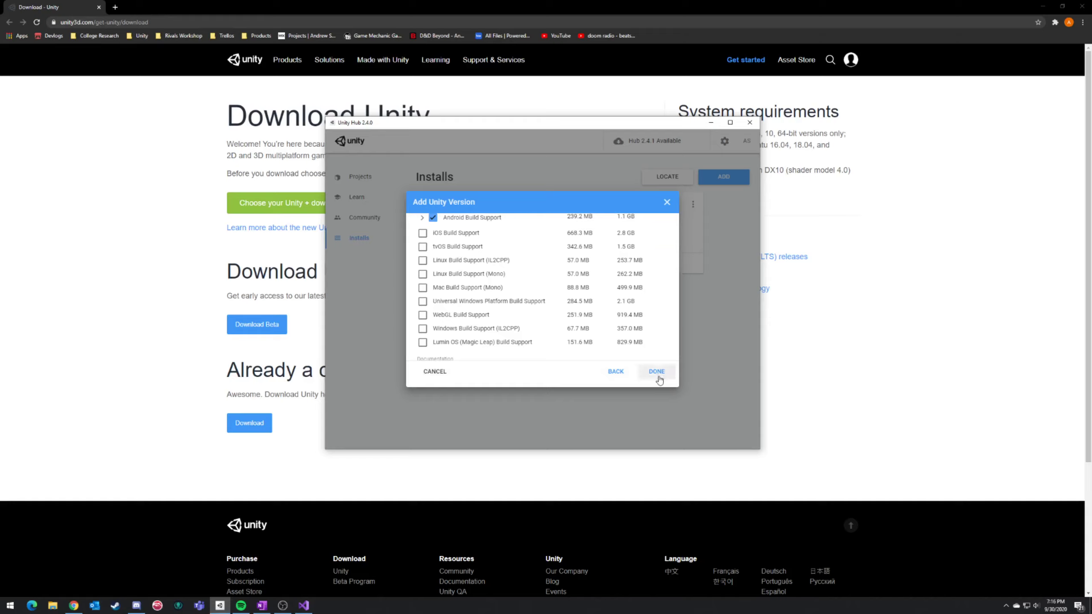
left_click(667, 202)
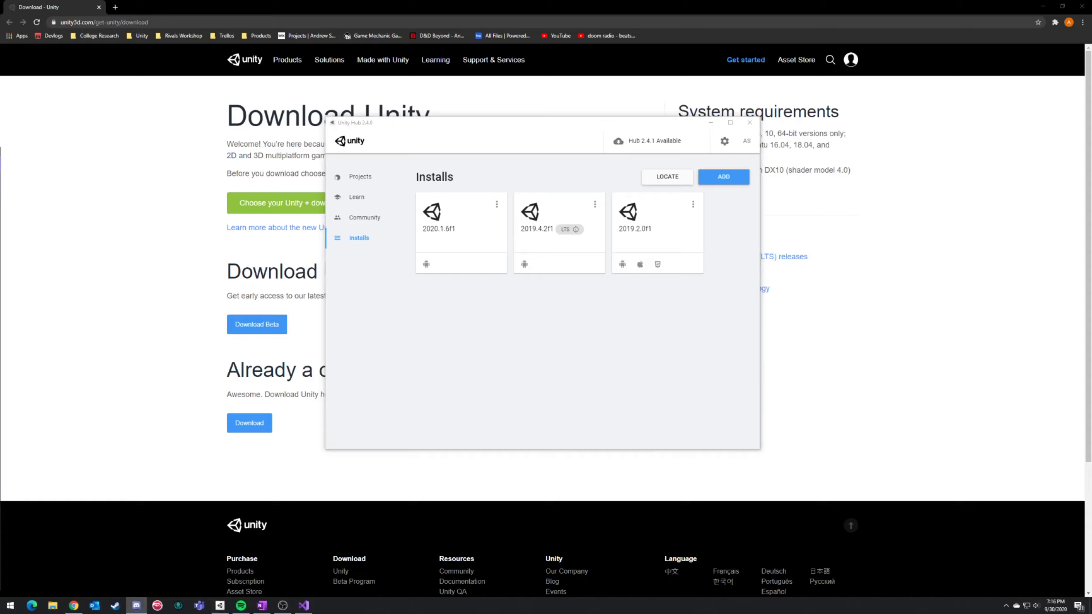
Look through the Hub's Projects, Installs, Learn and Community pages, including the list of available tutorials.
left_click(371, 179)
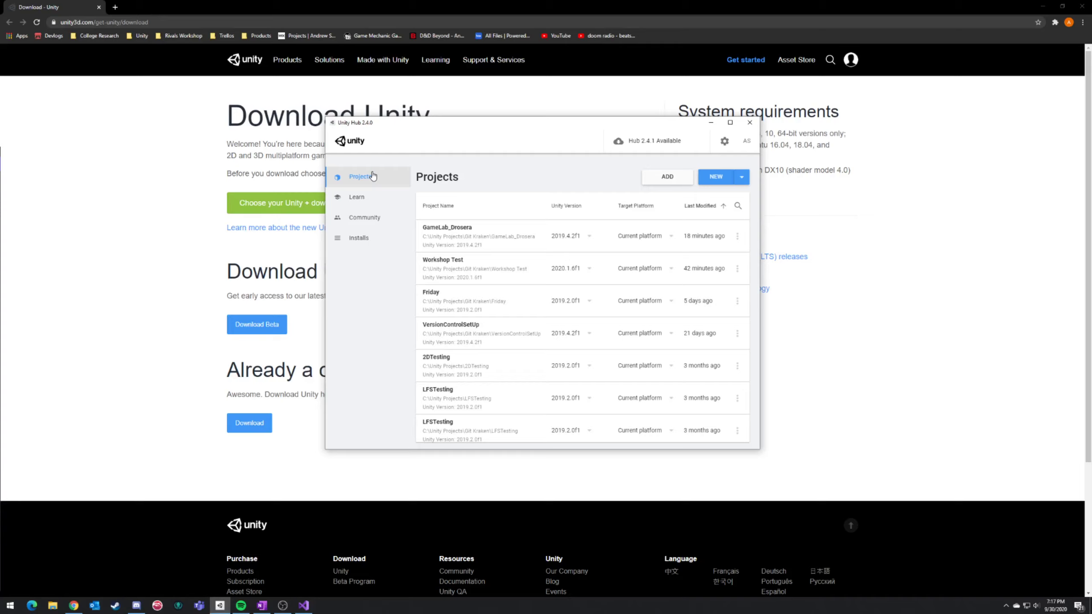
left_click(359, 238)
left_click(363, 205)
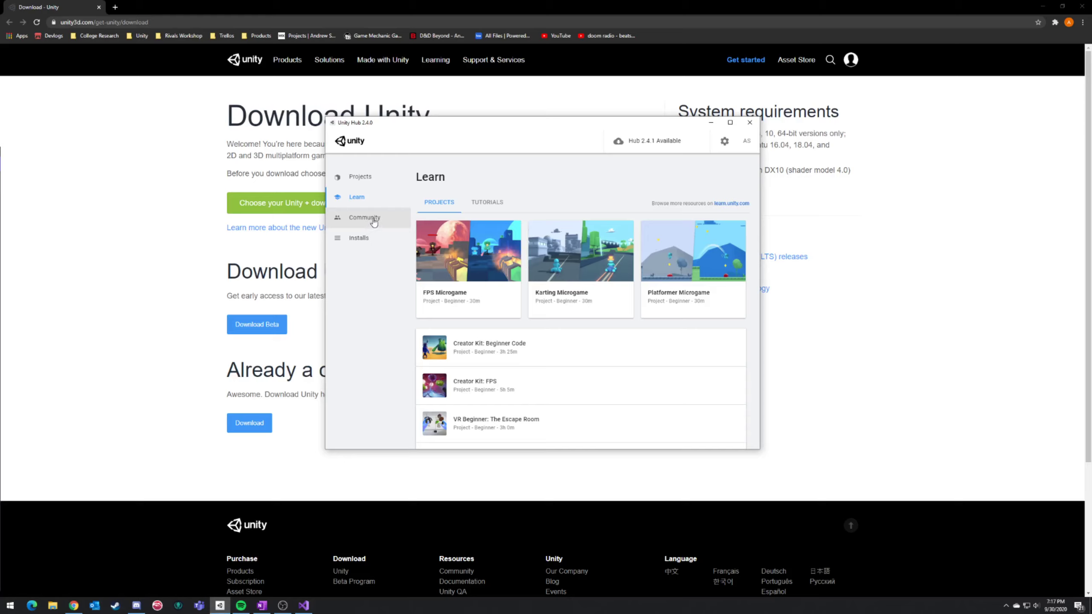
left_click(366, 219)
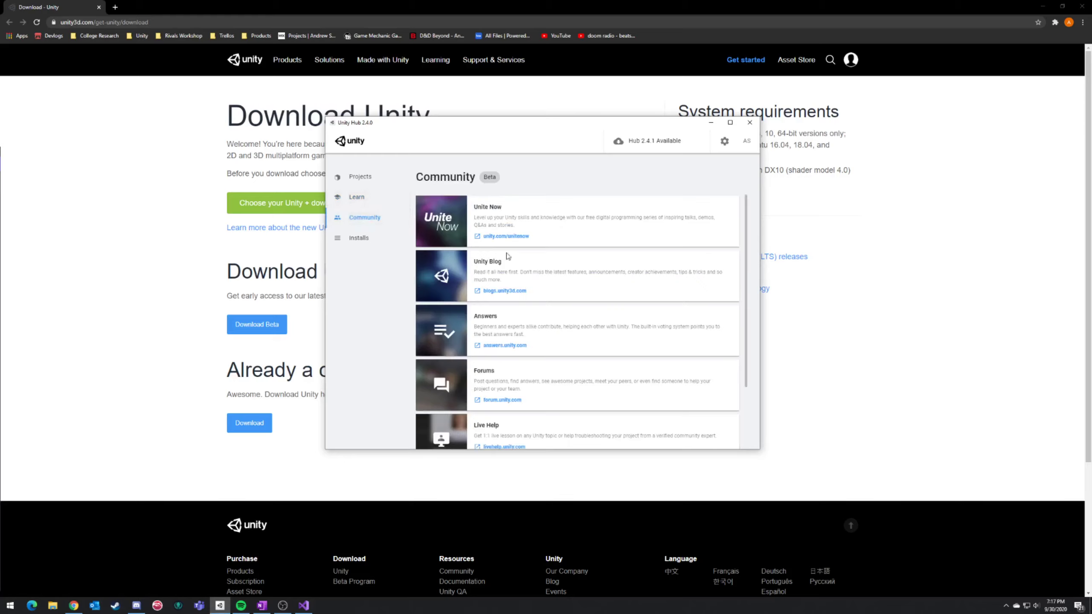
left_click(355, 198)
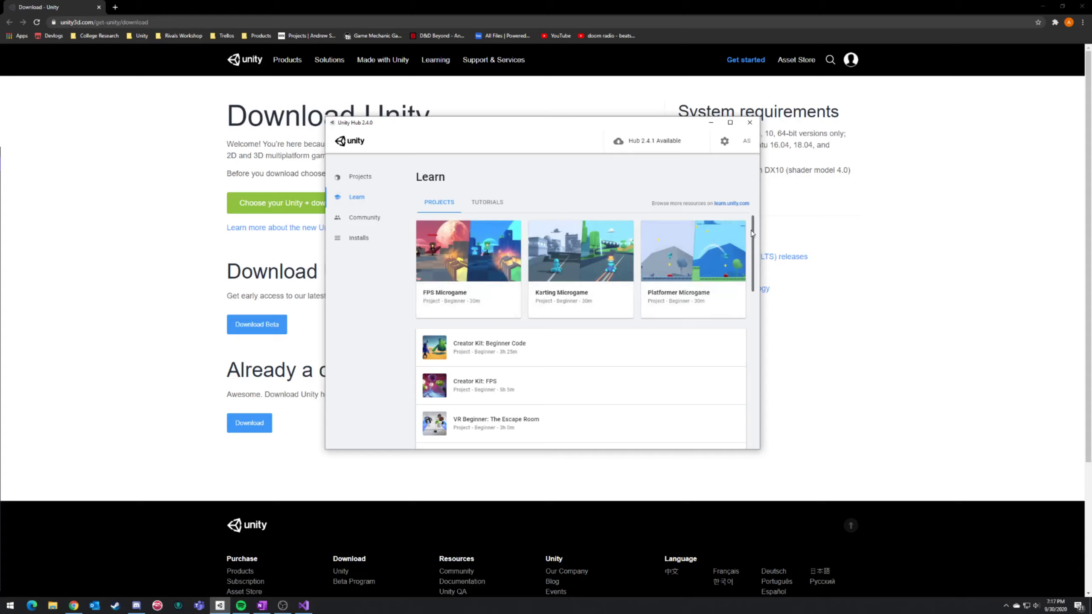
left_click(487, 207)
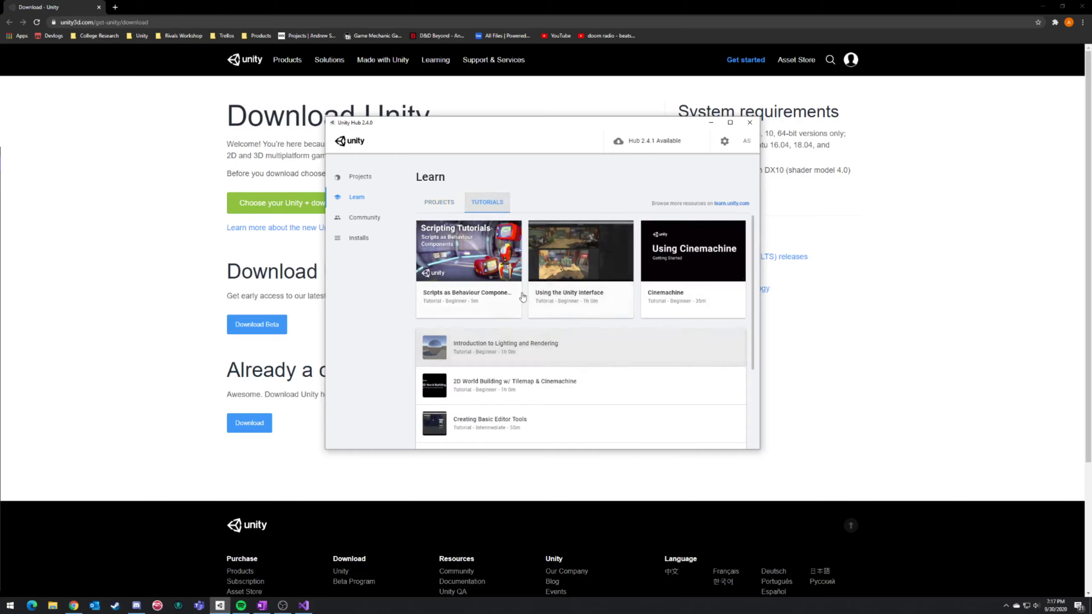
scroll(757, 260, "down", 3)
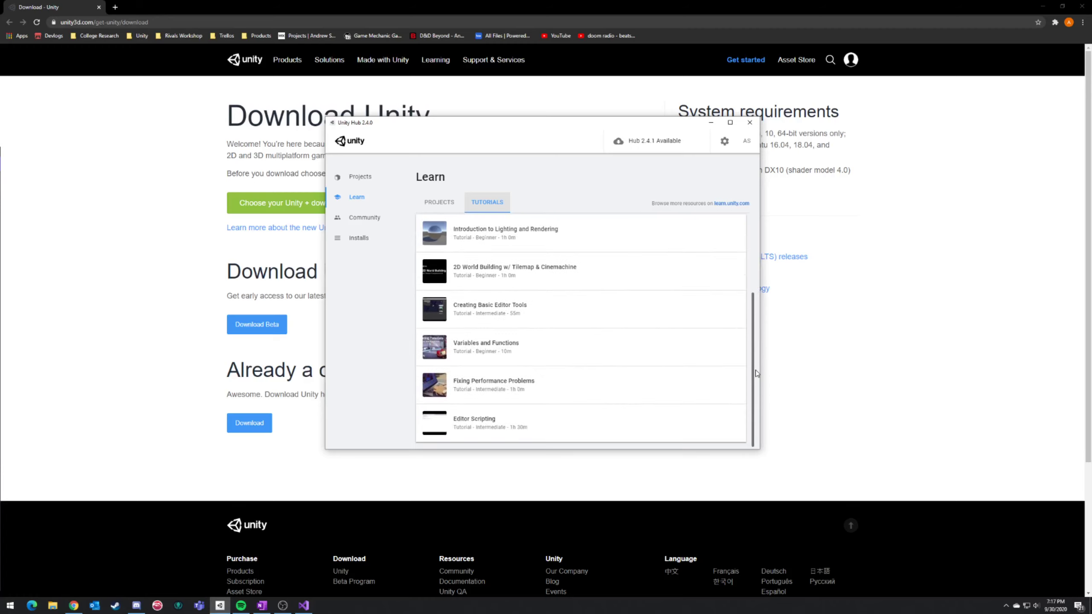
scroll(756, 370, "up", 3)
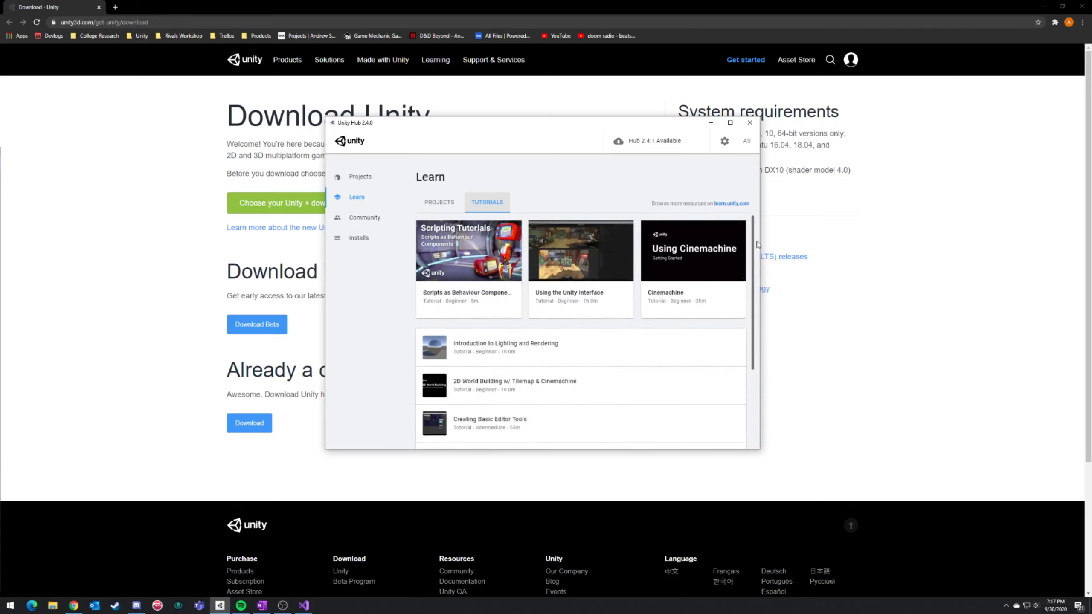
Start a new project with Unity version 2020.1.6f1 and look through the available project templates.
left_click(352, 181)
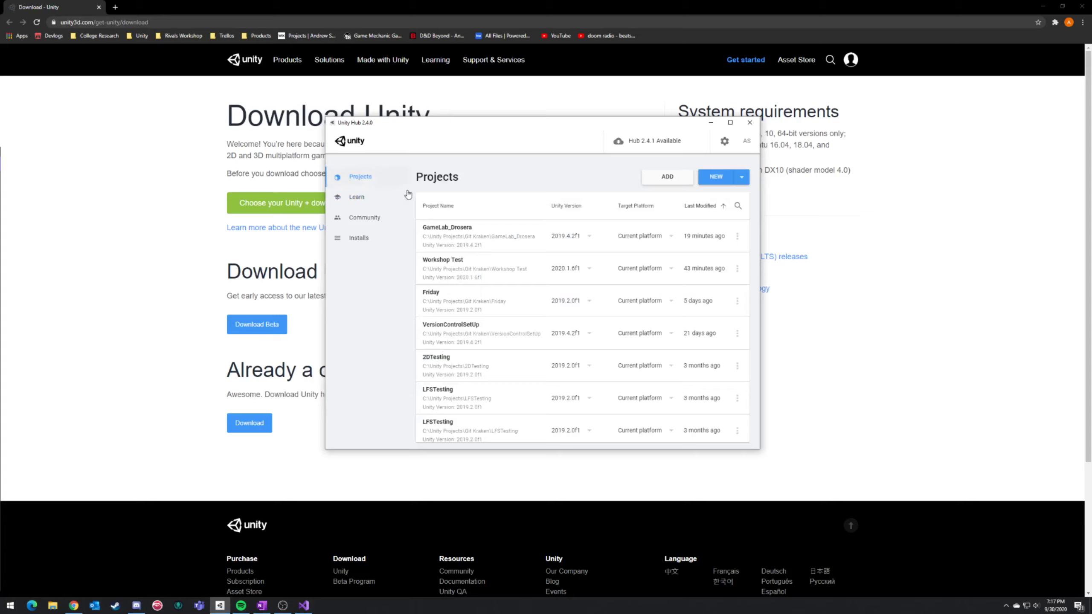
left_click(718, 178)
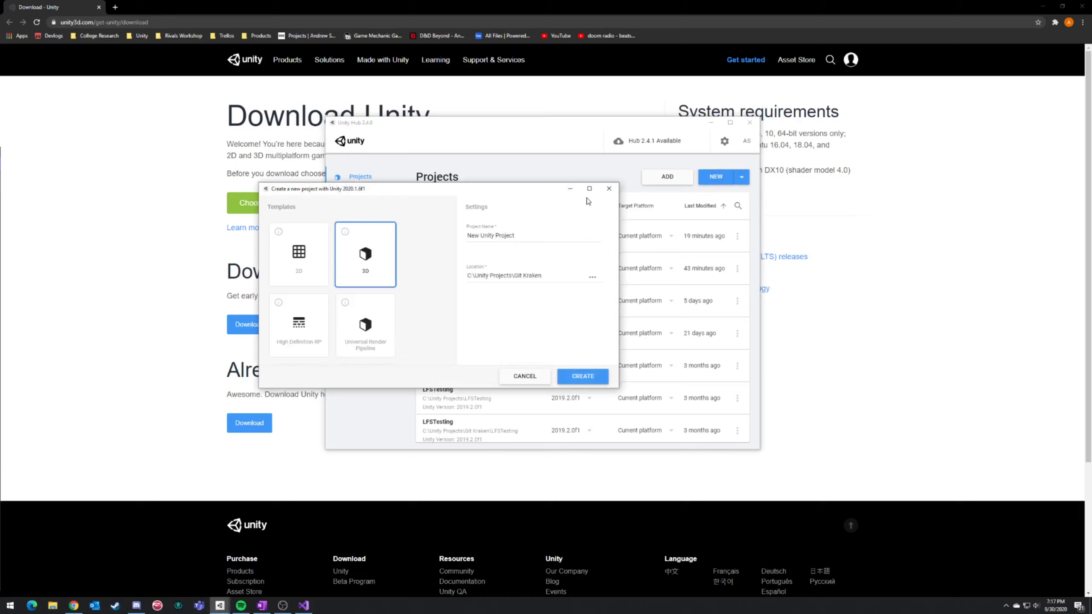
left_click(608, 189)
left_click(749, 180)
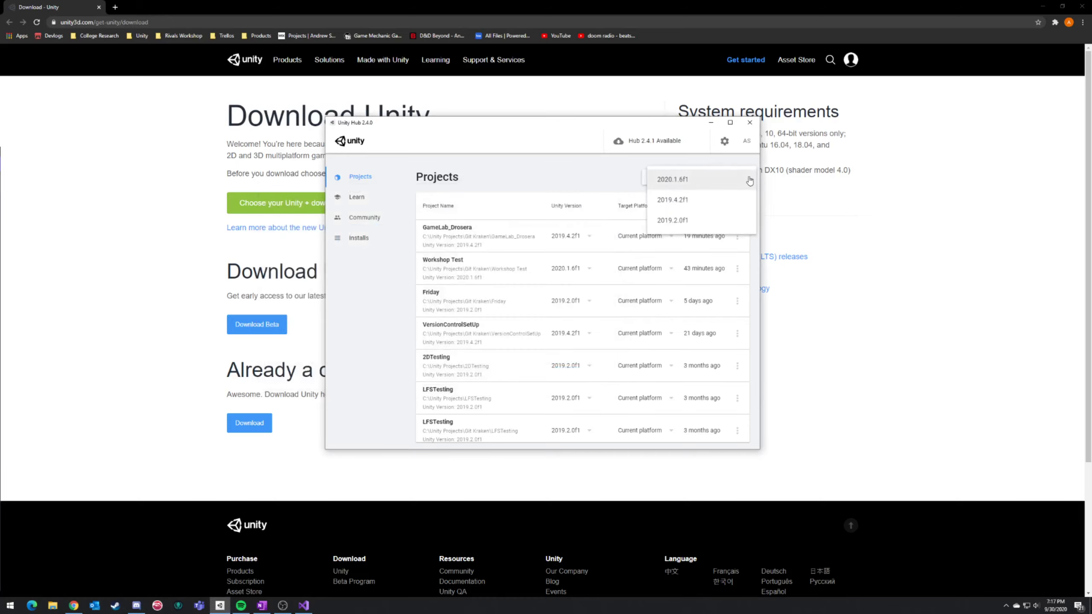
left_click(708, 180)
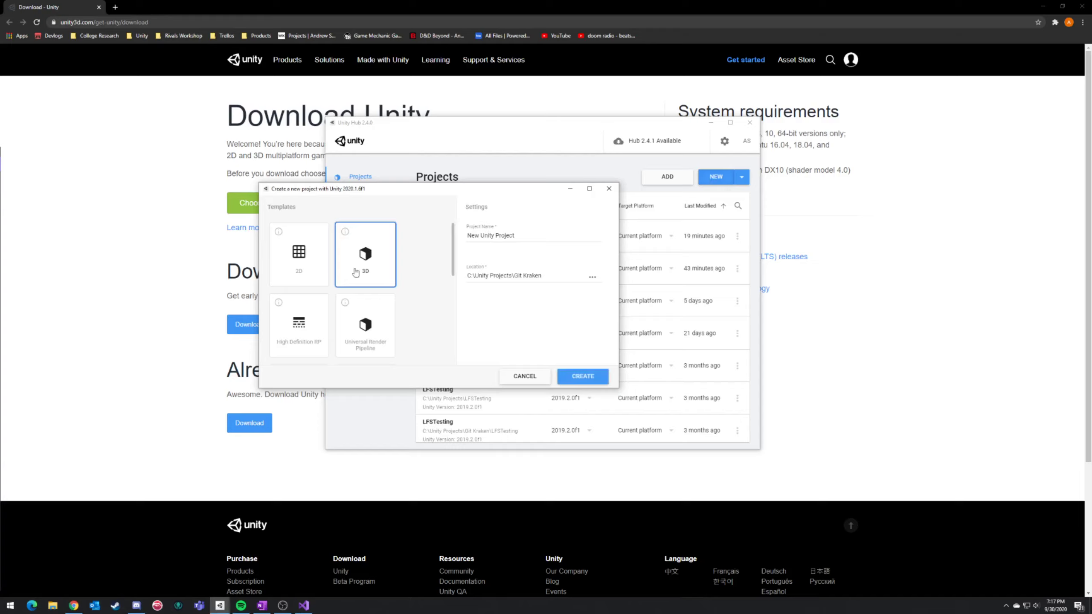
scroll(454, 243, "down", 1)
scroll(455, 243, "down", 4)
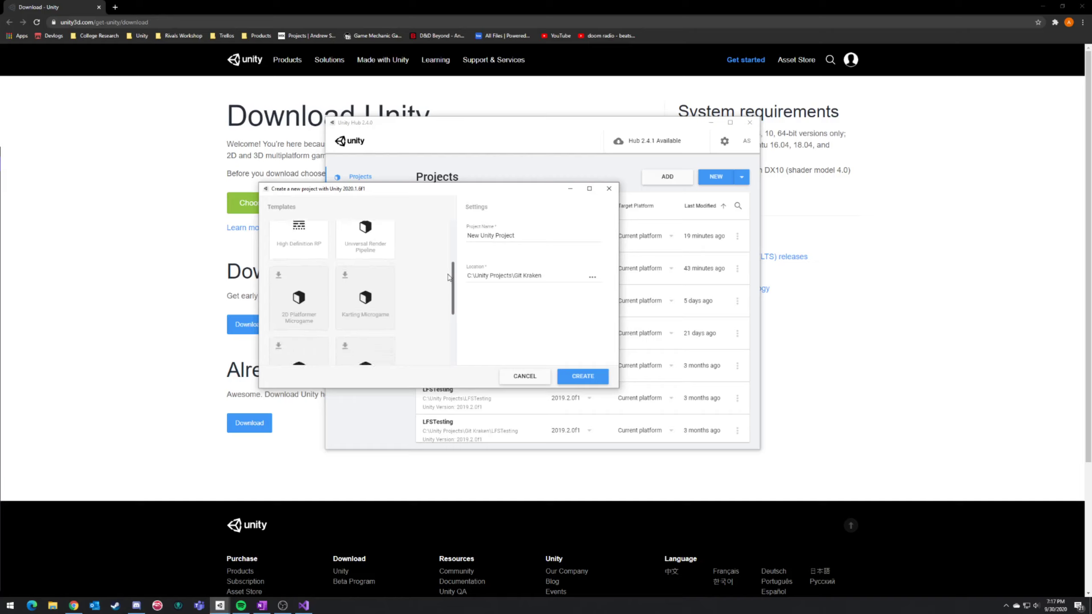
scroll(451, 241, "up", 5)
scroll(452, 235, "up", 1)
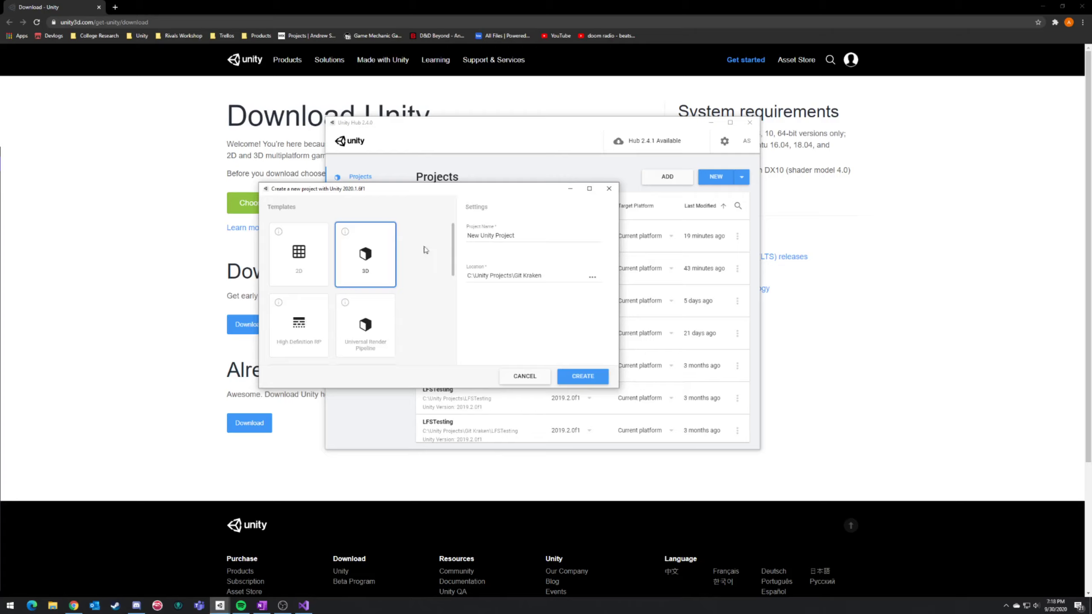
Name the new 3D project Workshop and create it.
left_click_drag(539, 237, 463, 240)
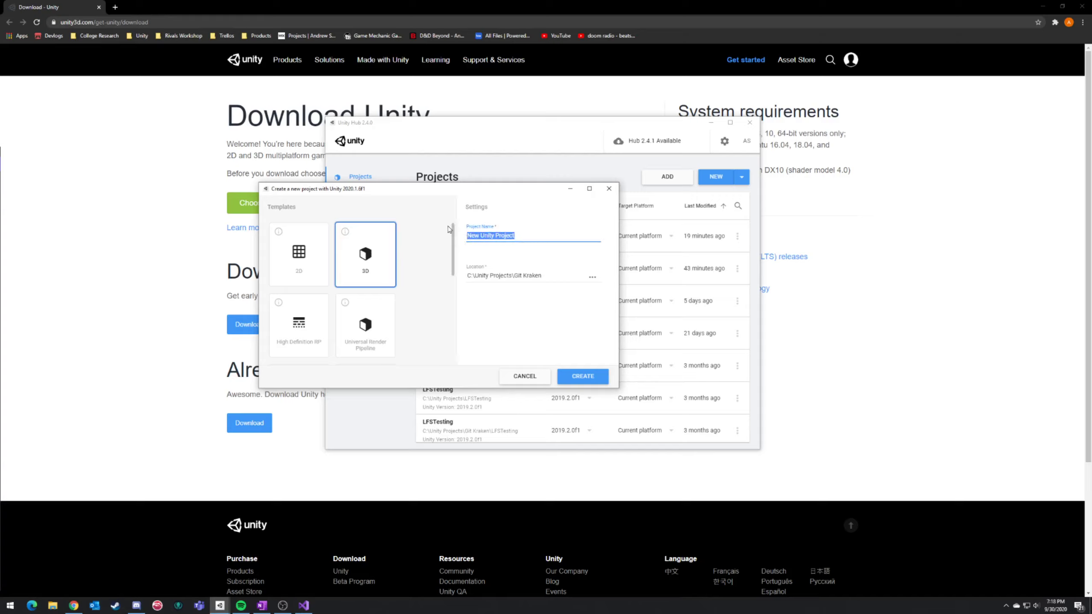
type("Workshop")
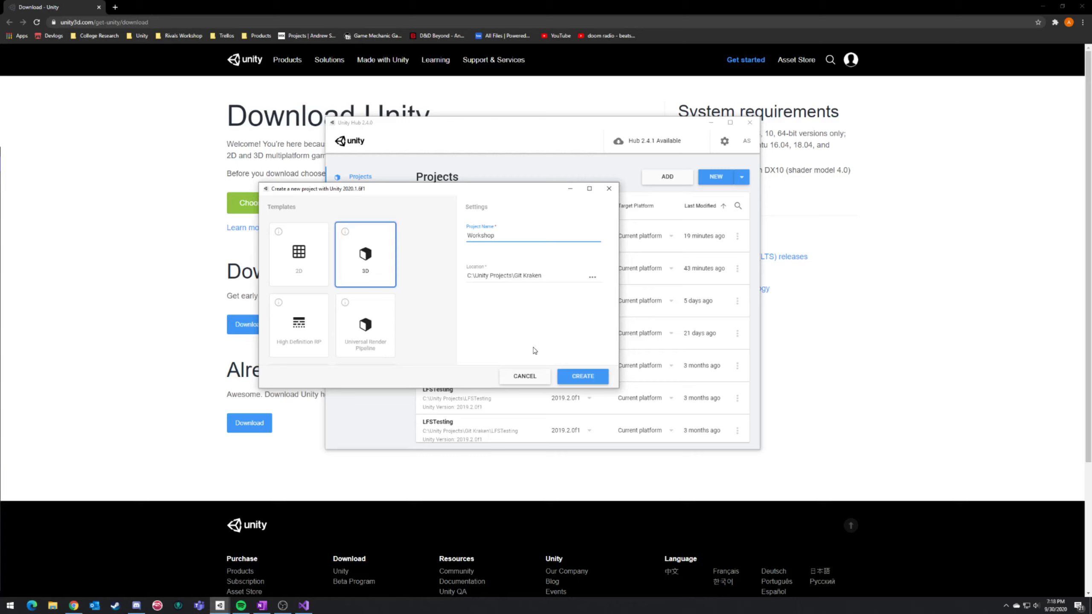
left_click(582, 377)
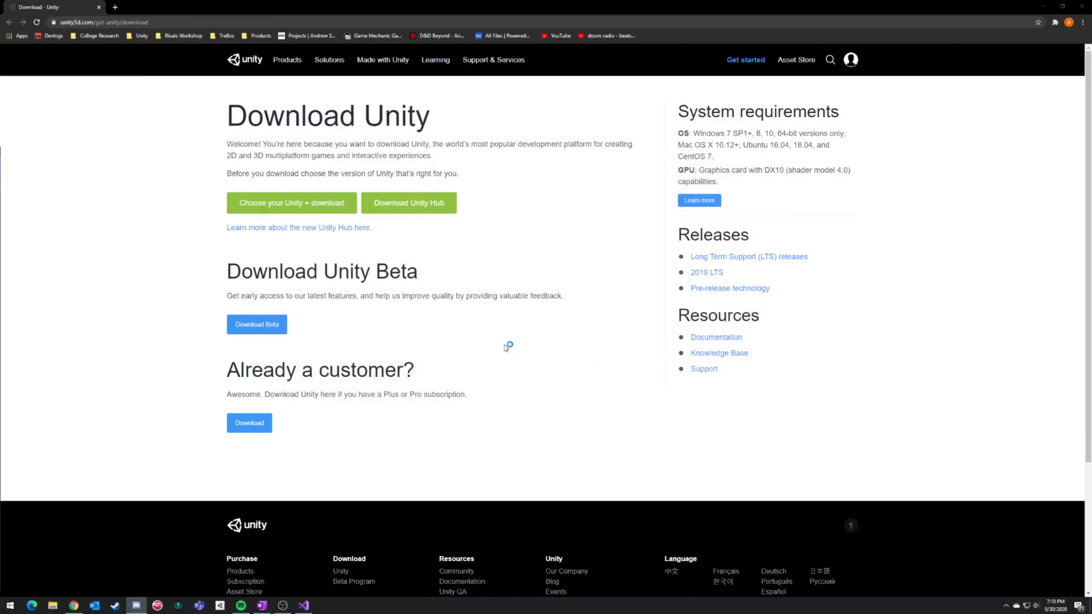
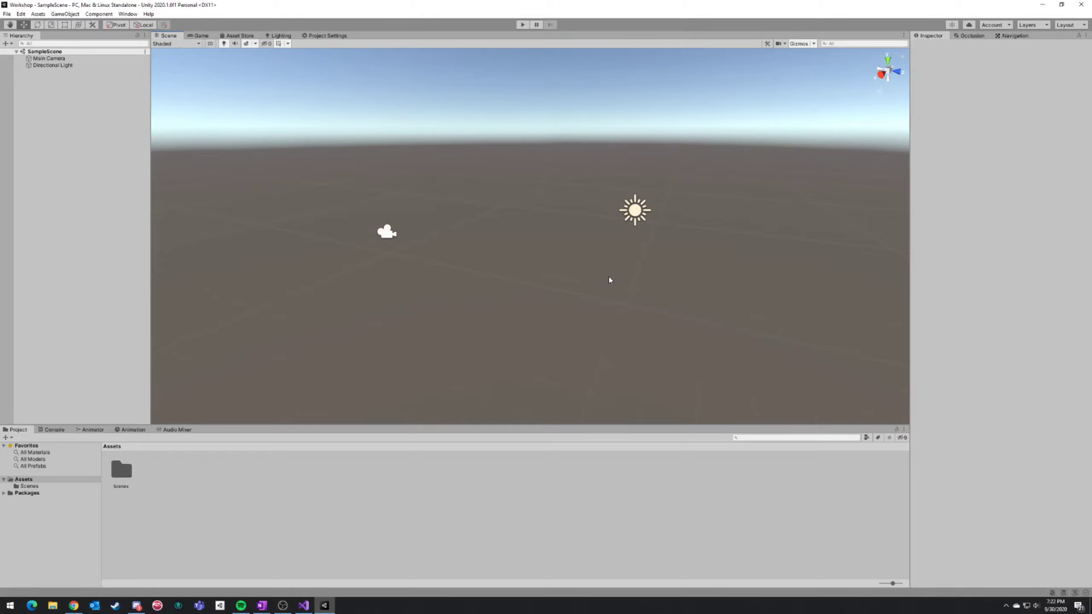
Look around the empty SampleScene in the Scene view, flying forward and zooming in and out.
right_click_drag(609, 278, 636, 250)
right_click_drag(566, 213, 591, 193)
key("w")
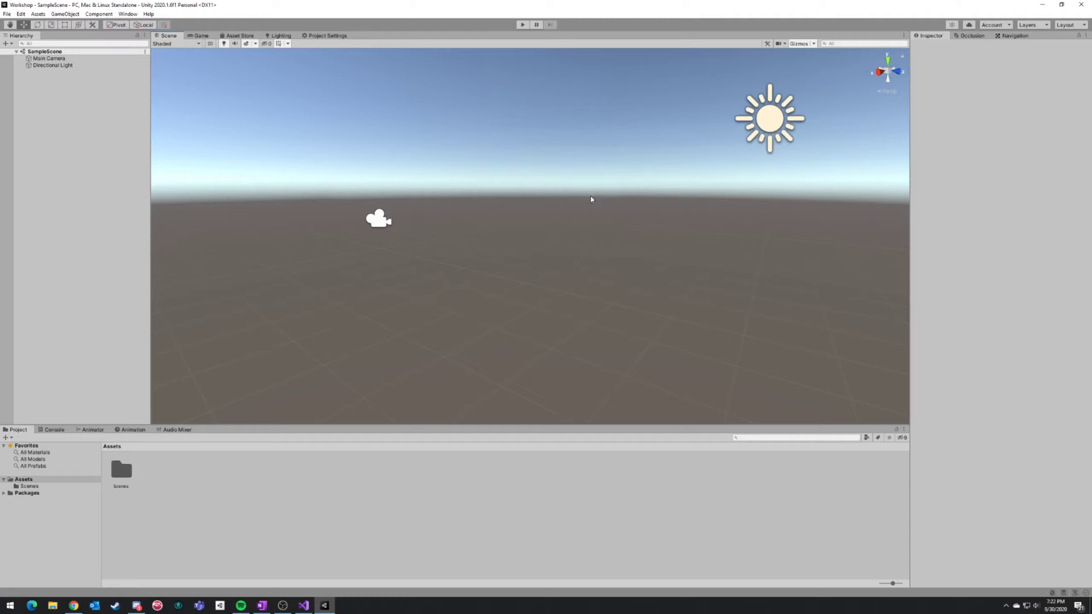
scroll(622, 211, "down", 6)
scroll(620, 211, "up", 5)
scroll(619, 210, "up", 3)
scroll(619, 211, "down", 6)
scroll(618, 211, "up", 7)
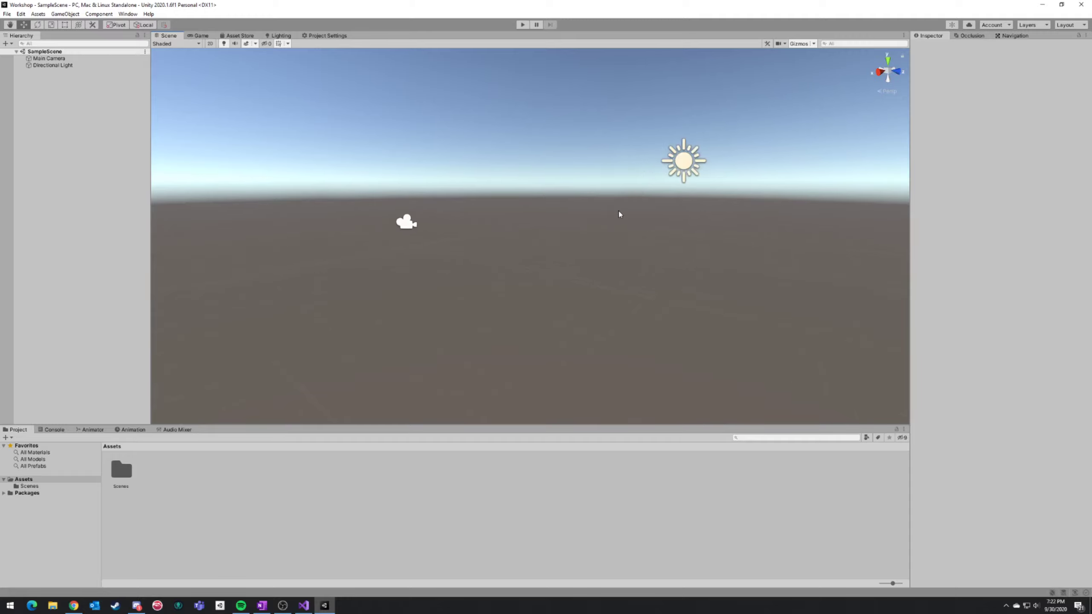
scroll(618, 213, "down", 4)
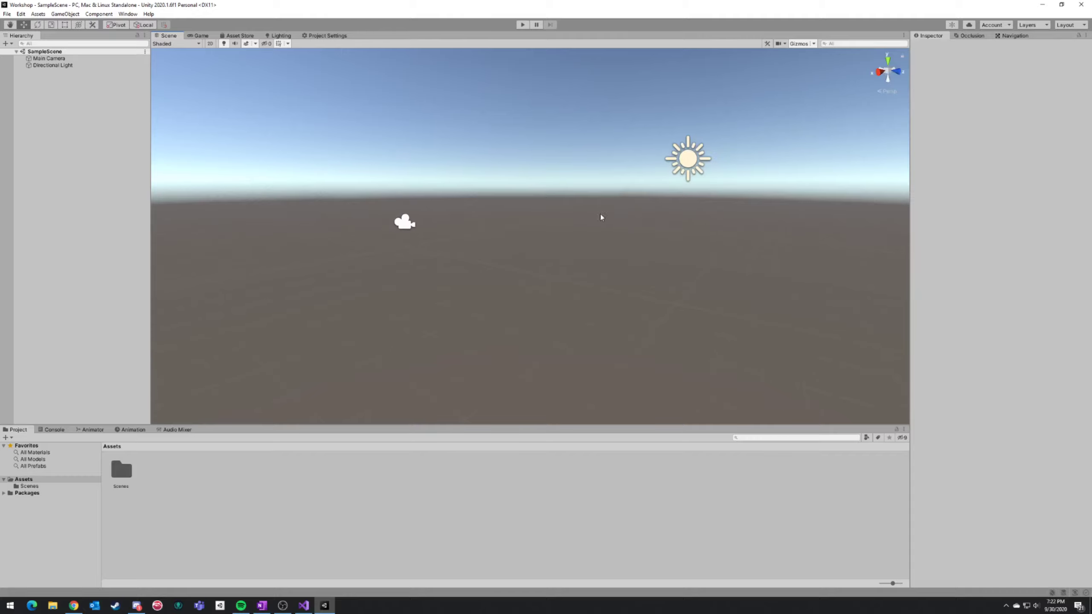
scroll(600, 215, "up", 2)
Pan the Scene view with the Hand tool and orbit around the camera and light.
middle_click_drag(601, 215, 557, 220)
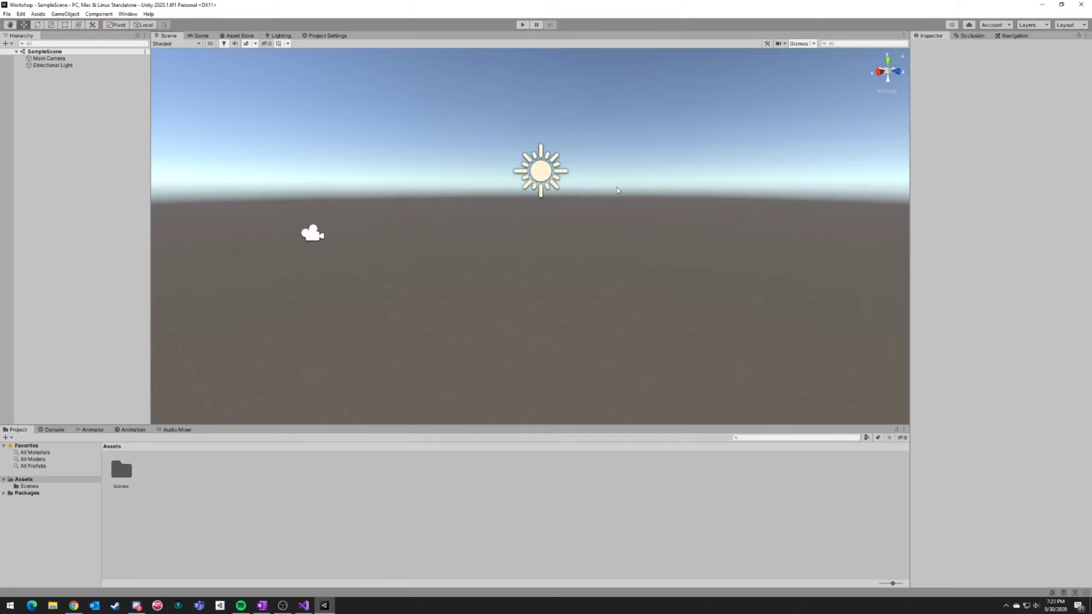
left_click(11, 25)
left_click_drag(424, 207, 436, 227)
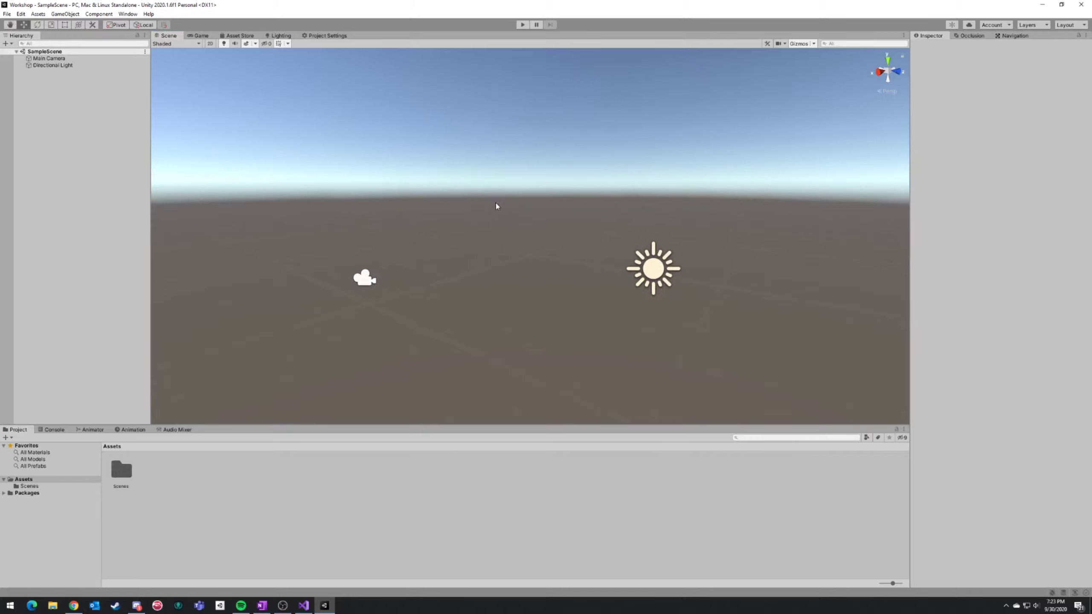
left_click_drag(455, 210, 455, 248, "alt")
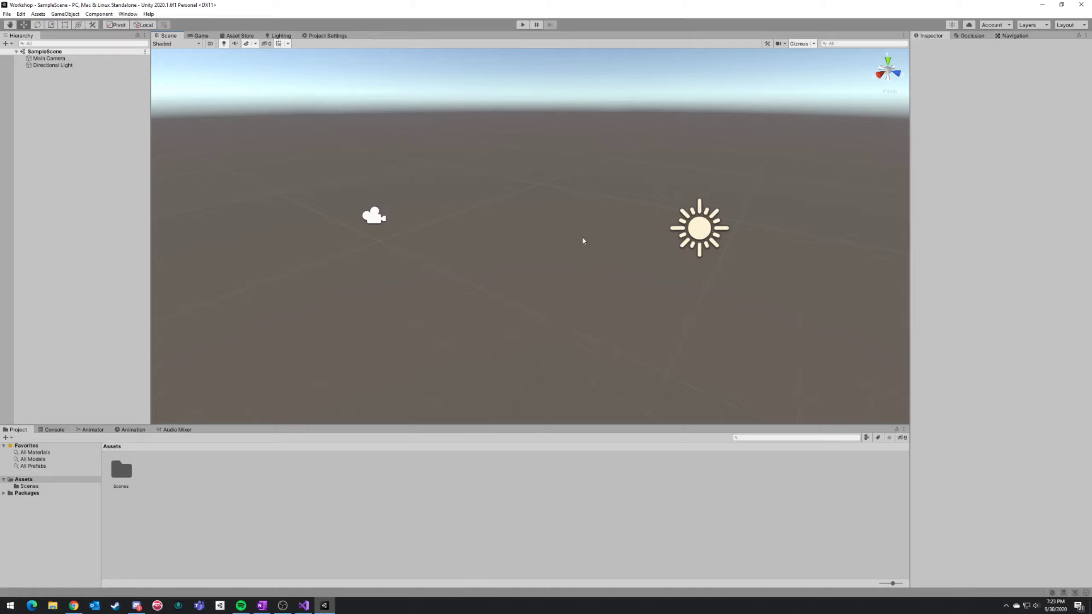
Look away from the scene's objects and frame the Directional Light in the Scene view.
right_click_drag(574, 234, 34, 77)
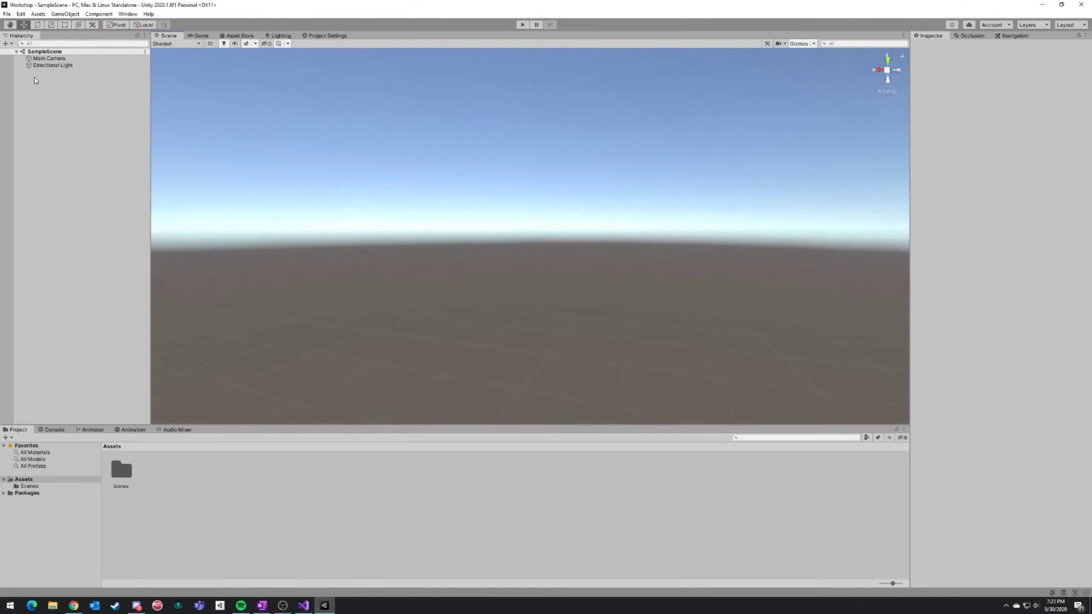
double_click(62, 67)
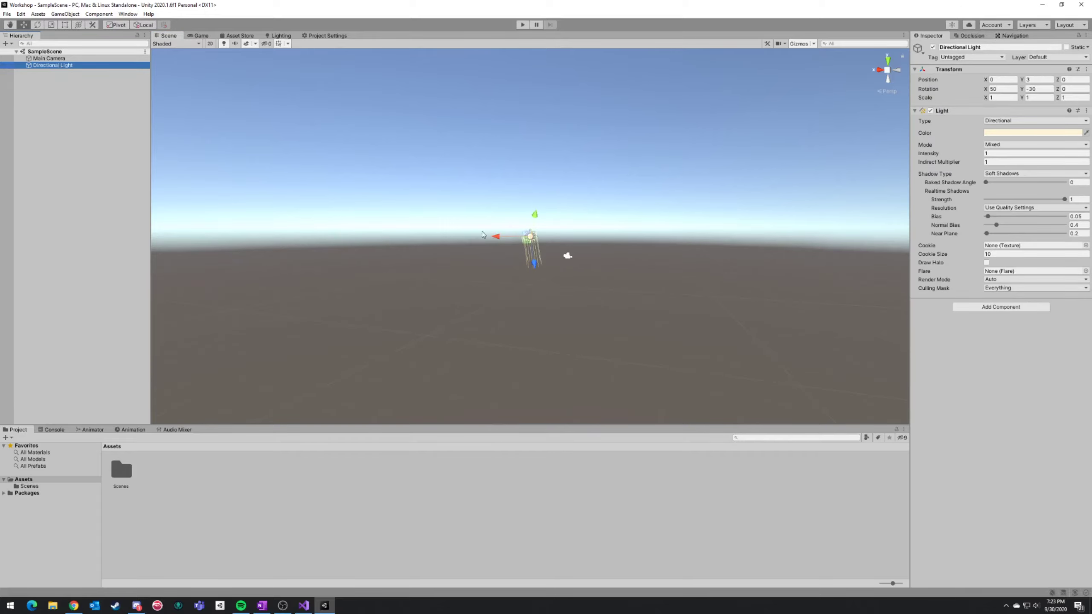
Frame the Main Camera and the Directional Light alternately in the Scene view and look around them.
right_click(580, 225)
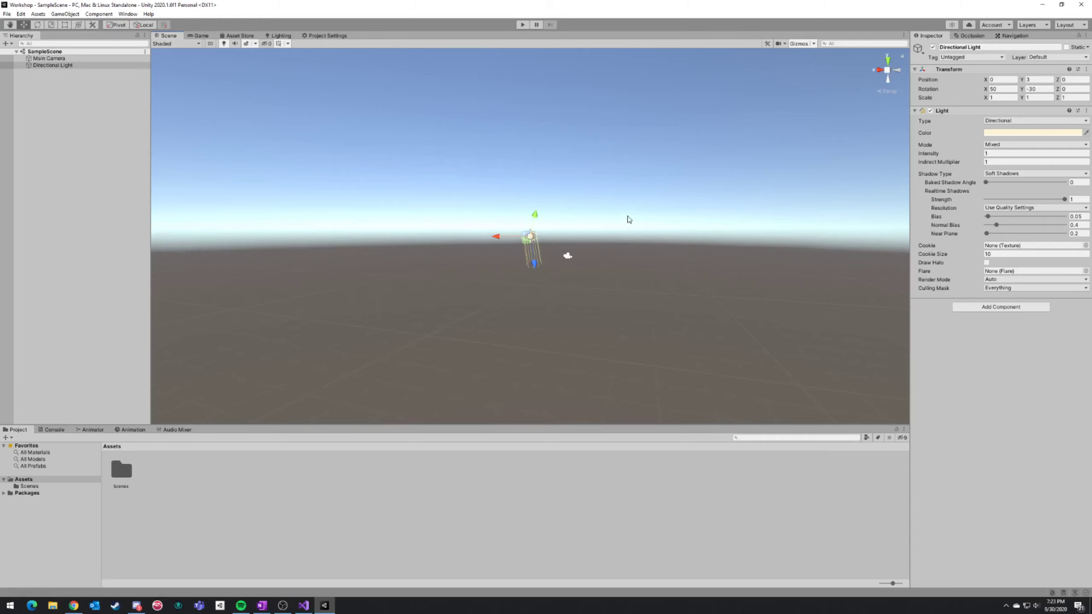
left_click(49, 58)
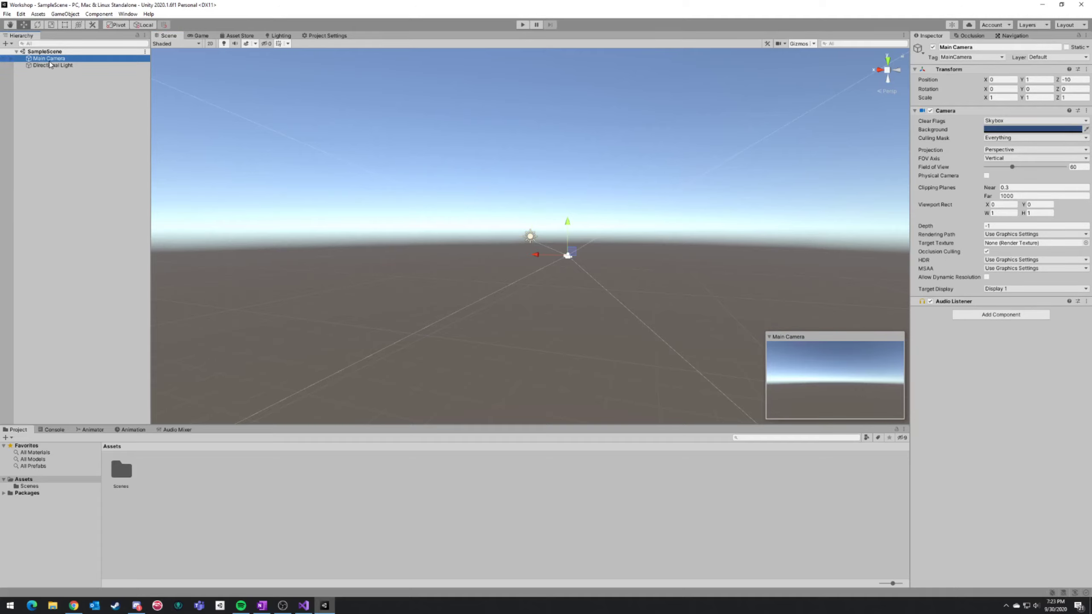
double_click(49, 65)
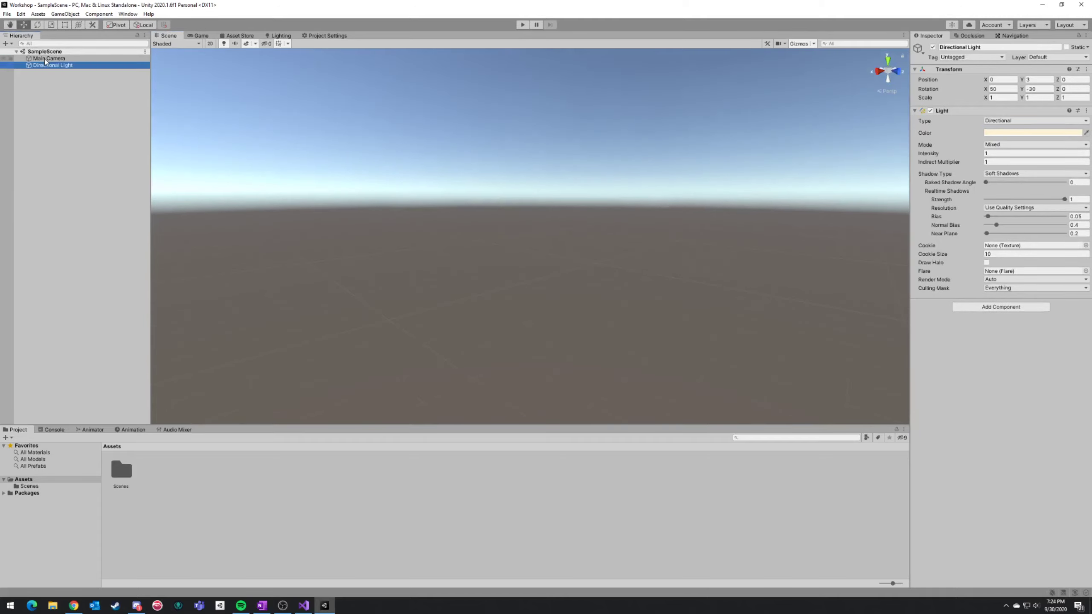
double_click(45, 58)
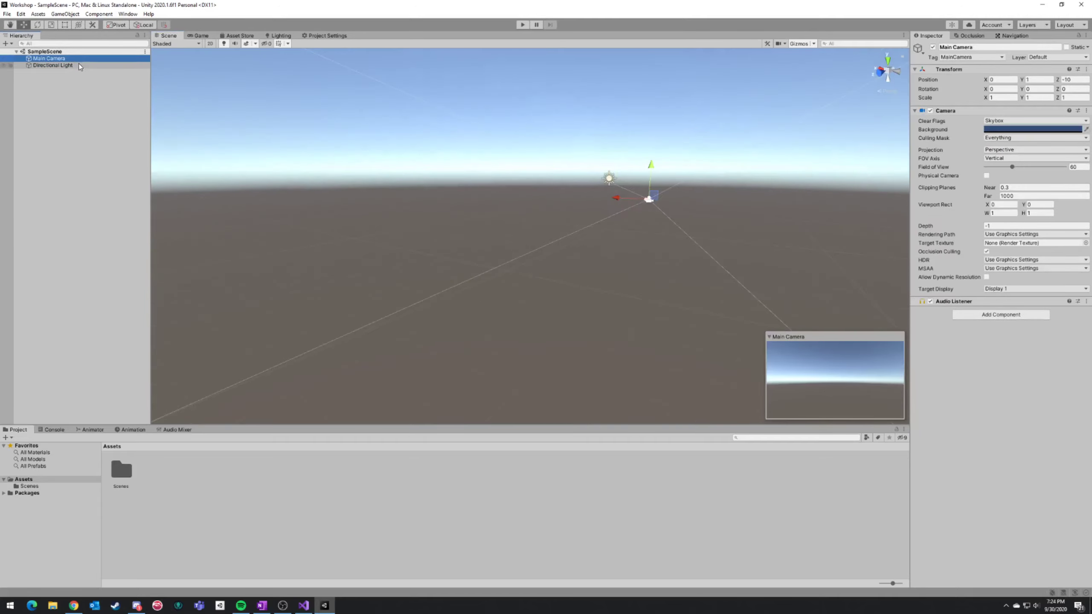
right_click_drag(407, 128, 442, 117)
scroll(441, 117, "up", 2)
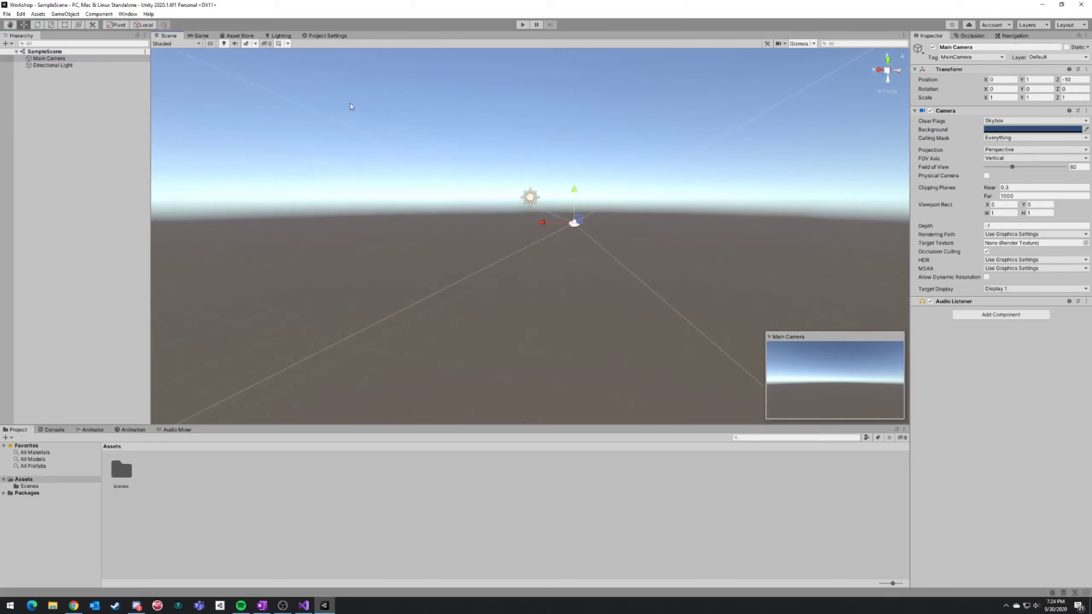
double_click(51, 65)
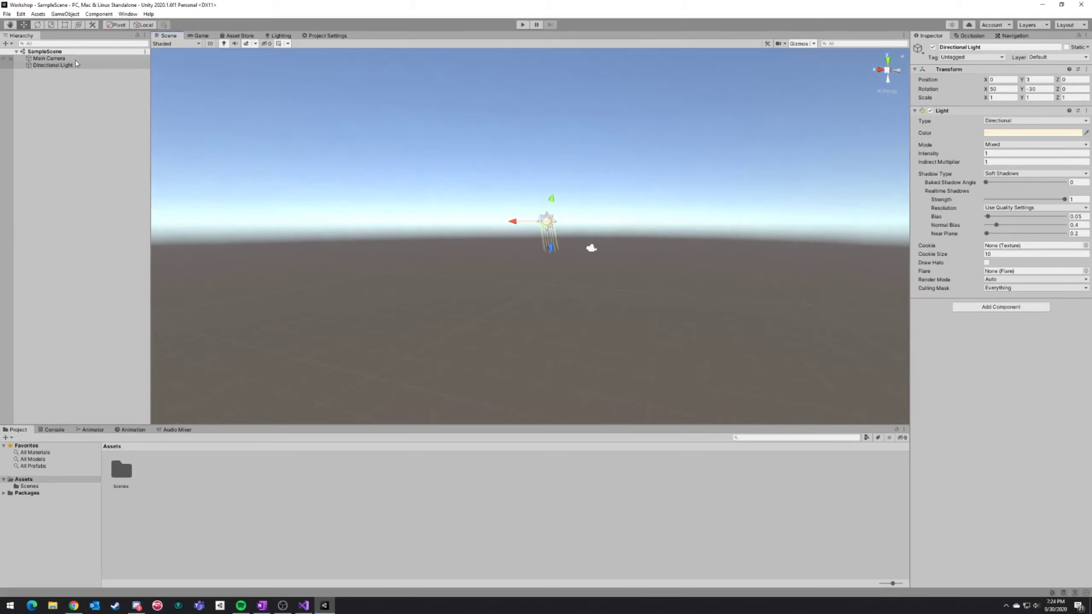
double_click(36, 59)
right_click_drag(675, 205, 517, 202)
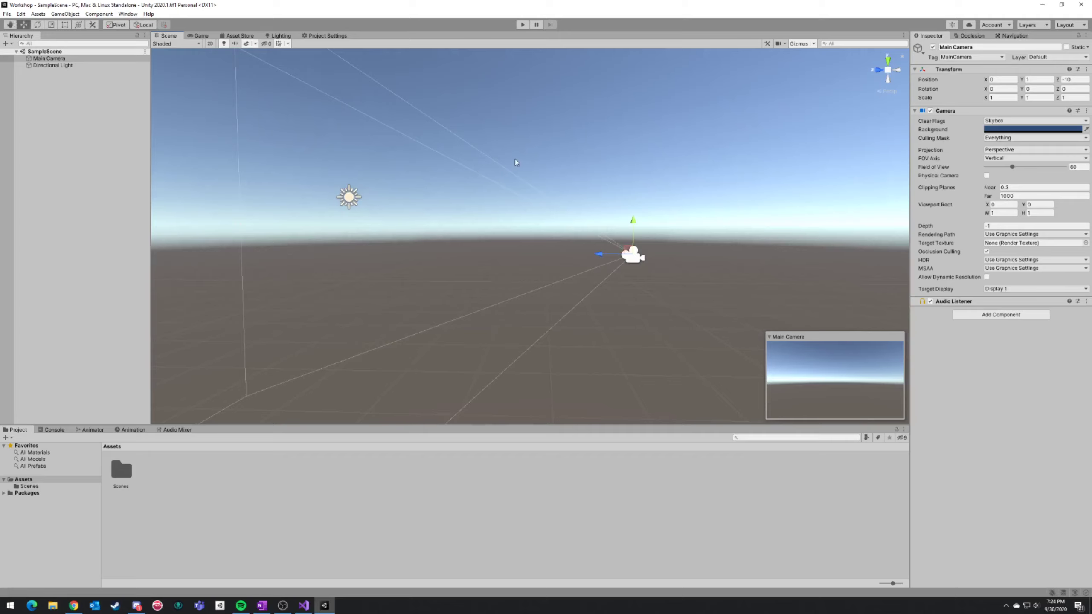
right_click_drag(515, 162, 470, 187)
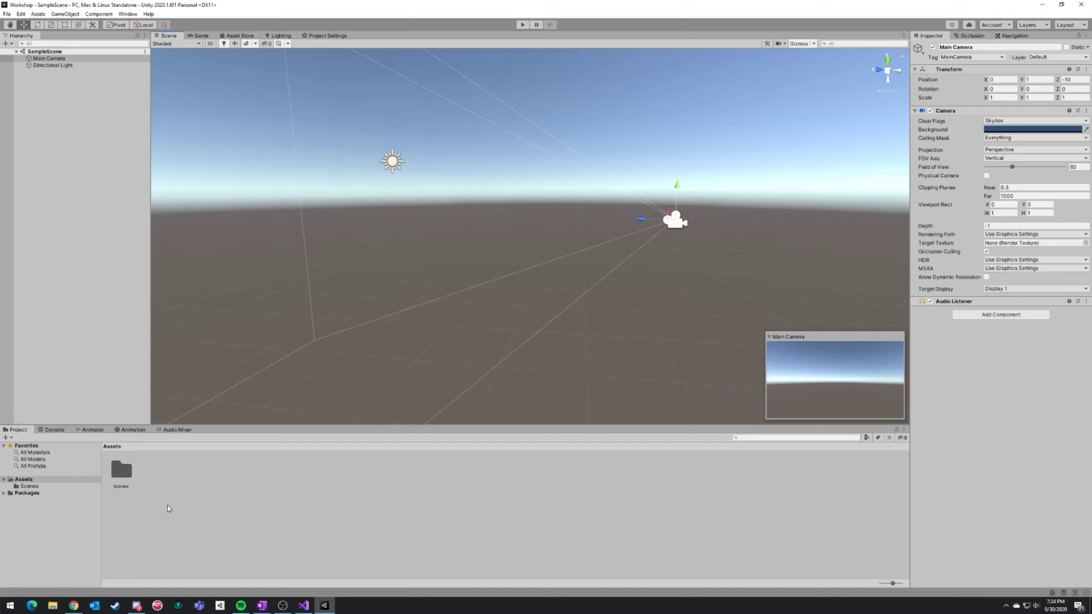
left_click(52, 606)
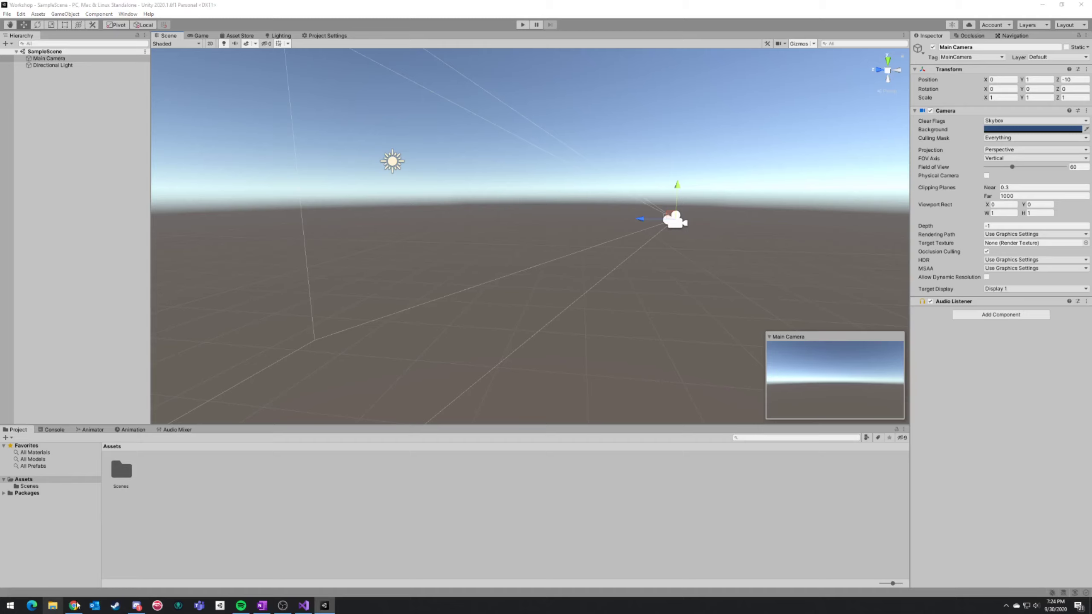
left_click_drag(479, 166, 545, 176)
left_click(872, 172)
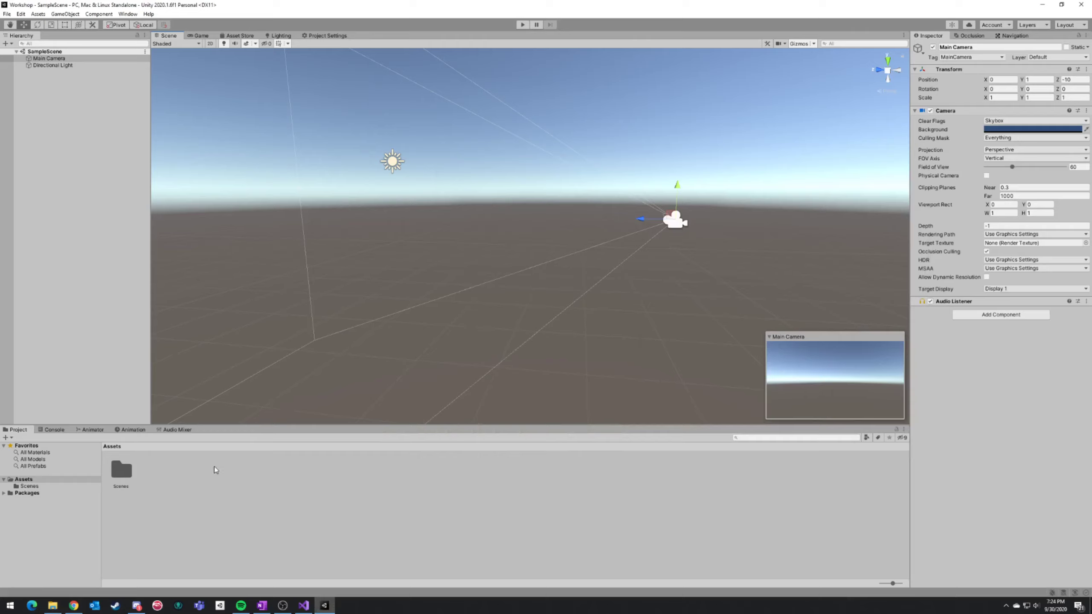
Show the Scenes folder in File Explorer, look inside the Workshop project's Assets folder, and close the window.
left_click(178, 482)
right_click(122, 471)
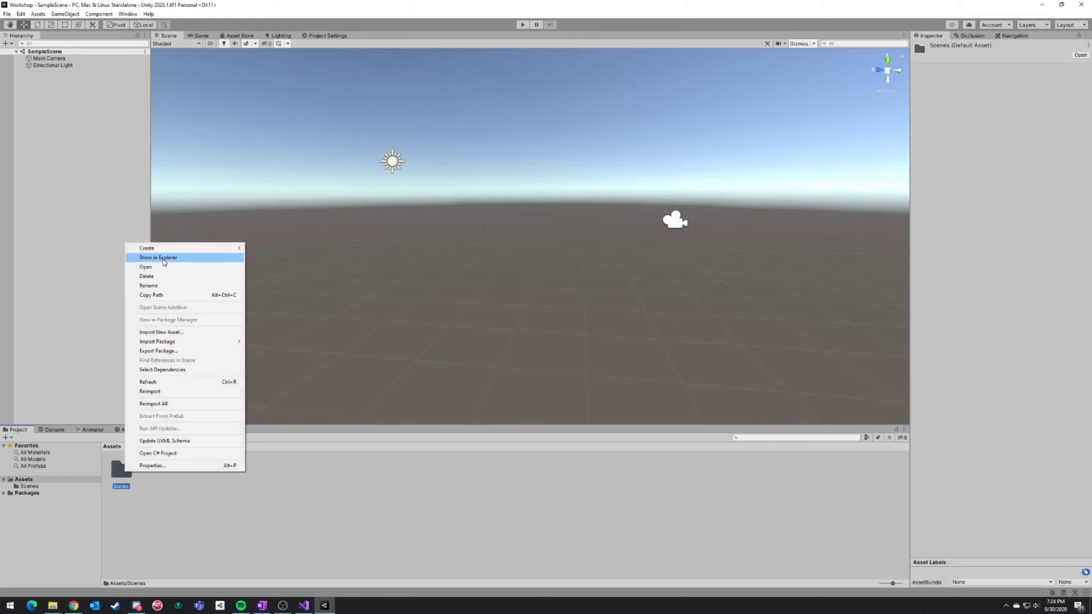
left_click(158, 258)
left_click(669, 246)
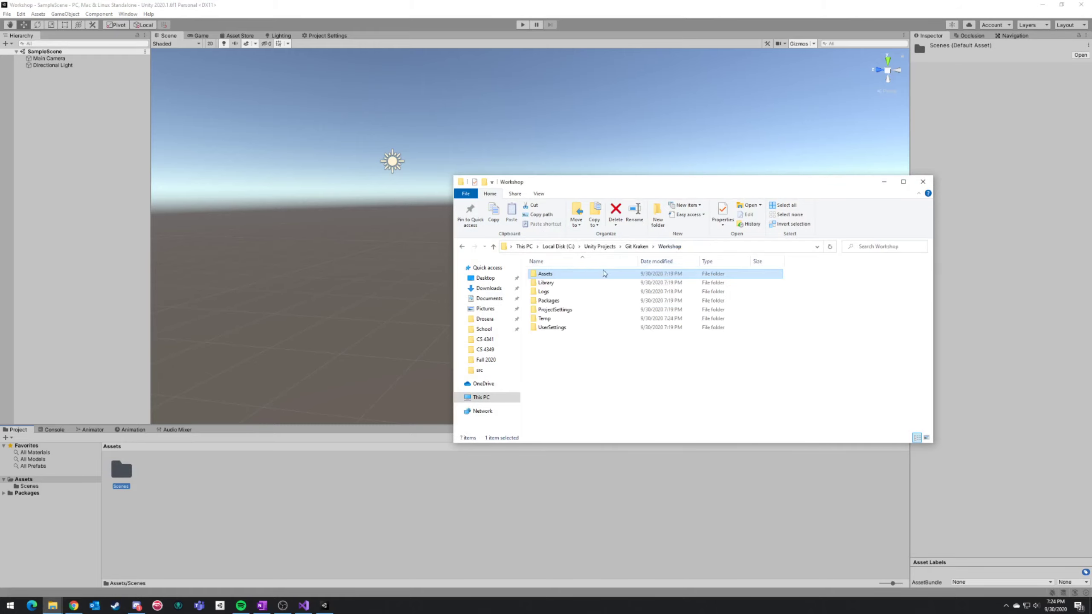
left_click_drag(672, 177, 705, 154)
double_click(589, 236)
left_click(1007, 152)
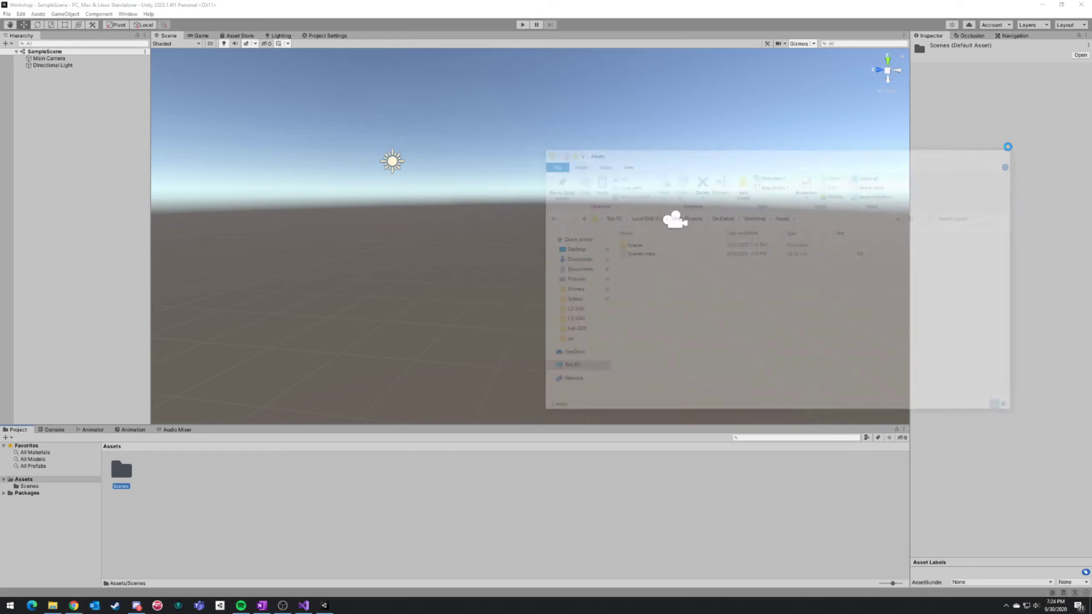
Create a folder named Scripts in the project's Assets folder.
left_click(217, 477)
right_click(147, 472)
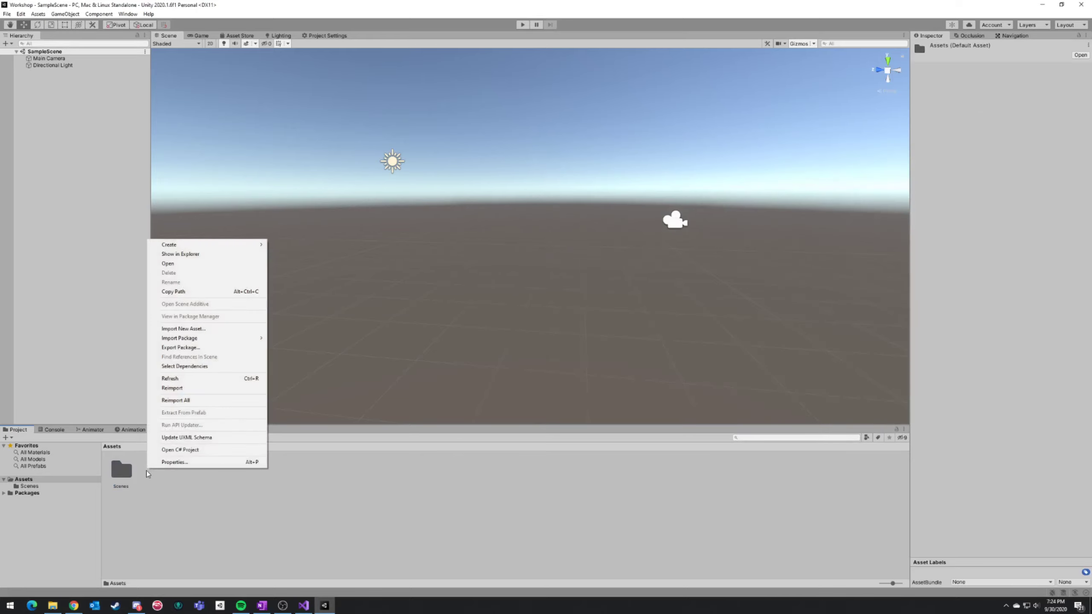
right_click(163, 489)
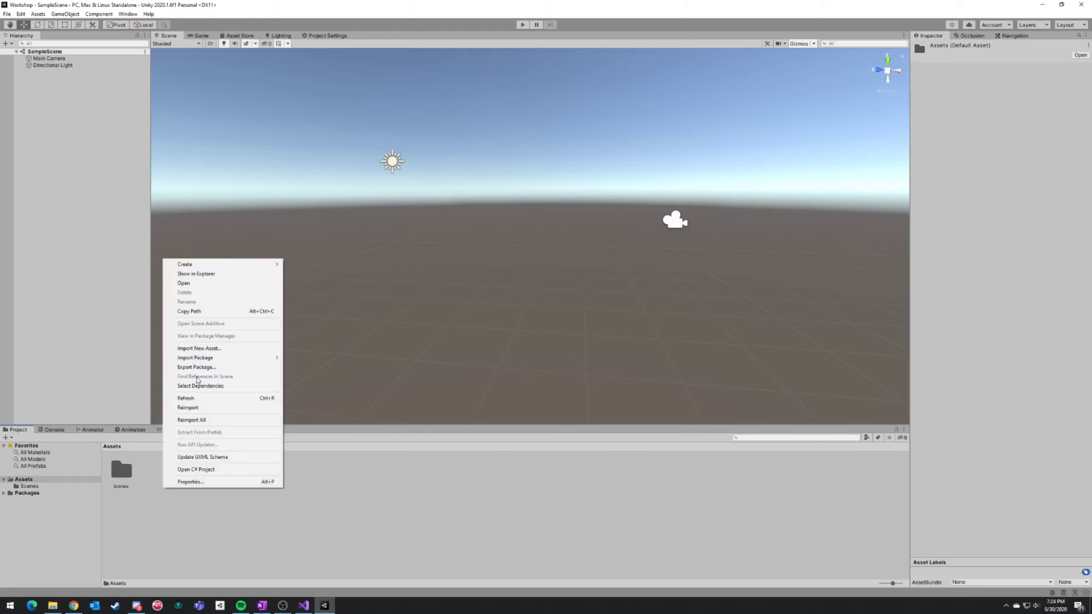
mouse_move(248, 264)
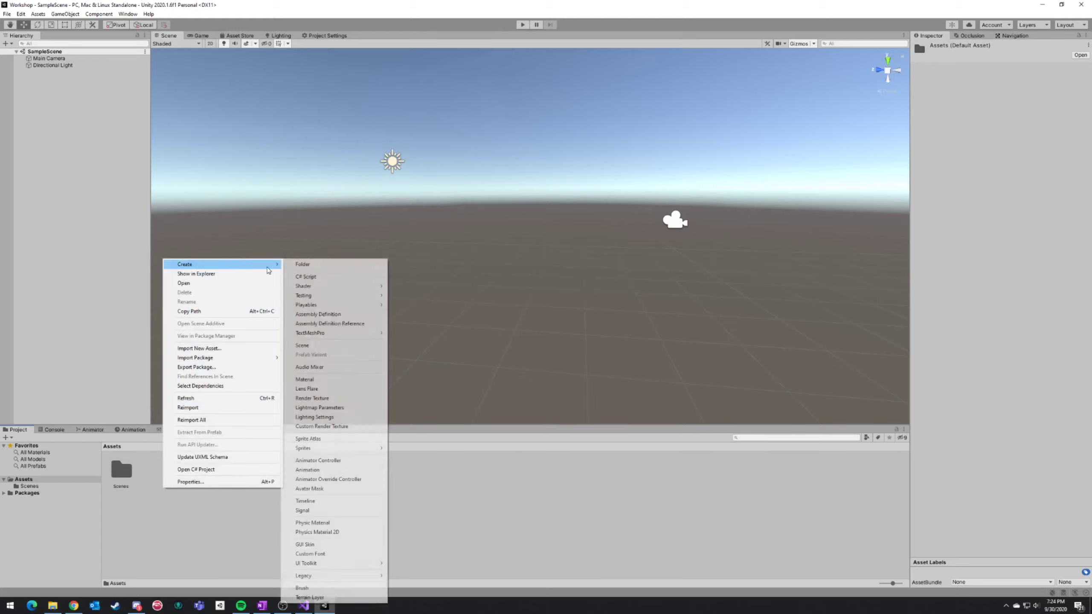
left_click(303, 264)
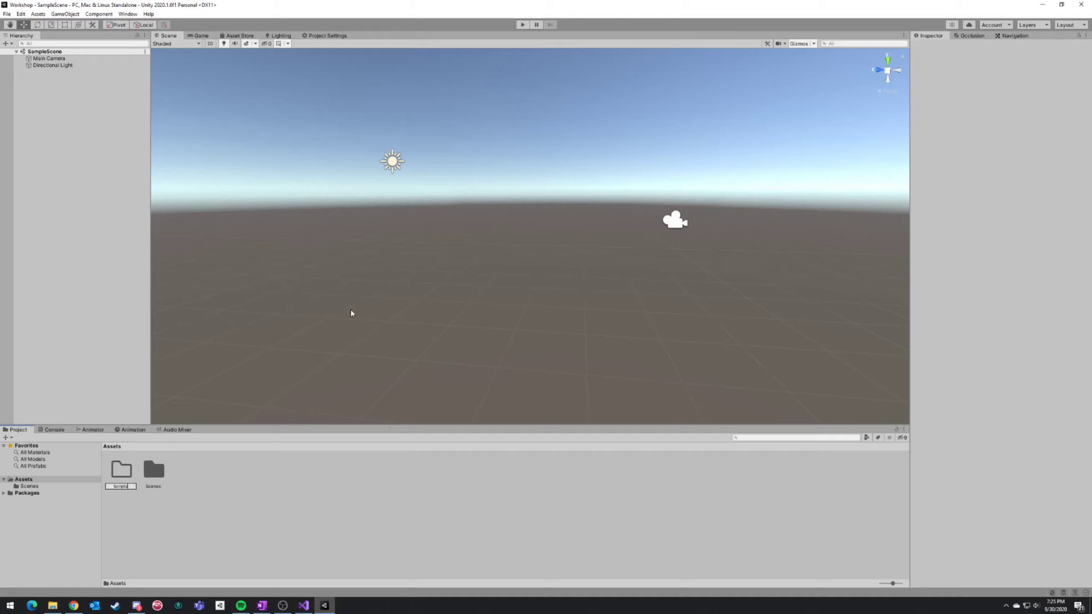
key("Return")
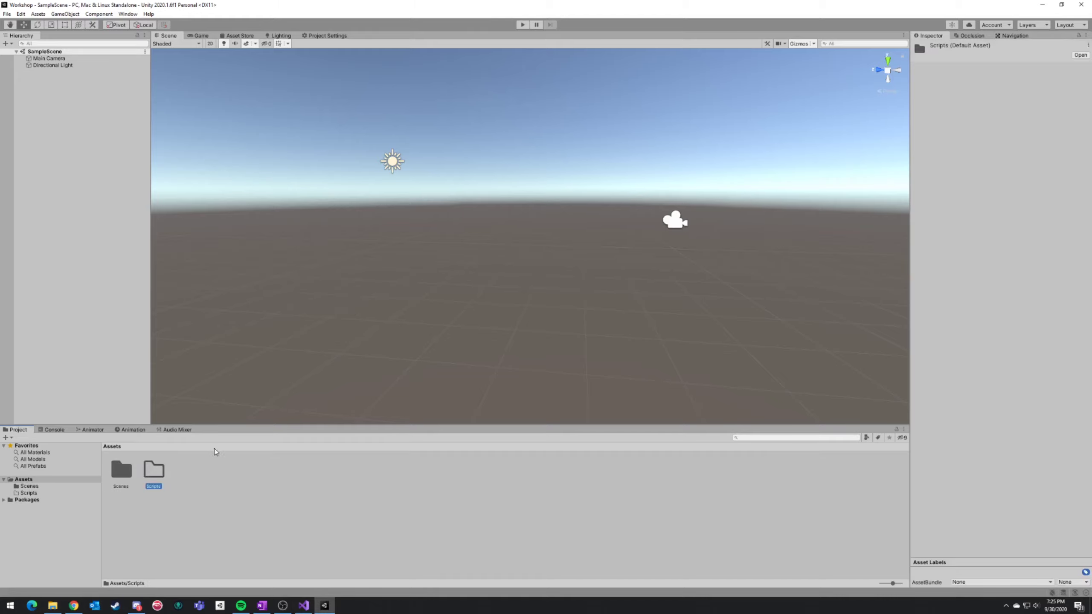
Create a C# script with the default name inside the Scripts folder.
double_click(154, 470)
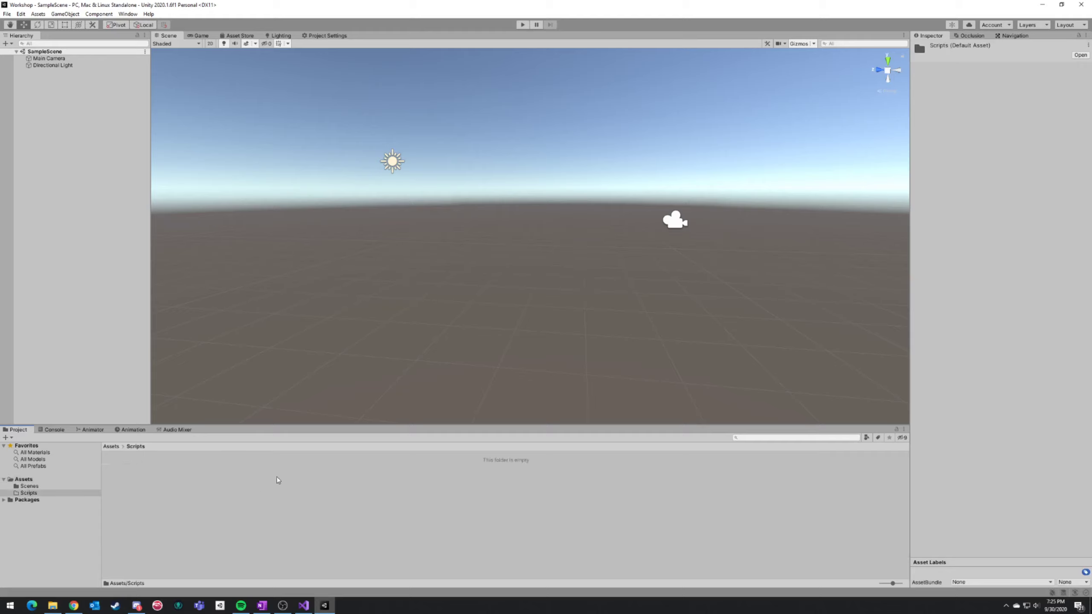
left_click(112, 448)
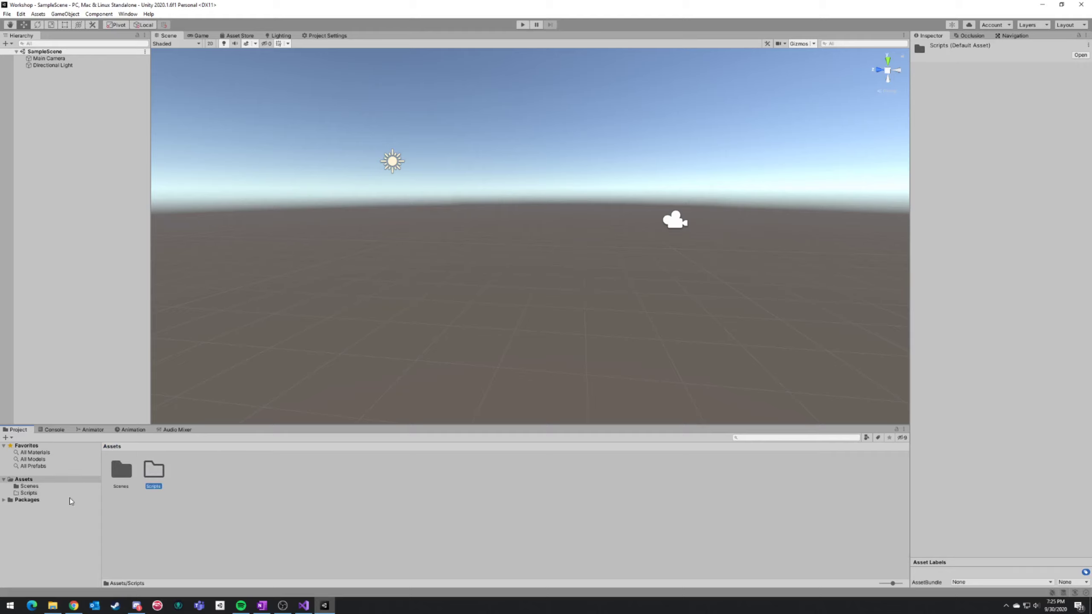
double_click(158, 476)
right_click(147, 484)
mouse_move(223, 257)
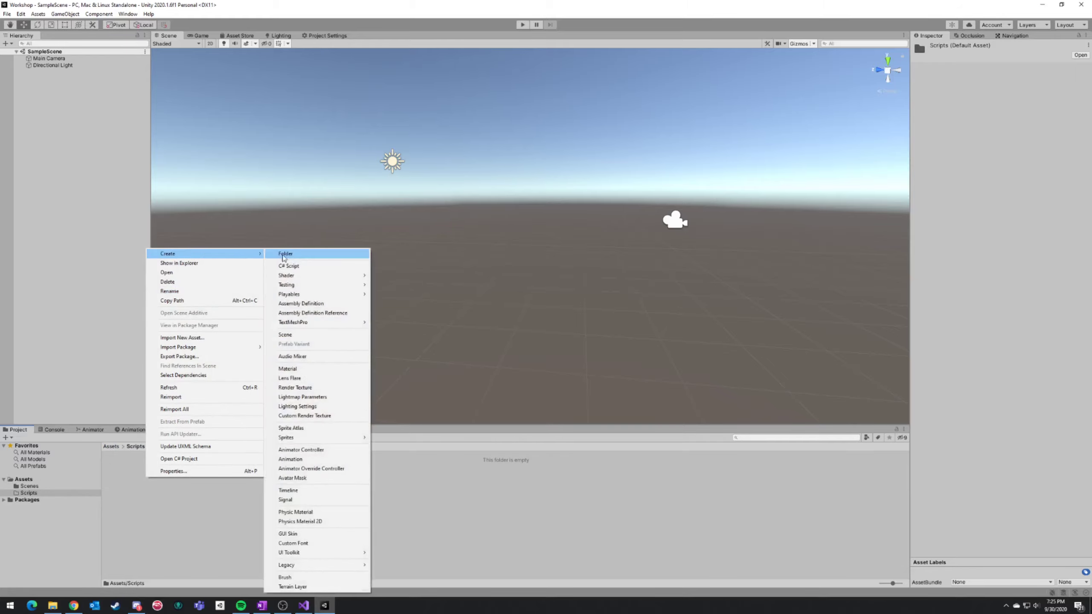
left_click(291, 267)
key("Return")
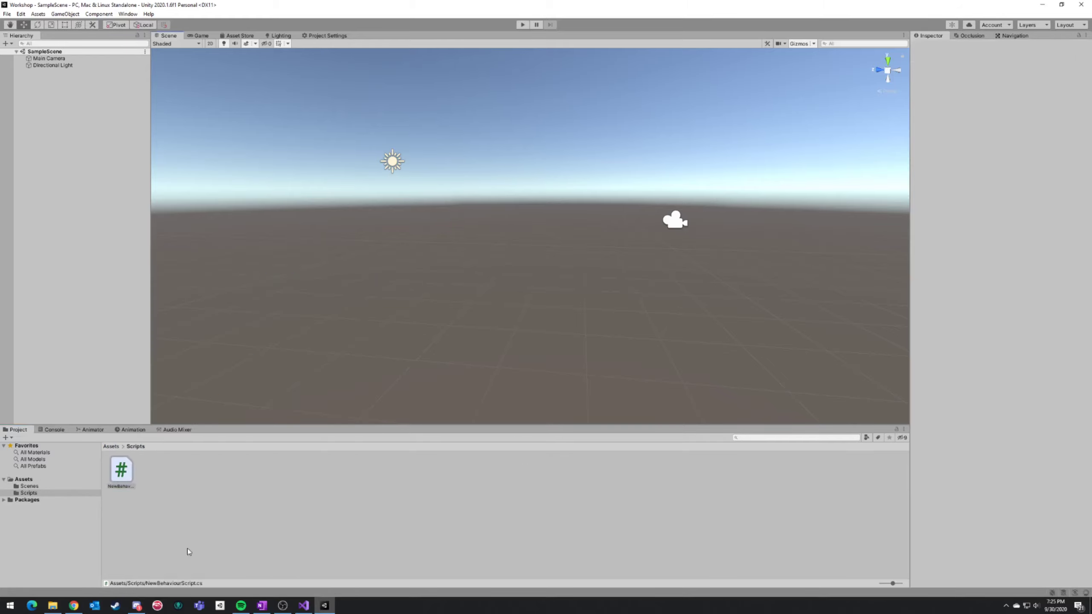
Delete the NewBehaviourScript asset from the Scripts folder.
left_click(122, 476)
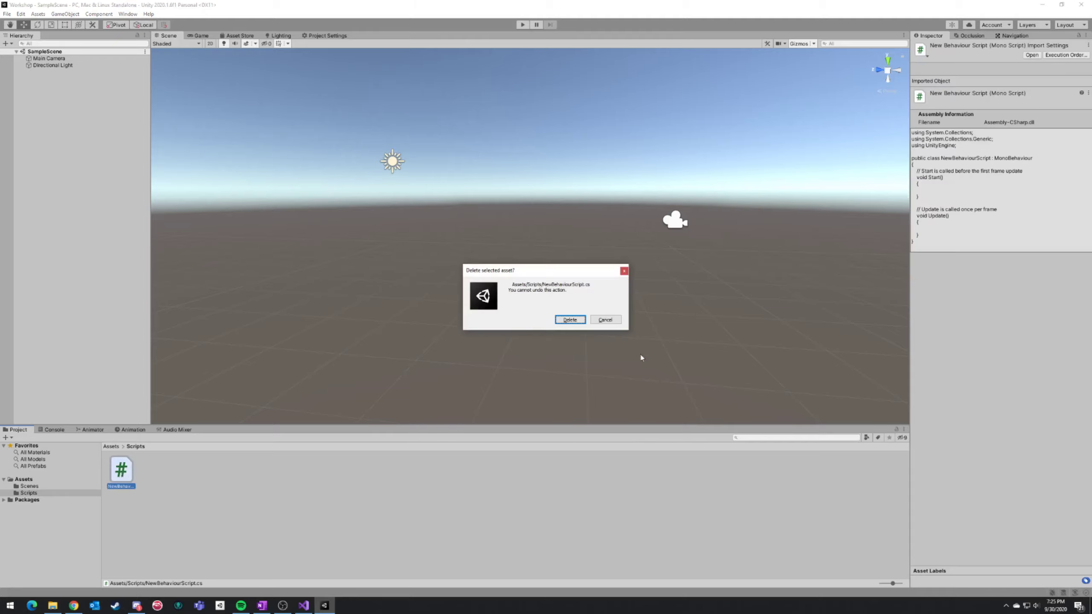
left_click(602, 320)
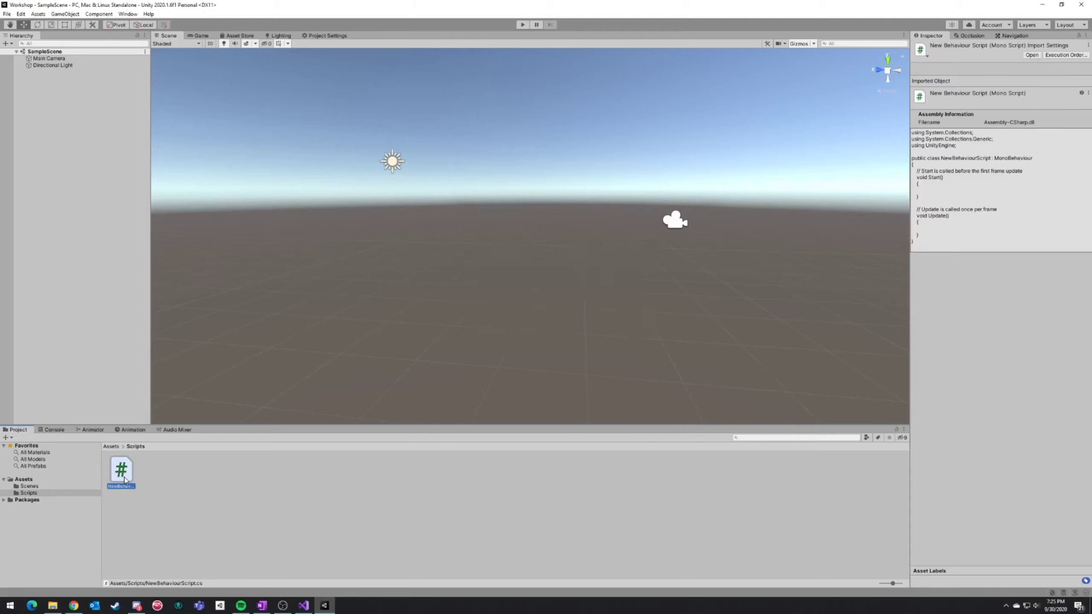
key("shift+Delete")
Create a folder named Player Scripts inside Scripts, expand Scripts in the folder tree, and return to Assets.
right_click(122, 469)
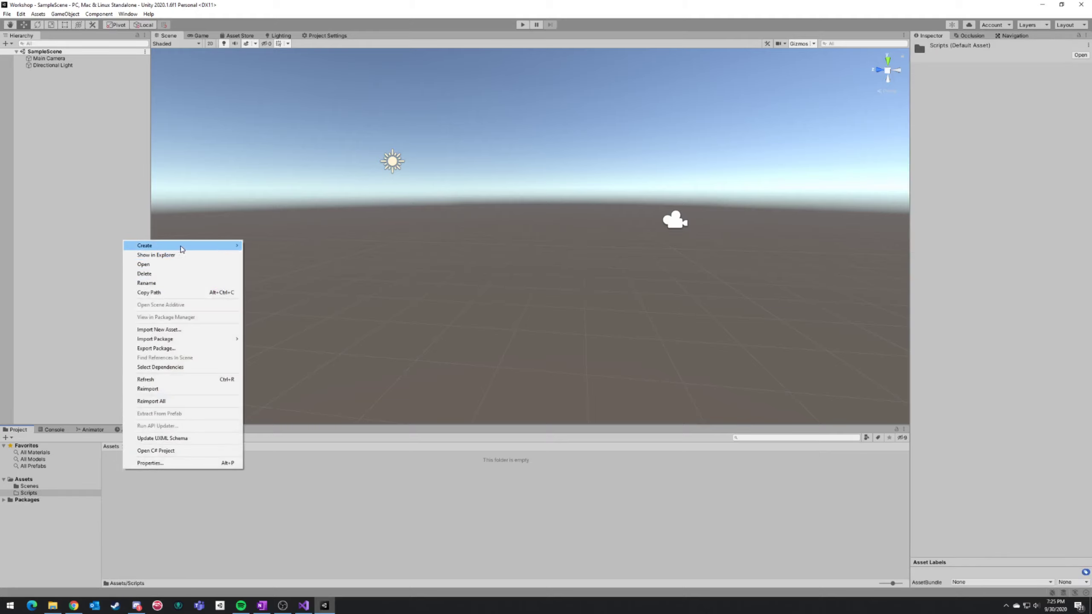
left_click(262, 245)
type("P")
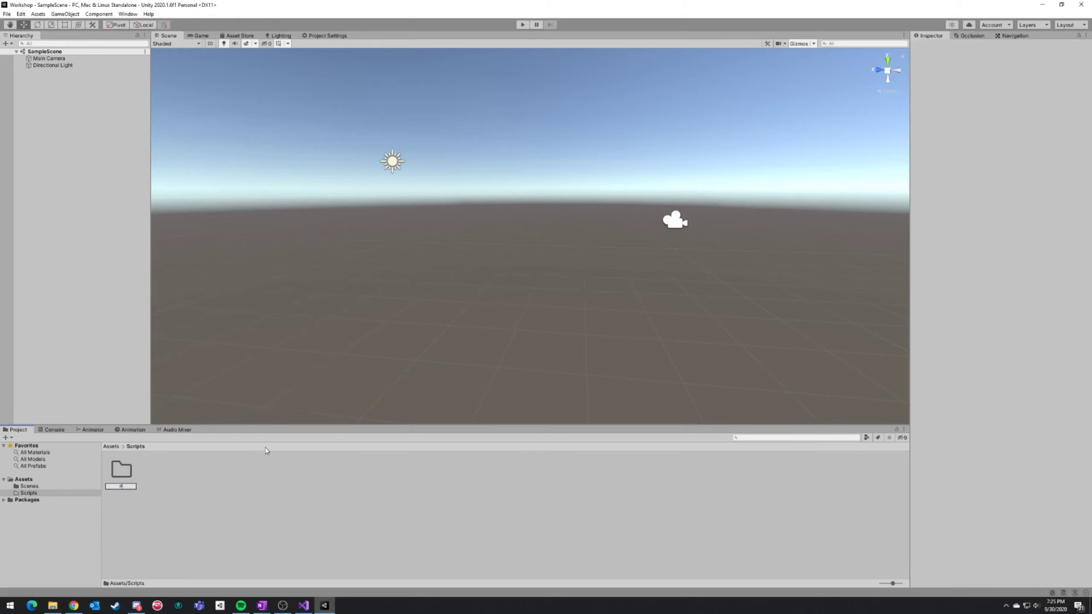
type("layer Scripts")
key("Return")
left_click(9, 493)
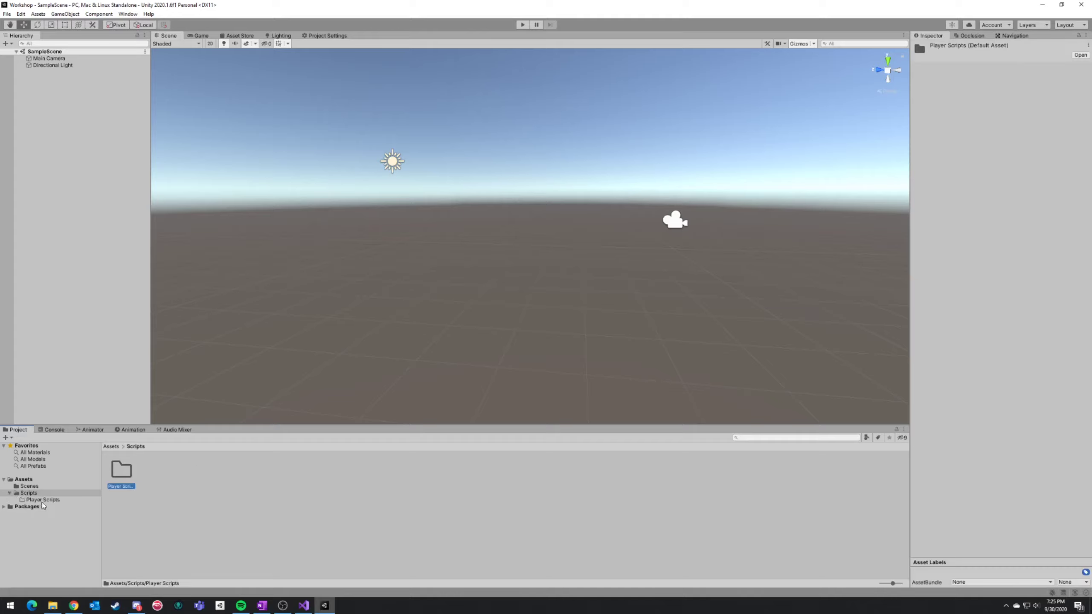
left_click(112, 447)
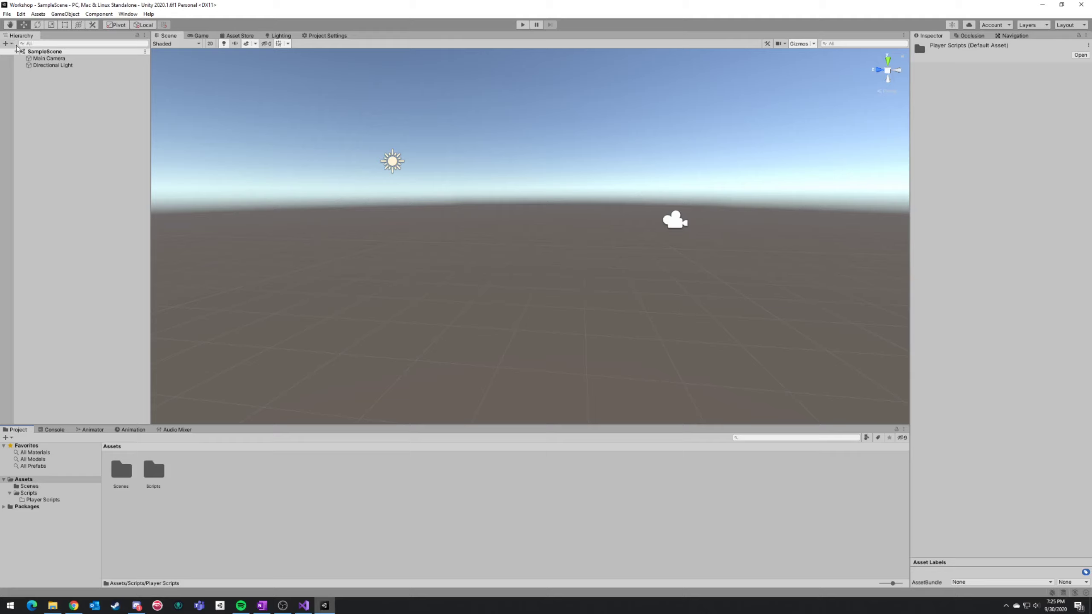
left_click(85, 123)
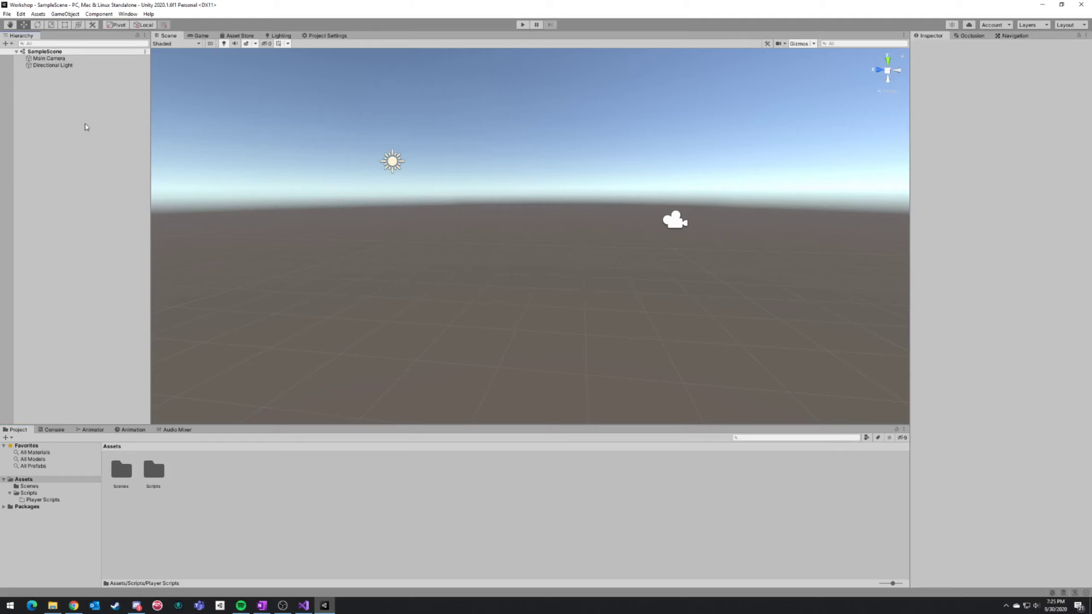
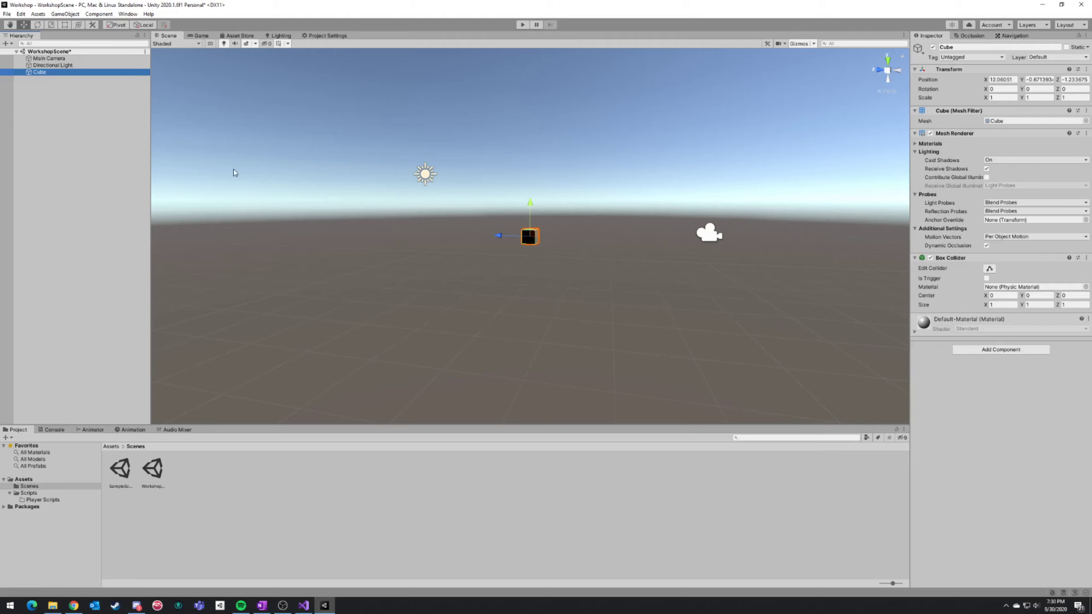
Fly around the Cube in the Scene view and clear the selection.
key("w")
mouse_move(590, 224)
right_mouse_down()
mouse_move(769, 210)
mouse_move(775, 219)
mouse_move(590, 228)
right_mouse_up()
key("a")
key("d")
left_click(247, 497)
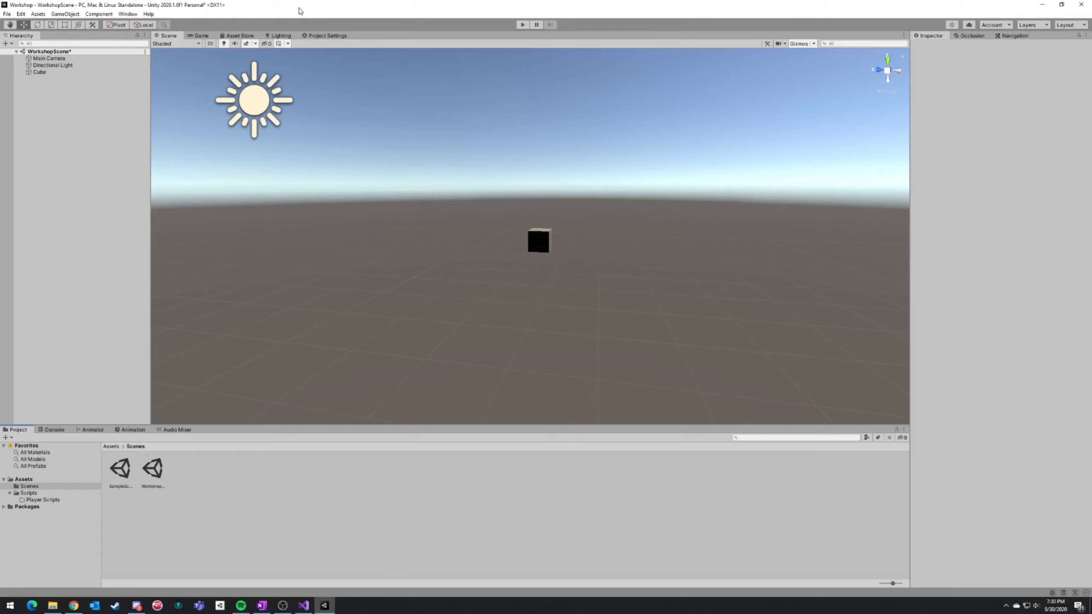
Save WorkshopScene, and open SampleScene before switching back to WorkshopScene.
key("ctrl+s")
double_click(121, 472)
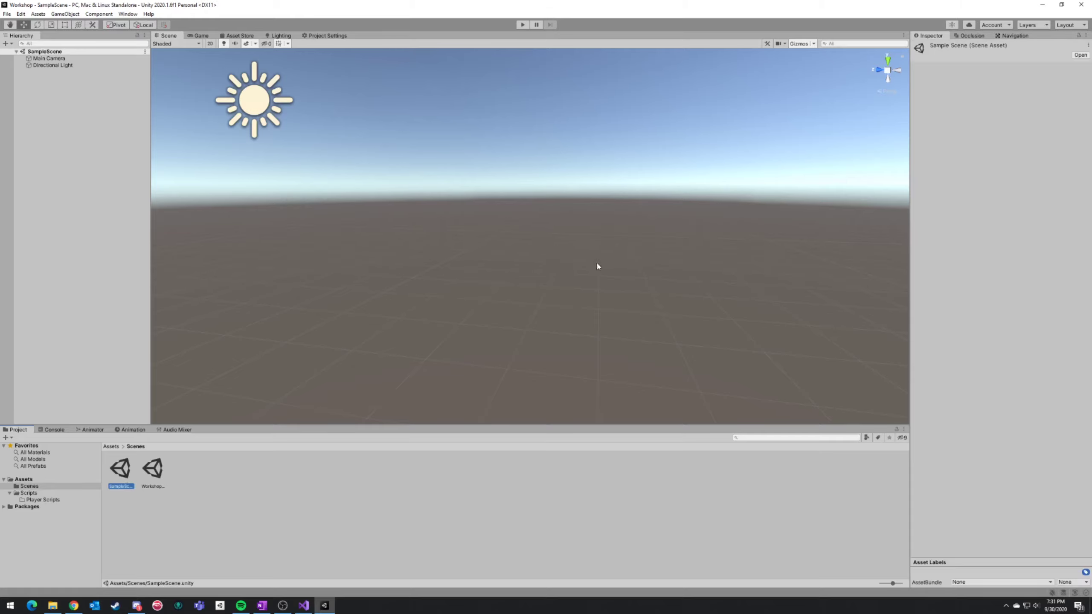
double_click(158, 474)
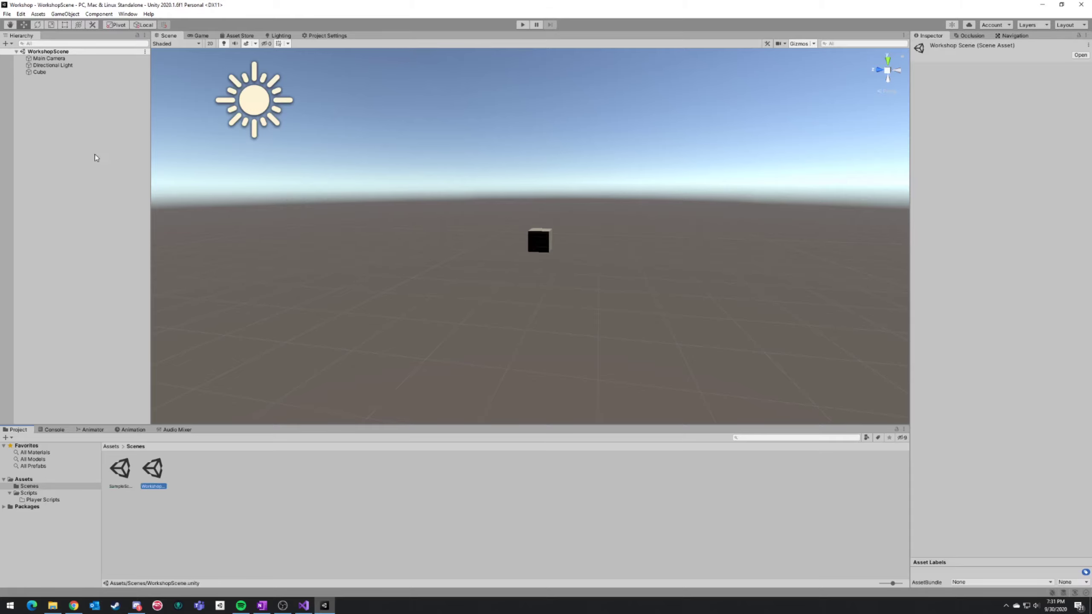
Select the Cube in WorkshopScene and view it from a different angle alongside the light and camera.
left_click(86, 72)
right_click_drag(461, 285, 540, 323)
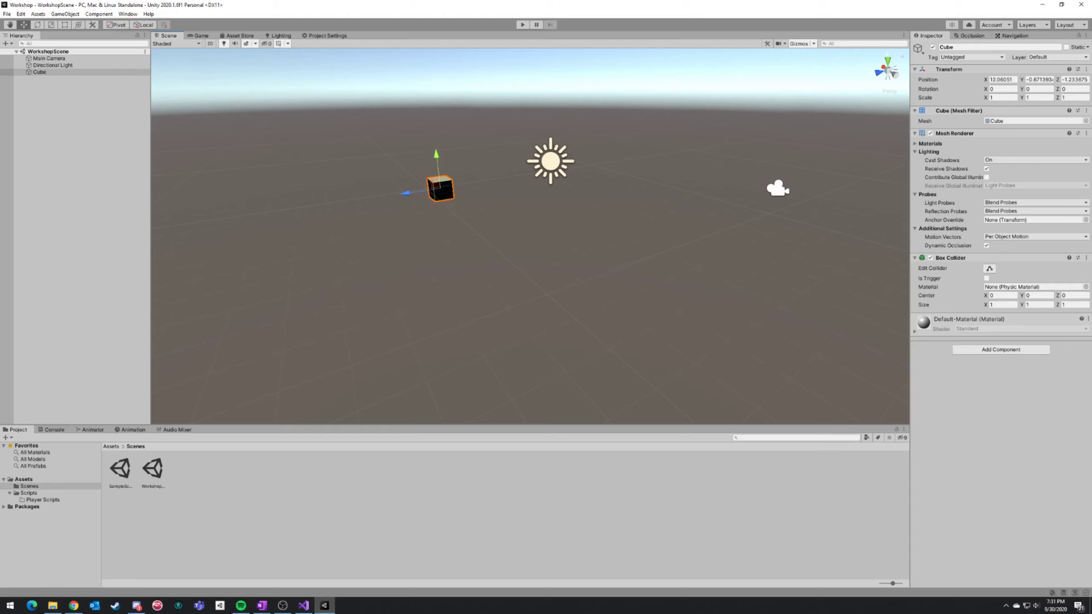
key("alt+Tab")
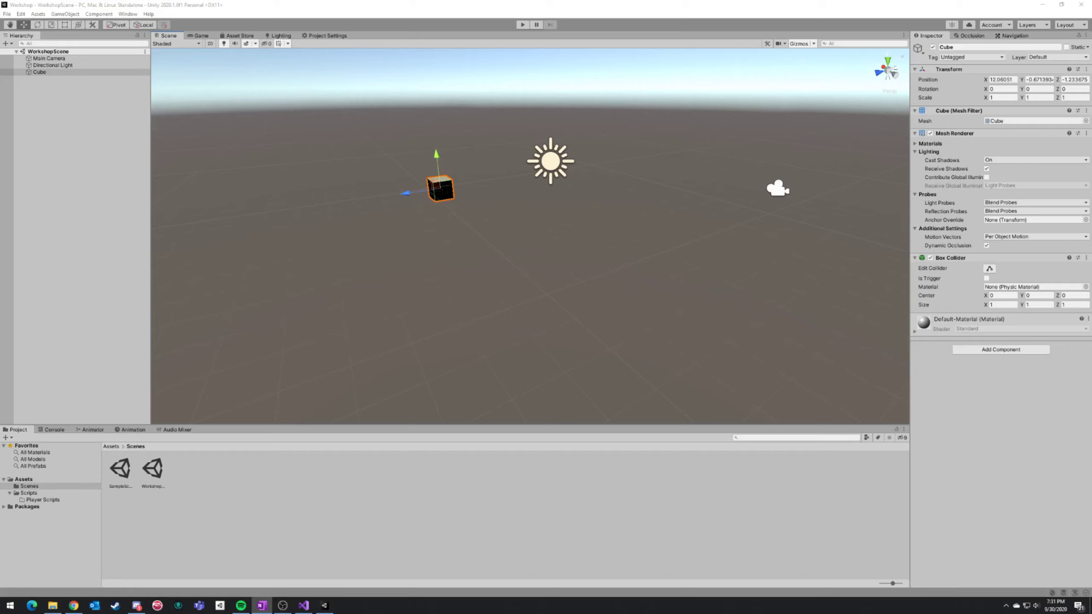
Frame the Cube in the Scene view, and clear and restore its selection.
right_click_drag(505, 276, 508, 261)
key("a")
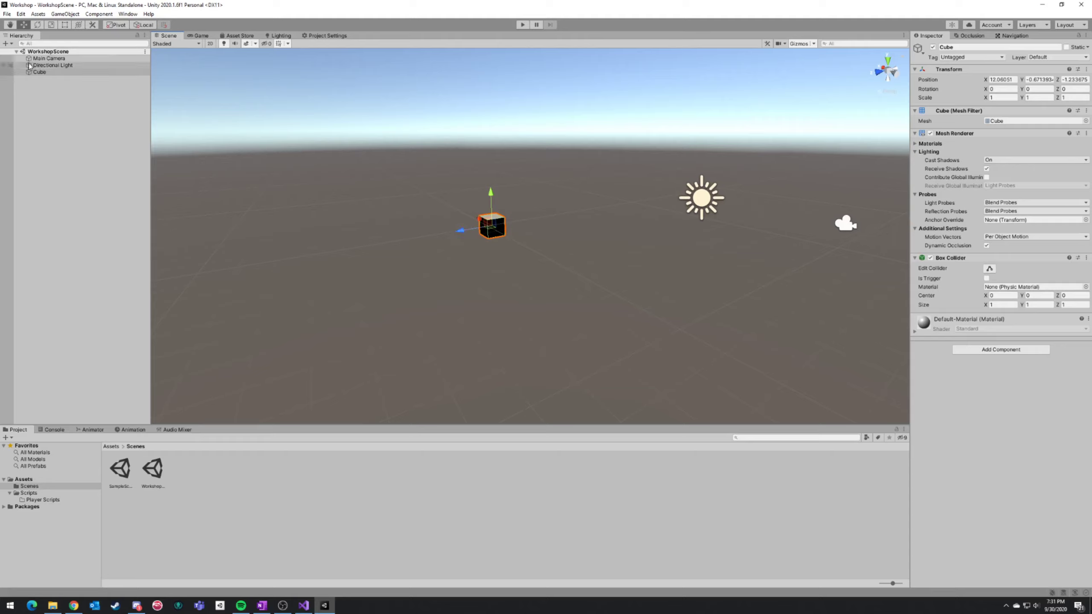
key("f")
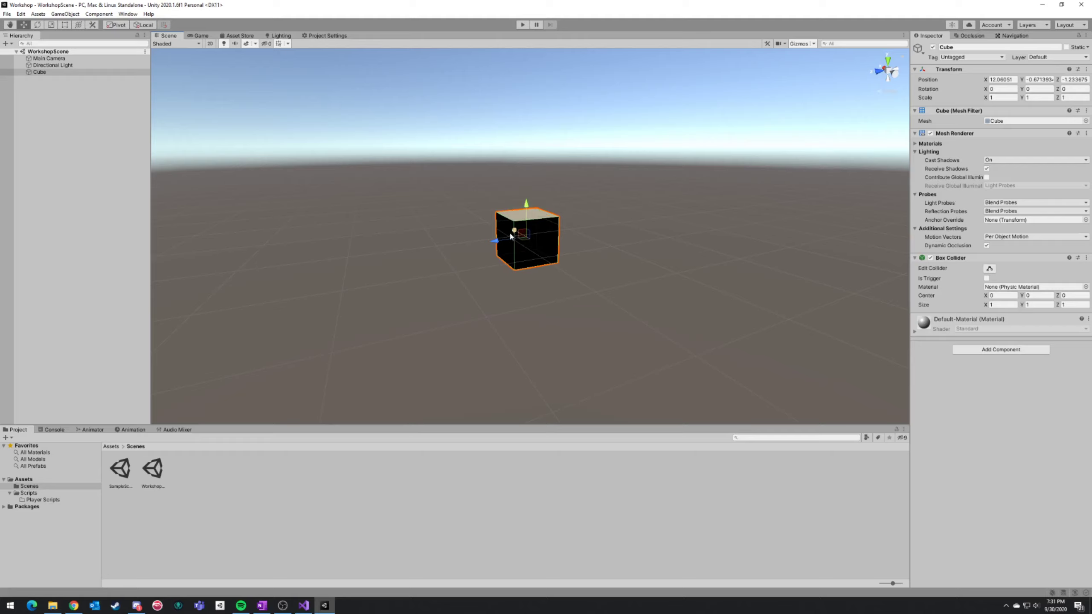
left_click(69, 98)
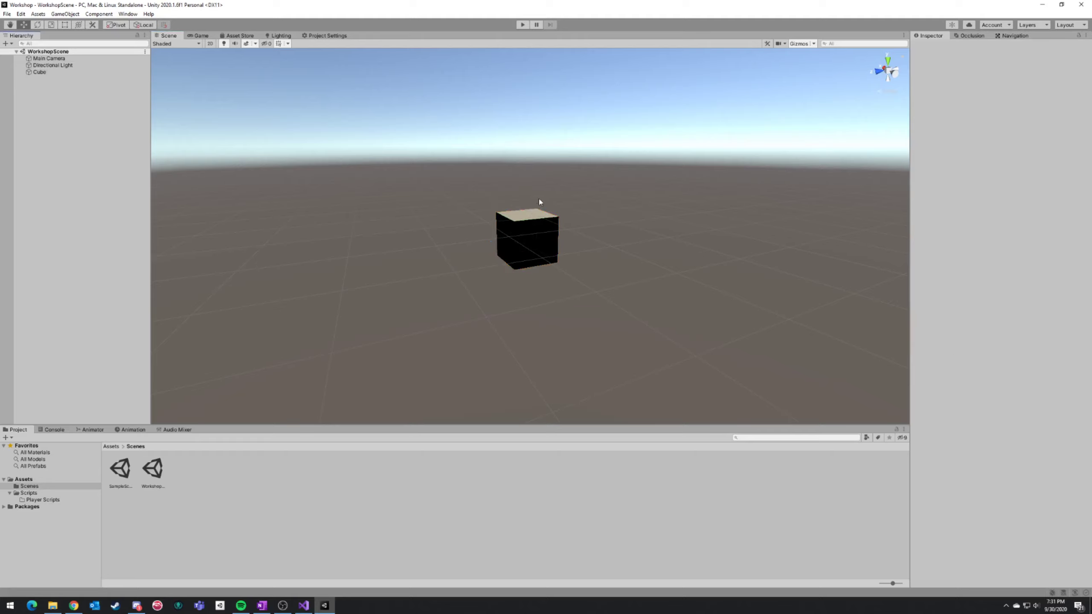
left_click(42, 73)
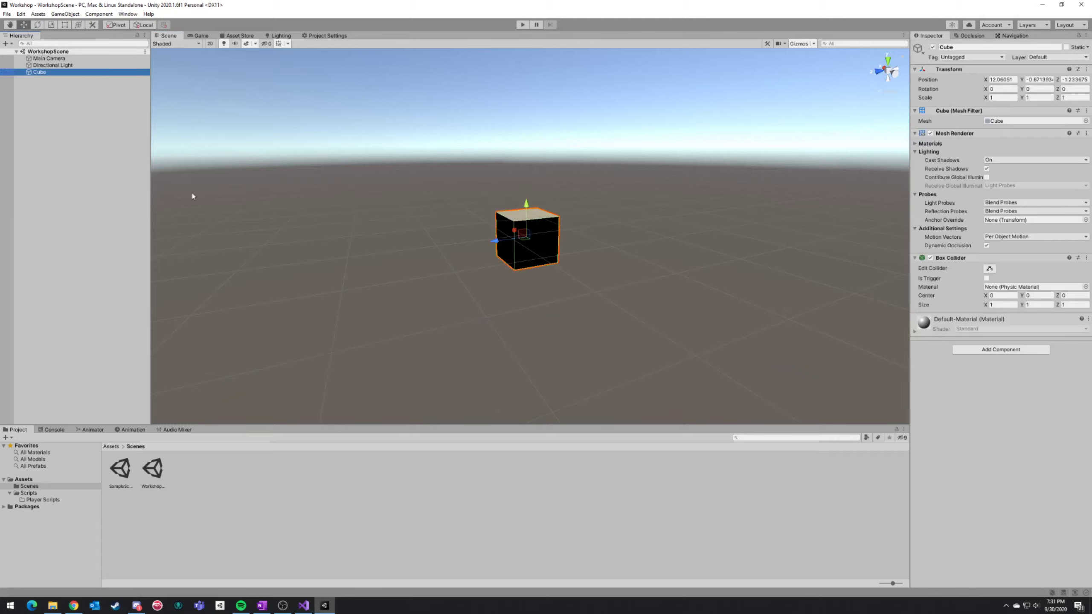
left_click(465, 287)
left_click(530, 233)
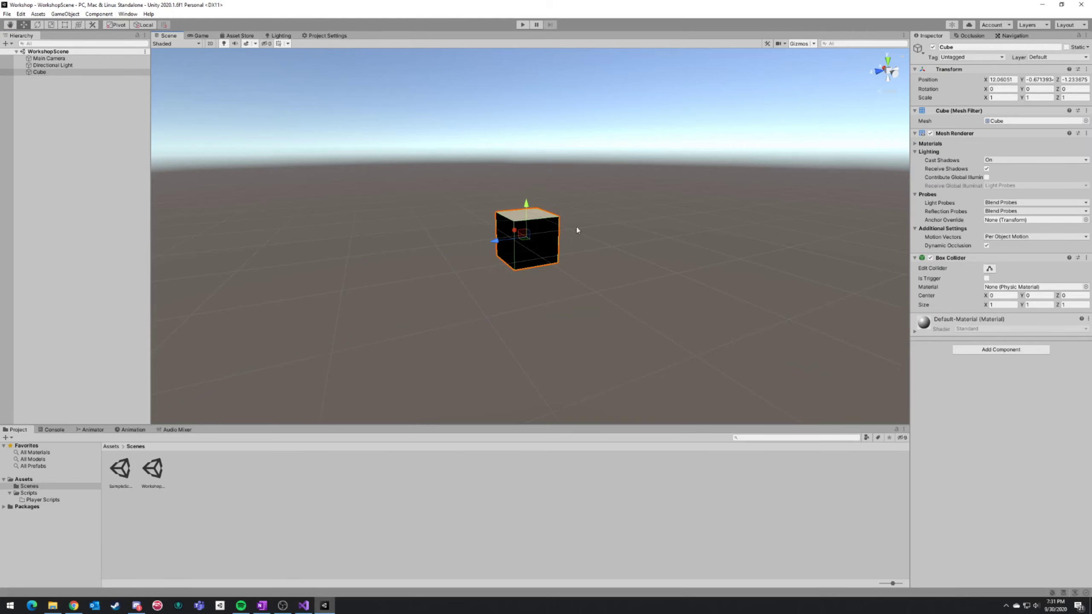
Look away from the Cube and refocus the Scene view on it from the Hierarchy.
right_click_drag(577, 227, 169, 107)
double_click(48, 73)
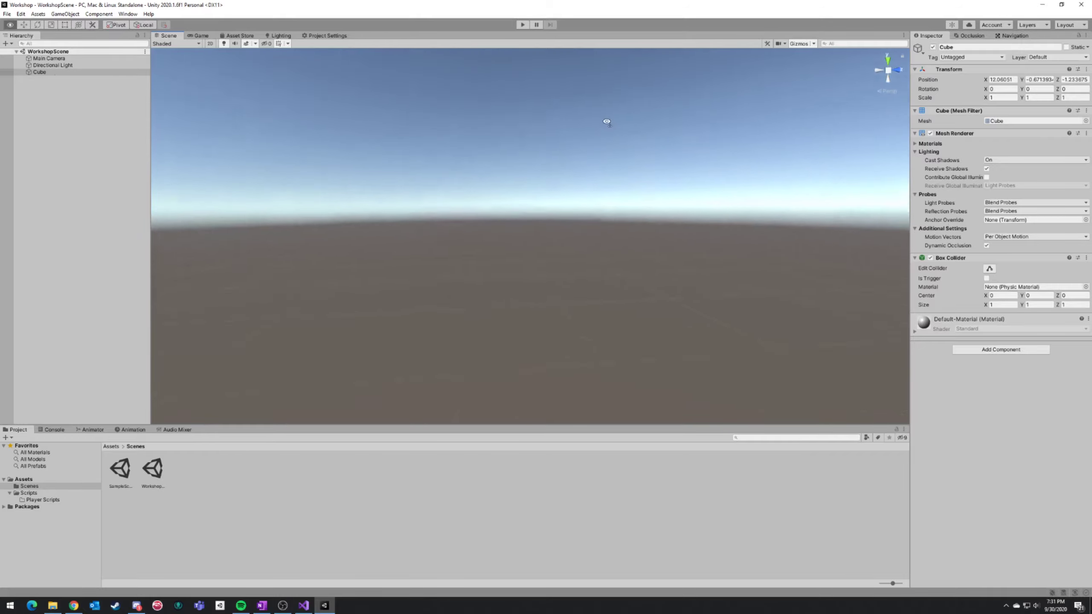
right_click_drag(658, 188, 636, 203)
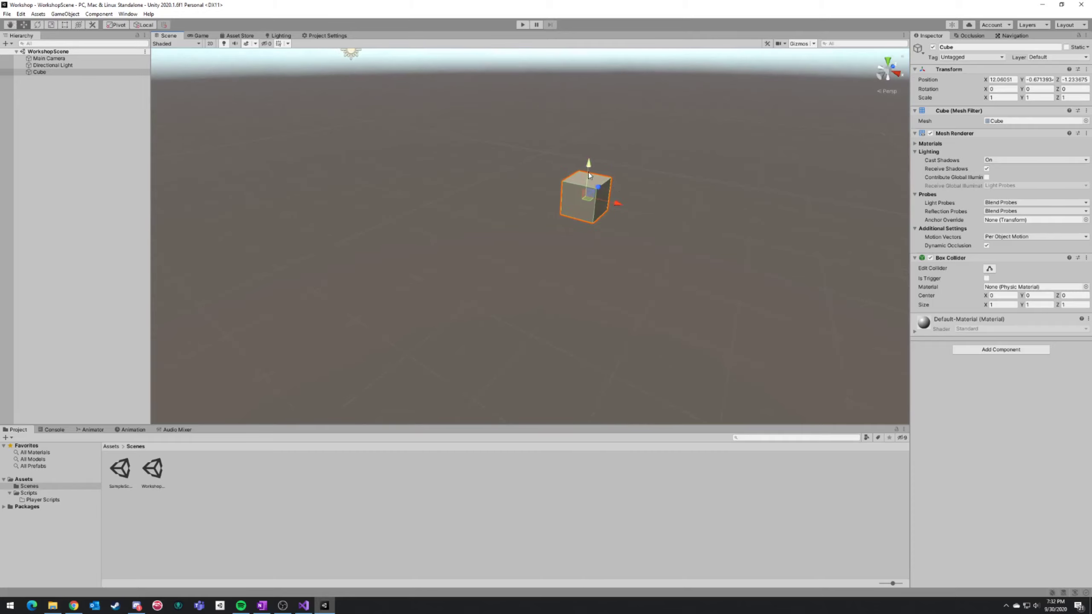
Move the Cube in the Scene view to about X 7.52, Y 0.82, Z 0.11.
left_click_drag(589, 172, 544, 108)
right_click_drag(602, 135, 601, 108)
left_click_drag(532, 146, 516, 174)
right_click_drag(664, 191, 646, 170)
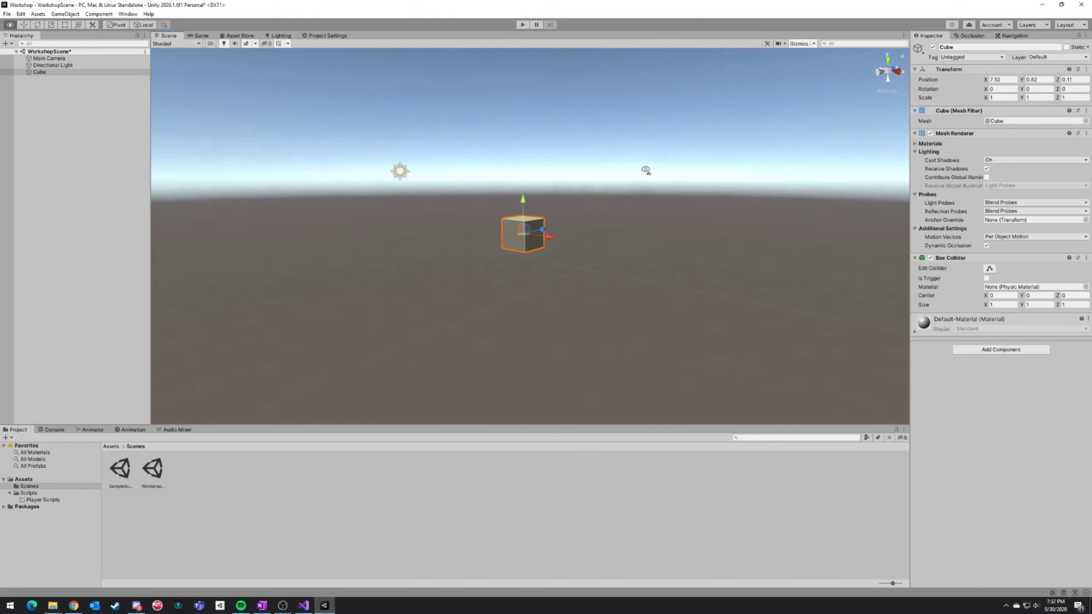
scroll(646, 170, "up", 2)
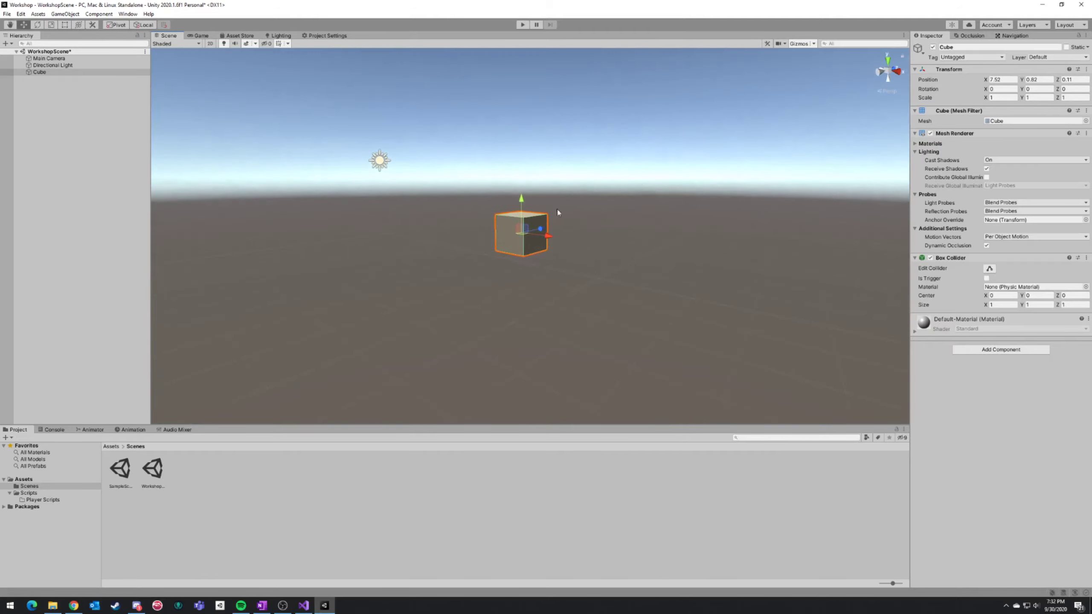
Rotate the Cube to about 5.2, -6.2, -72.9 and scale it to about 1.4, 1.34, 1.68.
left_click(38, 24)
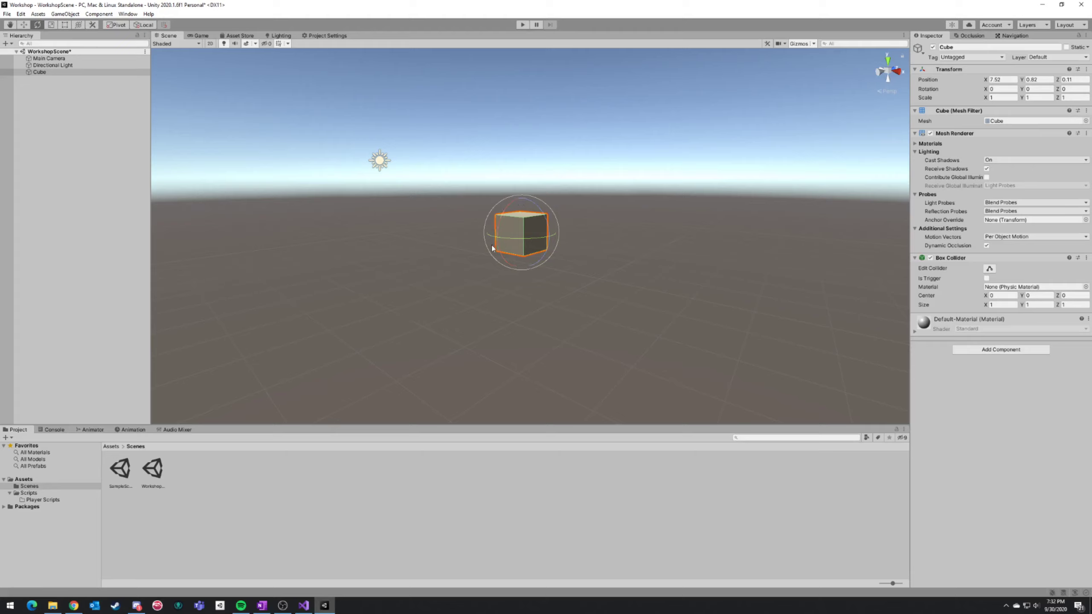
left_click_drag(529, 202, 550, 260)
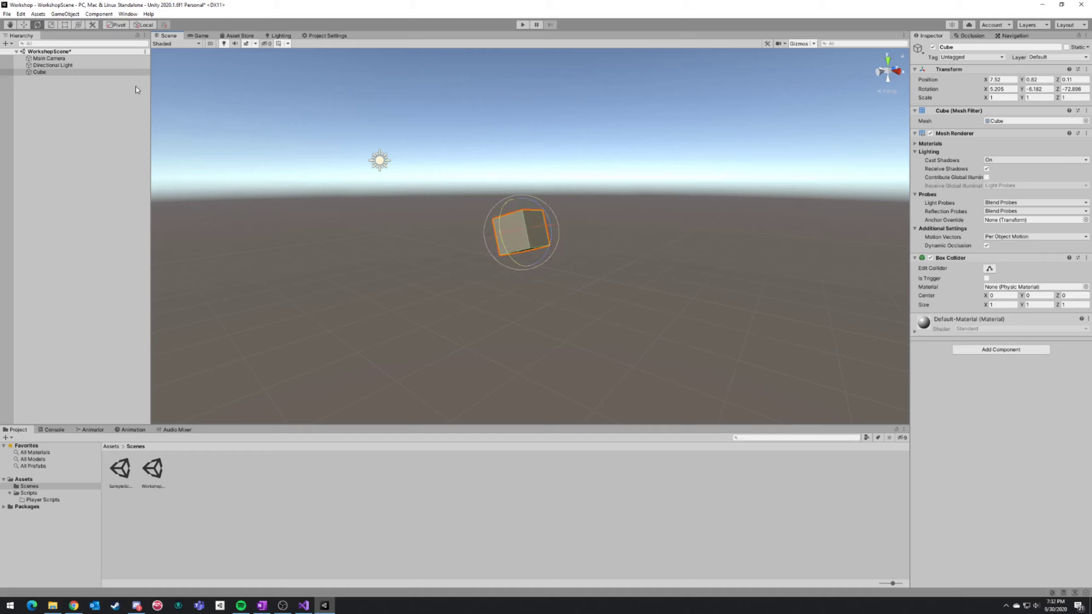
left_click(52, 24)
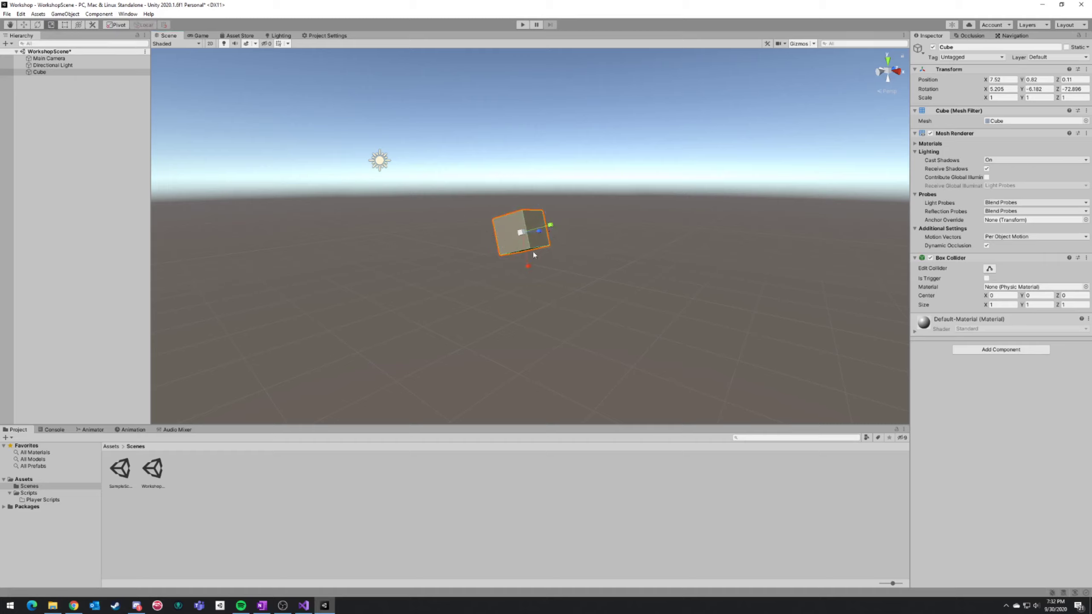
mouse_move(549, 228)
left_mouse_down()
mouse_move(699, 192)
mouse_move(533, 227)
mouse_move(551, 230)
left_mouse_up()
left_click_drag(530, 268, 520, 233)
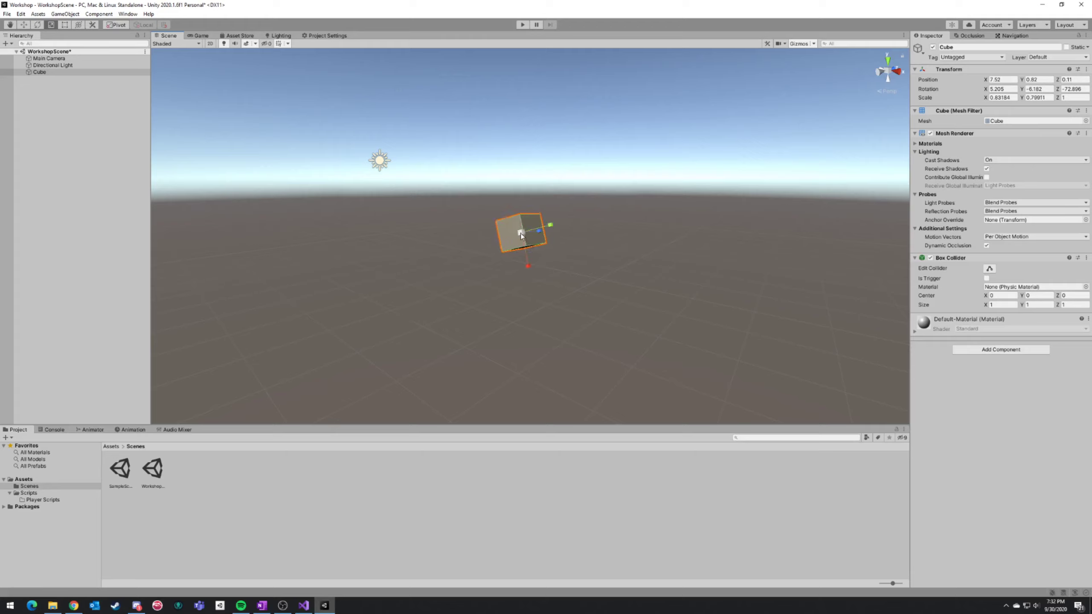
scroll(520, 233, "up", 5)
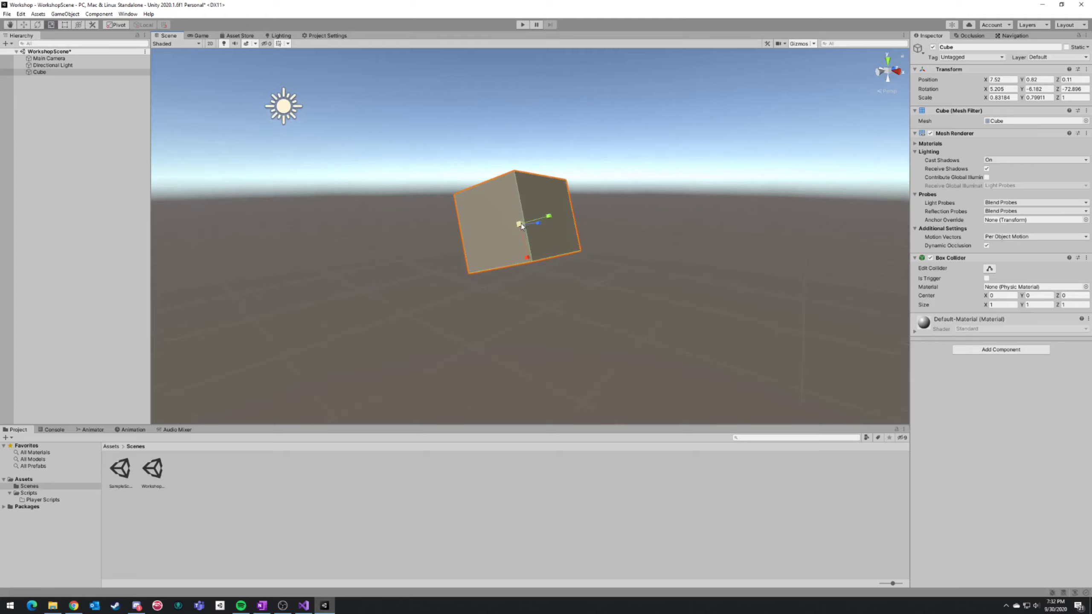
left_click_drag(522, 226, 658, 244)
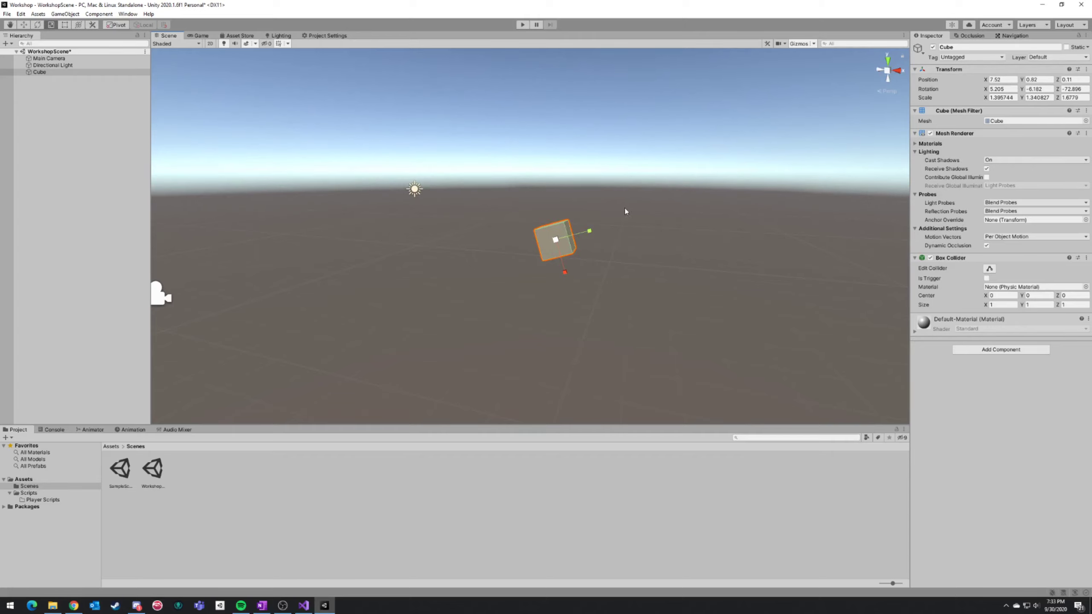
Compare the components of the Directional Light with those of the Cube.
left_click_drag(708, 236, 739, 232, "alt")
left_click(63, 71)
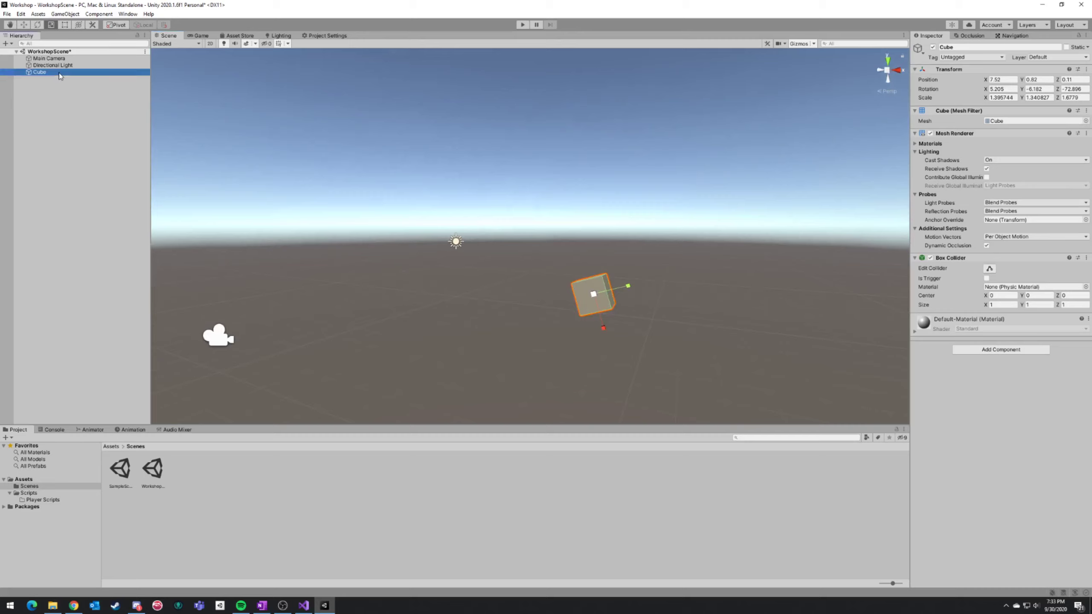
left_click(63, 65)
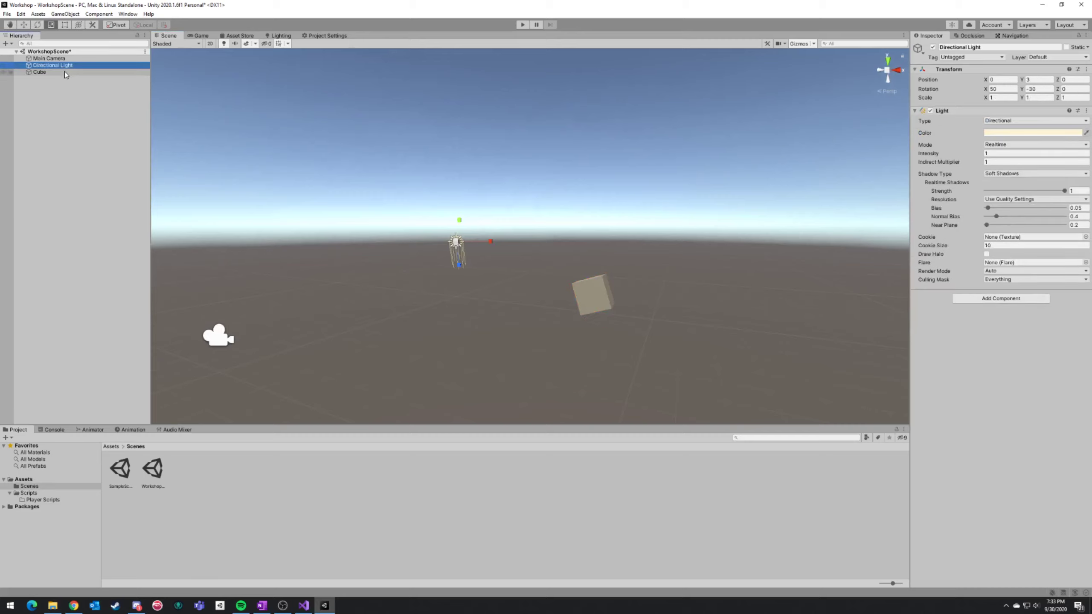
left_click(65, 72)
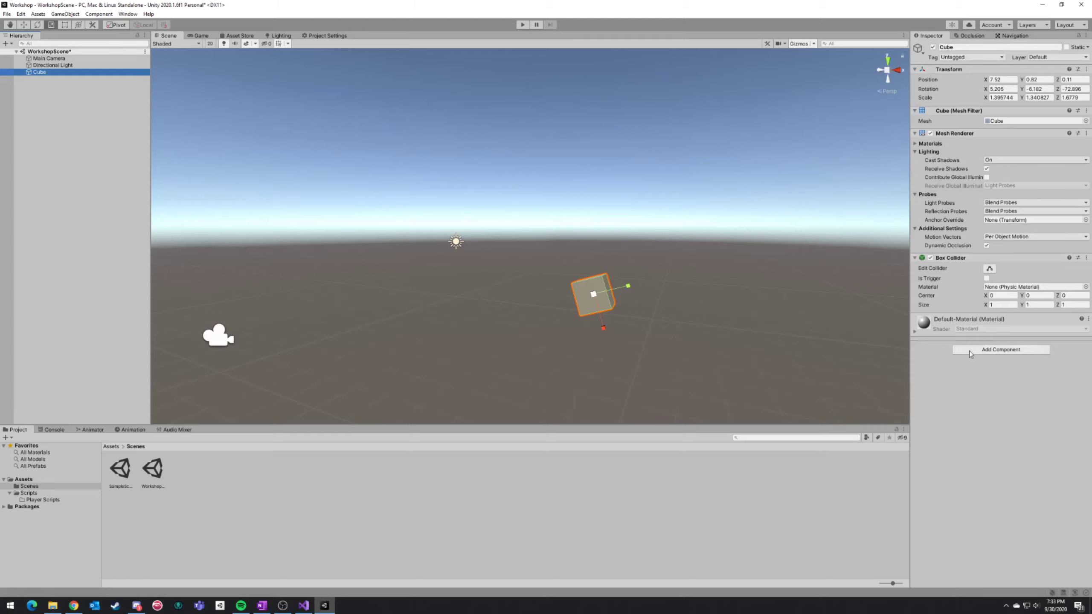
Move the tilted Cube along its local axes to about X 7.02, Y 2.55, Z -0.2.
right_click_drag(693, 218, 679, 229)
left_click(32, 73)
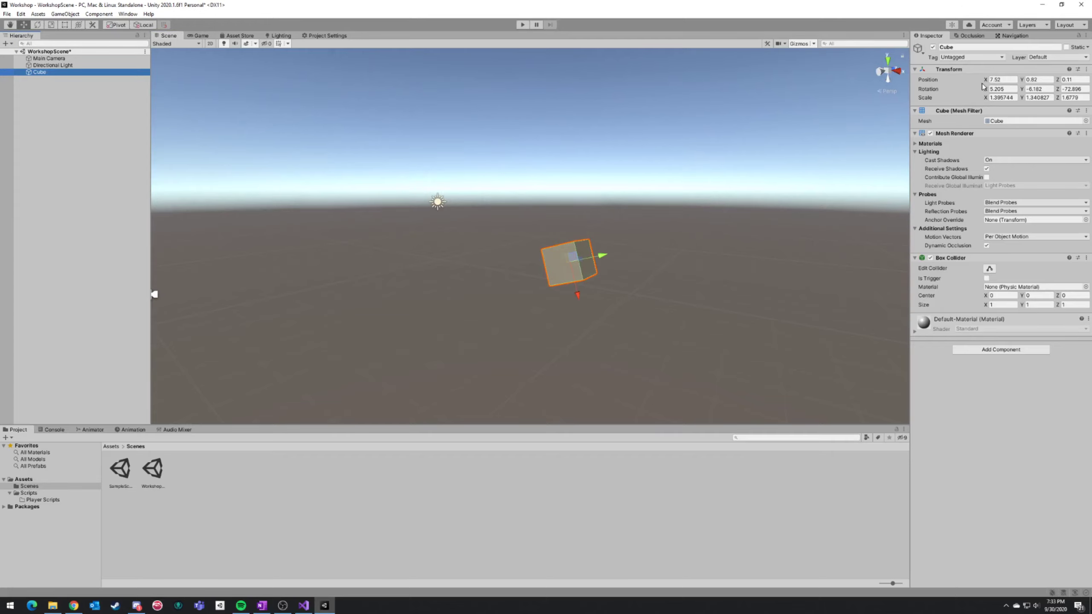
right_click_drag(751, 150, 709, 193)
left_click_drag(483, 270, 461, 176)
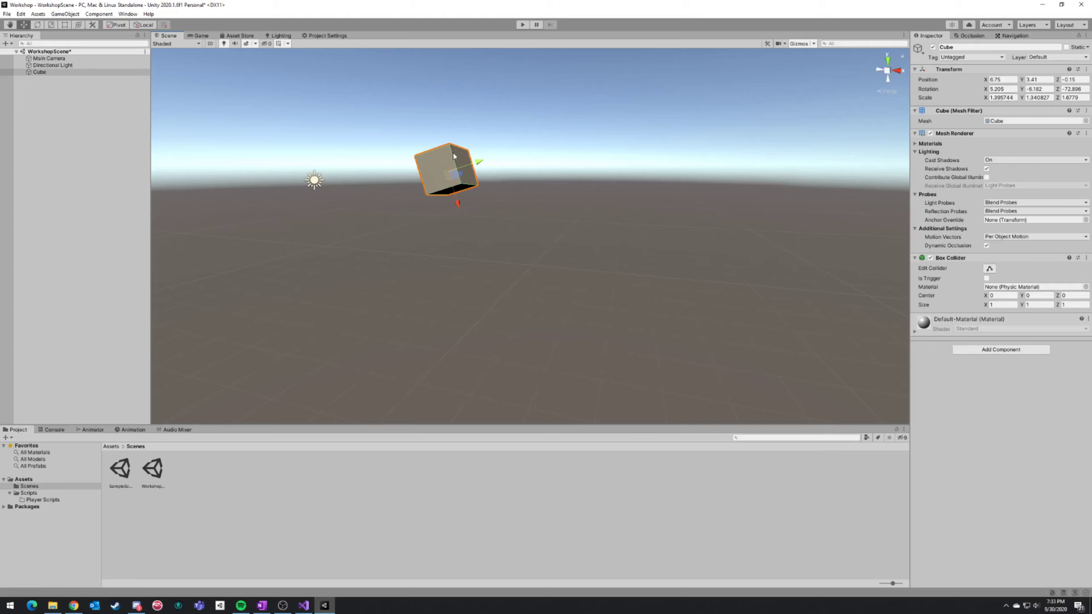
left_click_drag(457, 203, 465, 227)
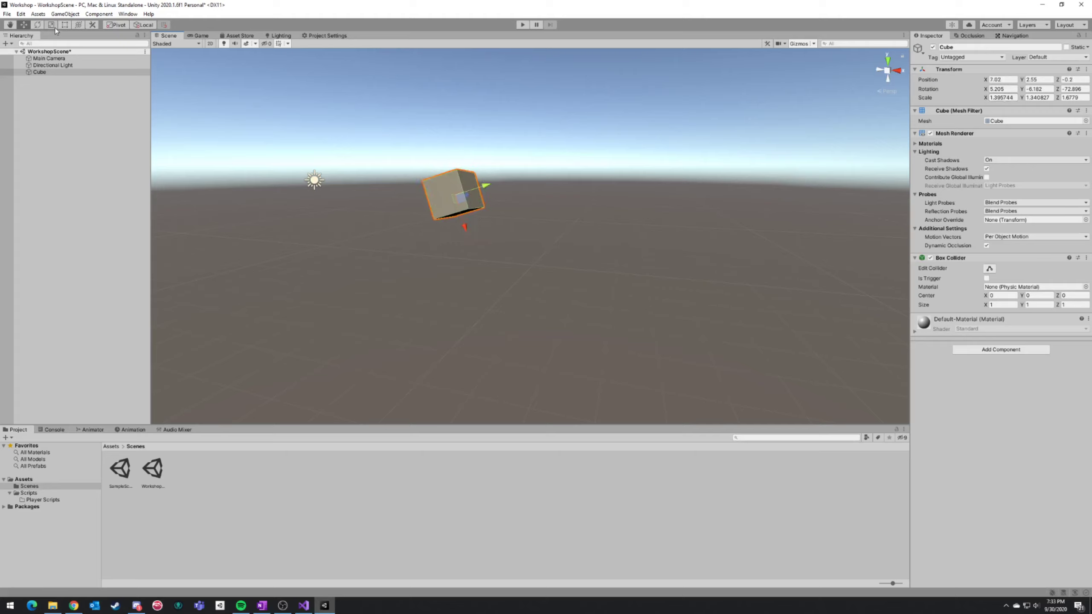
Compare the Move, Rotate and Scale gizmos on the selected Cube, ending with the Scale tool.
left_click(38, 25)
left_click(28, 25)
left_click(40, 24)
left_click(52, 25)
left_click(40, 24)
left_click(51, 25)
left_click(38, 26)
left_click(25, 26)
left_click(38, 26)
left_click(51, 26)
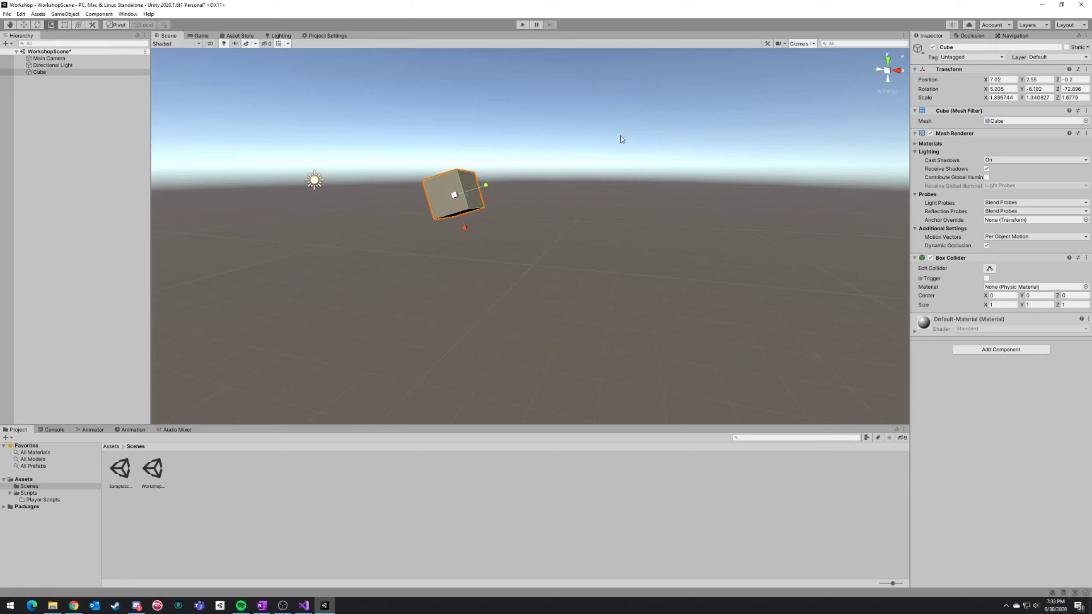
Cycle the Cube through the Move, Rotate and Scale tools, and shrink its Y scale to about 1.2.
left_click(527, 164)
key("w")
left_click(444, 194)
key("e")
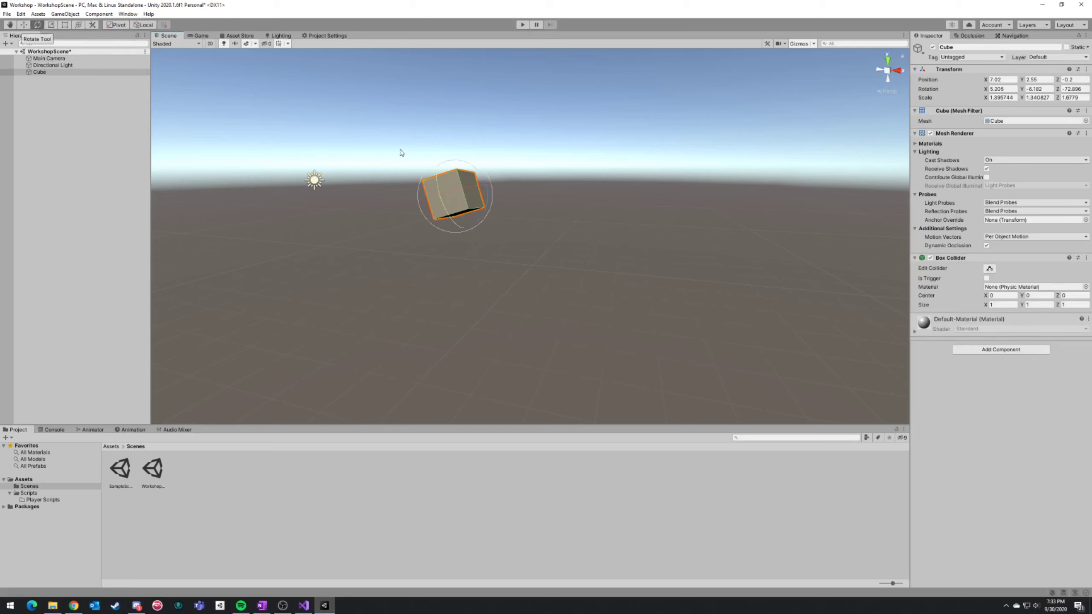
key("r")
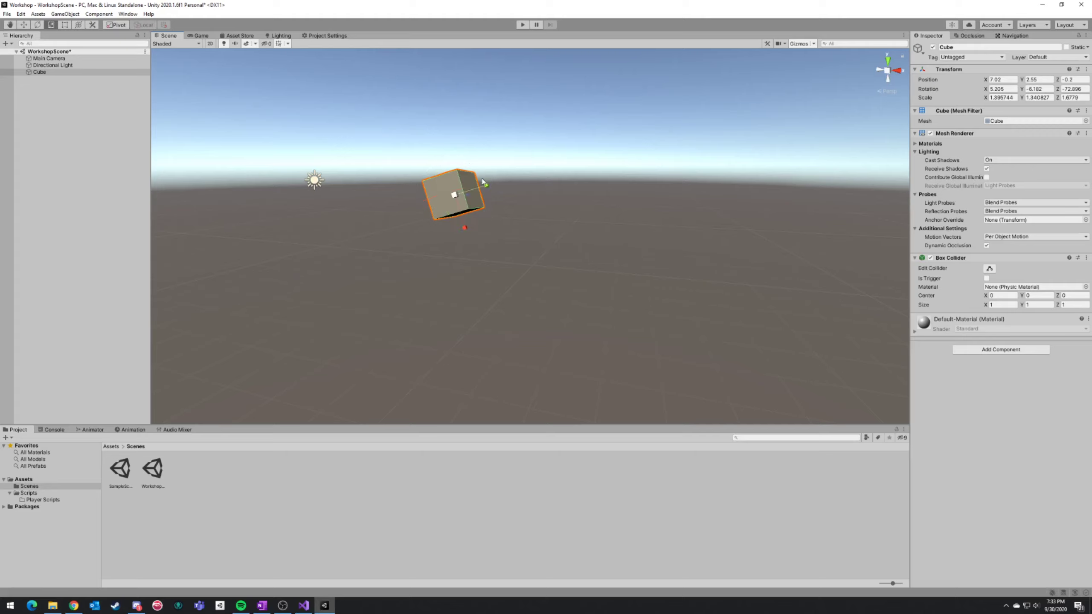
left_click_drag(481, 188, 470, 189)
key("w")
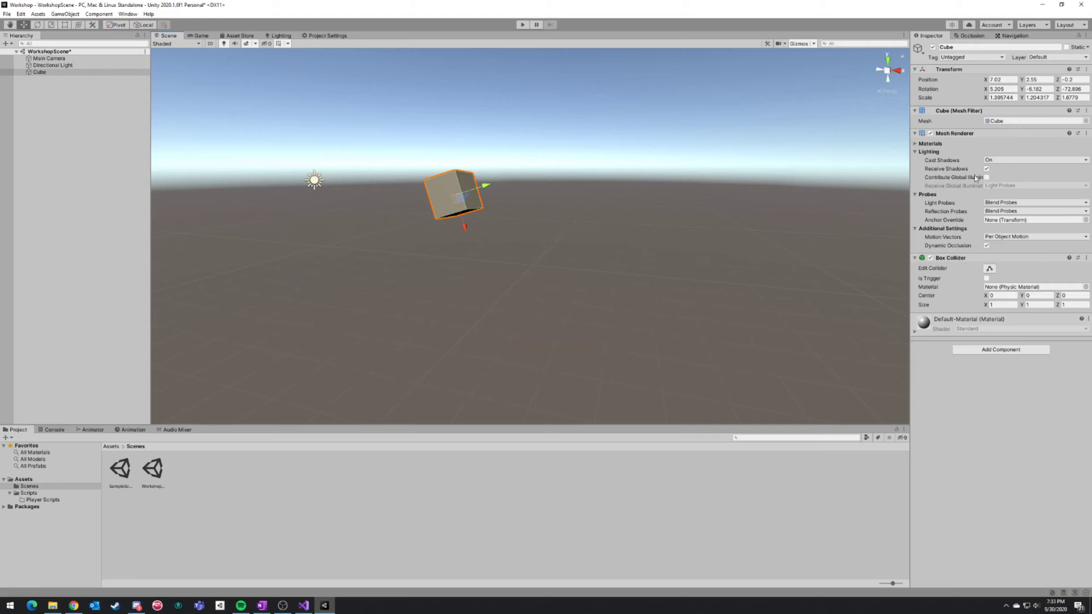
Set the Cube's rotation to 0 on the X, Y and Z axes.
left_click(1001, 89)
key("Tab")
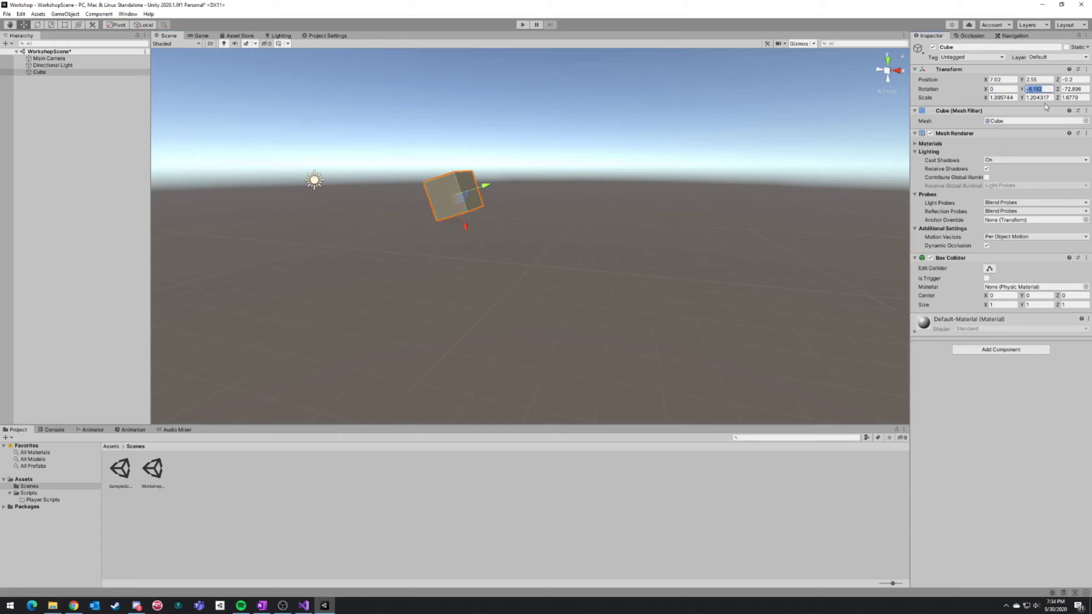
type("0")
key("Tab")
type("0")
Move the straightened Cube along its Z axis to about Z 0.37.
right_click_drag(711, 178, 868, 184)
key("w")
key("a")
key("s")
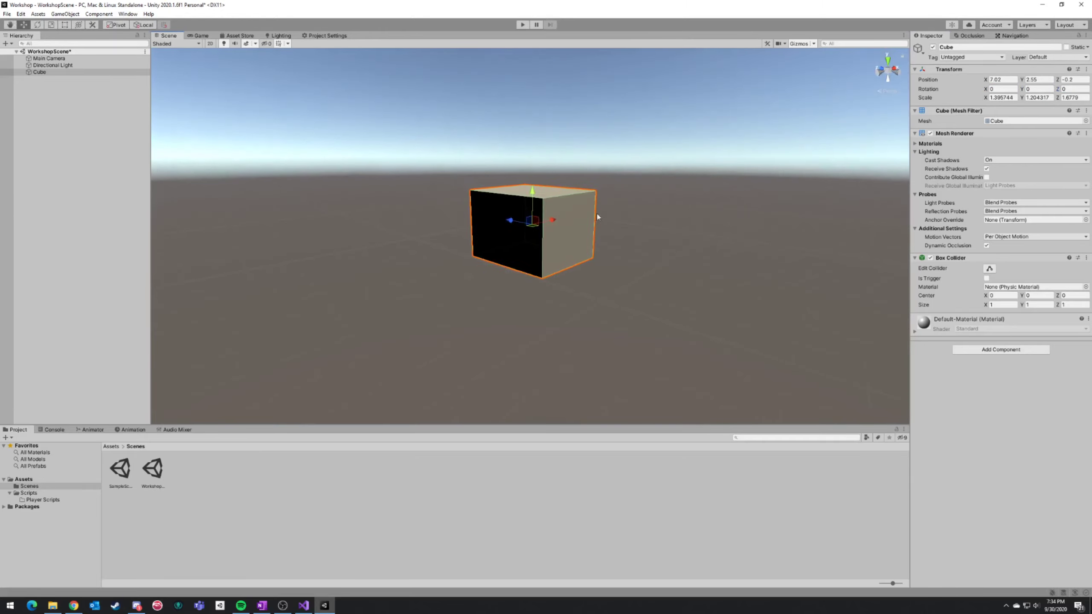
left_click_drag(519, 220, 490, 216)
right_click_drag(554, 205, 668, 211)
key("a")
key("d")
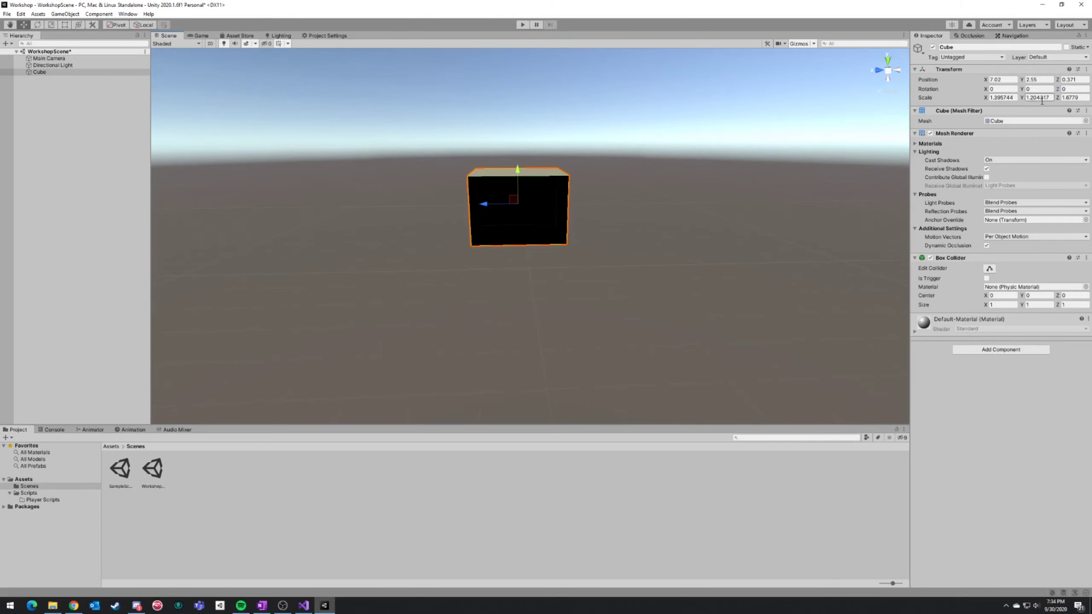
Reset the Cube's entire Transform component to its default position, rotation and scale.
left_click(1087, 69)
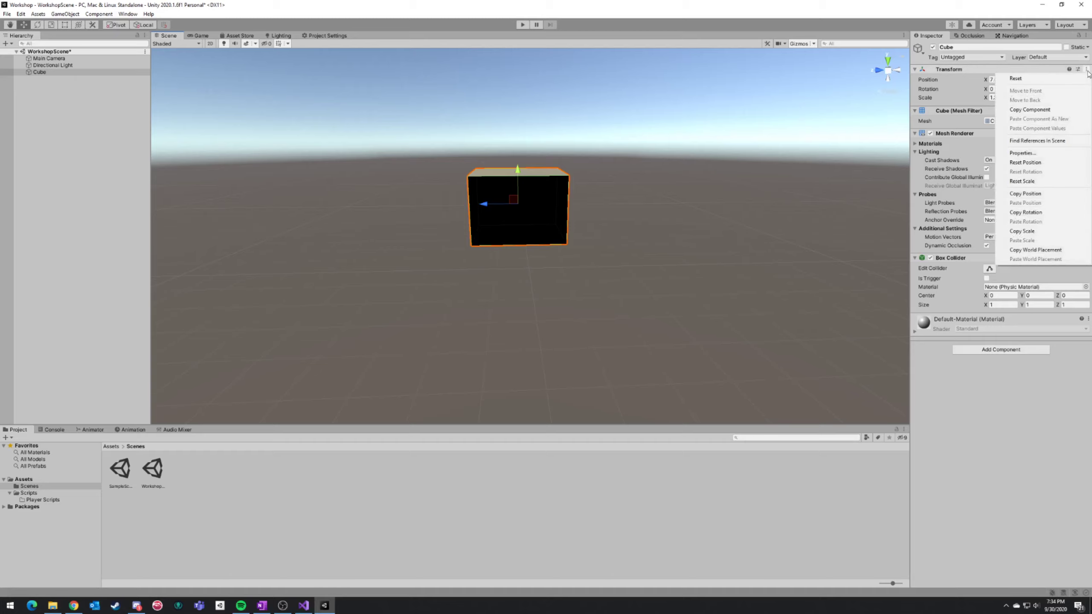
left_click(1041, 78)
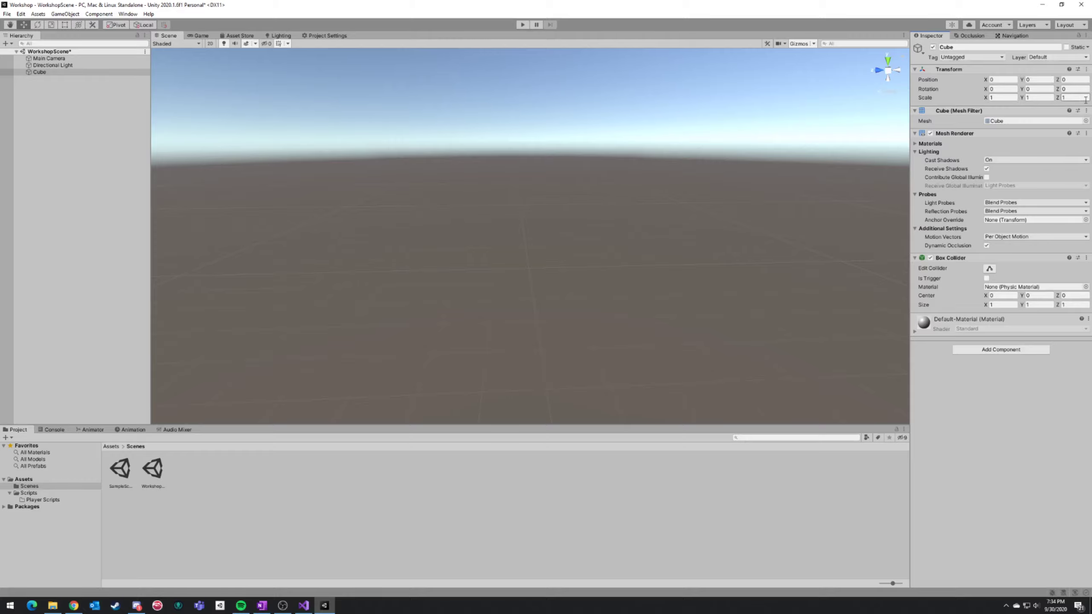
right_click_drag(557, 158, 891, 153)
key("s")
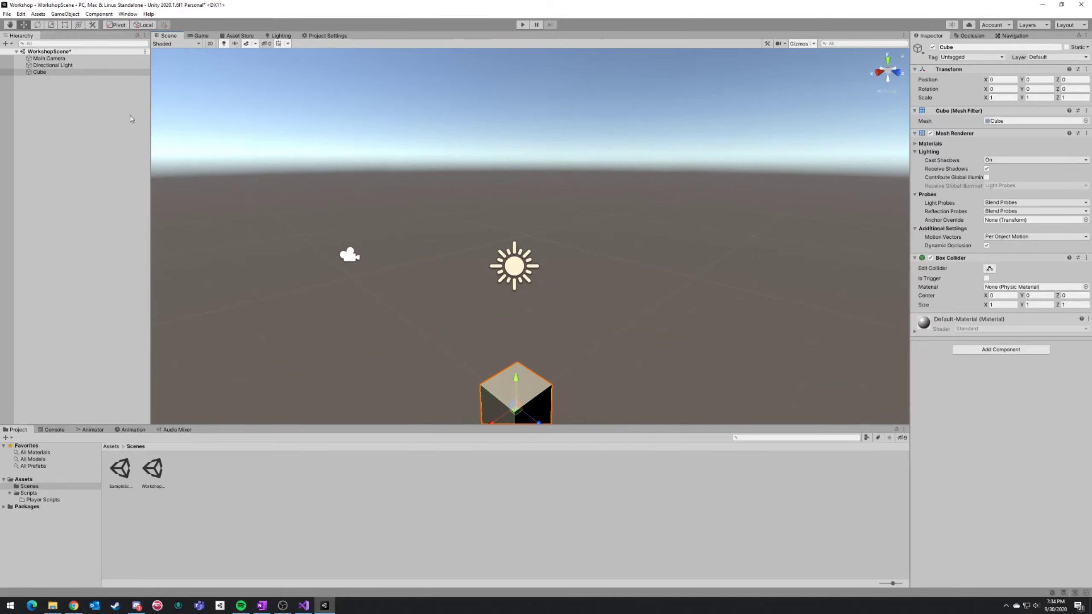
right_click_drag(547, 215, 492, 219)
key("w")
key("a")
right_click_drag(670, 190, 617, 180)
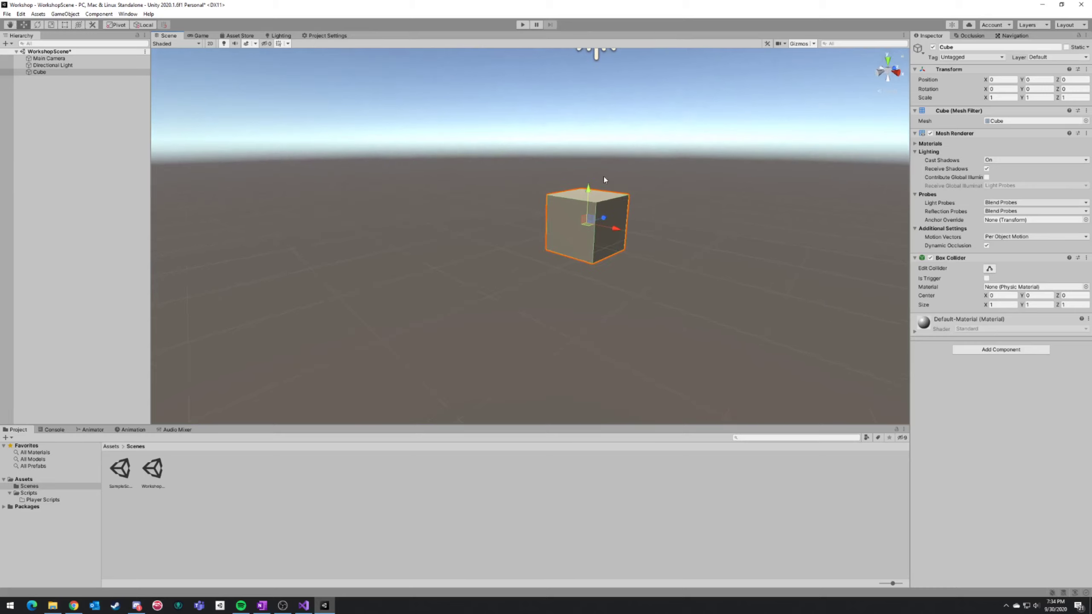
Add a 3D Sphere object to WorkshopScene.
left_click(61, 121)
right_click(60, 115)
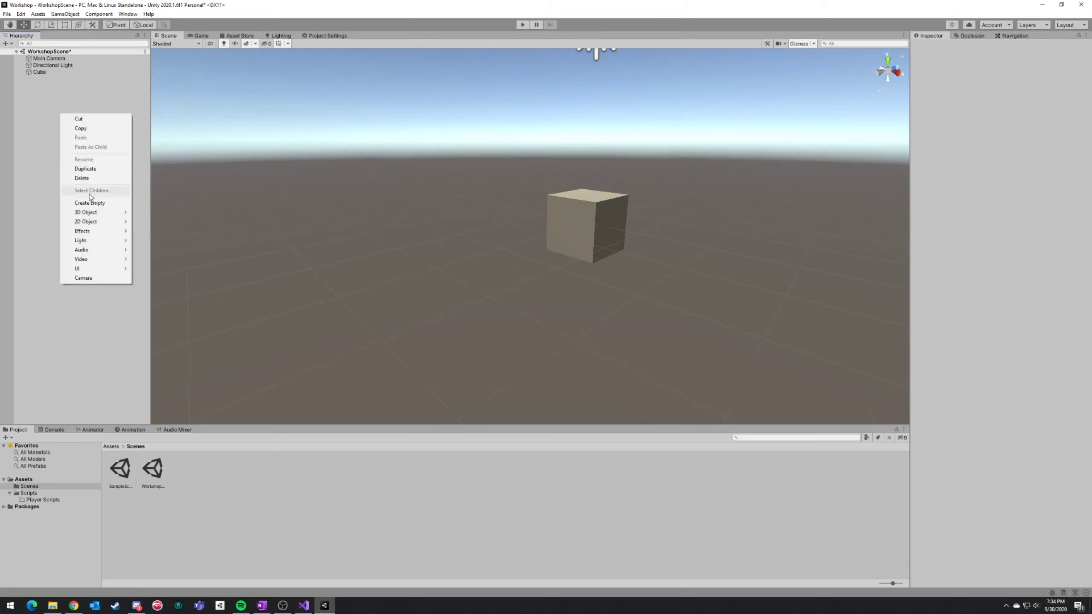
mouse_move(99, 212)
left_click(162, 222)
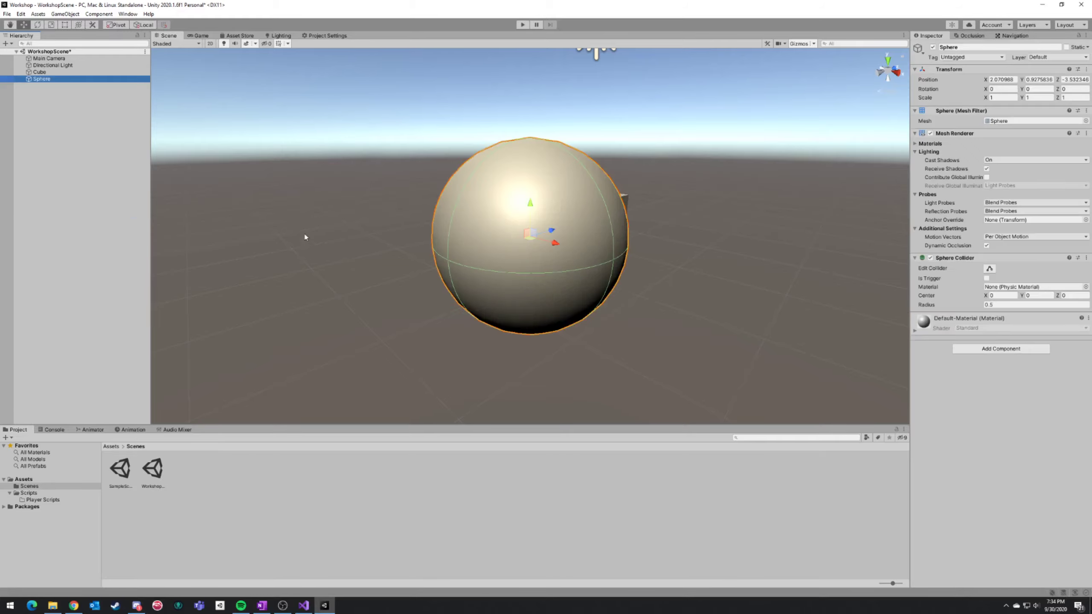
key("d")
right_click_drag(741, 205, 511, 184)
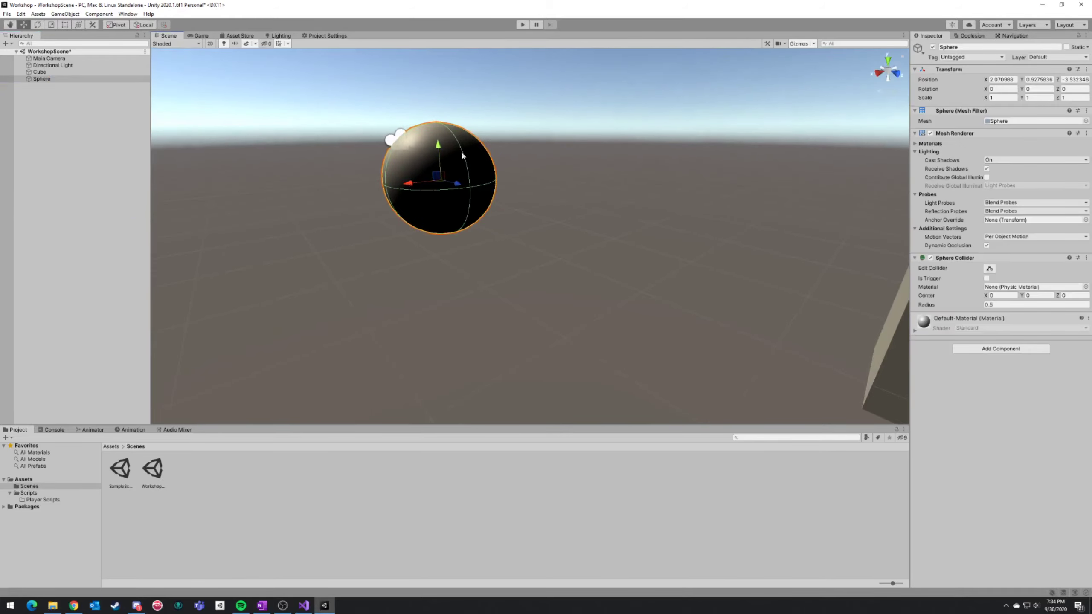
Set the Sphere's position to 0 on the X, Y and Z axes.
key("w")
mouse_move(593, 186)
right_mouse_down()
mouse_move(549, 186)
mouse_move(592, 188)
right_mouse_up()
key("s")
key("w")
key("s")
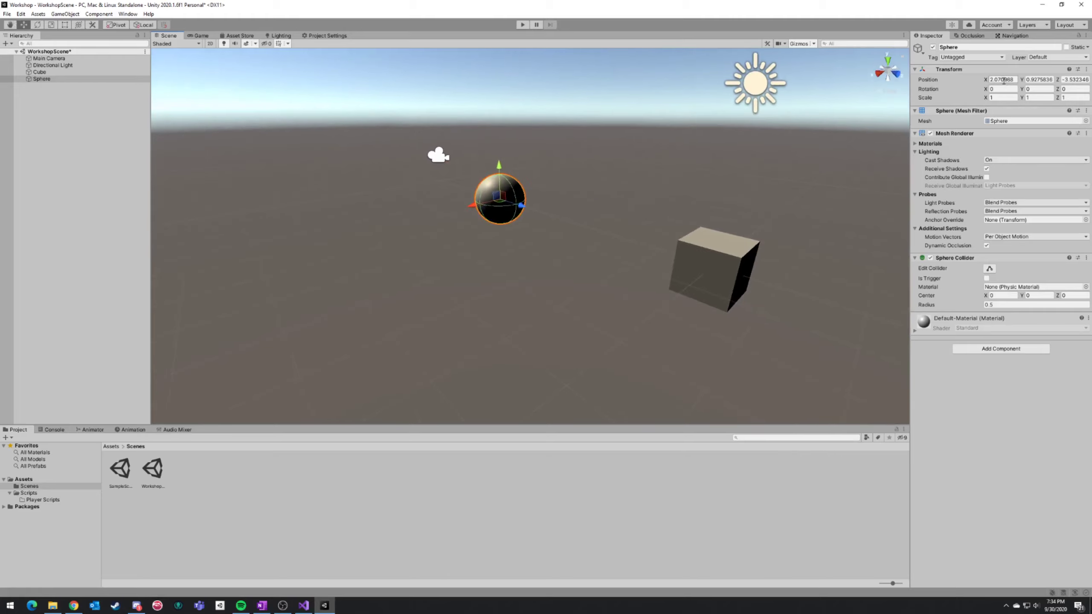
left_click(1004, 80)
type("0")
key("Tab")
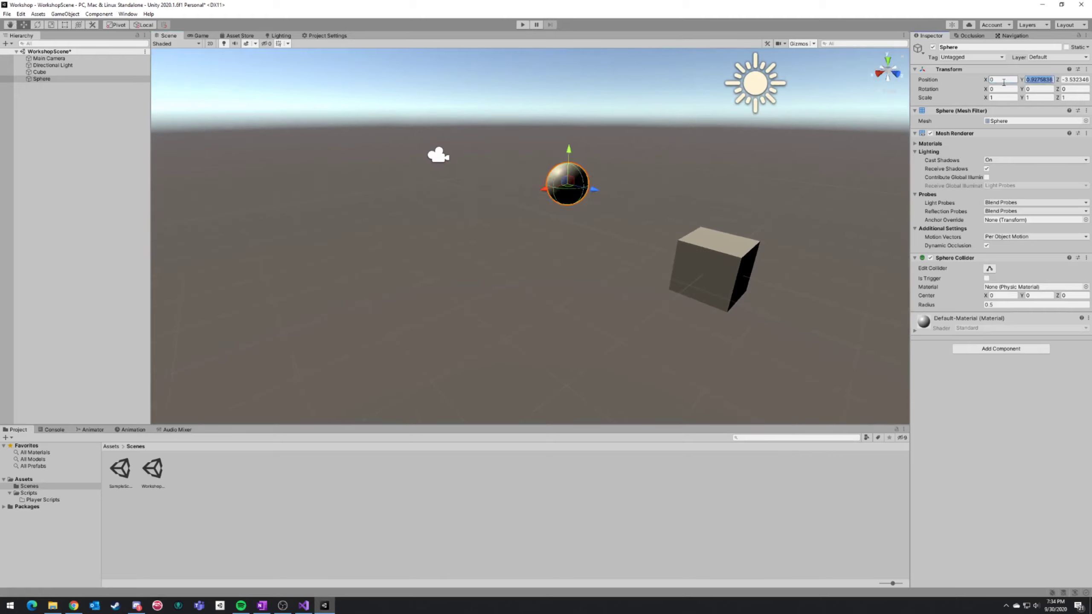
type("0")
key("Tab")
type("0")
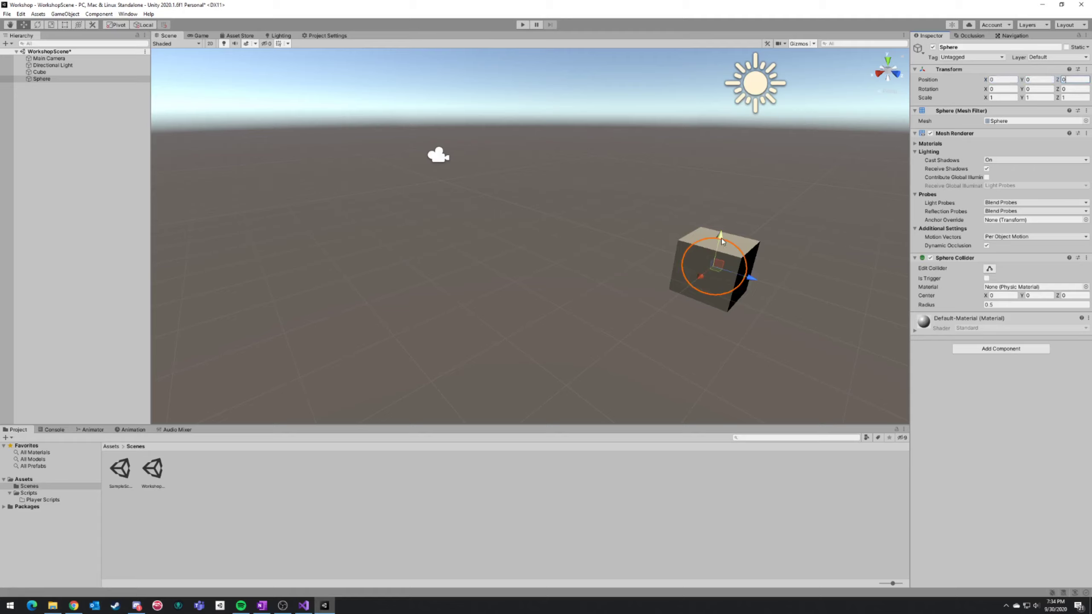
Move the Cube along its Z axis to about Z 1.46, clear of the Sphere.
right_click_drag(514, 186, 711, 203)
key("a")
left_click_drag(647, 167, 602, 211)
left_click(647, 202)
left_click(623, 203)
left_click(670, 186)
left_click_drag(688, 185, 706, 177)
right_click_drag(793, 174, 704, 181)
key("d")
key("a")
left_click(422, 198)
left_click(546, 201)
right_click_drag(547, 204, 500, 171)
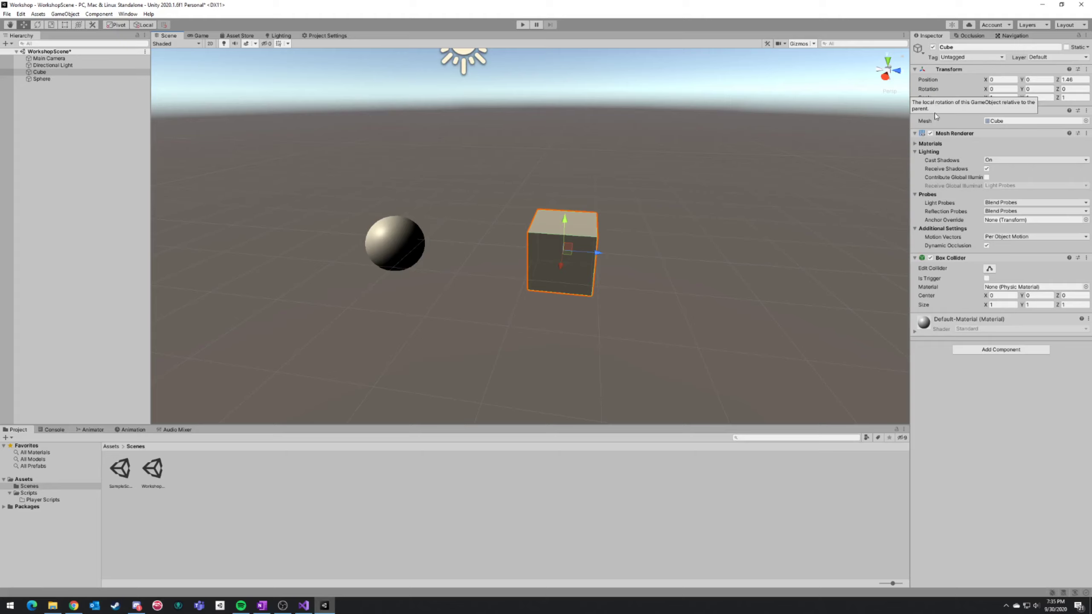
Rename the Cube object to Box and check its entry among the scene's objects.
left_click(962, 49)
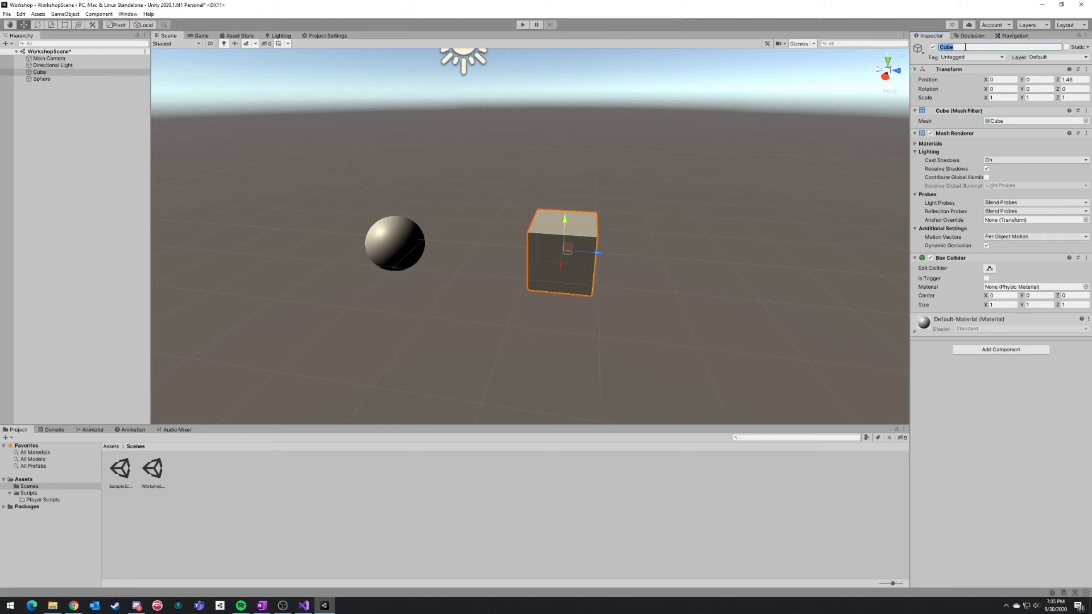
type("Box")
key("Return")
left_click_drag(703, 249, 577, 236, "alt")
left_click(60, 71)
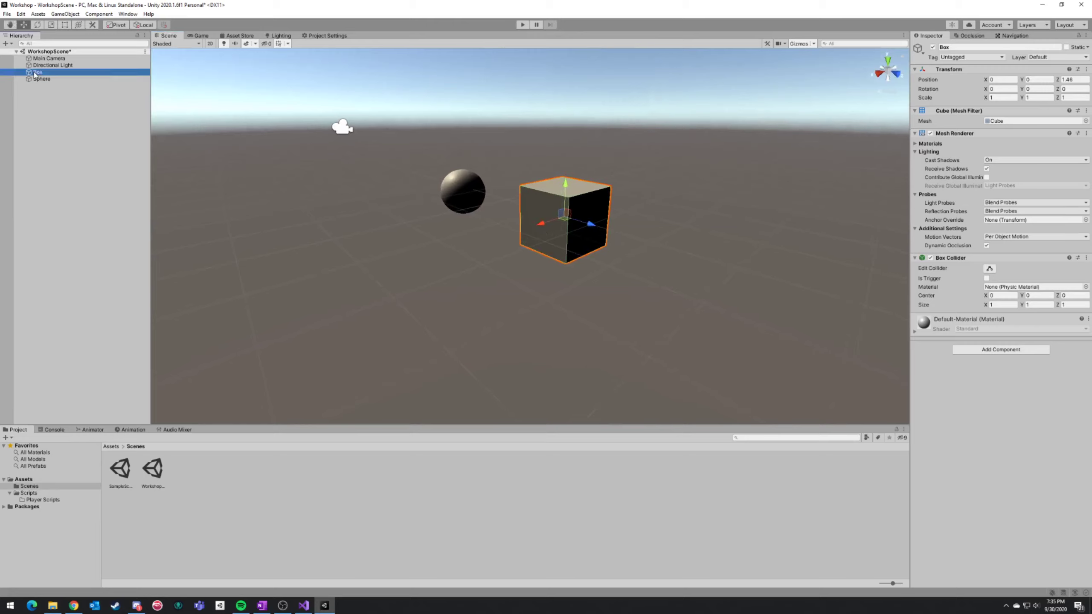
left_click(52, 66)
left_click(52, 72)
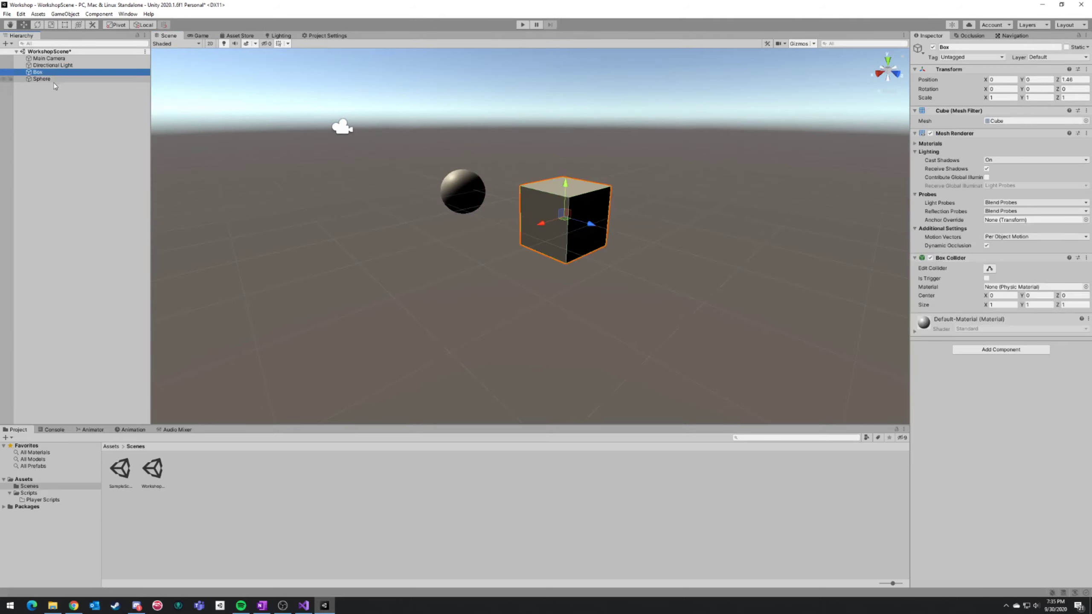
Add two new 3D Cube objects to WorkshopScene.
right_click(73, 122)
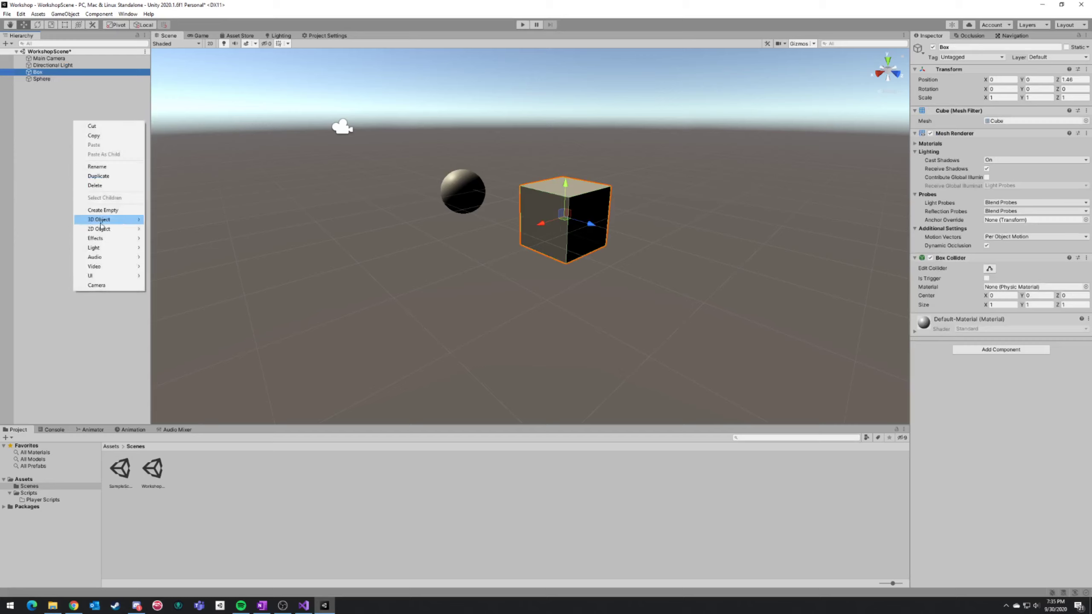
mouse_move(99, 221)
left_click(169, 221)
right_click(47, 105)
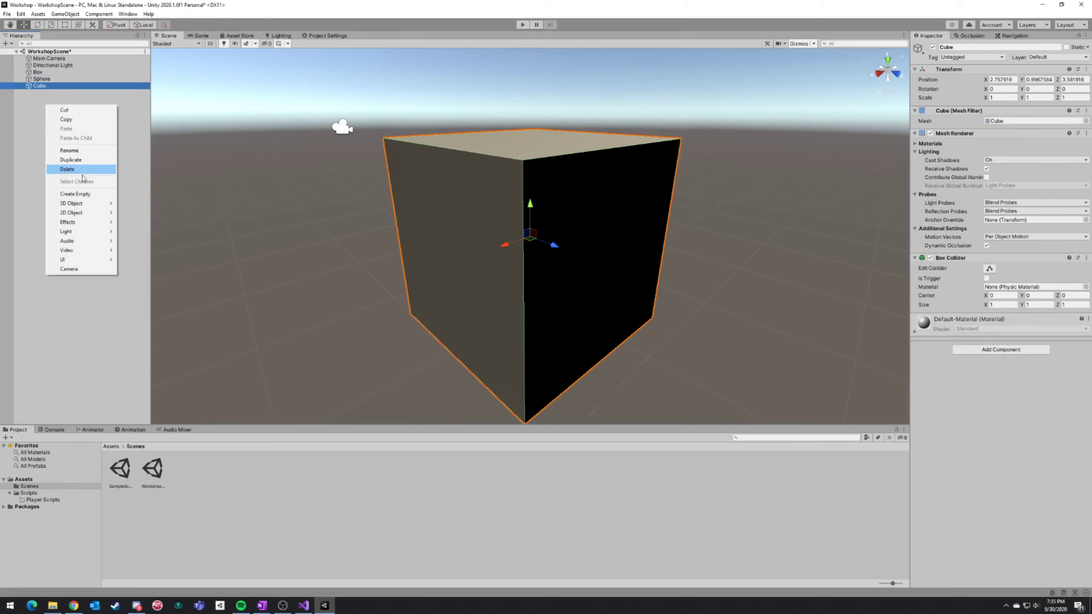
left_click(123, 206)
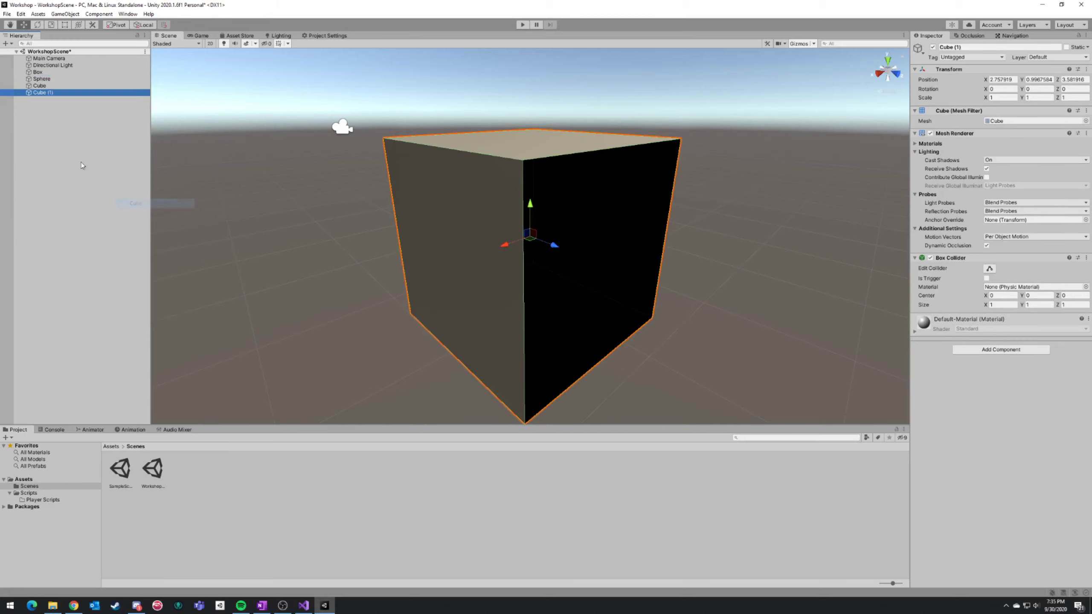
Move Cube (1) along its Z axis to about Z 5.2, apart from the other new Cube.
left_click(54, 92)
left_click_drag(555, 245, 713, 295)
right_click_drag(518, 210, 603, 228)
key("s")
right_click_drag(600, 103, 578, 165)
key("a")
key("d")
Tell the two new cubes apart by selecting each, and rename Cube to wall.
left_click(42, 86)
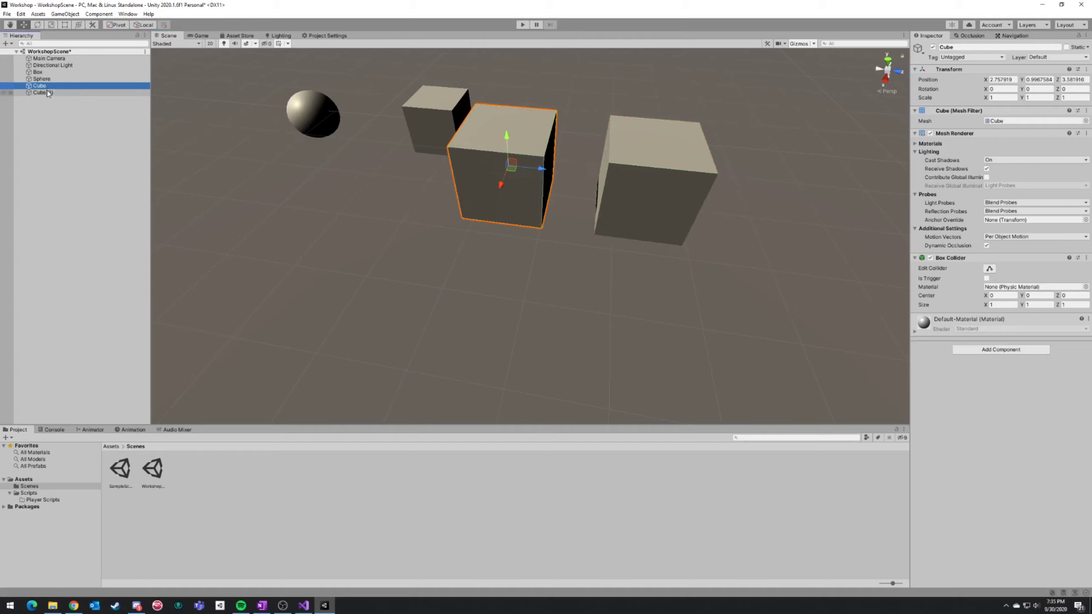
left_click(43, 92)
left_click(43, 87)
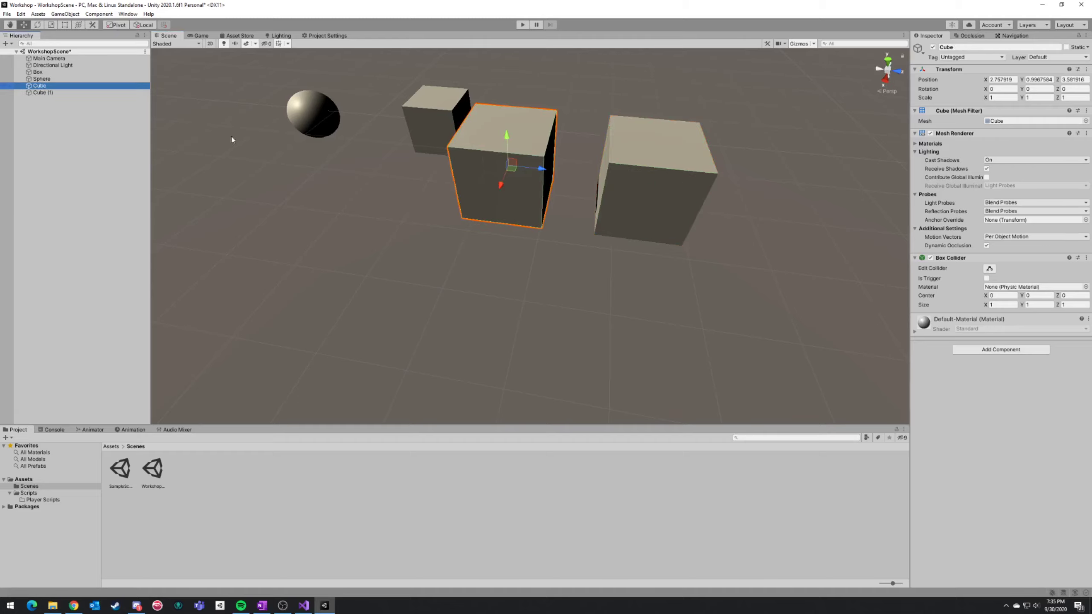
left_click(81, 93)
left_click(103, 86)
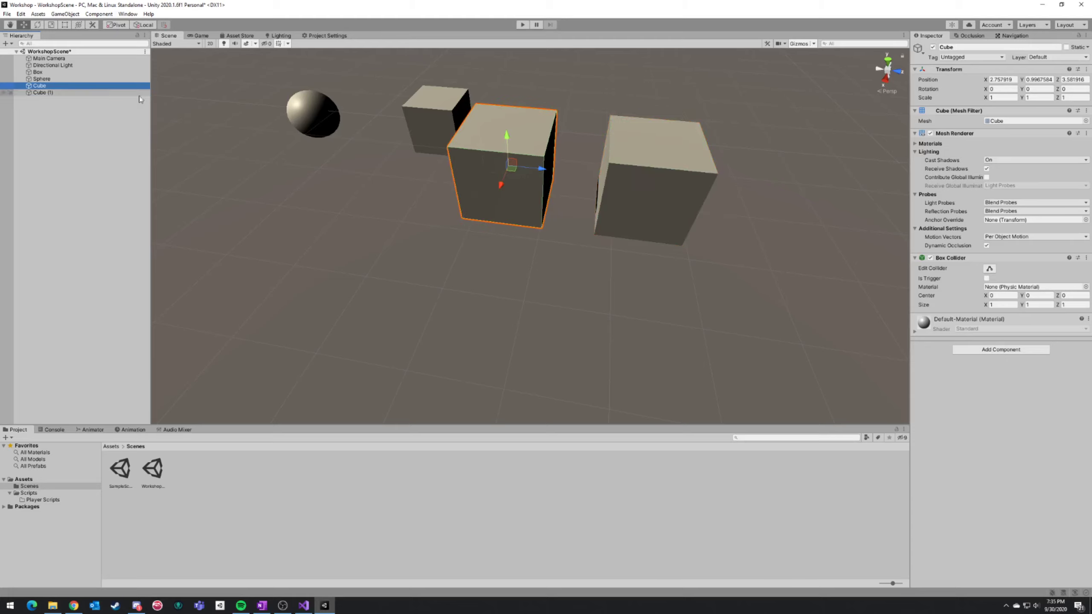
left_click(1002, 47)
type("wall")
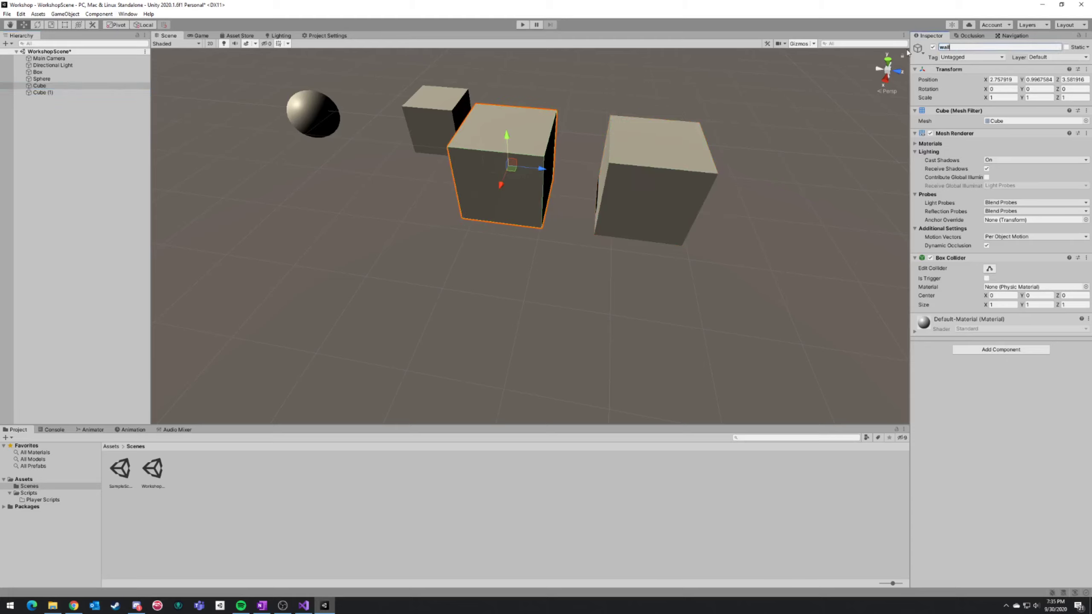
key("Return")
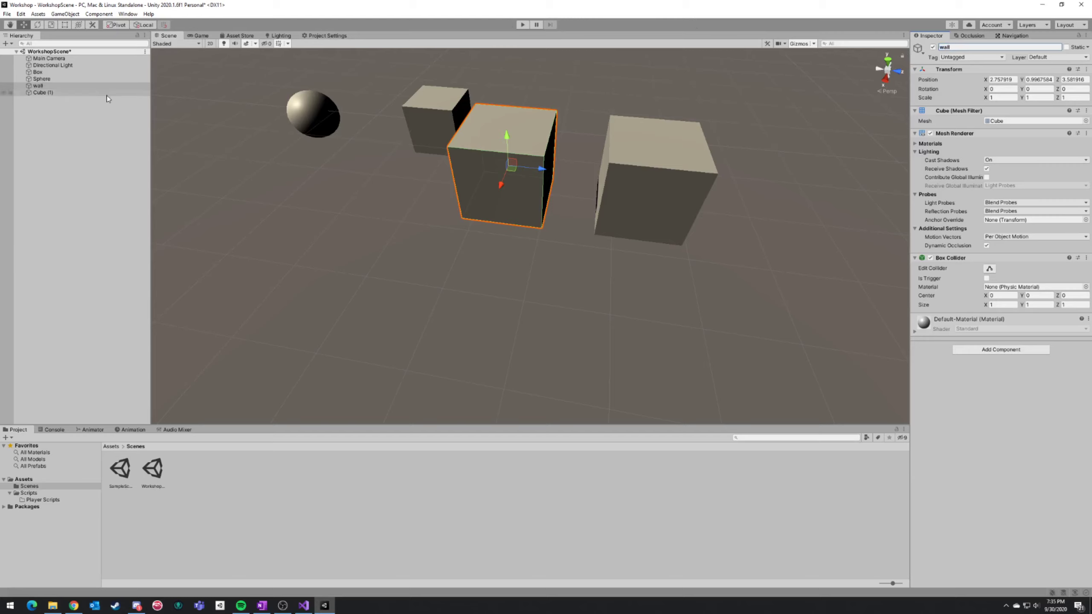
Rename the Cube (1) object to floor.
left_click(73, 92)
left_click(944, 47)
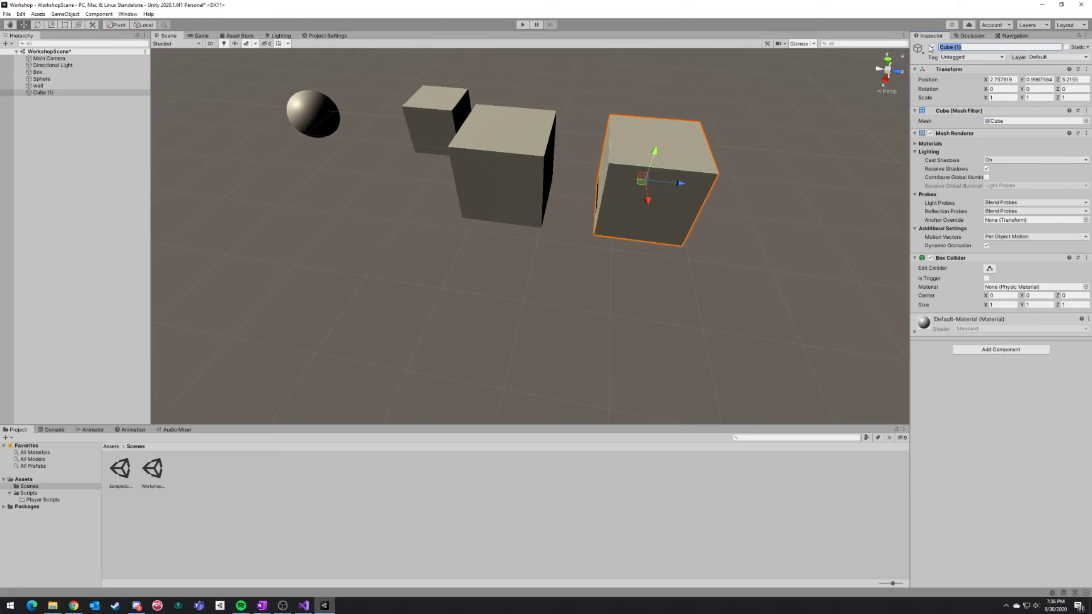
type("fal")
right_click_drag(529, 172, 619, 136)
right_click_drag(441, 135, 357, 138)
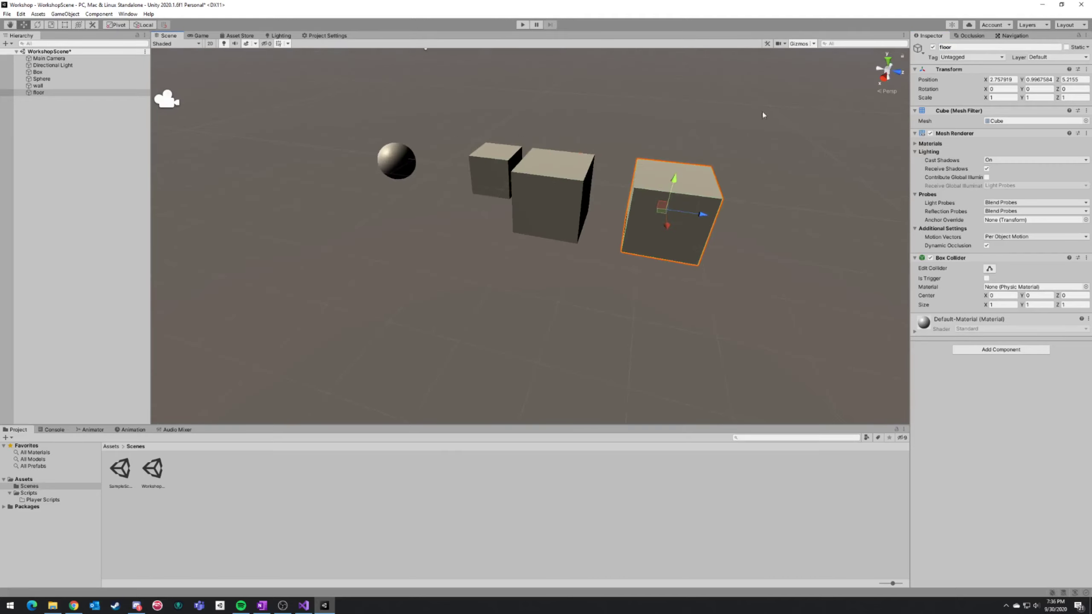
Capitalize the floor object's name as Floor.
left_click(943, 47)
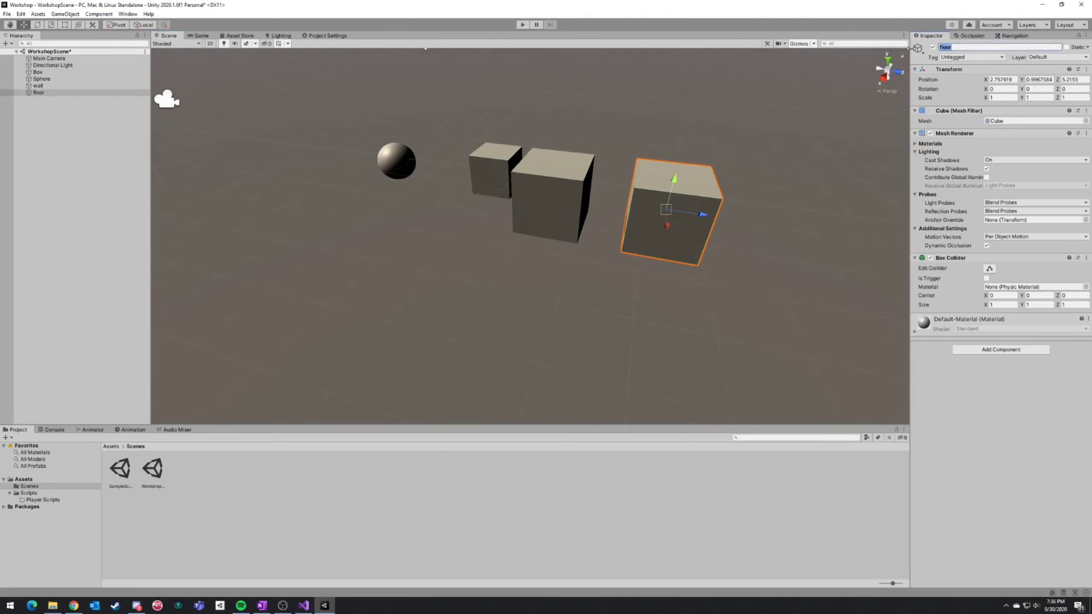
type("Fl")
right_click(743, 151)
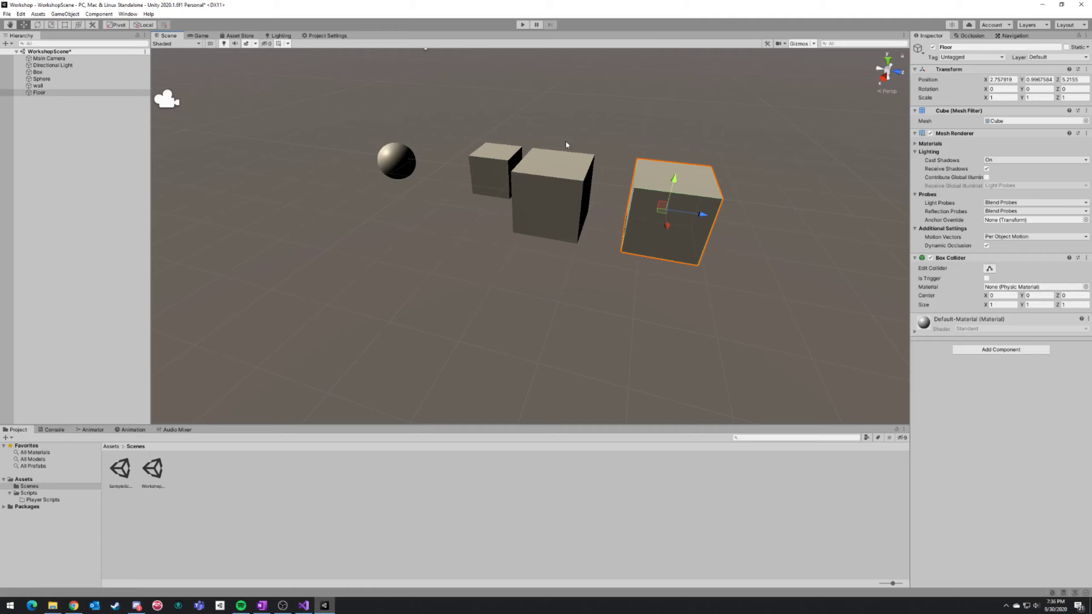
Delete the Floor and wall objects from WorkshopScene.
left_click(42, 87)
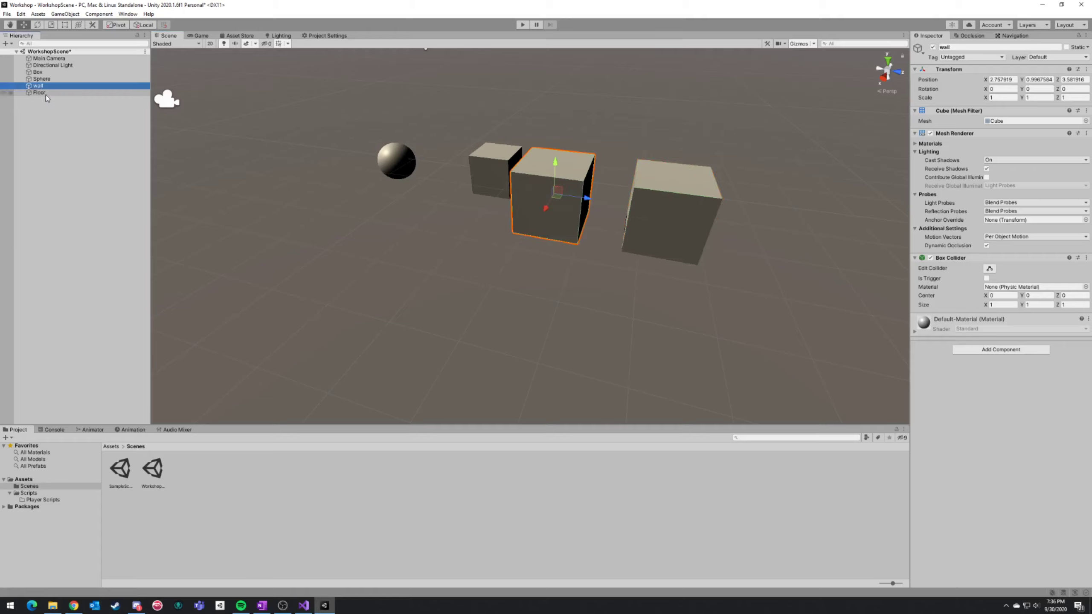
left_click(42, 92)
key("Delete")
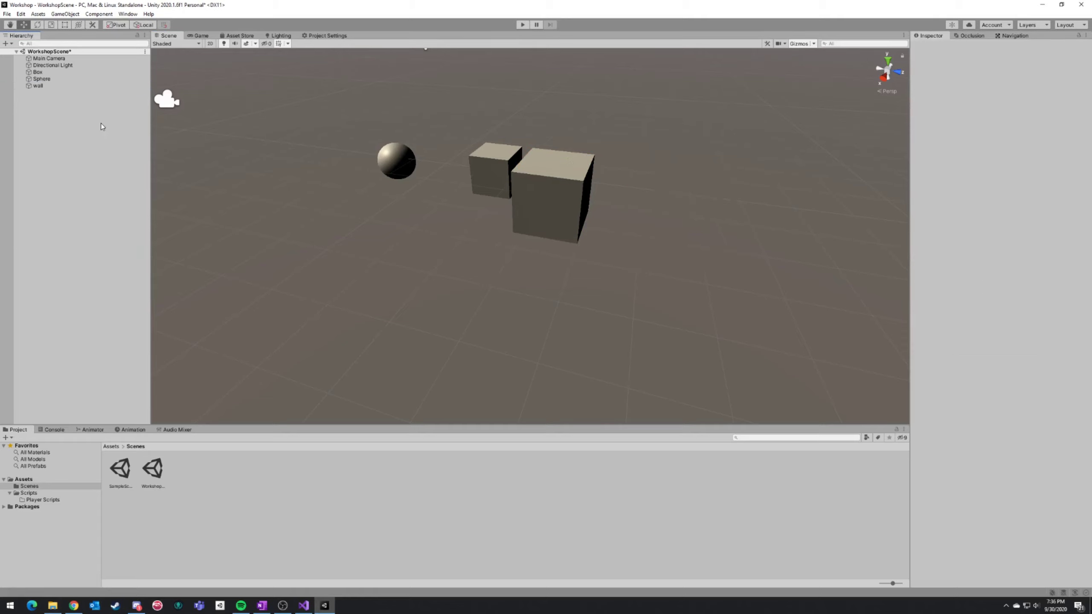
left_click(83, 86)
right_click(83, 86)
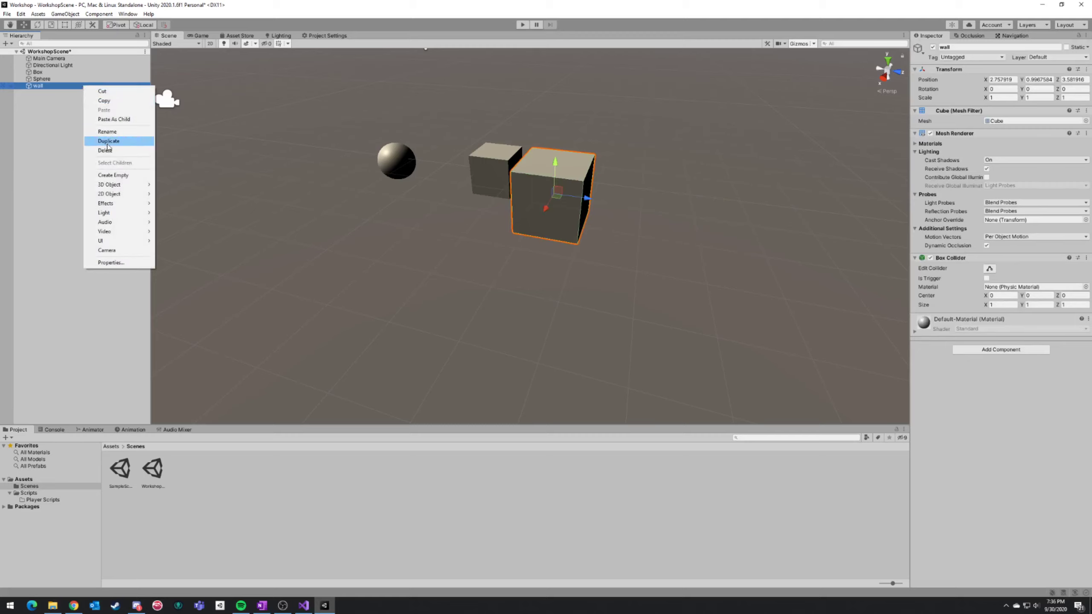
left_click(96, 151)
Duplicate the Box and move the copy along its Z axis to about Z 3.9.
left_click(56, 72)
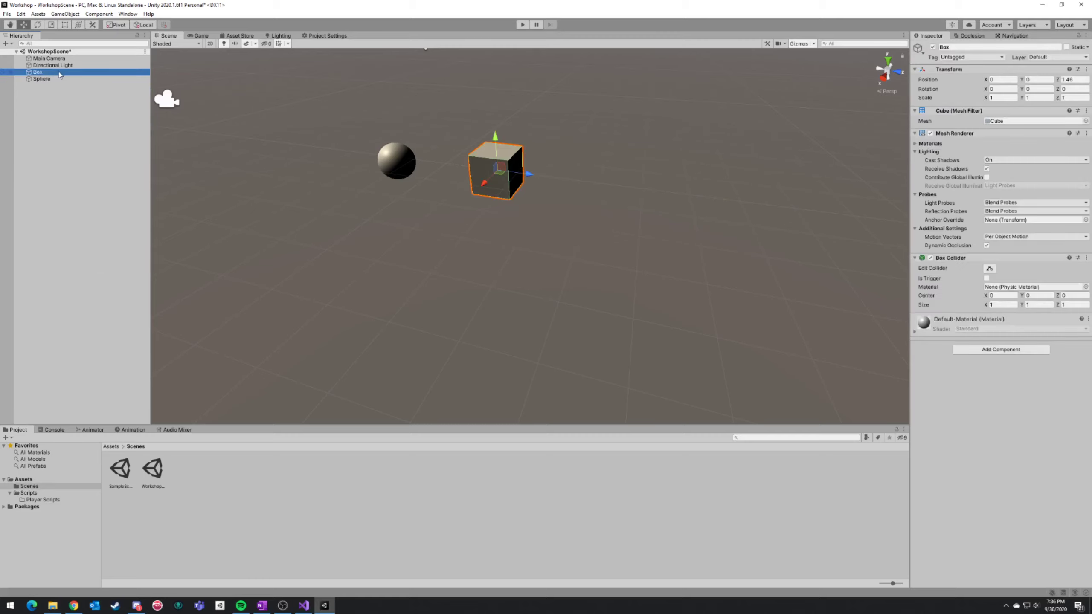
right_click(59, 74)
left_click(85, 127)
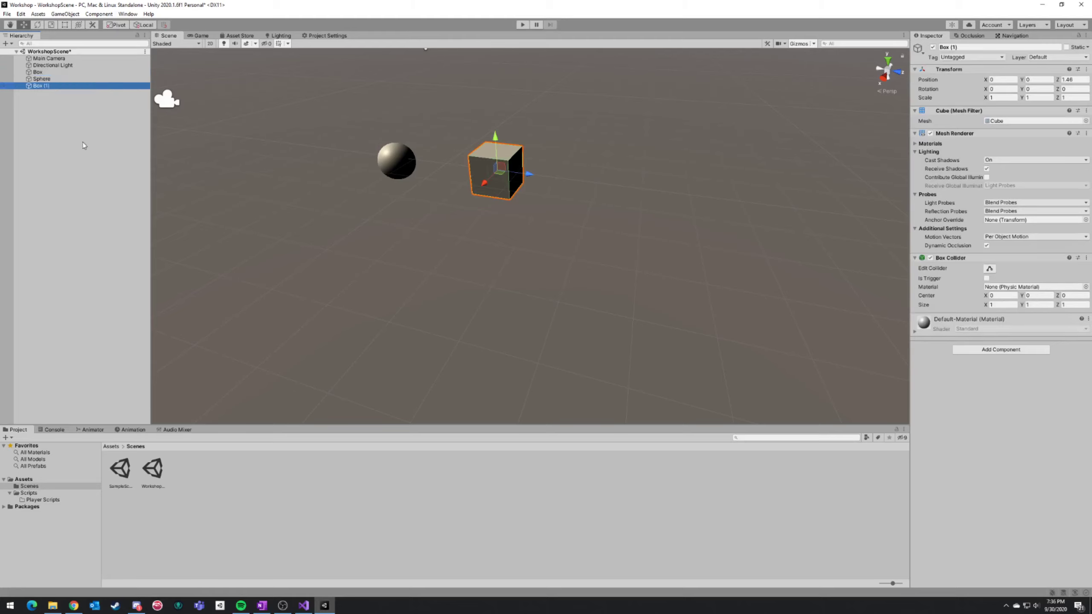
left_click_drag(528, 174, 630, 189)
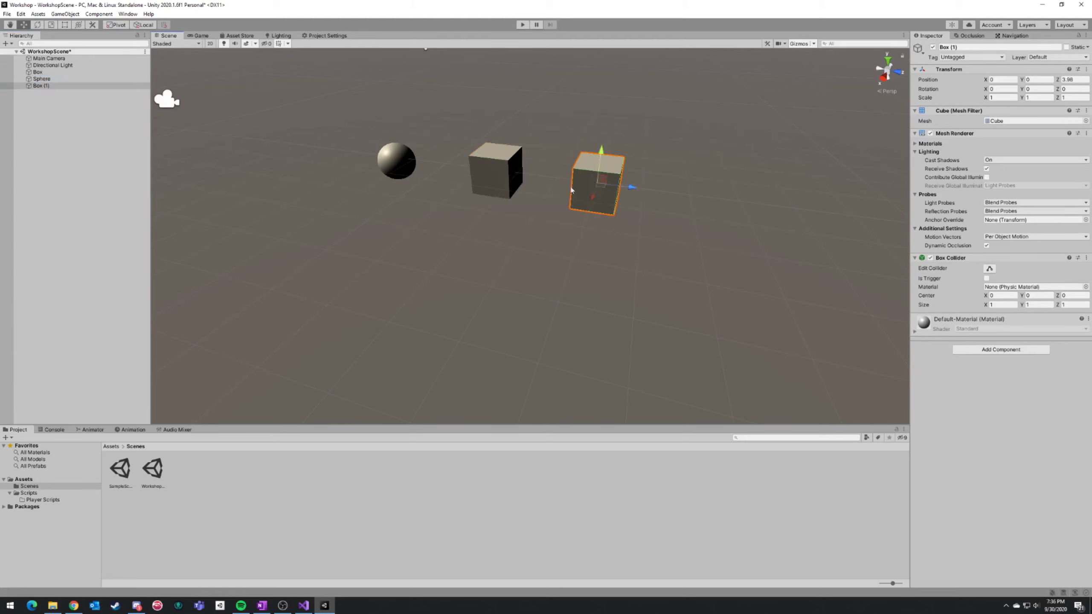
Duplicate Box (1) and move the new copy along its Z axis to about Z 6.2.
left_click(67, 86)
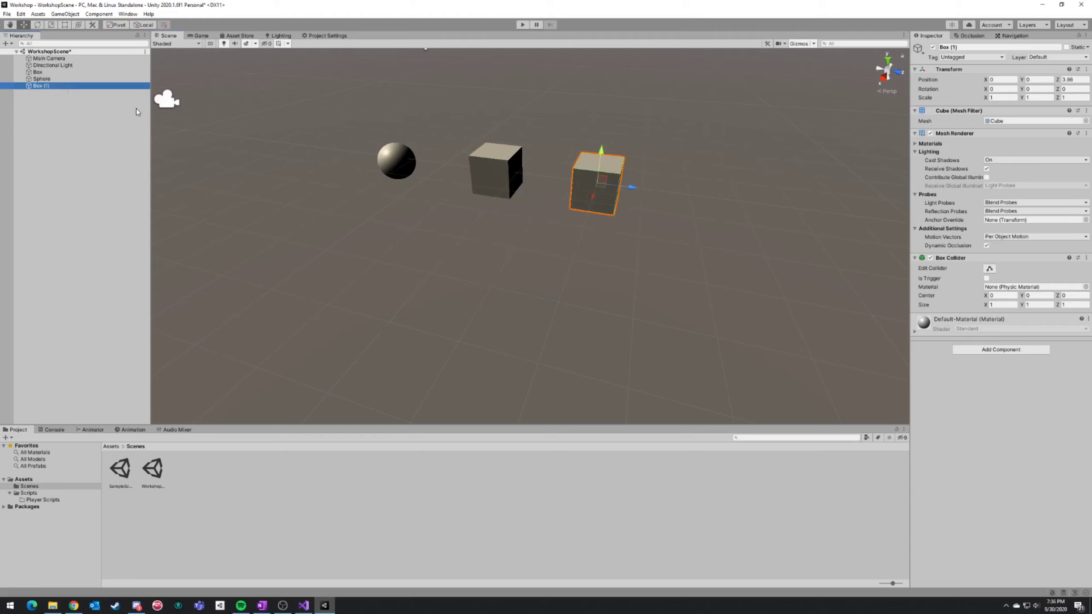
key("ctrl+d")
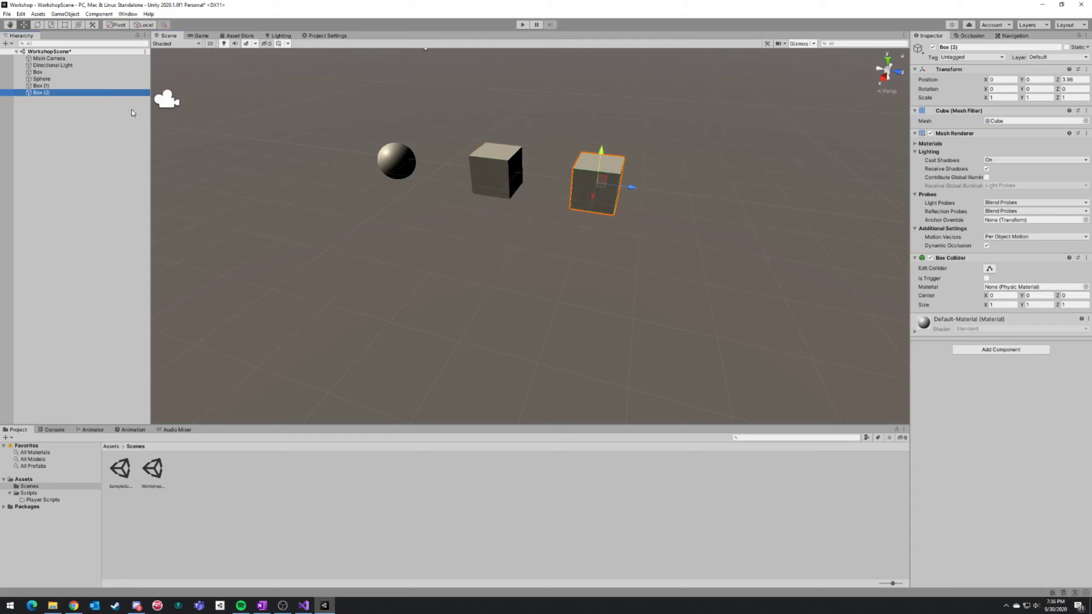
left_click_drag(630, 188, 726, 211)
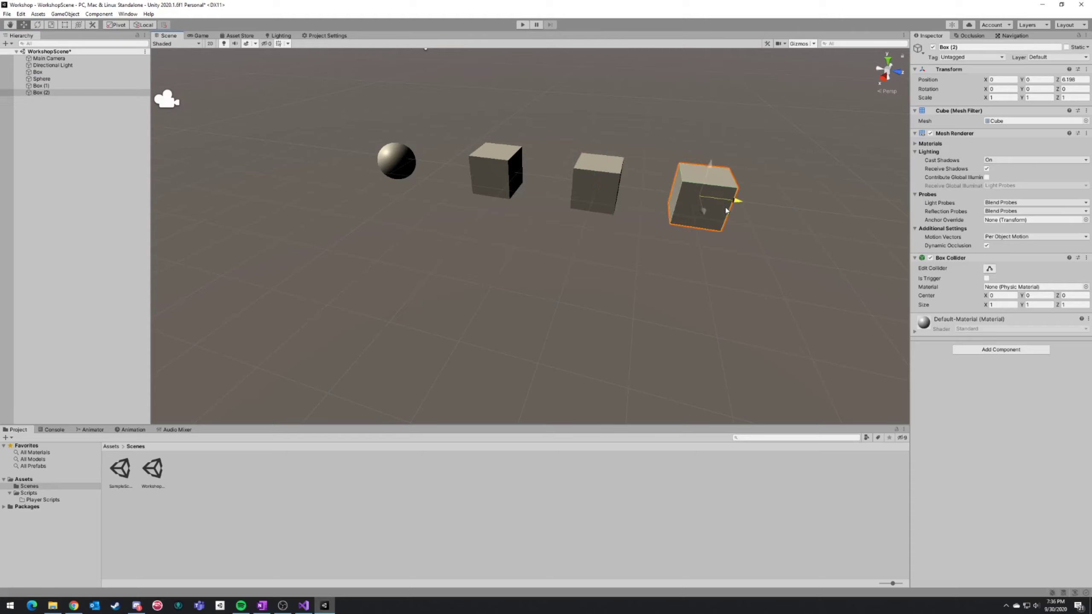
Examine the row formed by the Sphere and the three boxes from different viewpoints.
left_click_drag(555, 199, 573, 192, "alt")
key("a")
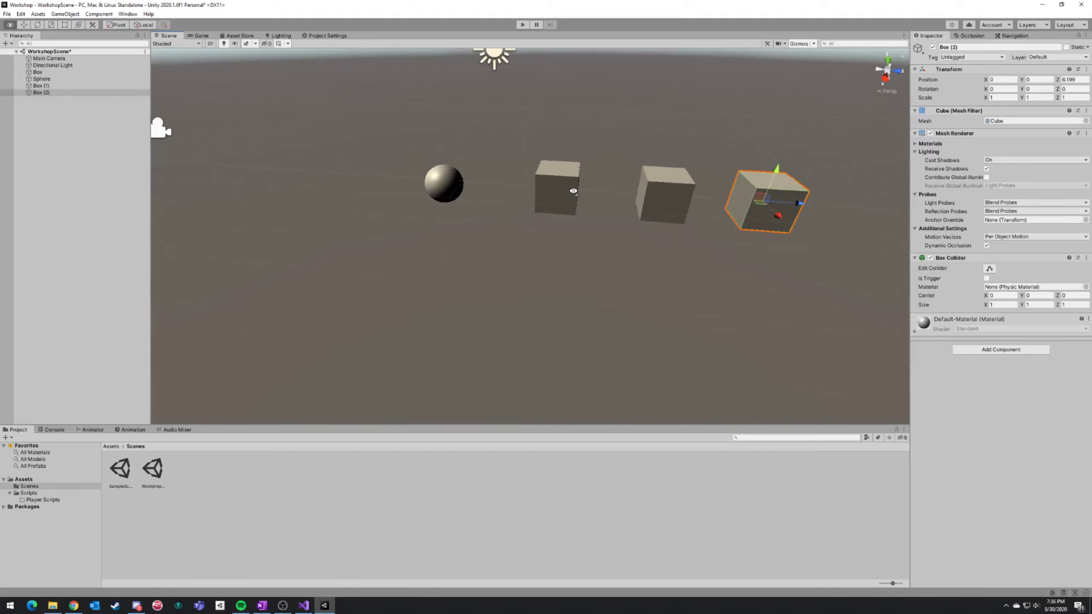
key("d")
key("a")
key("s")
key("w")
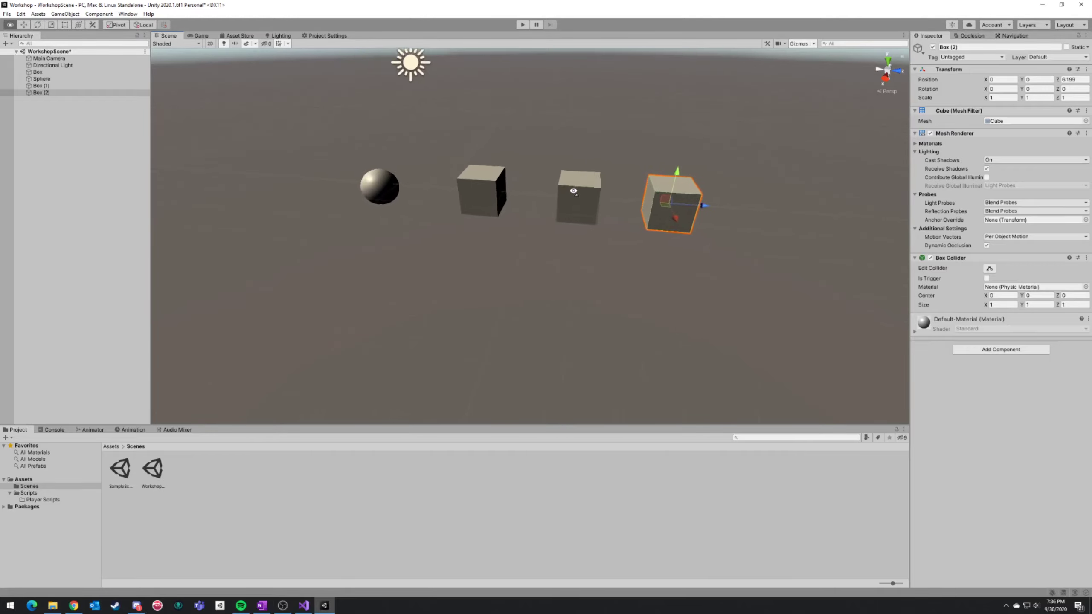
right_click_drag(574, 191, 614, 202)
key("s")
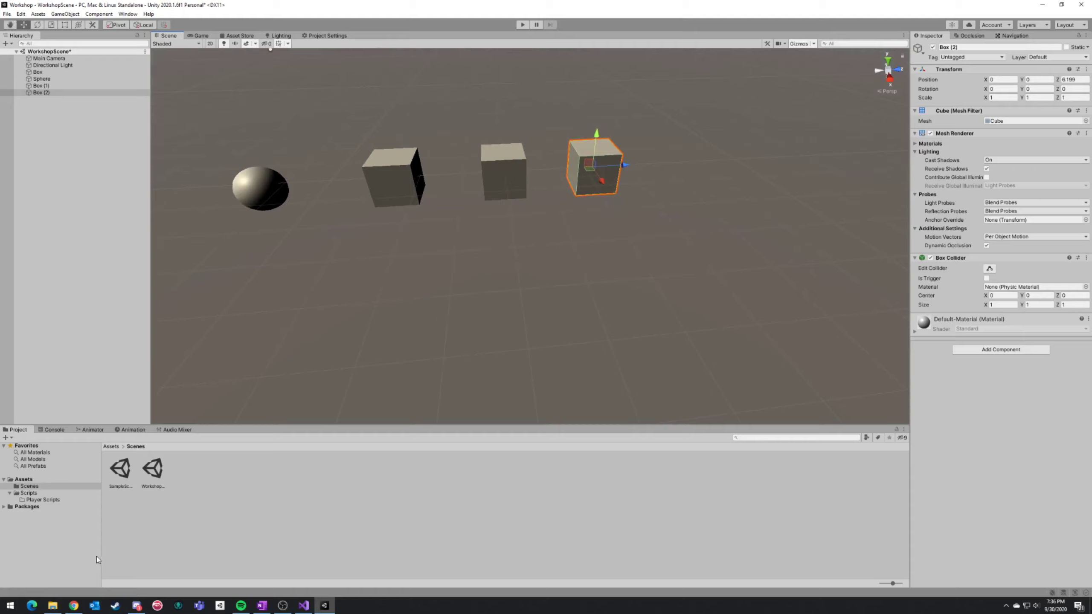
Open the Scenes folder in the project assets and duplicate the SampleScene asset.
left_click(111, 447)
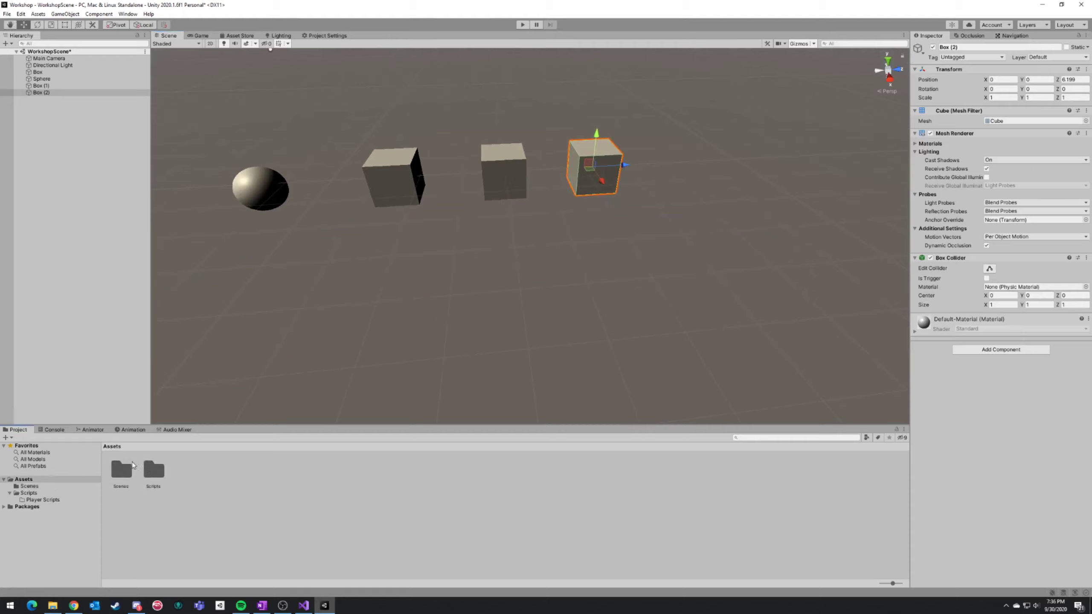
left_click(185, 495)
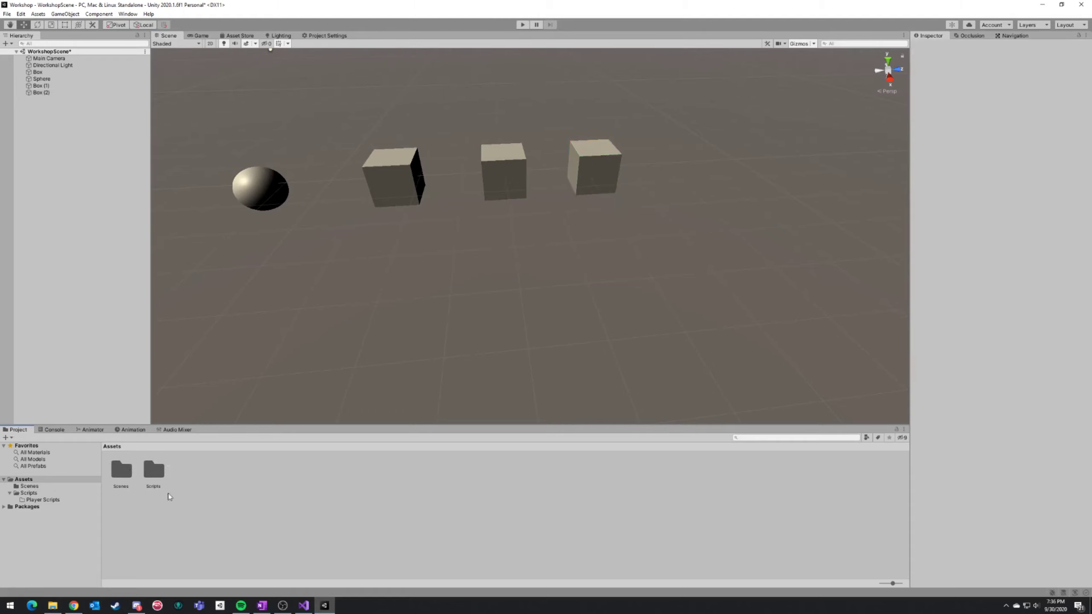
left_click(156, 473)
double_click(121, 470)
left_click(121, 469)
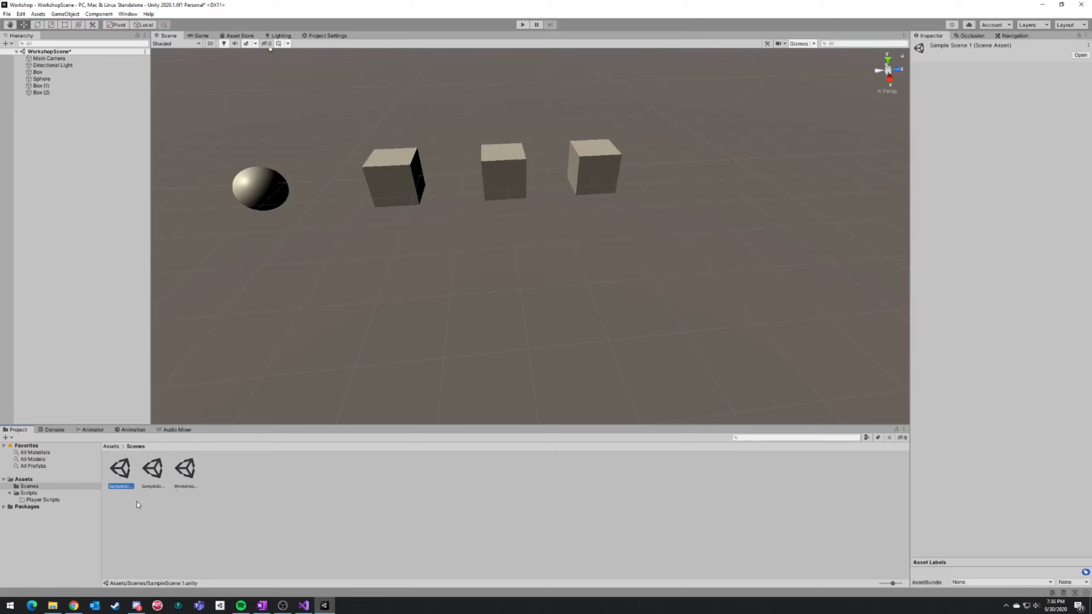
Delete the duplicated SampleScene 1 asset from the Scenes folder and save WorkshopScene.
key("Right")
key("Left")
left_click(160, 481)
left_click(122, 474)
key("Delete")
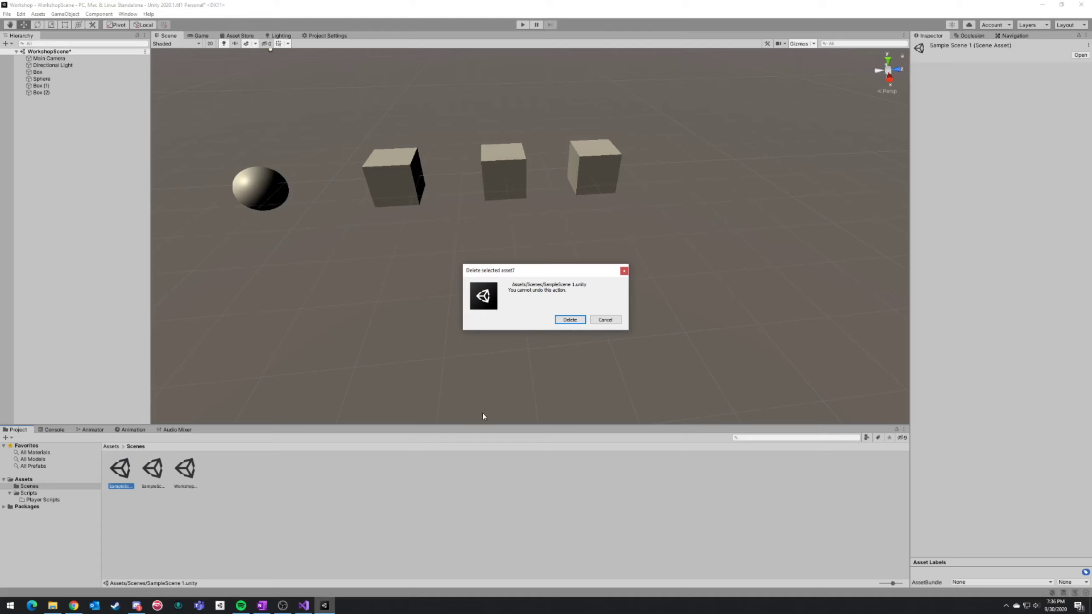
left_click(570, 321)
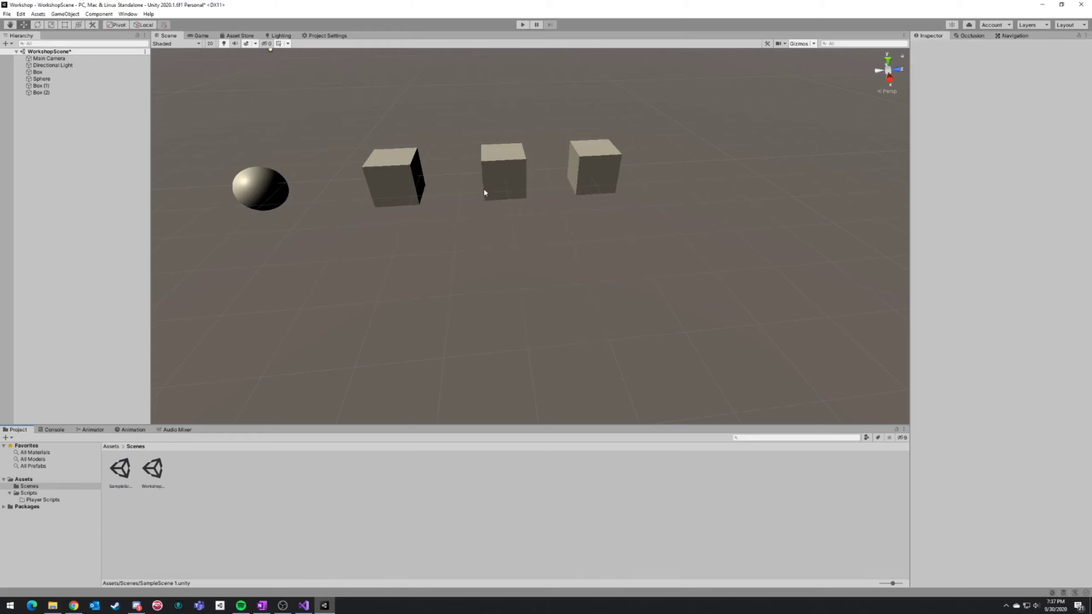
key("ctrl+s")
Duplicate Box (2) and move the copy along its X axis to about X 2.9.
right_click_drag(511, 274, 450, 263)
key("d")
key("a")
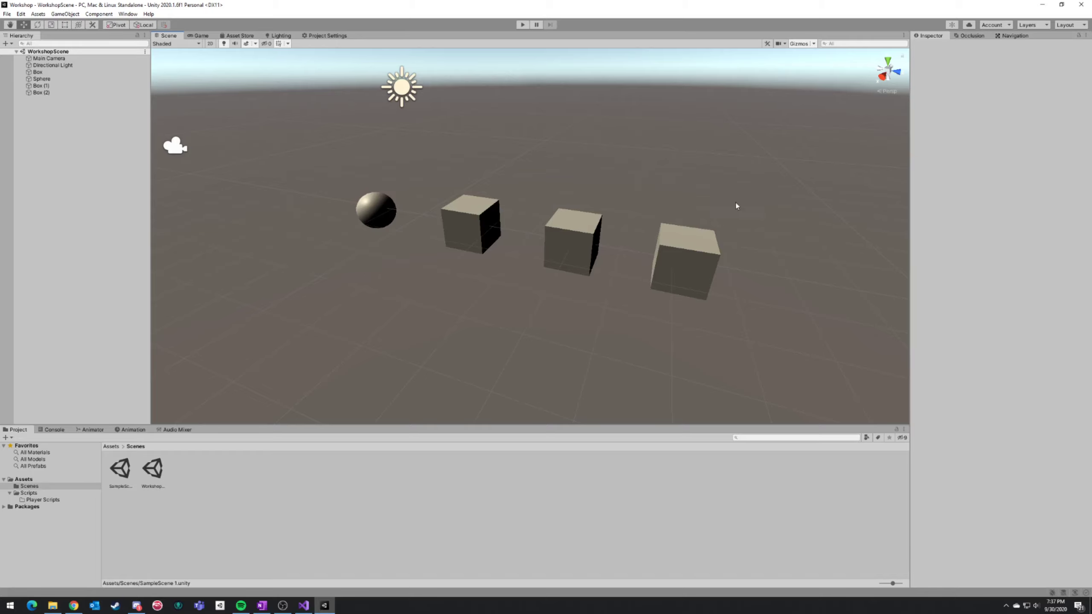
left_click(697, 256)
scroll(756, 263, "down", 3)
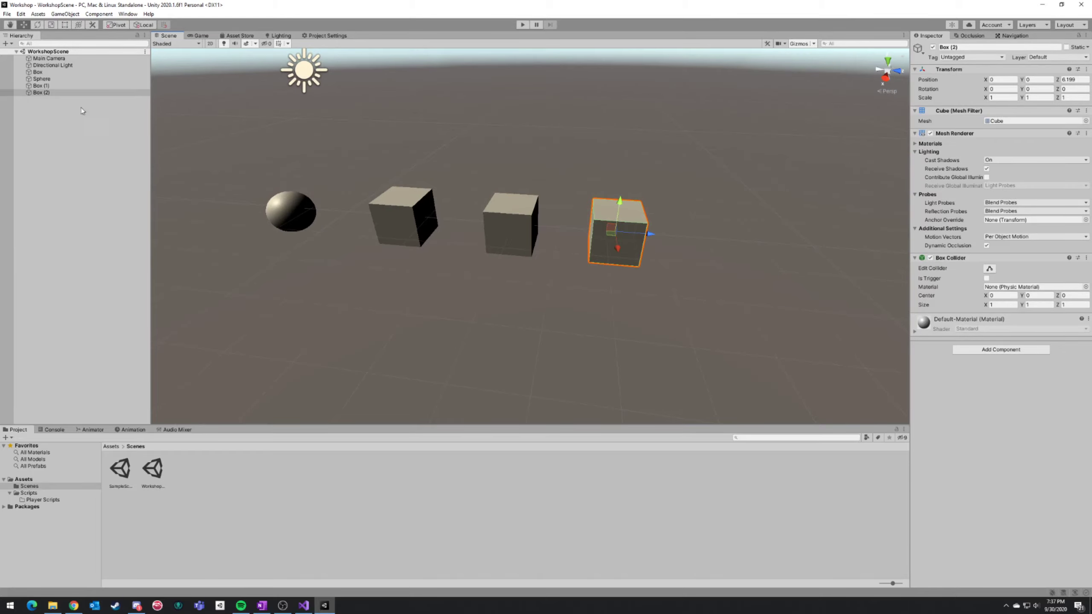
left_click(81, 92)
key("ctrl+d")
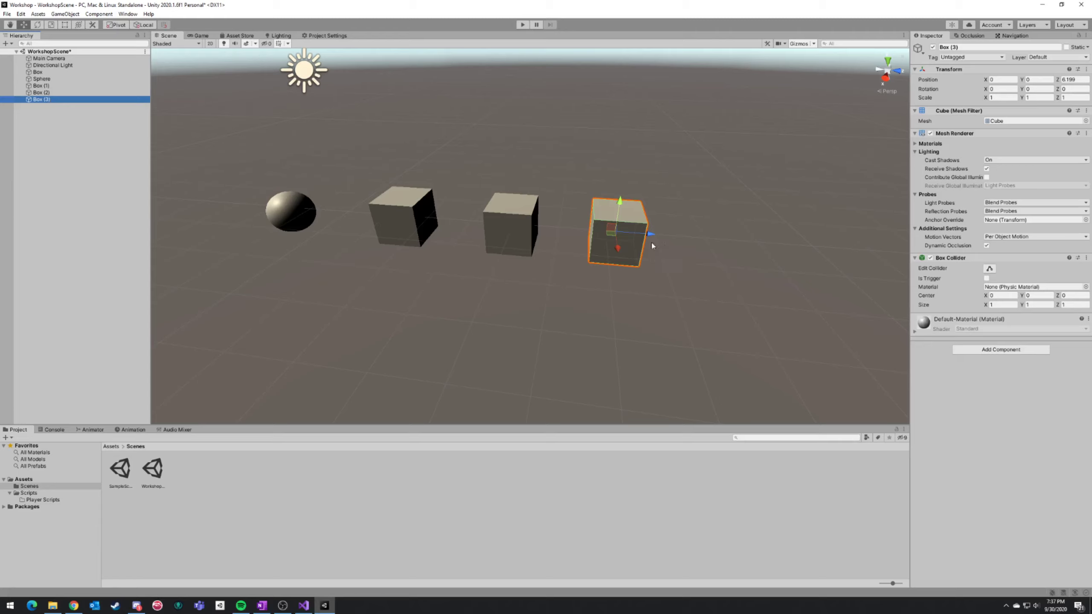
left_click_drag(617, 248, 660, 233)
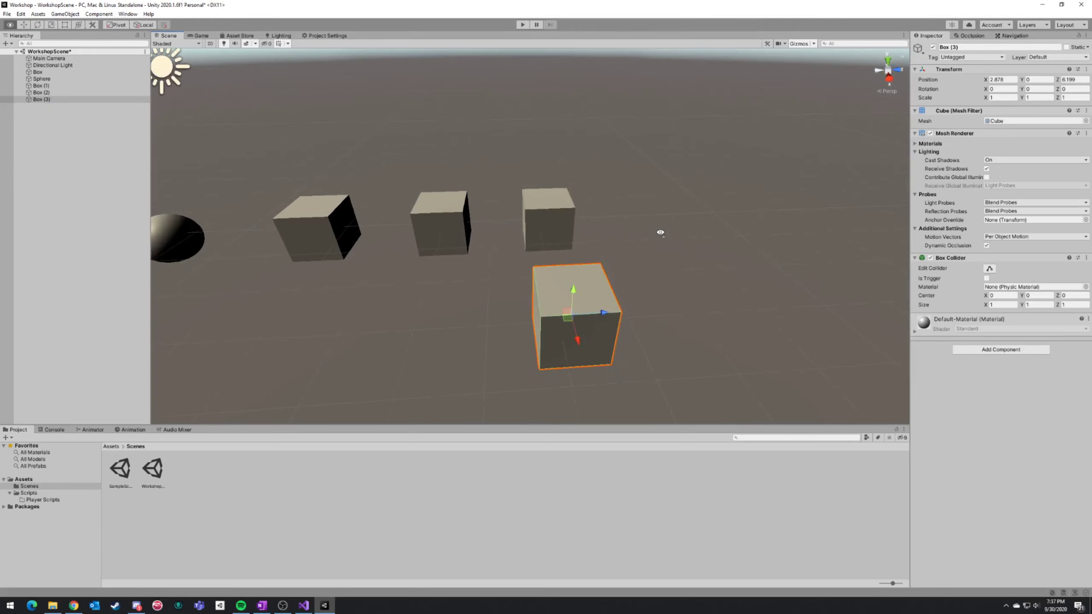
Delete the Box (3) GameObject from the scene.
left_click(88, 99)
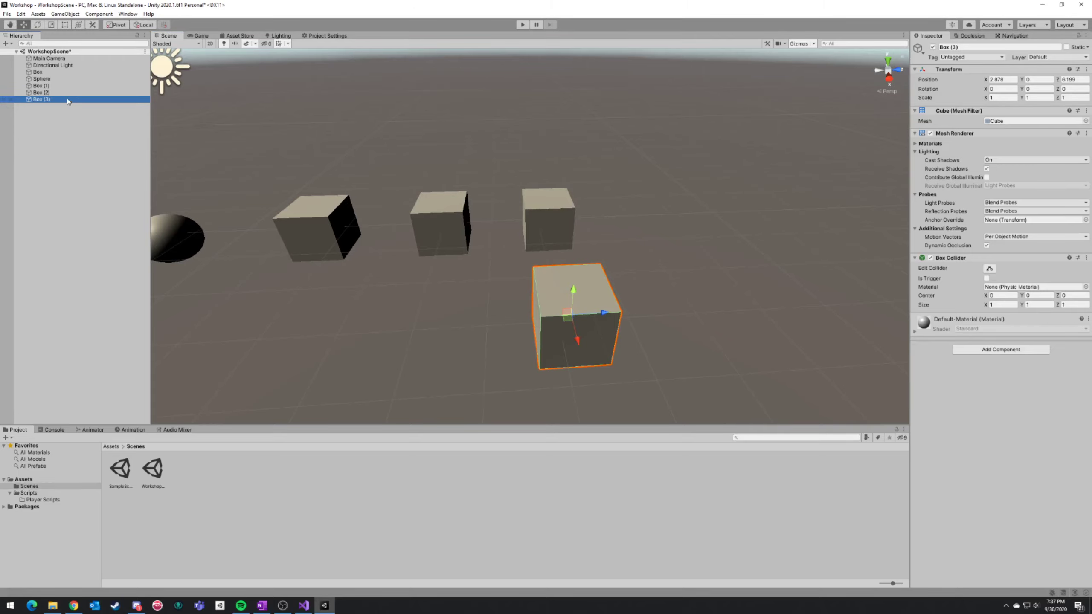
key("Delete")
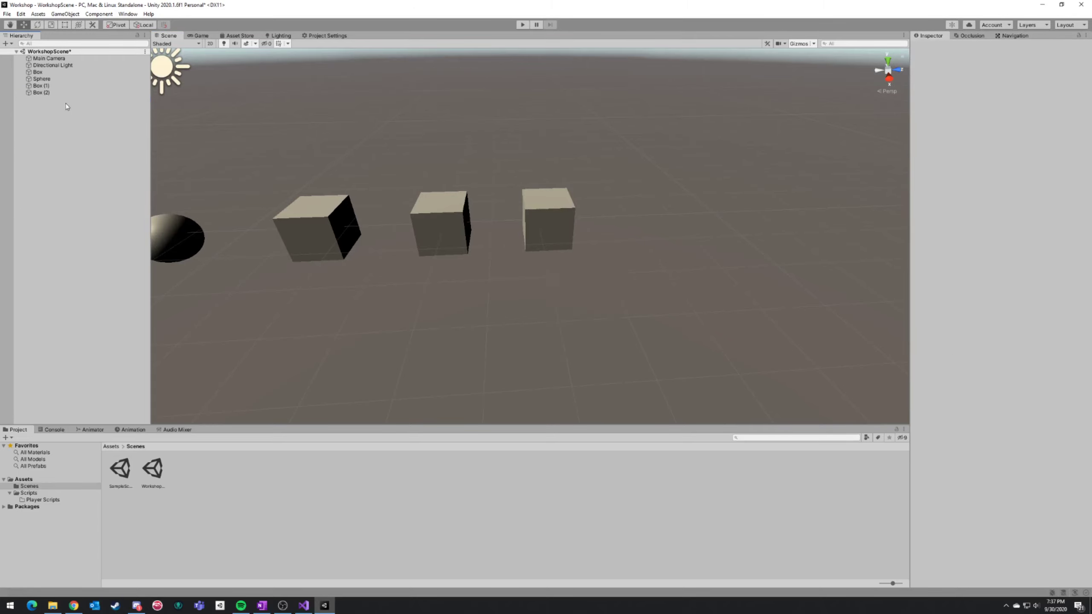
Practise multi-selecting GameObjects in the hierarchy, first adding and removing single objects, and finally the range from Box (1) to Directional Light.
left_click(54, 92)
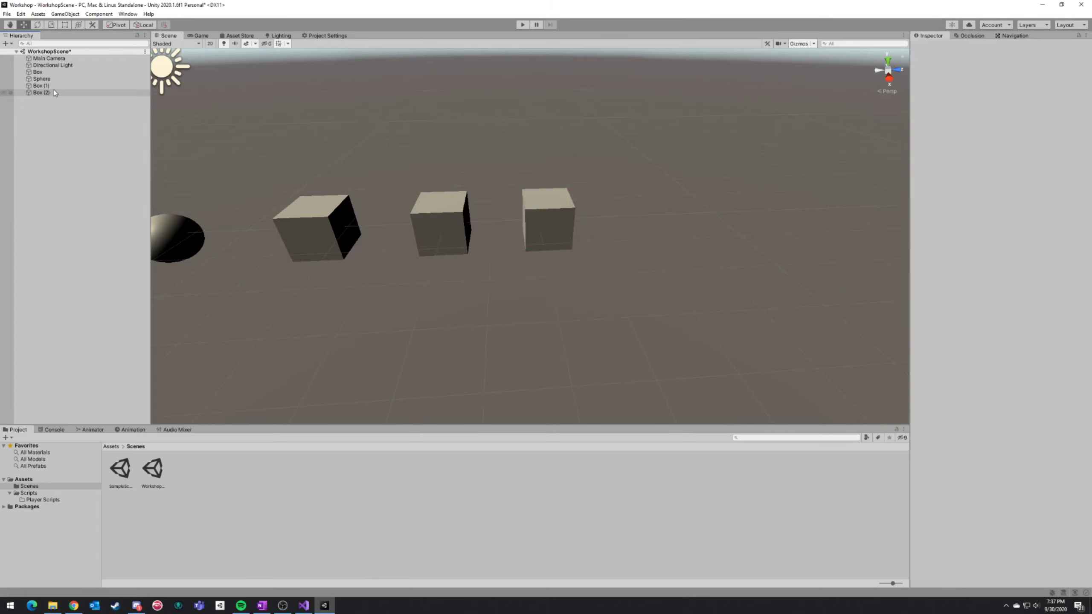
left_click(41, 87)
left_click(50, 93, "ctrl")
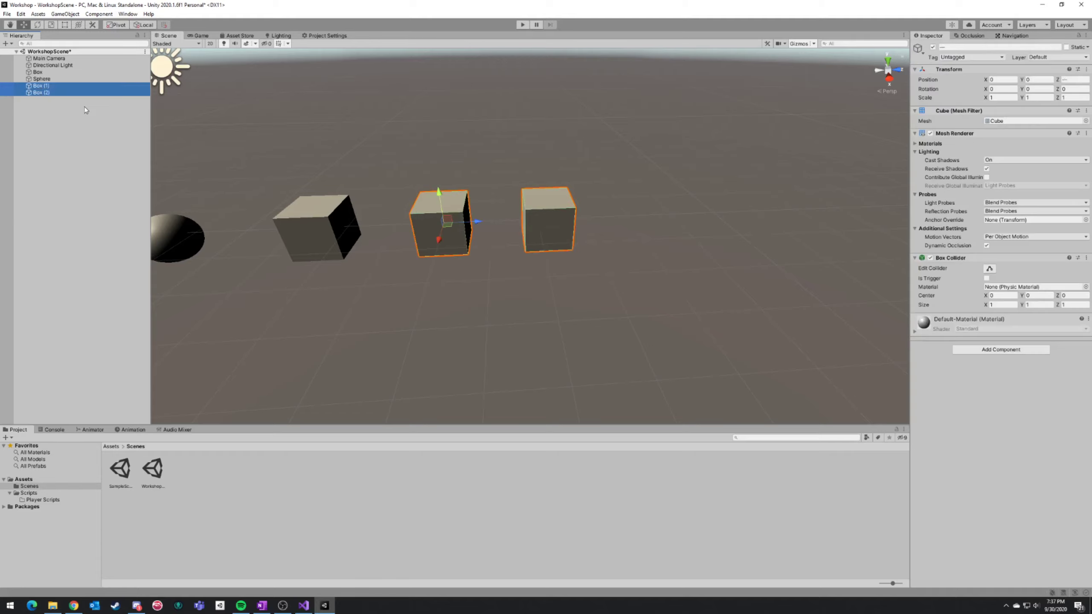
left_click(50, 79, "ctrl")
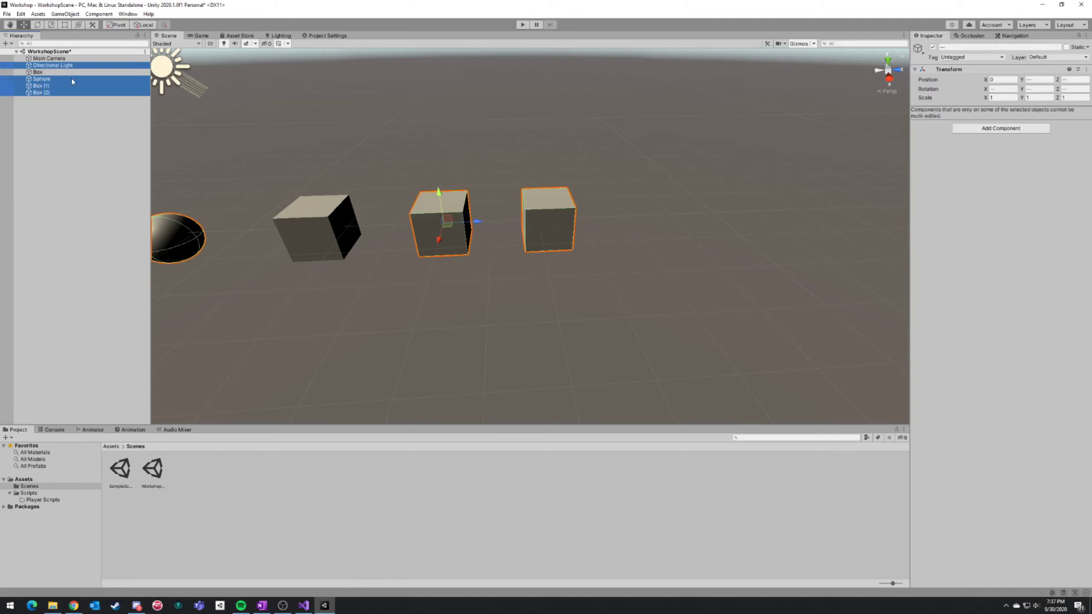
left_click(47, 85, "ctrl")
left_click(47, 79, "ctrl")
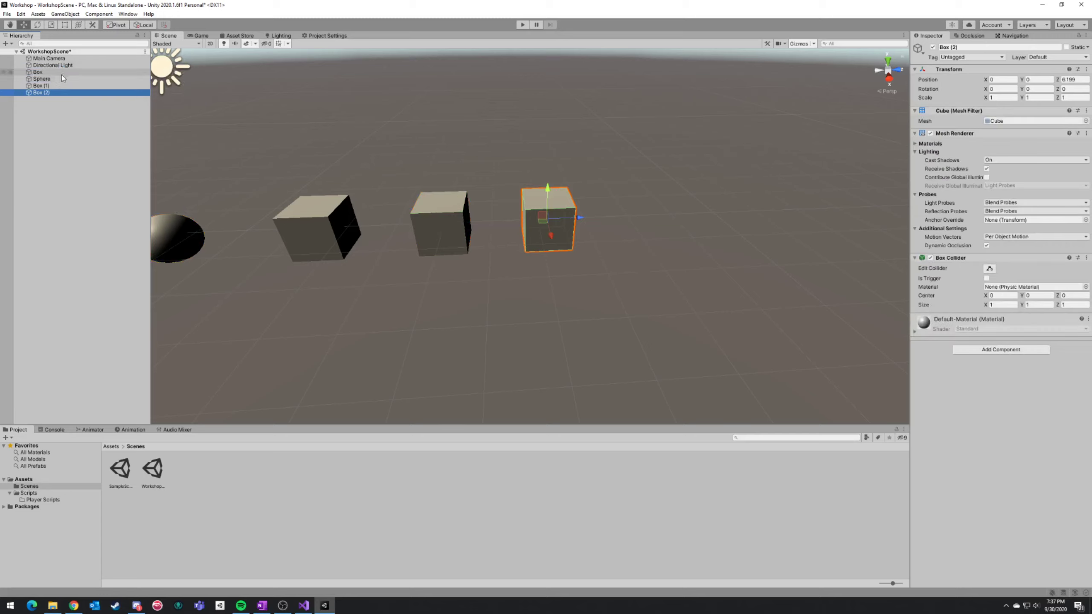
left_click(52, 86)
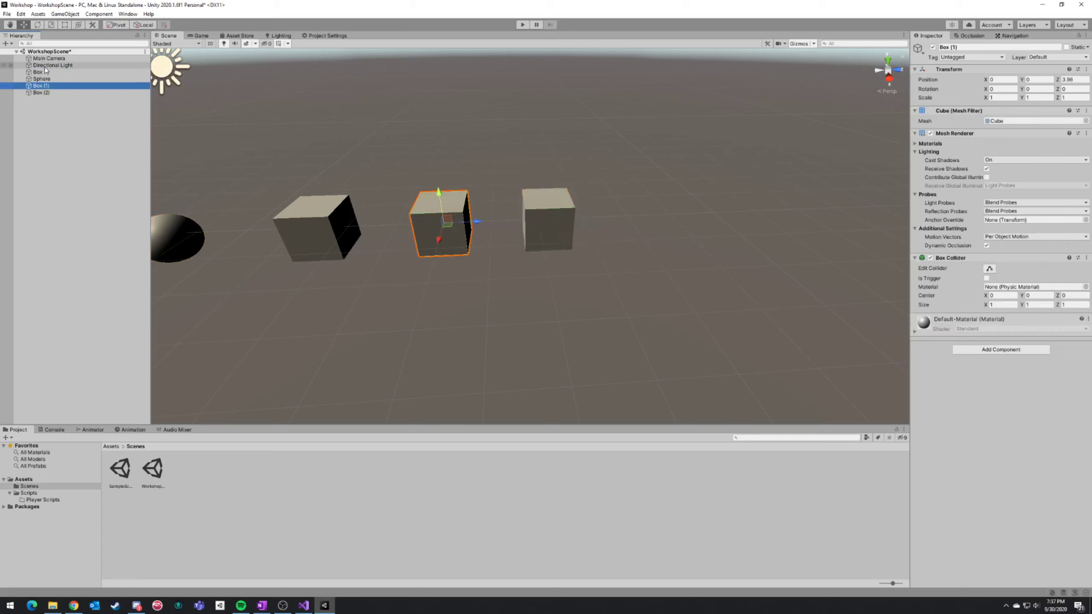
left_click(53, 66, "shift")
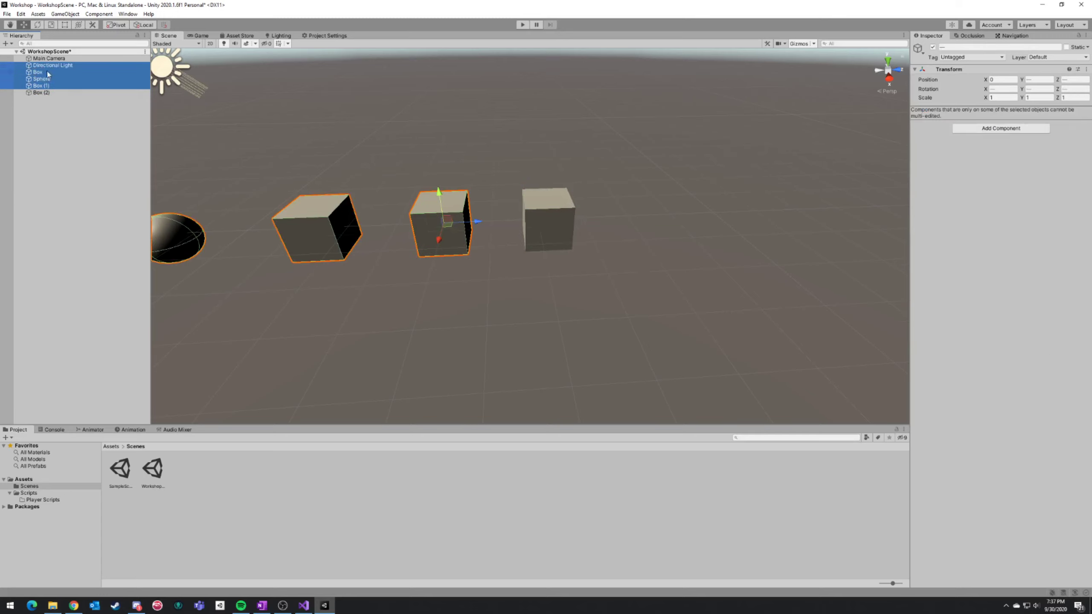
Select Box (1) and Box (2) together and delete both from the scene.
left_click(48, 96)
left_click(45, 92)
left_click(41, 85, "shift")
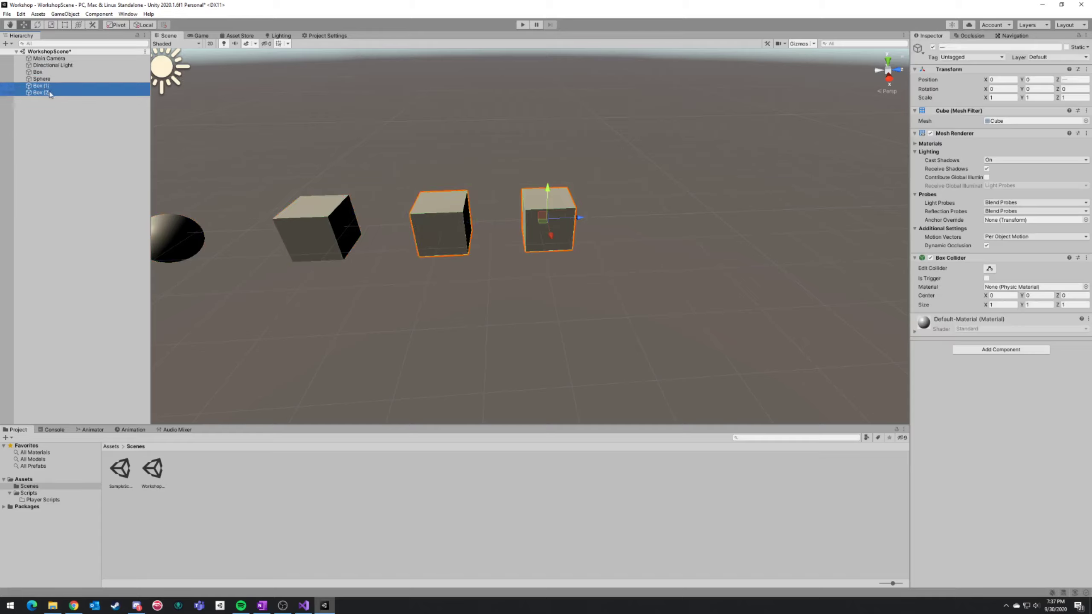
key("Delete")
right_click_drag(558, 211, 512, 209)
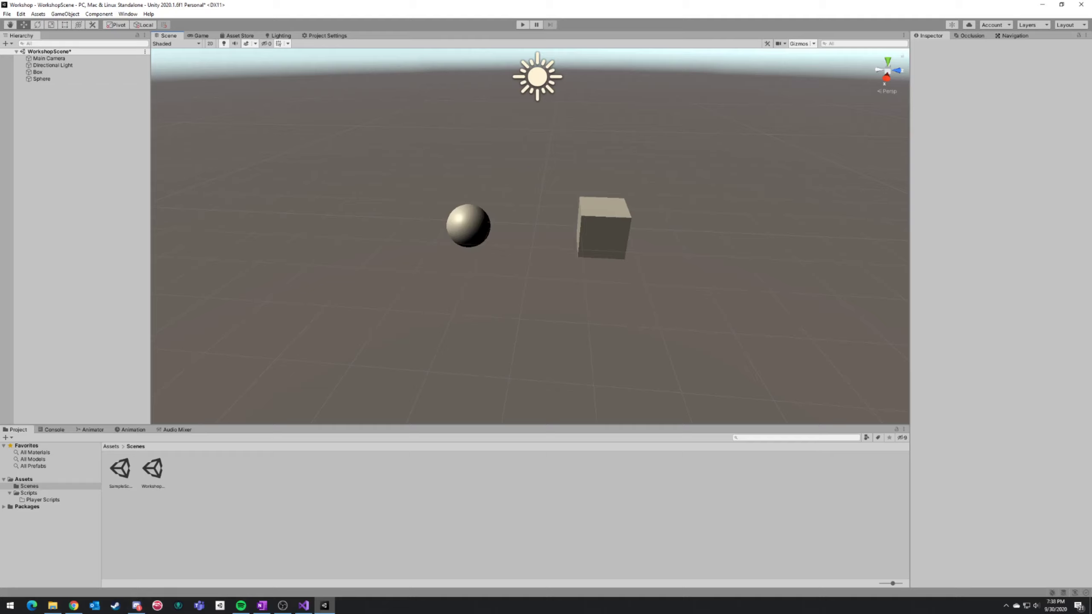
key("alt+Tab")
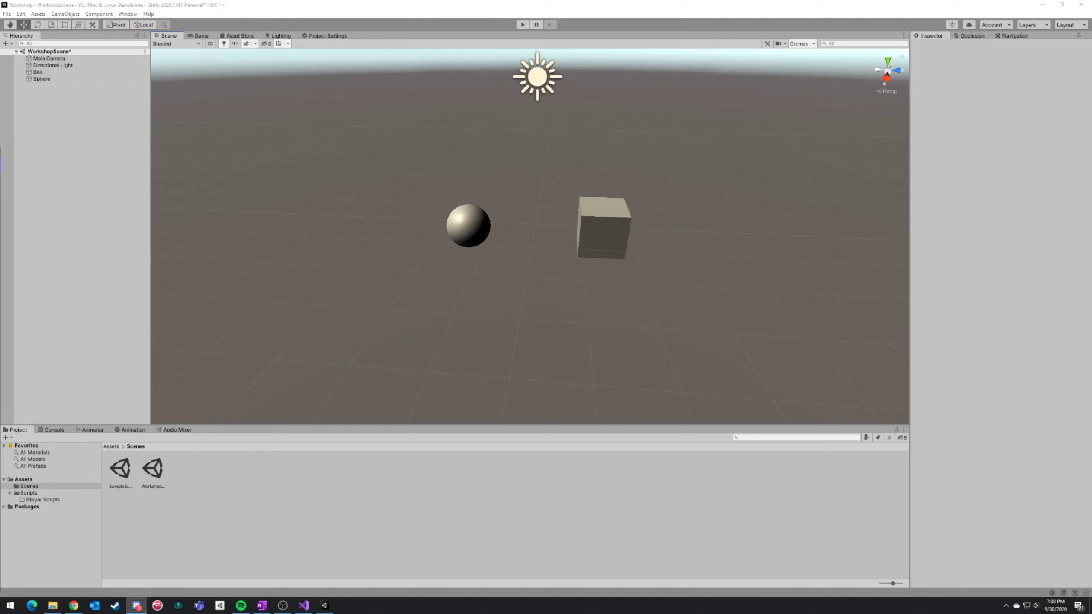
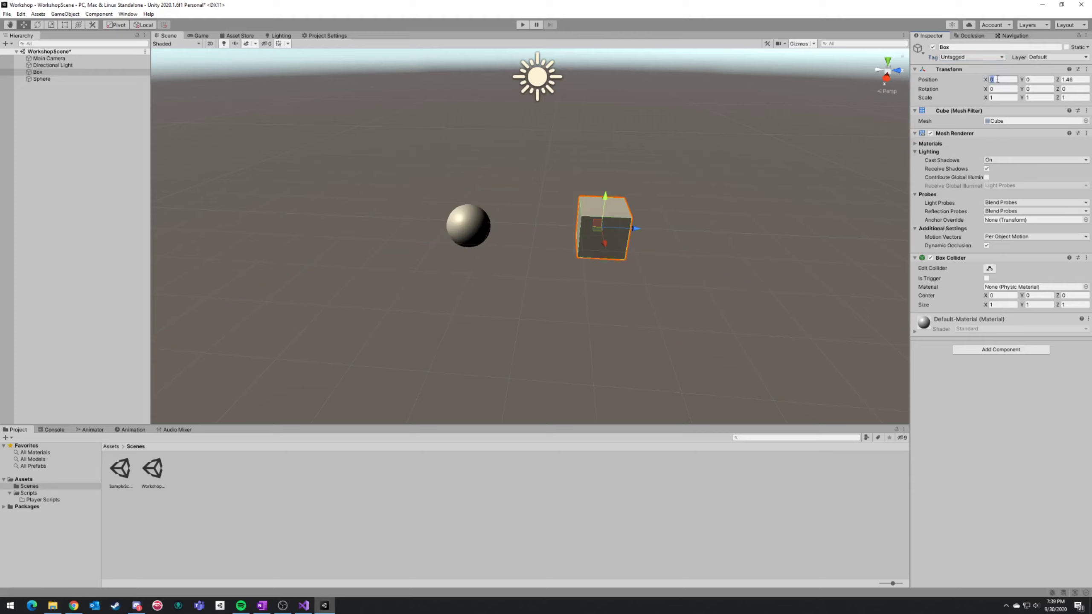
Try shifting the Box's X position to 1 and to a slightly negative value, resetting it to 0 each time.
type("1")
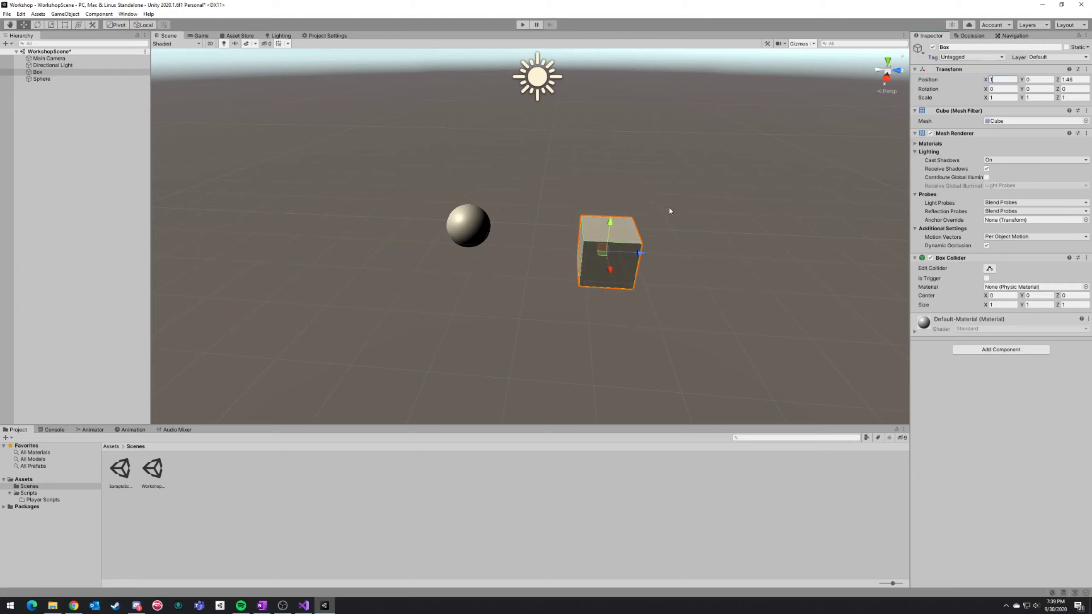
key("BackSpace")
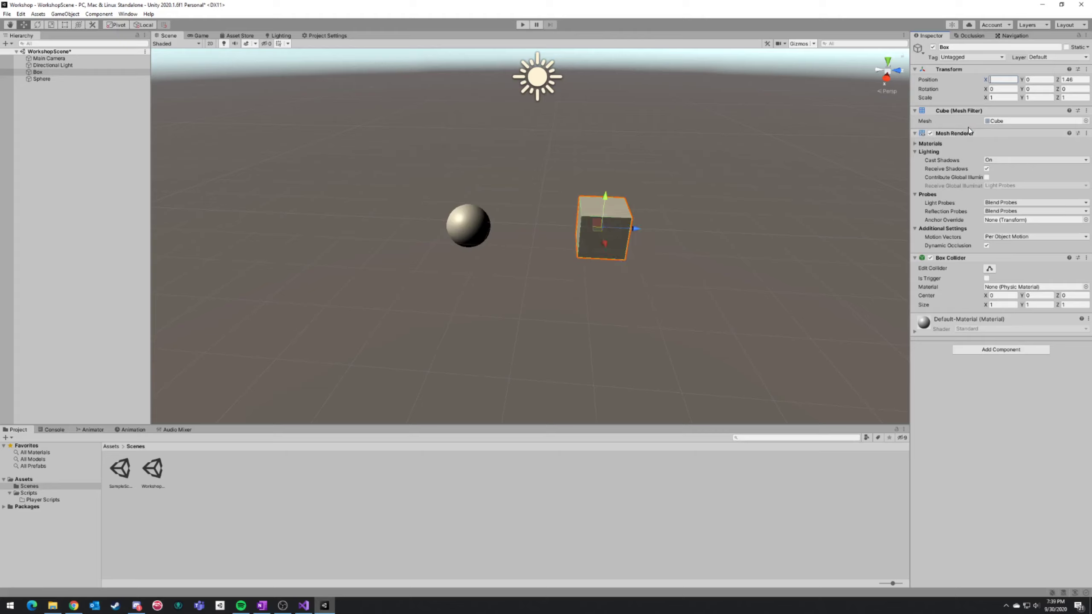
type("0")
mouse_move(986, 81)
left_mouse_down()
mouse_move(1068, 82)
mouse_move(904, 80)
mouse_move(1021, 80)
mouse_move(965, 76)
mouse_move(984, 80)
left_mouse_up()
left_click(1001, 80)
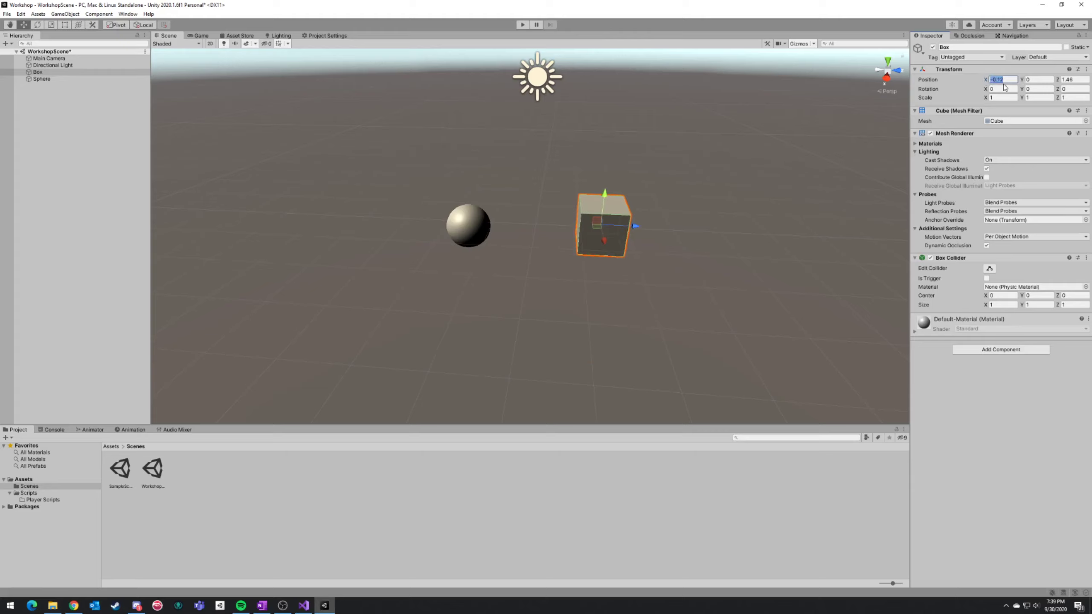
type("0")
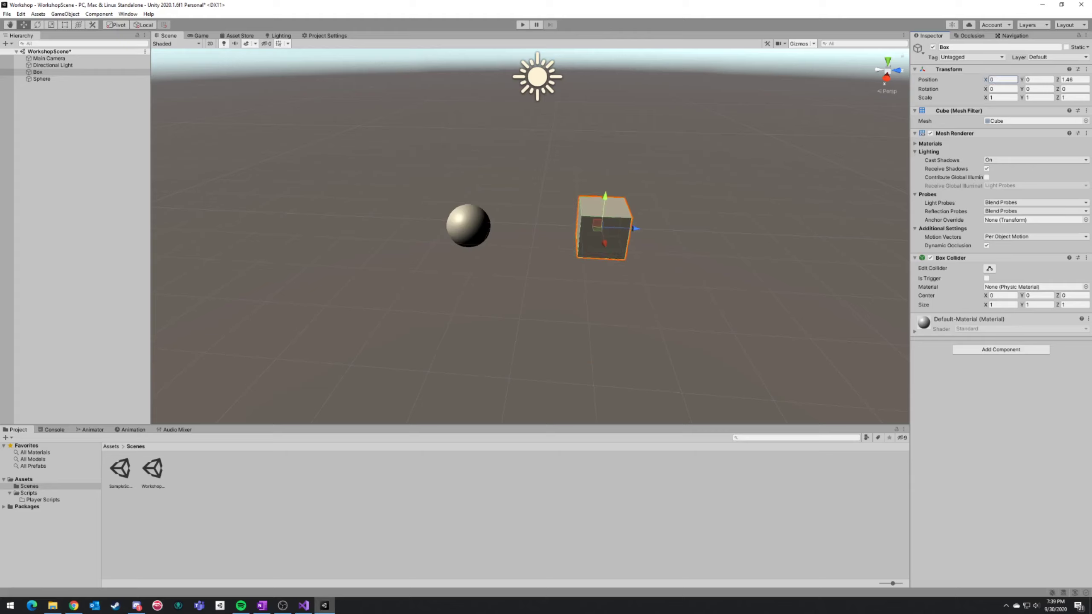
key("alt+Tab")
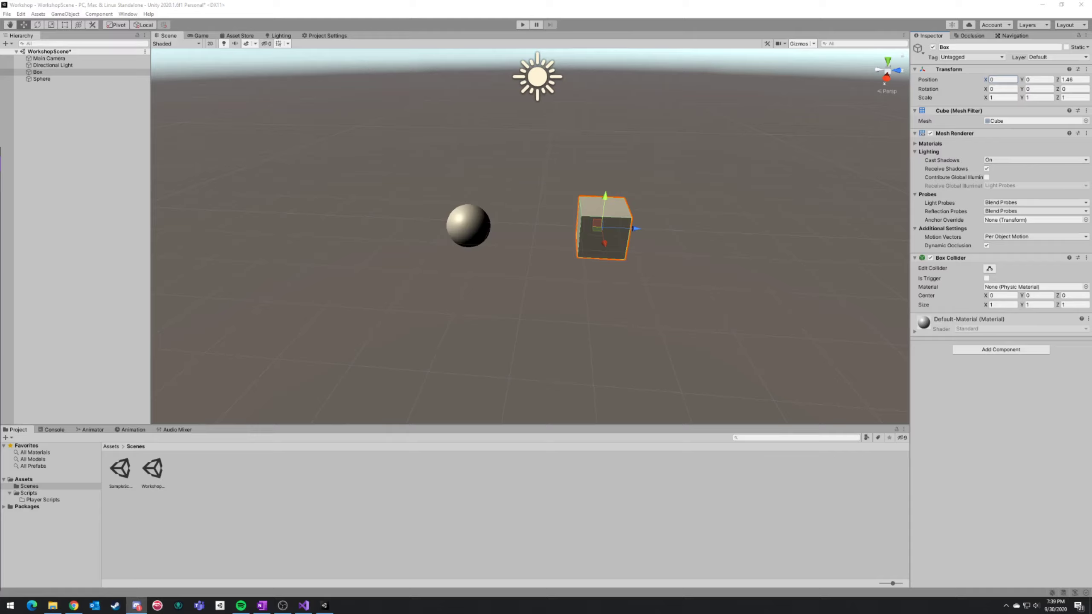
Cycle through the Rotate and Scale tools on the Box and return to the Move tool.
left_click_drag(616, 319, 513, 356, "alt")
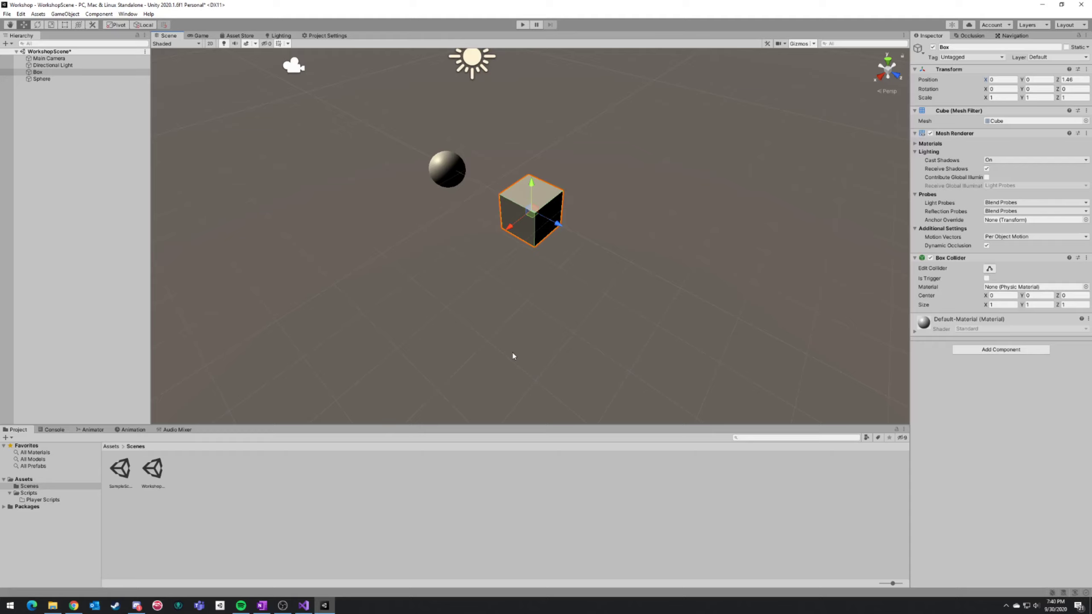
key("e")
key("r")
key("w")
key("e")
key("w")
right_click_drag(553, 299, 552, 286)
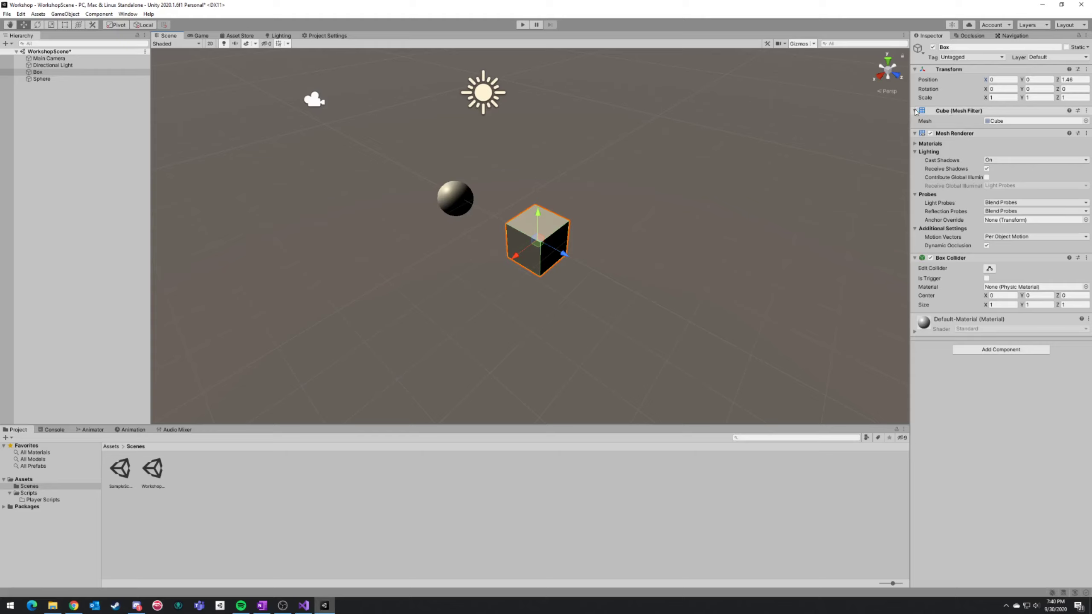
Examine the Box's components, collapsing and re-expanding its Mesh Renderer.
left_click(915, 134)
left_click(915, 135)
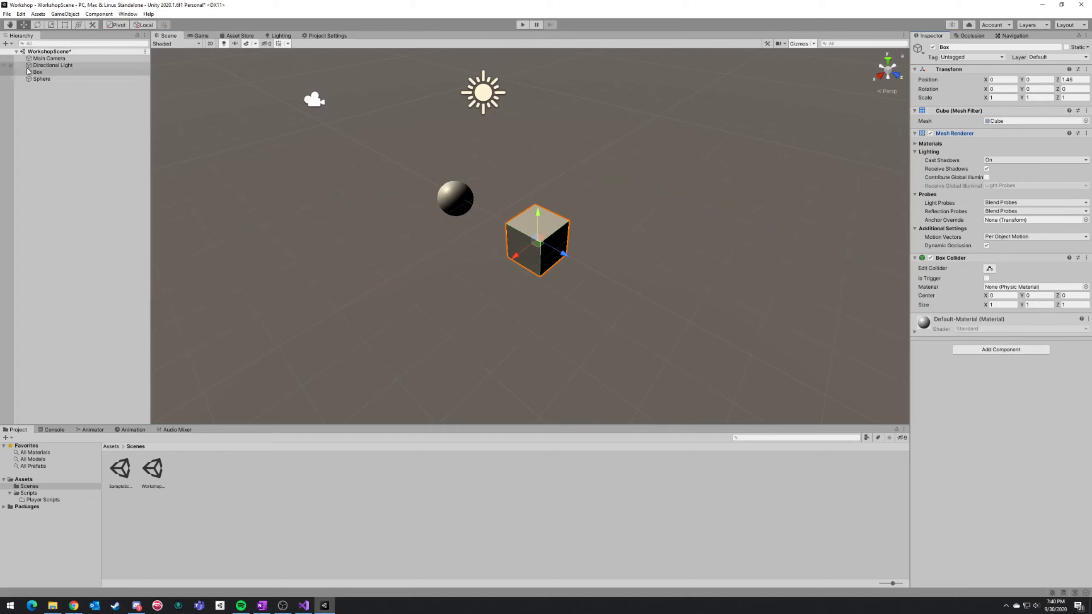
left_click(75, 72)
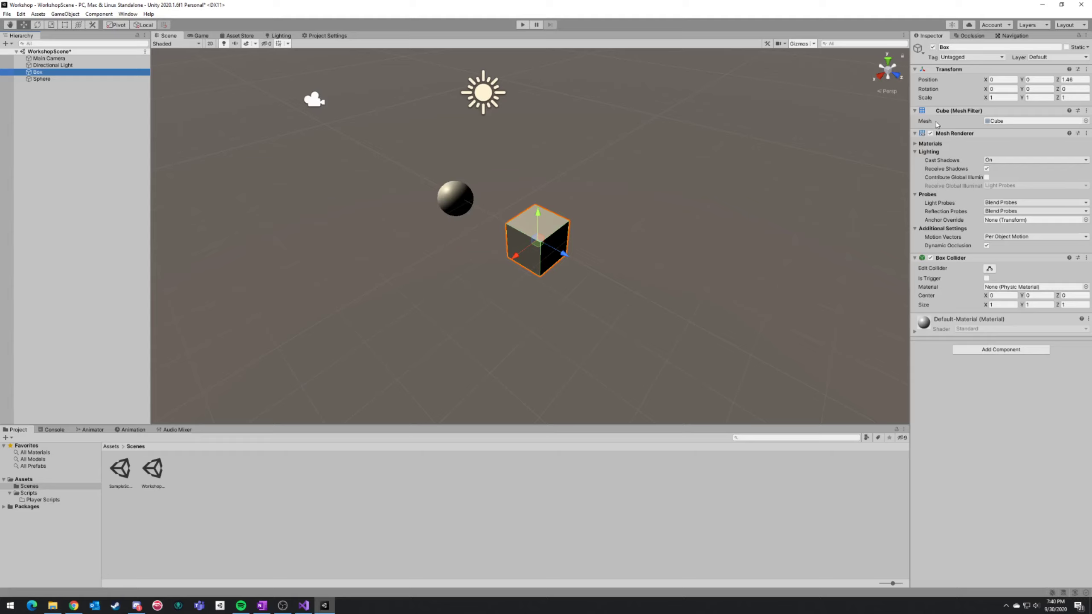
Set the mesh in the Box's Mesh Filter to Capsule.
right_click_drag(621, 229, 702, 229)
key("w")
key("a")
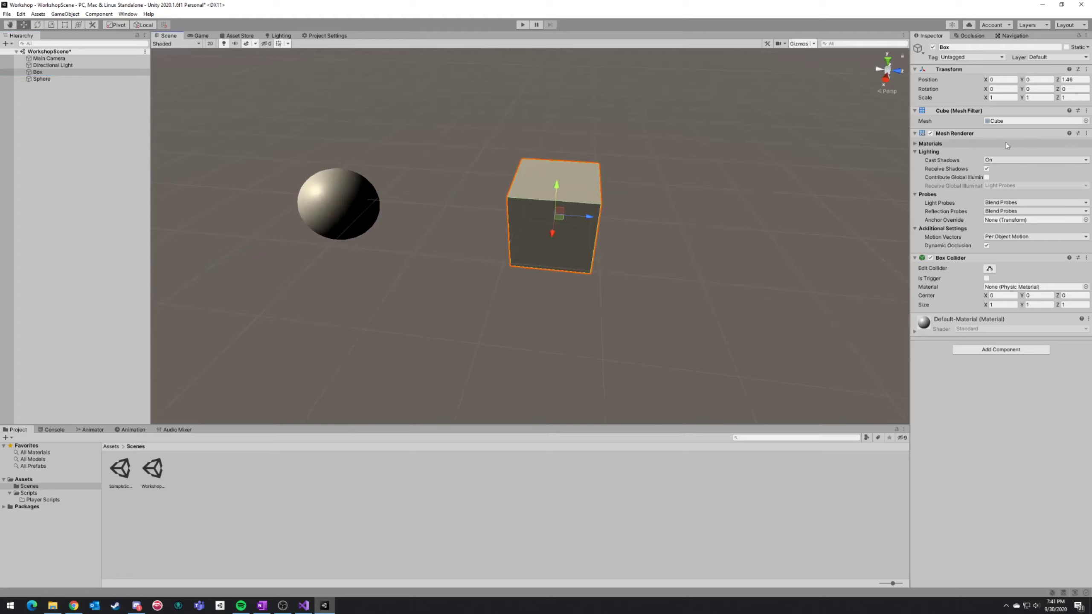
left_click(1086, 121)
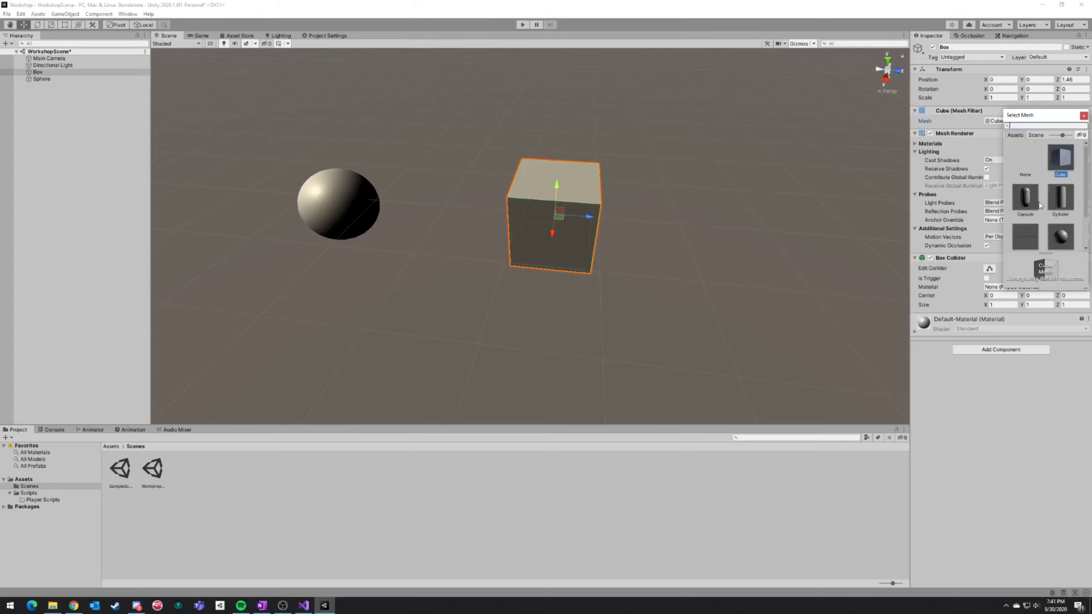
left_click(1025, 197)
right_click_drag(602, 213, 514, 191)
key("w")
key("s")
key("w")
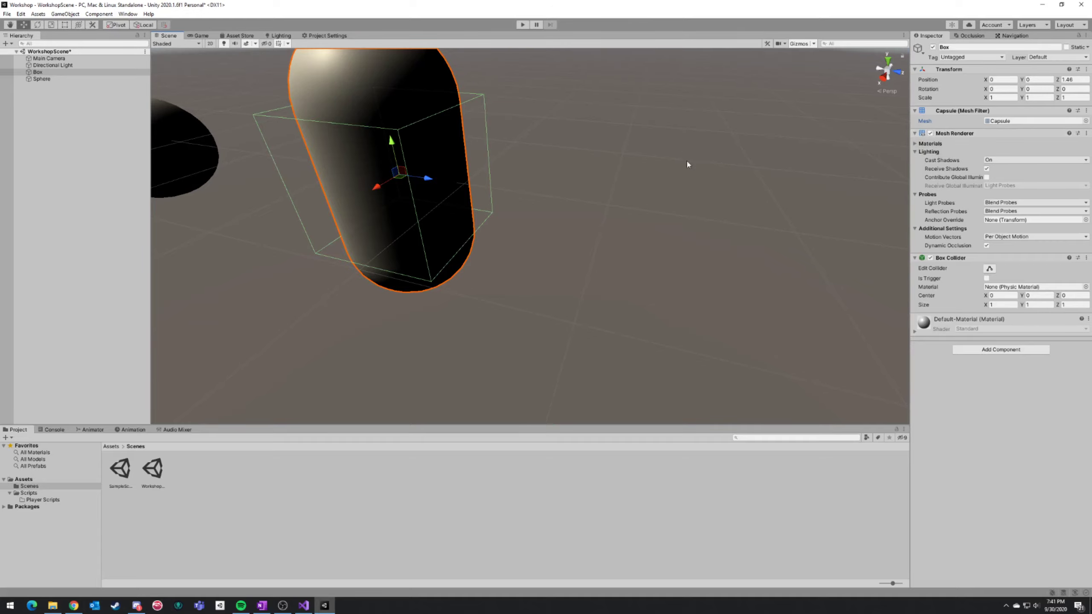
right_click_drag(687, 164, 641, 132)
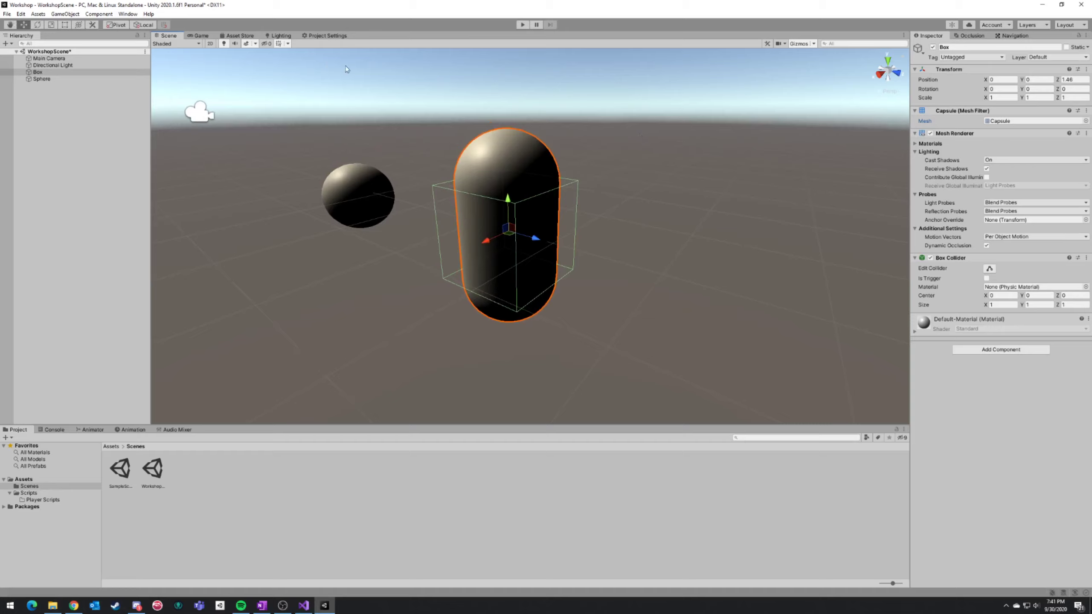
Disable the Box's Mesh Renderer to examine the object without its rendered mesh, and re-enable it.
left_click(931, 134)
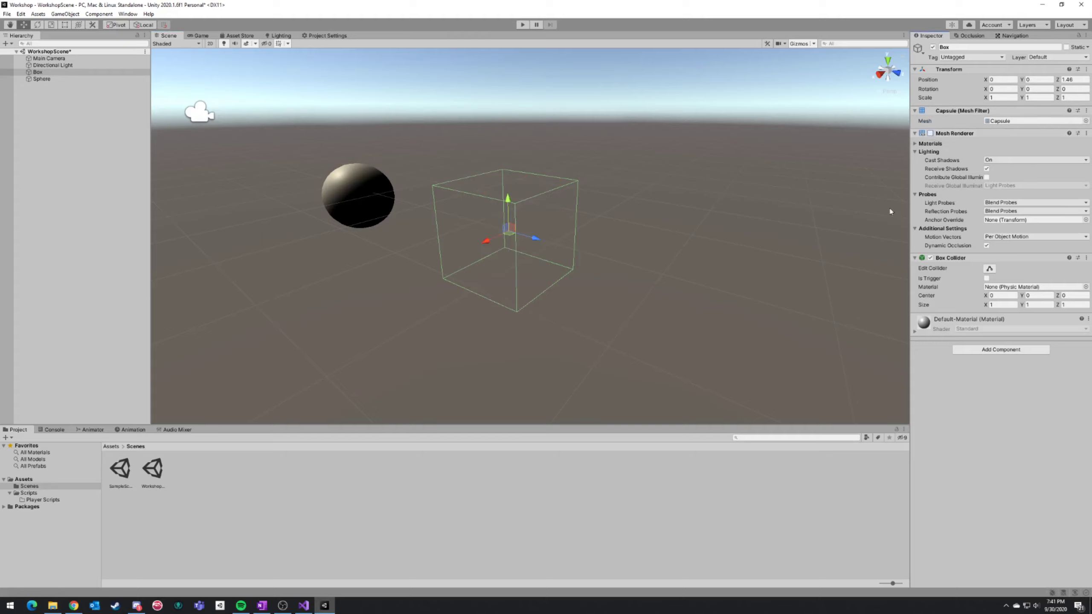
right_click_drag(684, 225, 751, 195)
key("a")
key("d")
key("a")
key("w")
key("s")
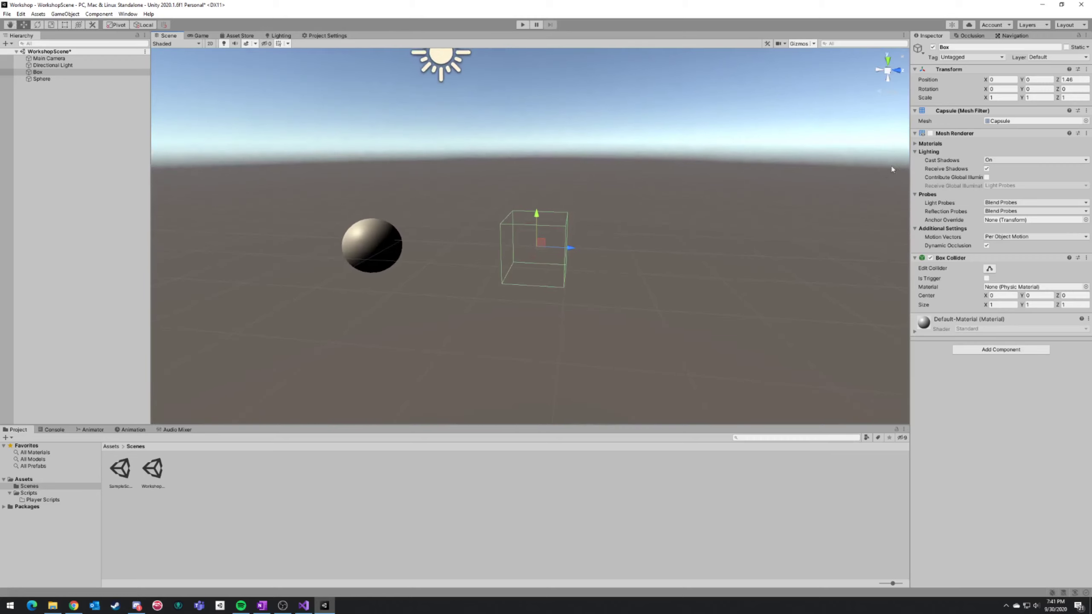
left_click(931, 134)
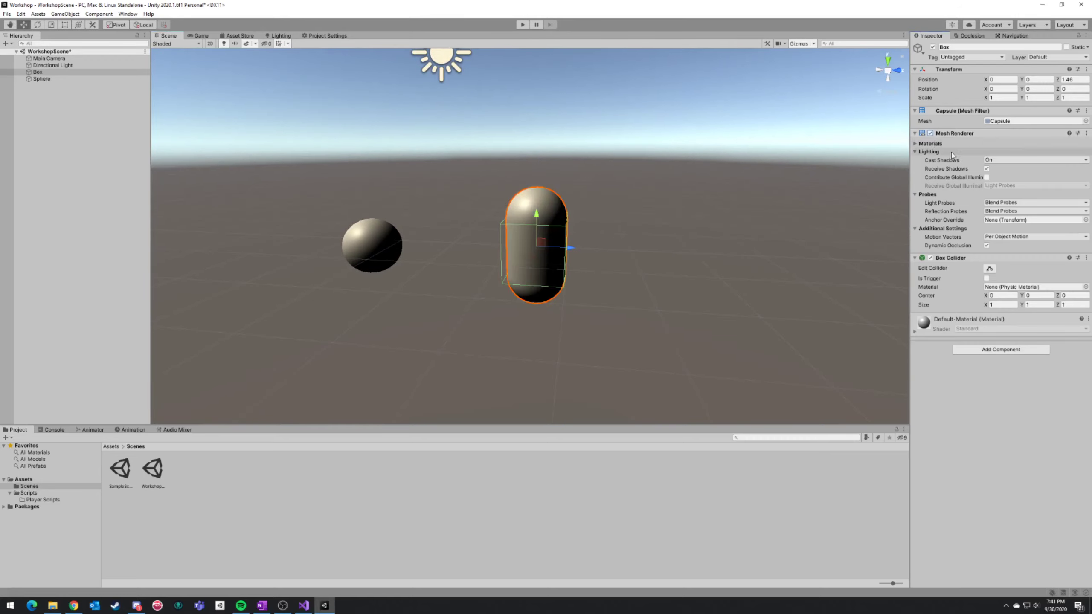
Undo the Box's mesh change so its Mesh Filter uses Cube, and save the scene.
left_click(1086, 122)
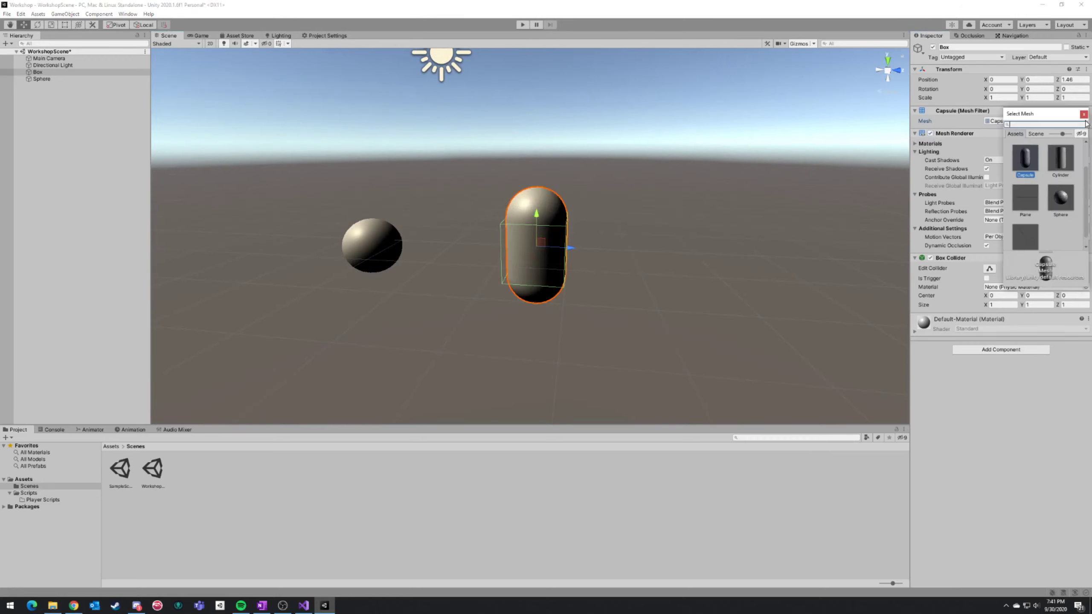
key("Escape")
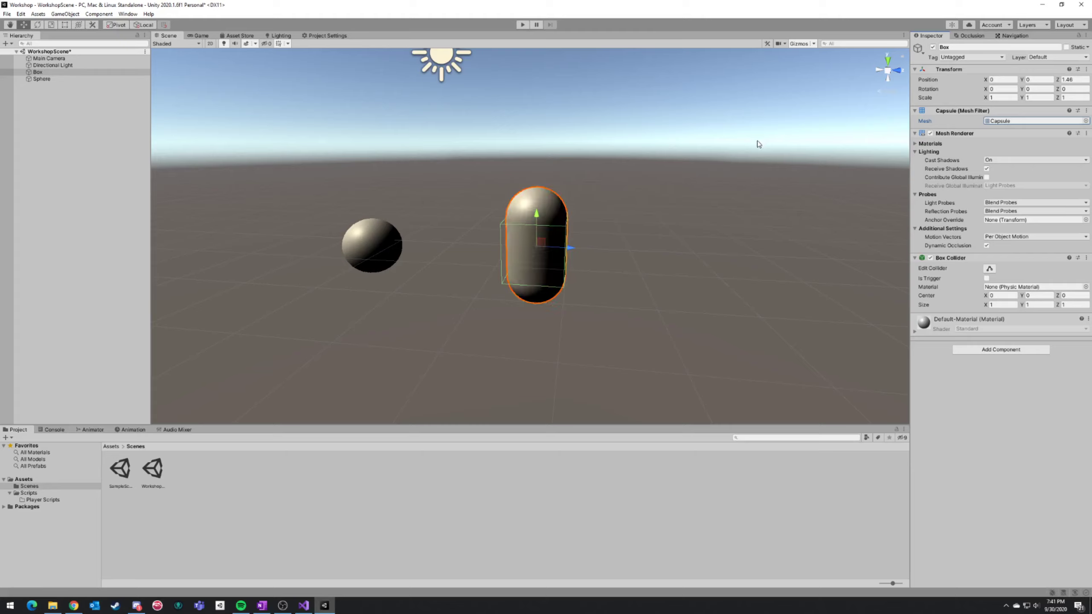
key("ctrl+z")
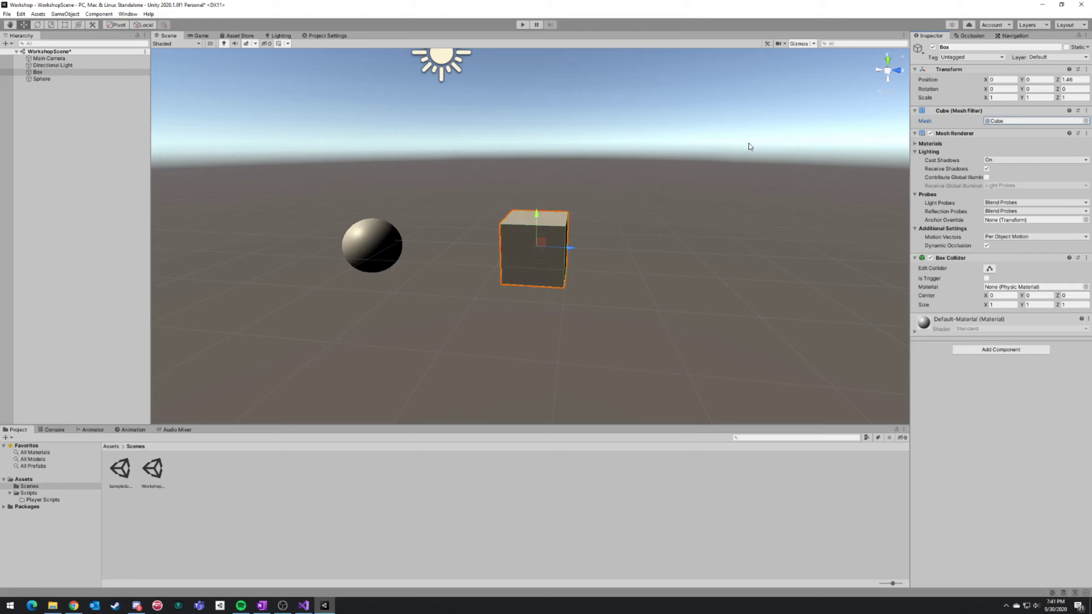
key("ctrl+y")
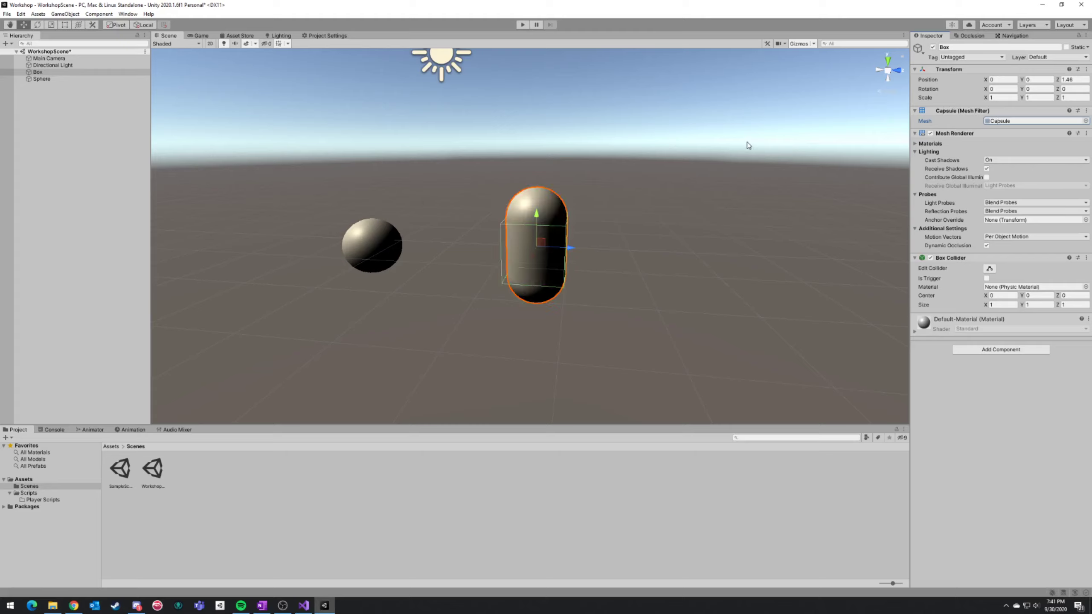
key("ctrl+z")
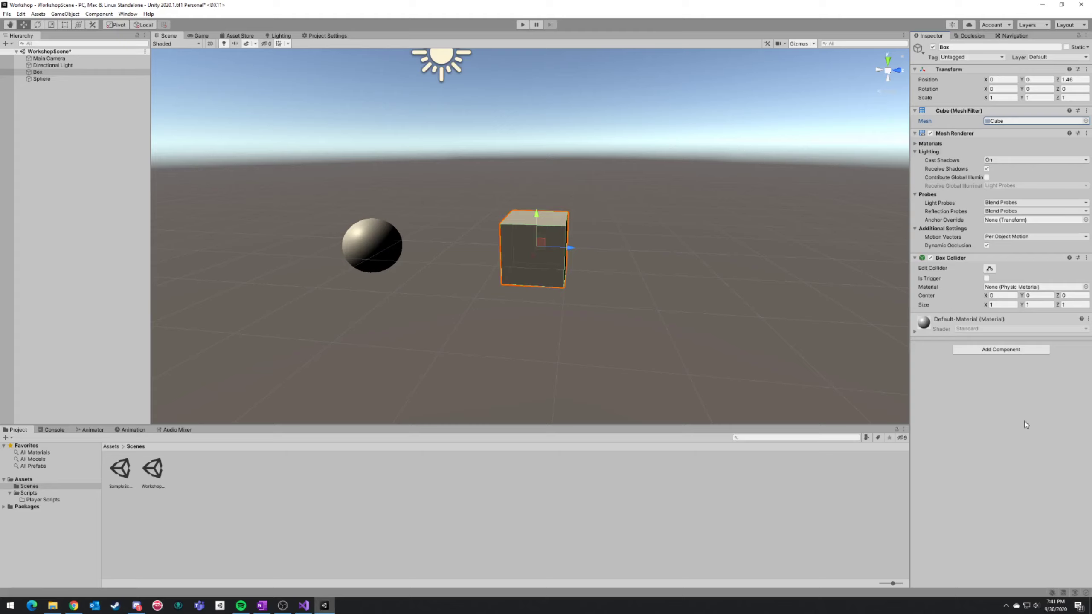
left_click(807, 237)
left_click(524, 235)
key("ctrl+s")
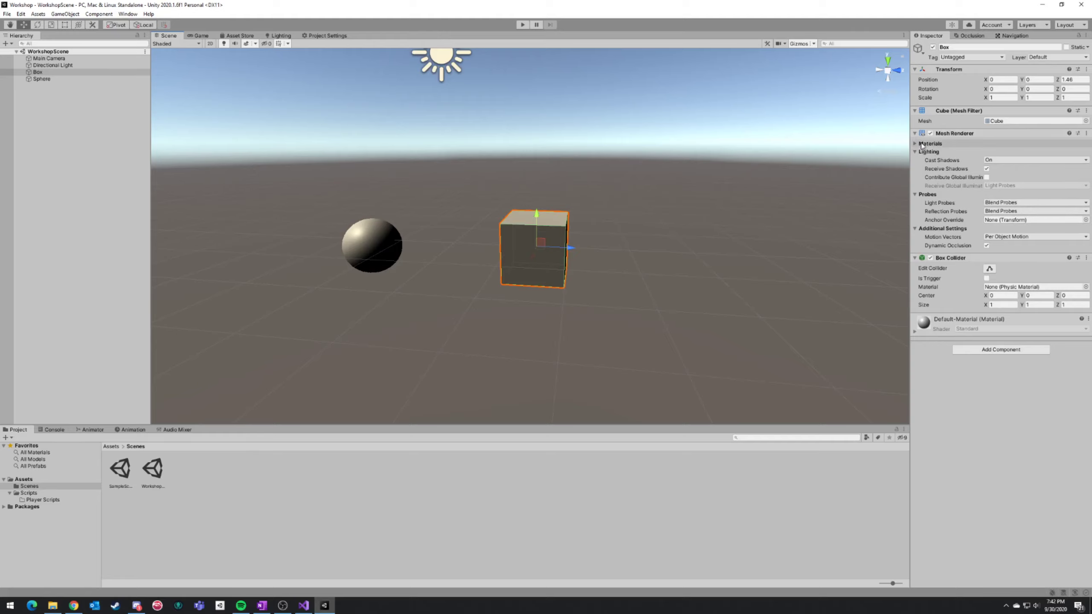
Examine the Box from several angles and look over the Probes settings in its Mesh Renderer.
right_click_drag(634, 224, 502, 216)
key("w")
key("d")
key("a")
right_click_drag(642, 266, 693, 291)
key("s")
left_click(916, 196)
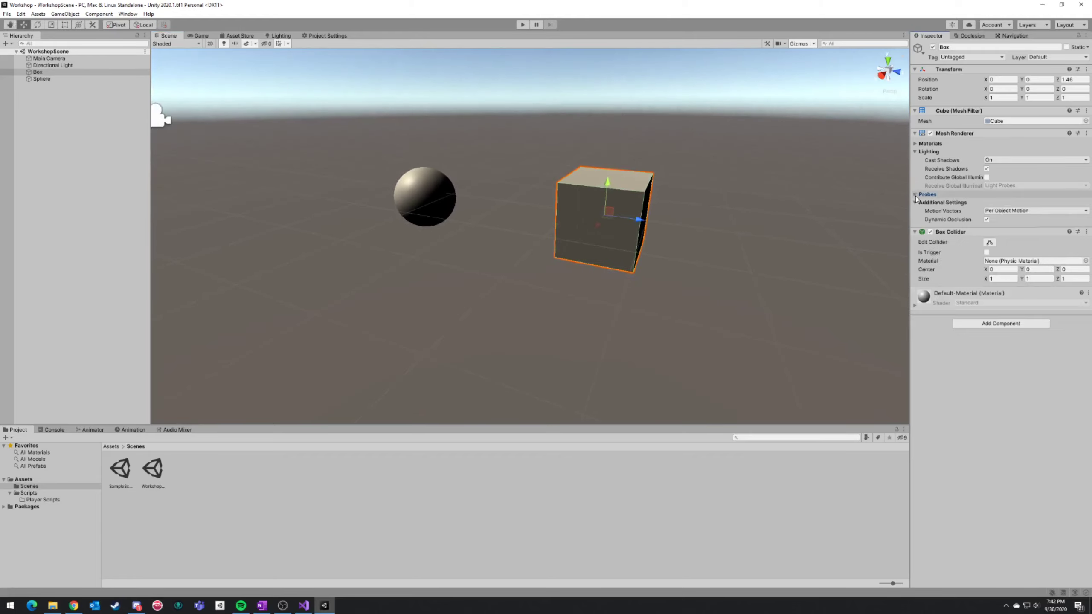
left_click(916, 196)
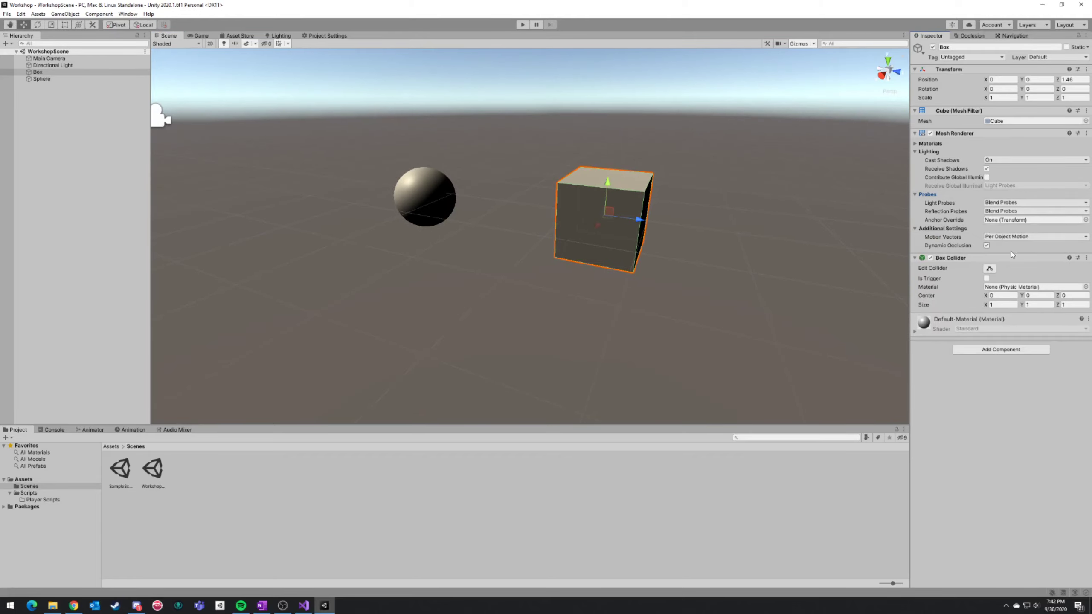
right_click_drag(677, 236, 713, 228)
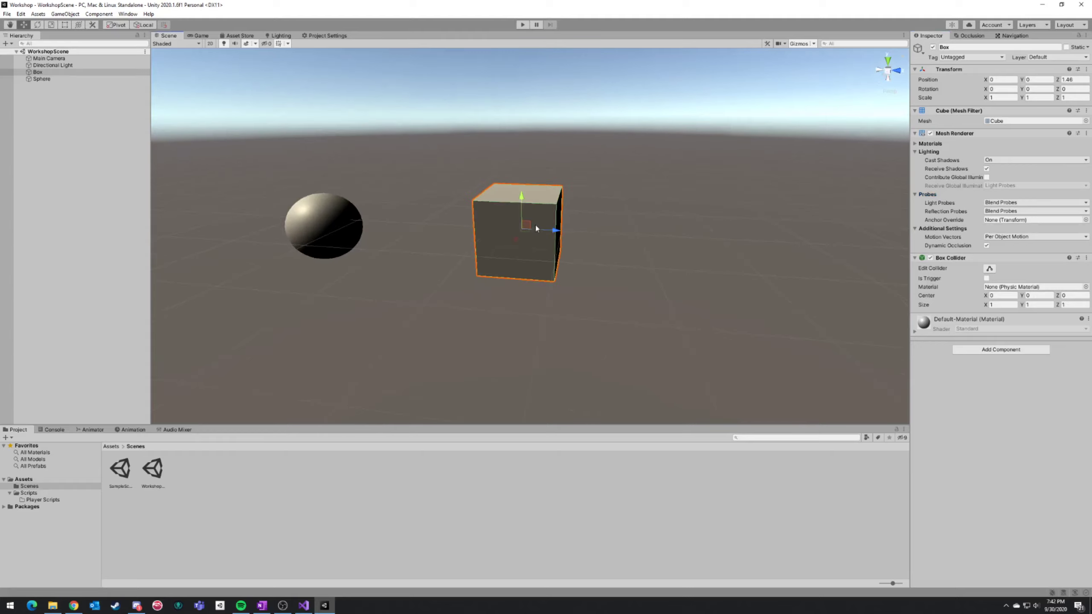
Temporarily disable the Box's Mesh Renderer to examine its Box Collider outline, toggling the collider off and on.
left_click(930, 133)
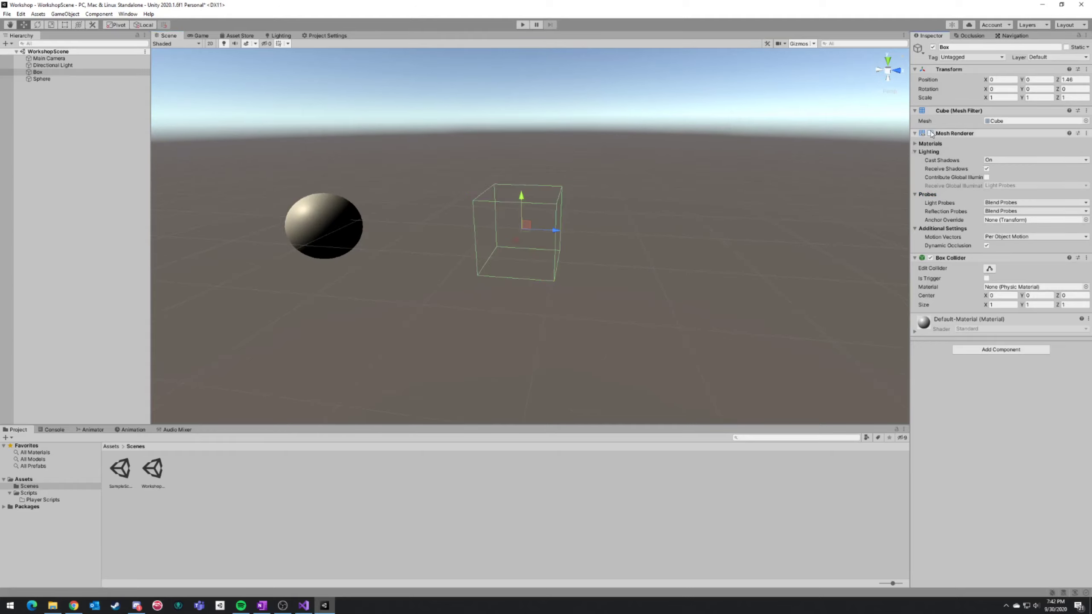
key("w")
right_click_drag(571, 209, 807, 274)
left_click(931, 257)
left_click(930, 257)
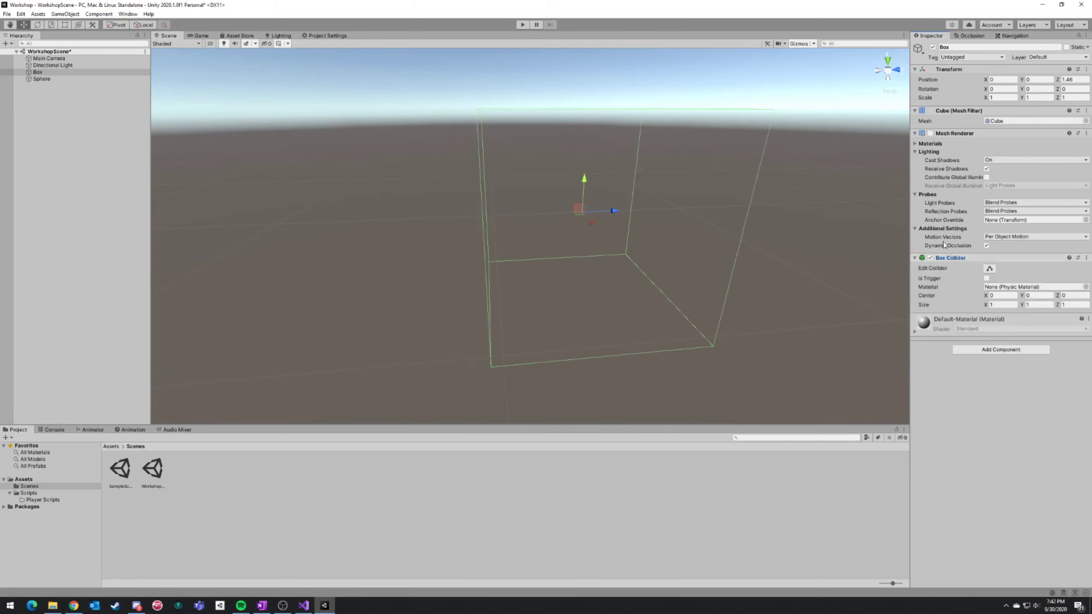
left_click(931, 133)
key("s")
right_click_drag(849, 190, 810, 212)
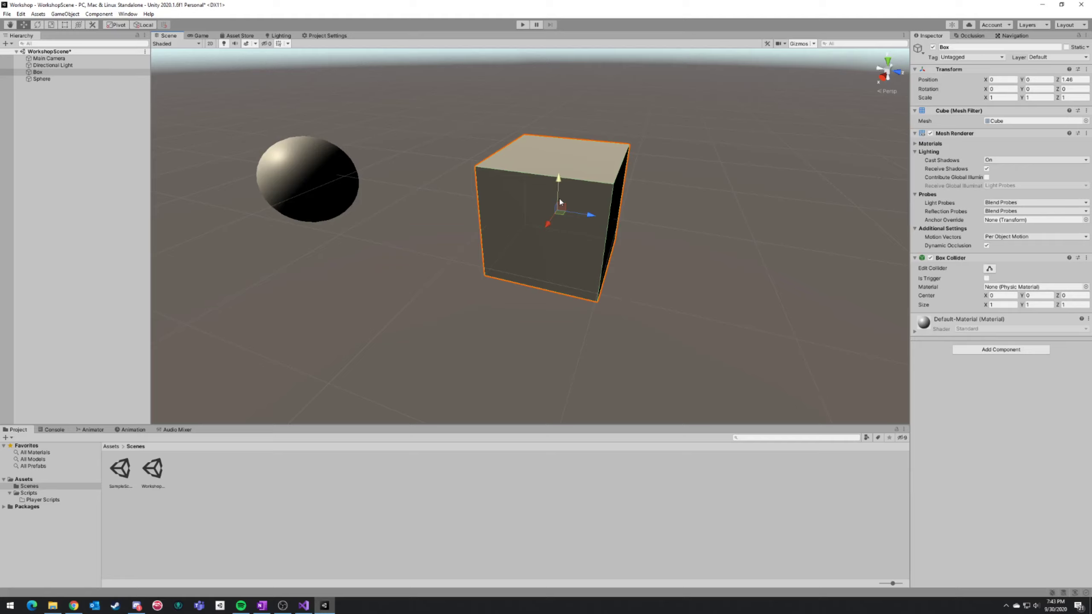
Set the X size of the Box's Box Collider to 2.
left_click(993, 305)
left_click(996, 306)
left_click_drag(985, 306, 1003, 306)
double_click(1003, 307)
type("2")
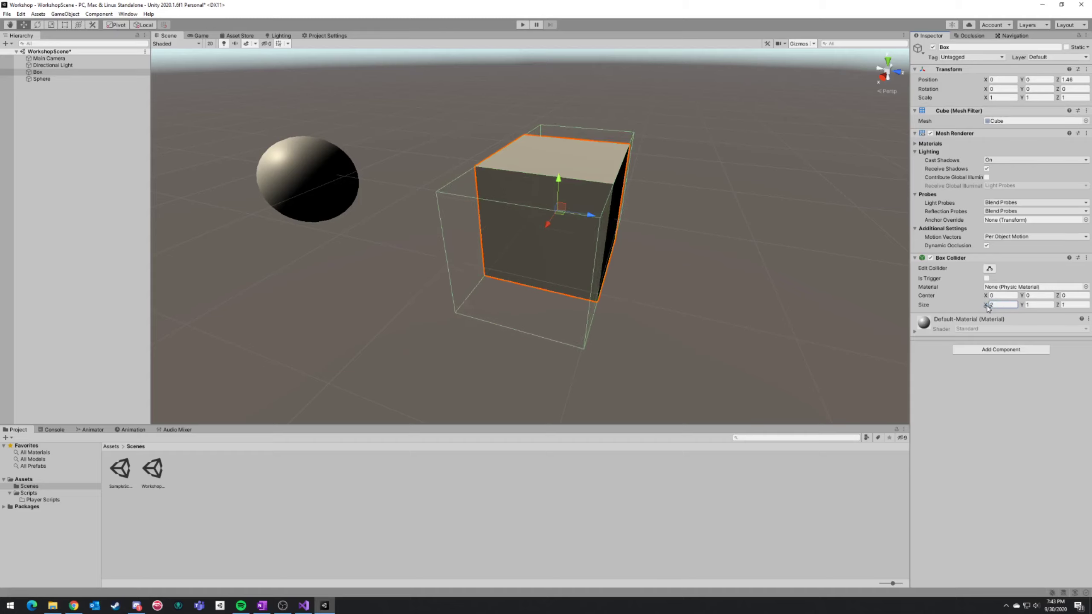
Start editing the Box Collider in the scene and raise its upper face to a Y size of about 1.07.
left_click(989, 268)
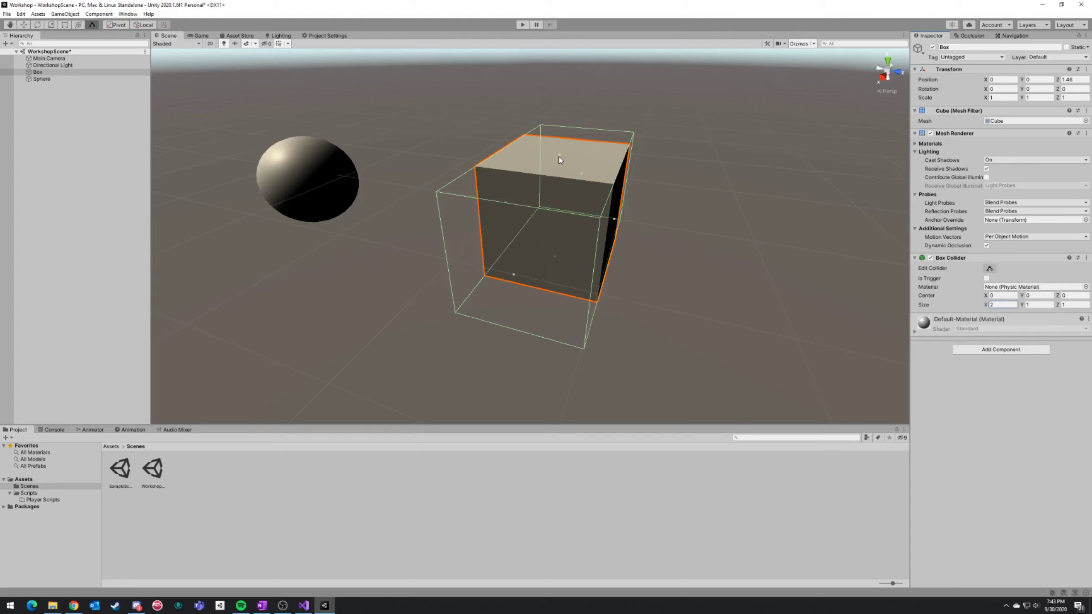
mouse_move(559, 159)
right_mouse_down()
mouse_move(567, 139)
mouse_move(557, 161)
right_mouse_up()
key("w")
key("s")
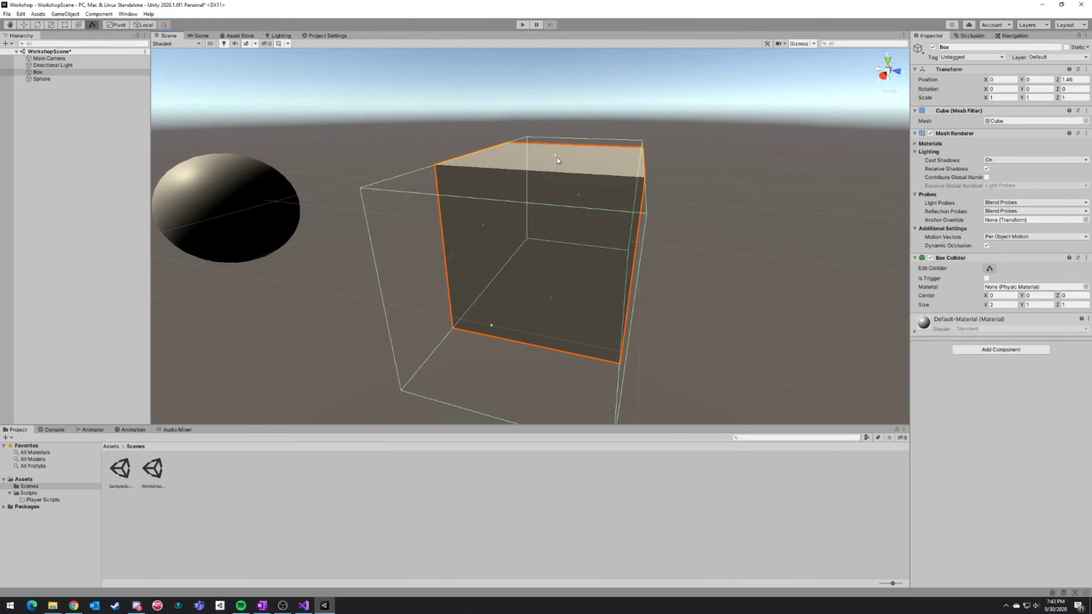
mouse_move(556, 157)
left_mouse_down()
mouse_move(560, 121)
mouse_move(562, 159)
mouse_move(563, 147)
left_mouse_up()
right_click_drag(646, 176, 678, 172)
key("d")
key("a")
key("w")
key("d")
key("s")
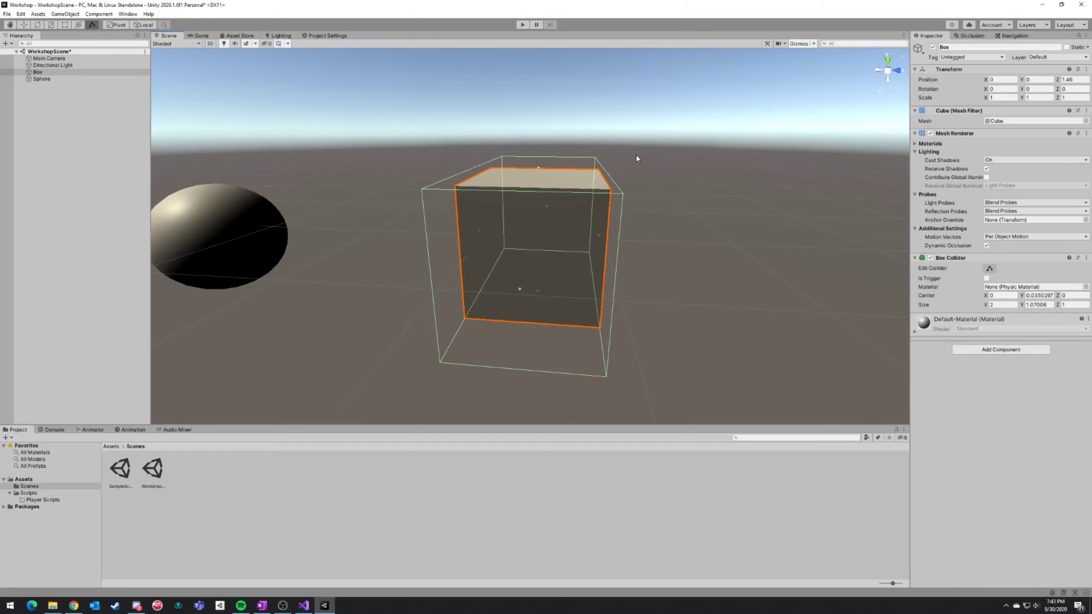
Pull the Box Collider's two X faces inward to an X size of about 0.96.
right_click_drag(635, 159, 765, 189)
key("w")
left_click_drag(663, 271, 585, 253)
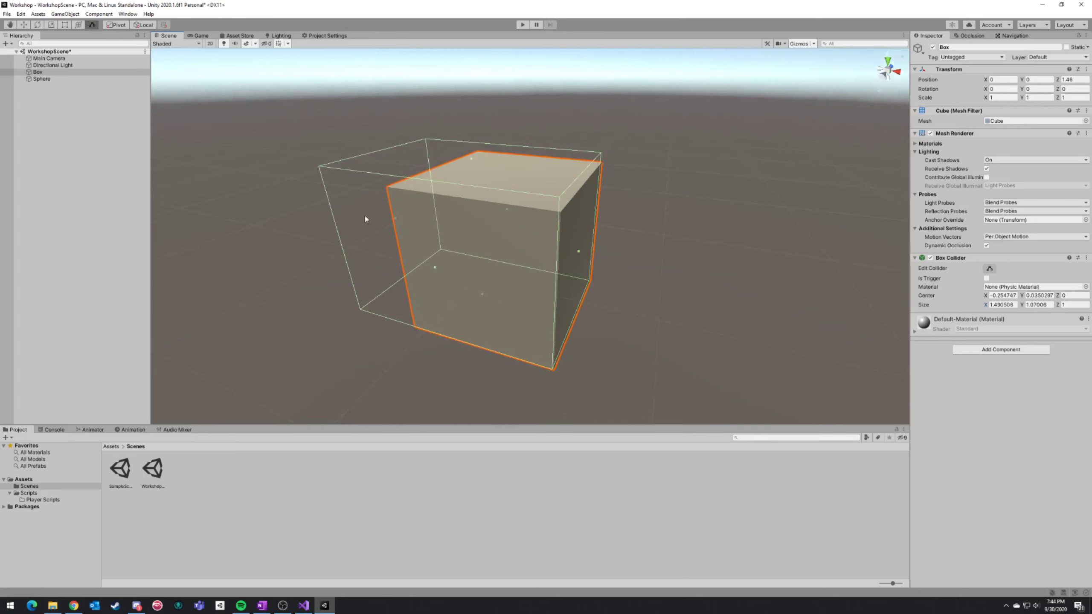
left_click_drag(396, 218, 442, 228)
key("d")
right_click_drag(603, 206, 522, 201)
key("w")
key("a")
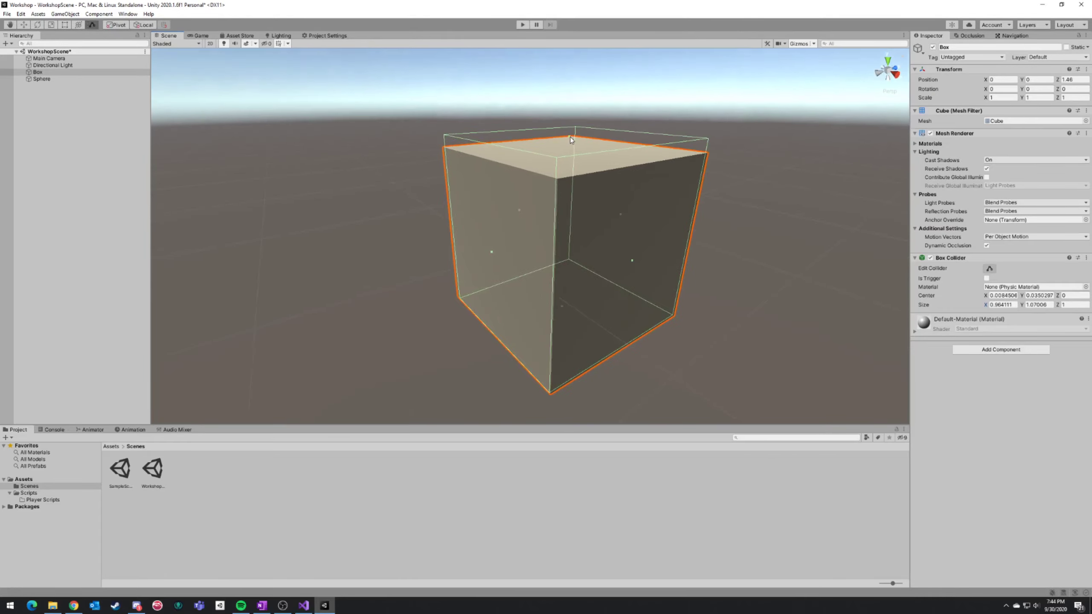
Move the Box Collider's upper and lower faces inward to a Y size of about 0.88 and finish collider editing.
left_click_drag(570, 137, 568, 160)
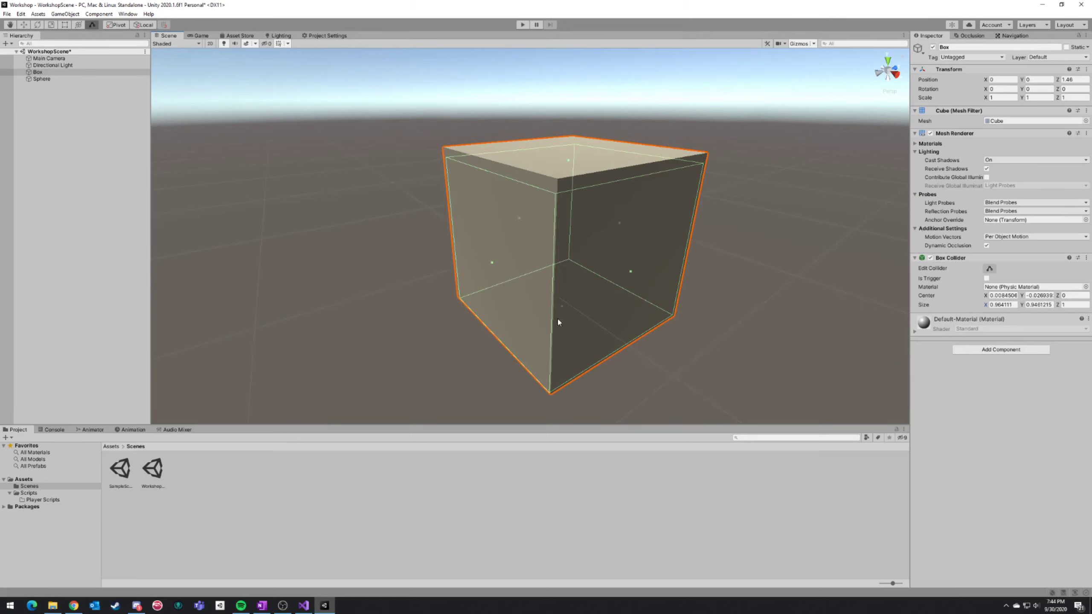
left_click_drag(561, 306, 562, 297)
left_click(630, 263)
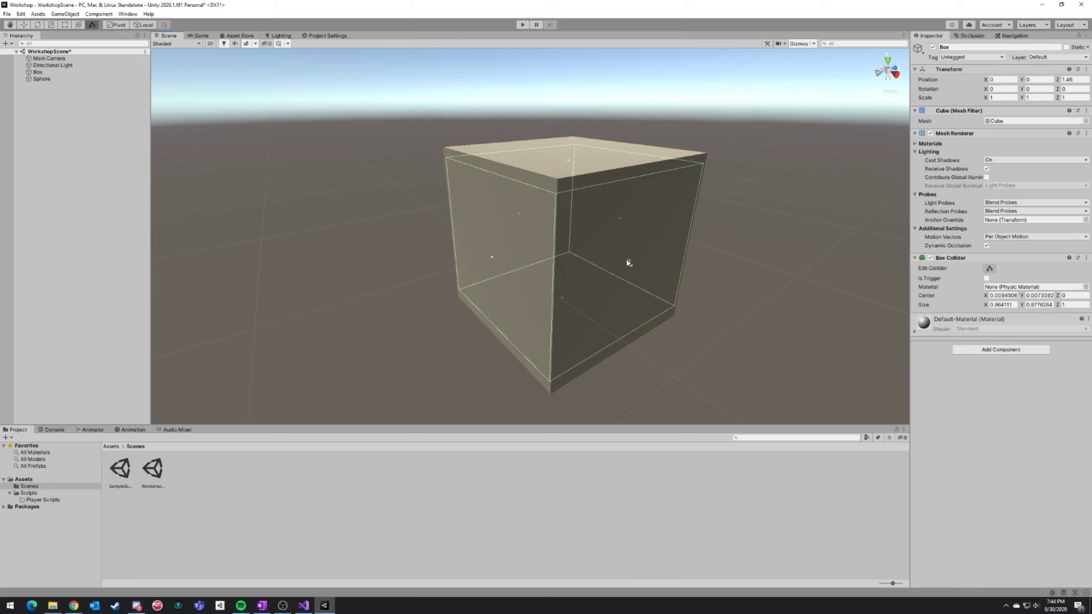
left_click(592, 209)
Reset the Box's Box Collider component to its default values.
left_click_drag(771, 194, 715, 231, "alt")
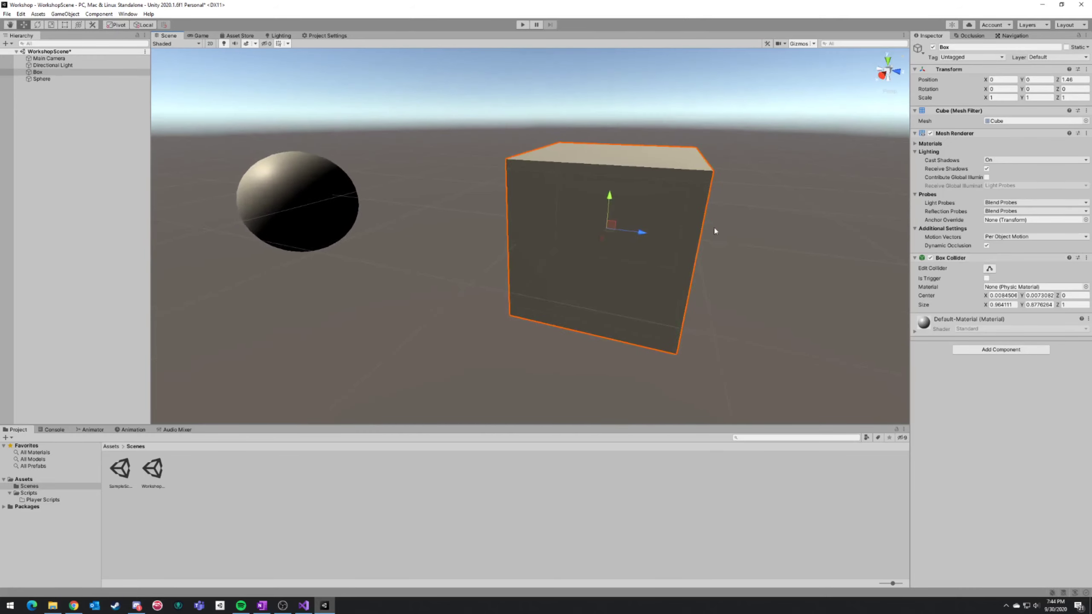
left_click(1087, 258)
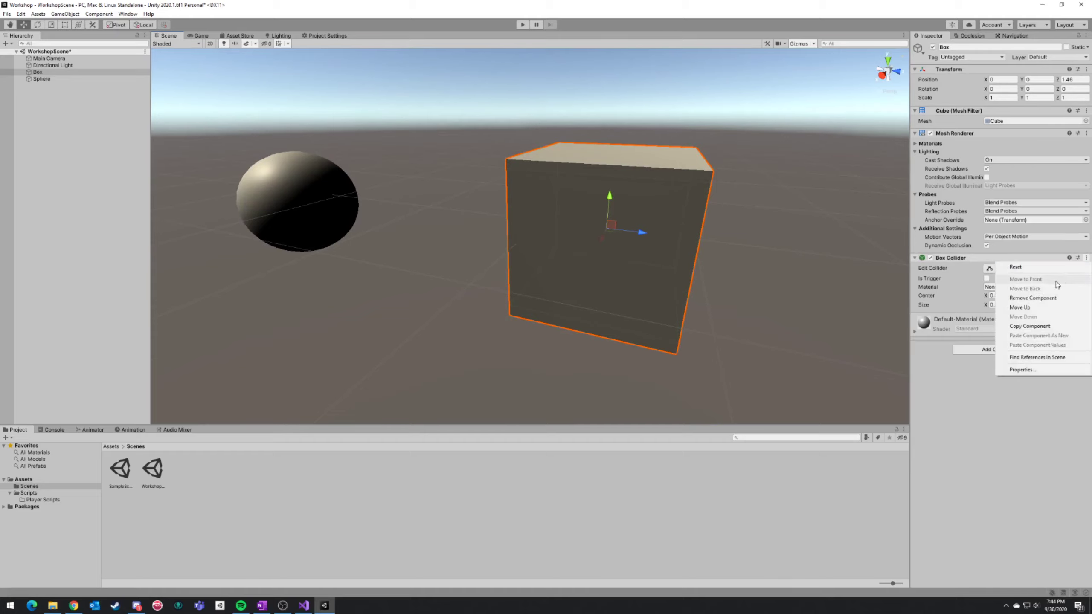
left_click(1029, 267)
right_click_drag(731, 181, 747, 205)
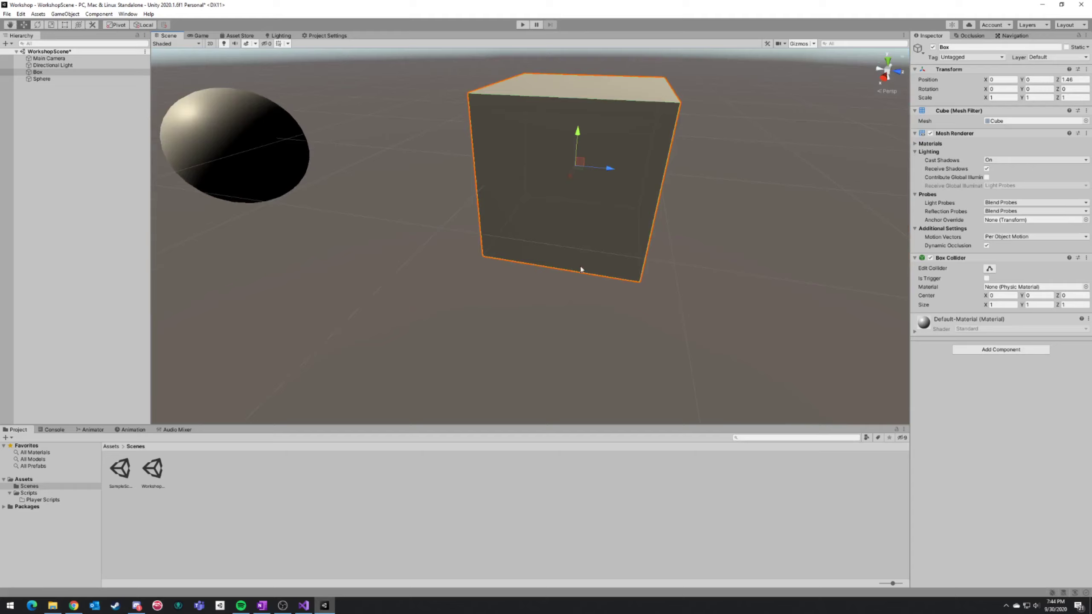
Examine the Default-Material properties on the Box, expanding and collapsing the material's settings.
key("alt+Tab")
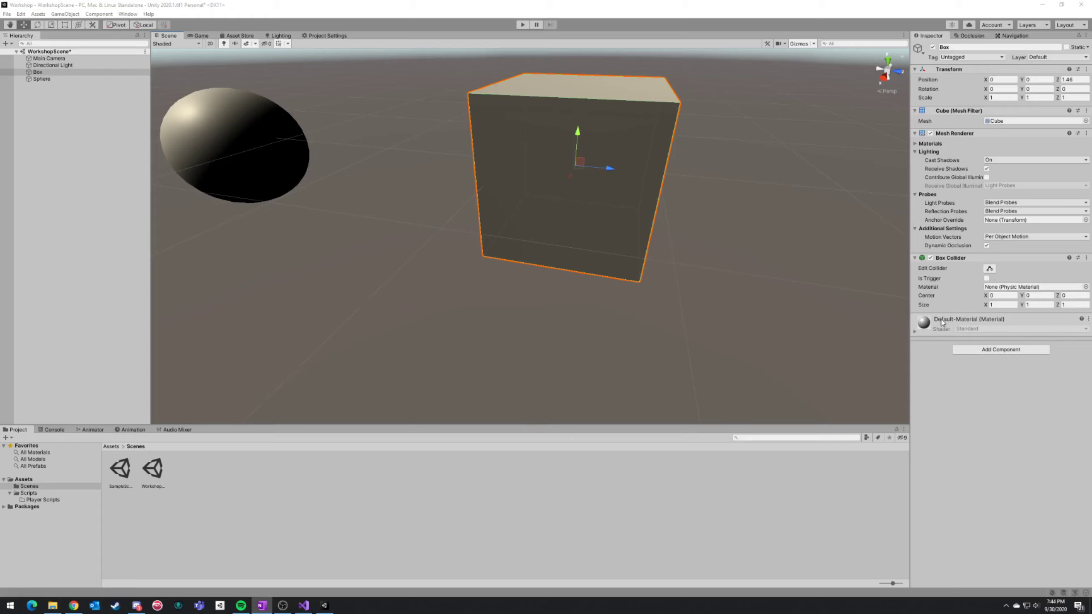
left_click_drag(533, 241, 396, 167, "alt")
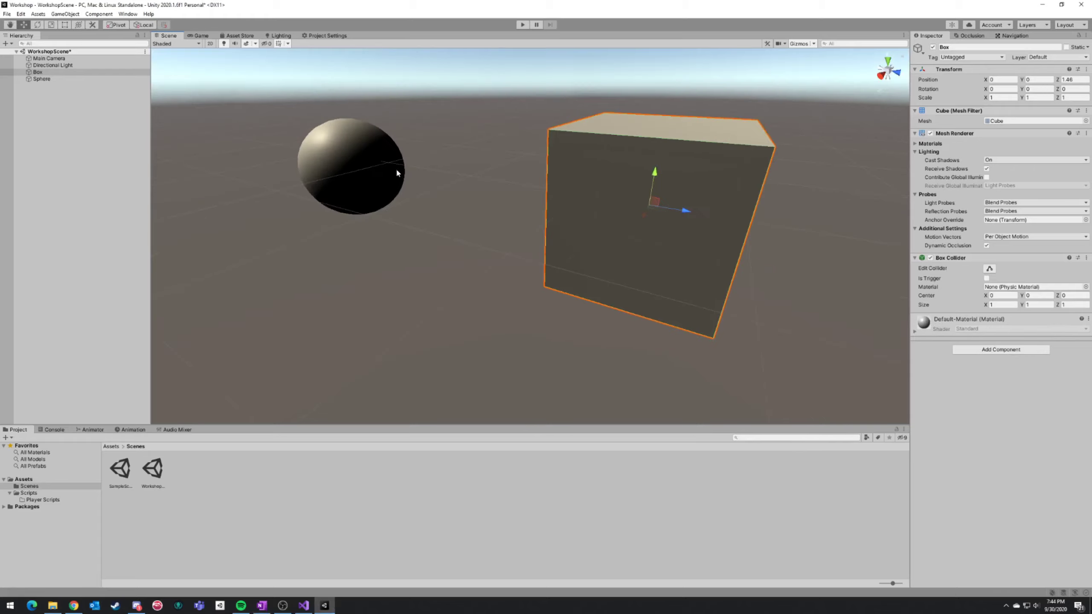
left_click(394, 166)
left_click(662, 256)
right_click_drag(806, 272, 917, 294)
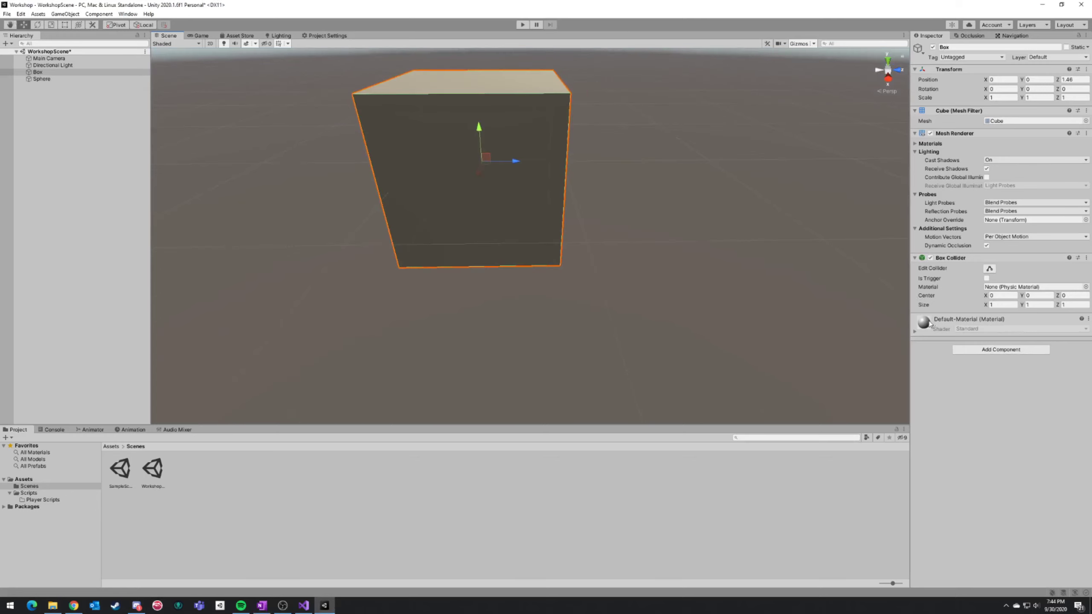
left_click(914, 331)
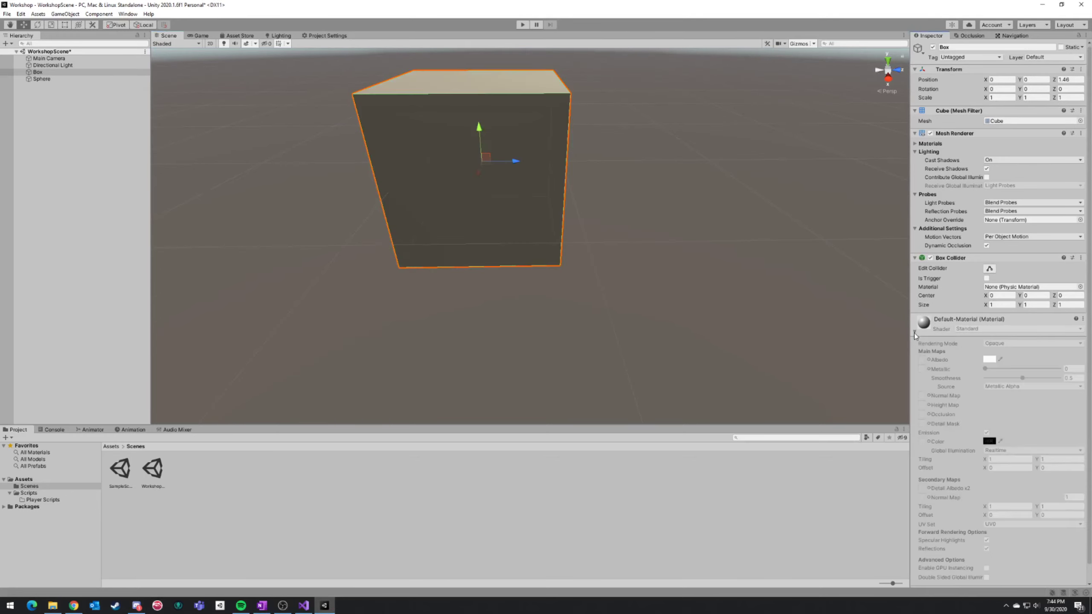
scroll(1090, 306, "down", 1)
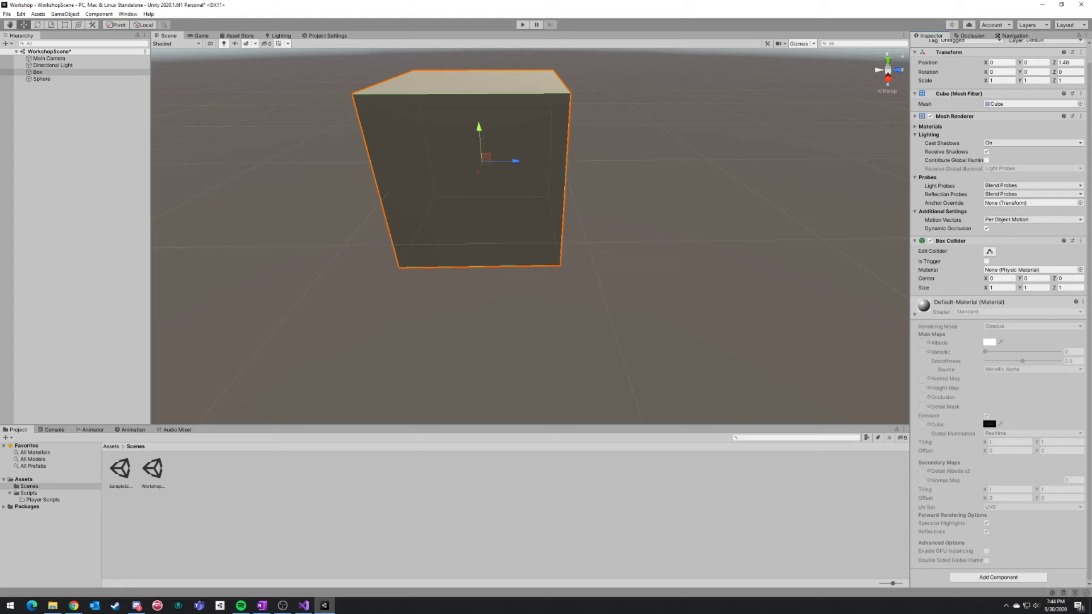
left_click(915, 316)
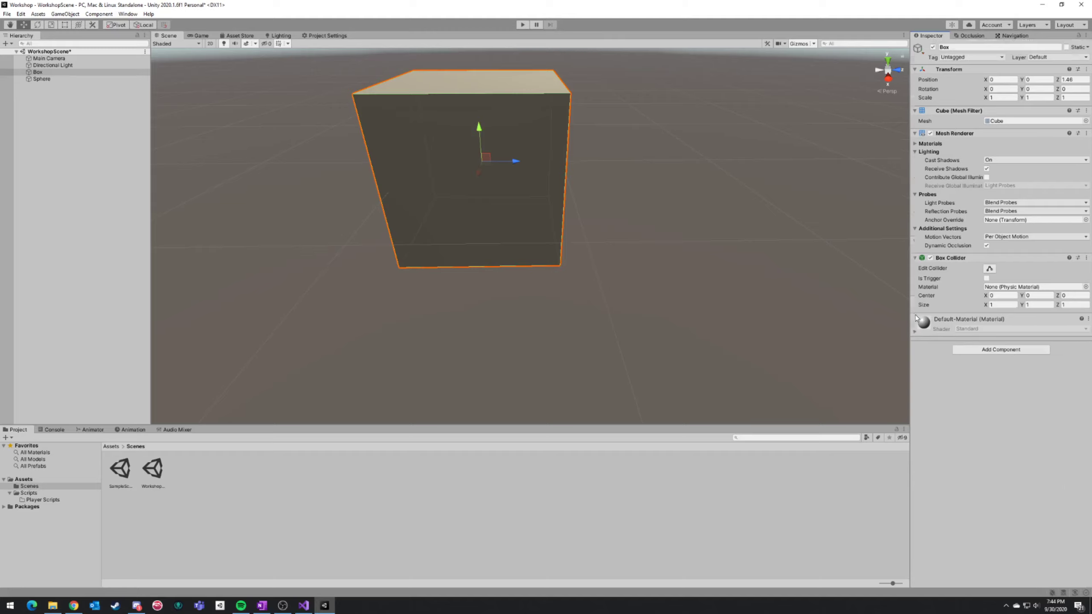
right_click_drag(562, 190, 482, 162)
right_click_drag(549, 226, 716, 234)
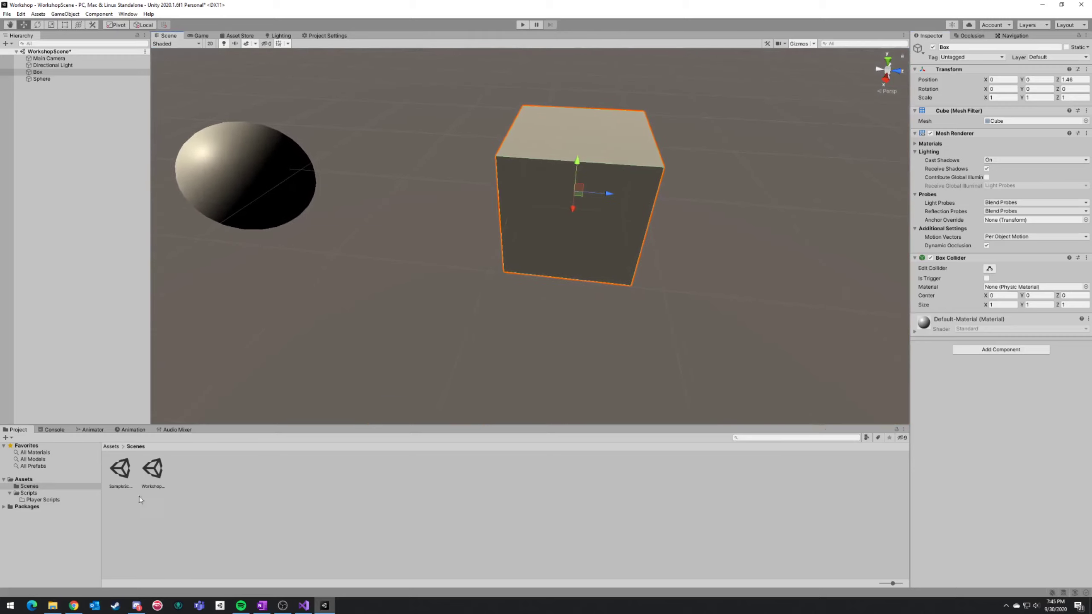
Create a new material named Box Material in the project's root Assets folder.
left_click(113, 447)
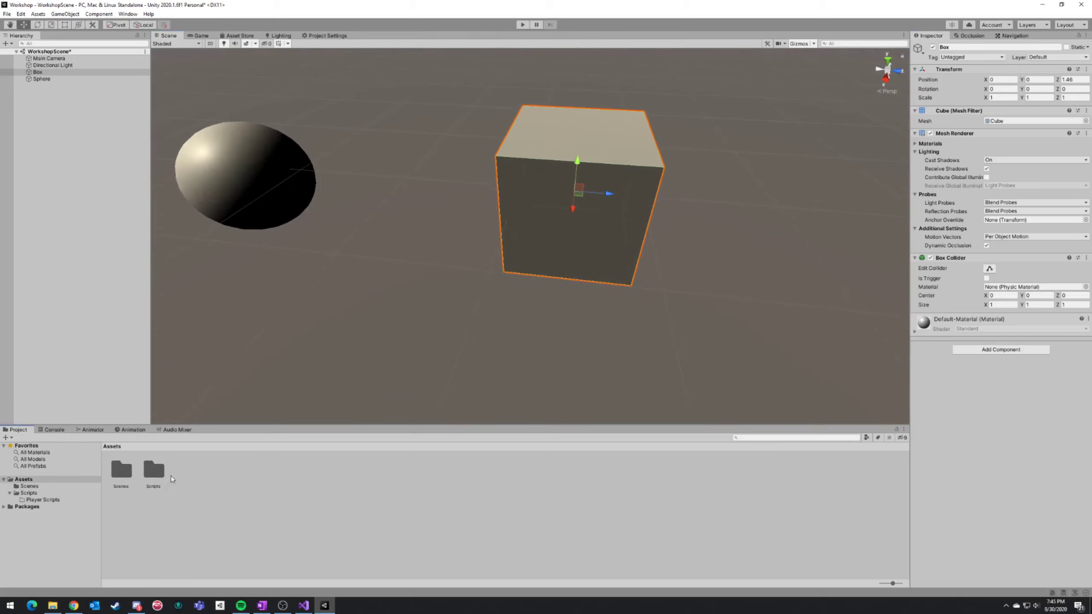
right_click(197, 474)
mouse_move(299, 257)
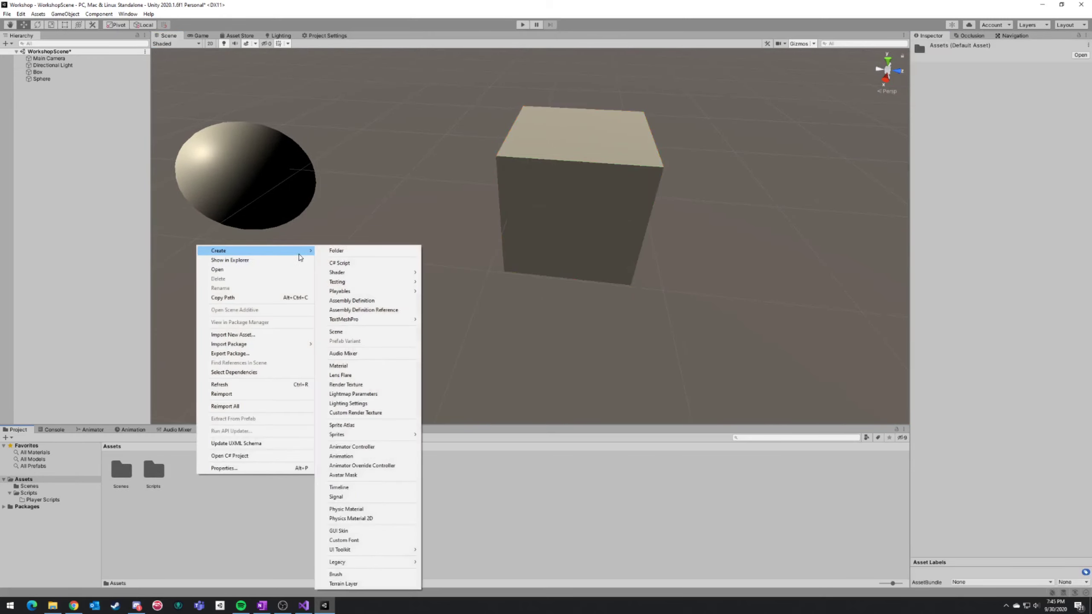
left_click(350, 368)
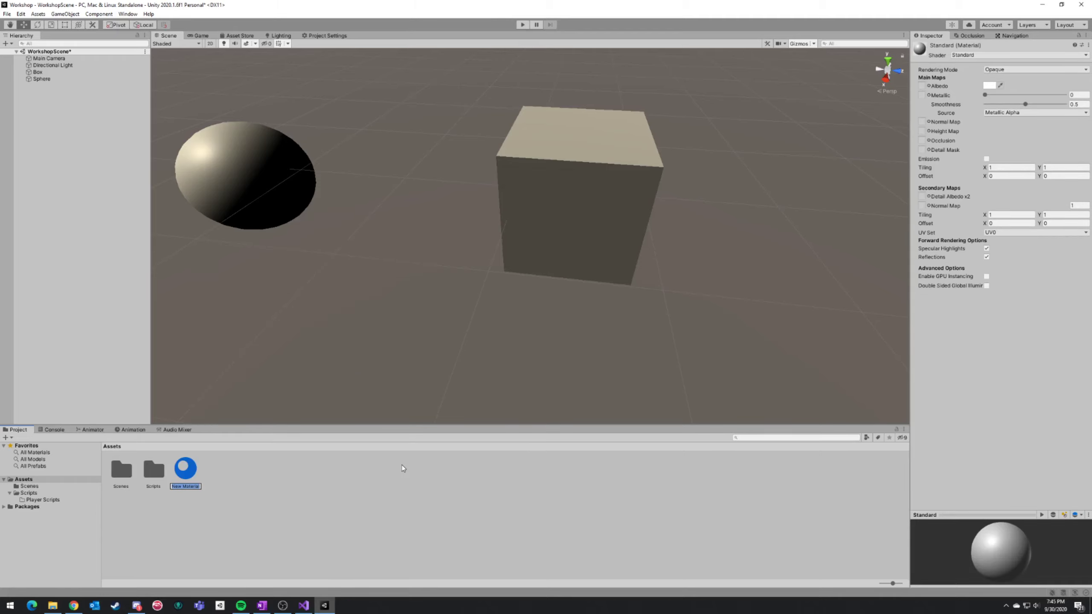
type("Box Material")
key("Return")
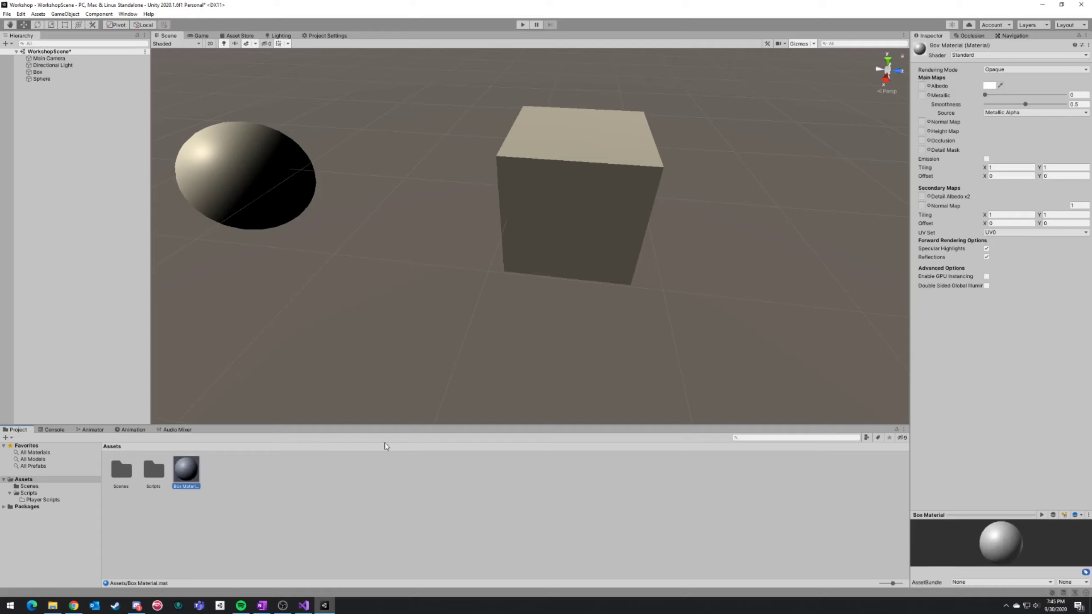
Set the albedo color of Box Material to green, hexadecimal 1ABC3E.
left_click(991, 87)
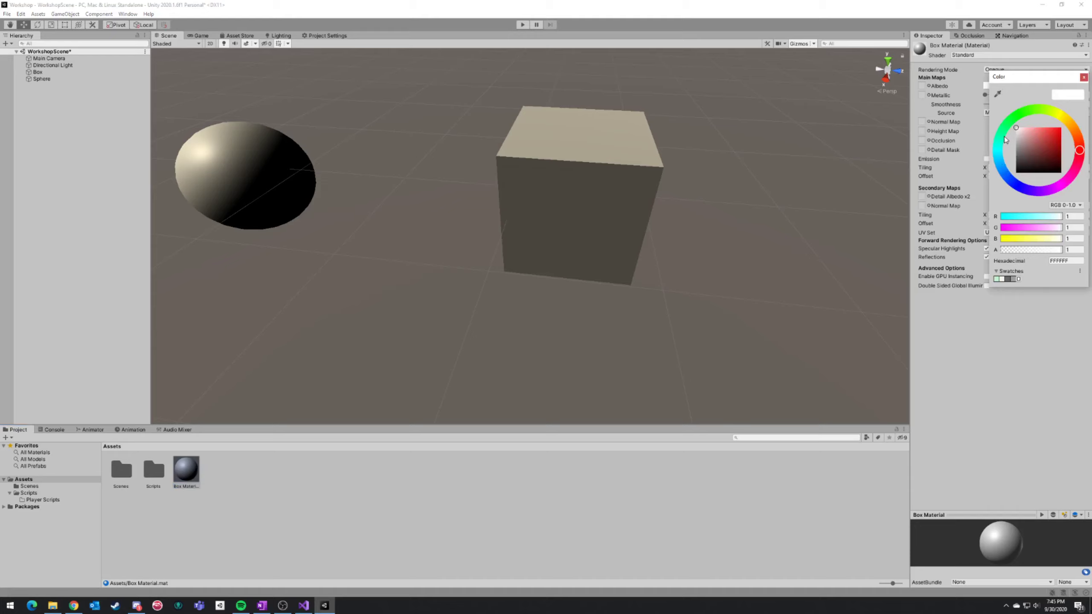
left_click(1010, 119)
left_click(1045, 132)
mouse_move(1045, 135)
left_mouse_down()
mouse_move(1057, 146)
mouse_move(1043, 145)
mouse_move(1056, 143)
left_mouse_up()
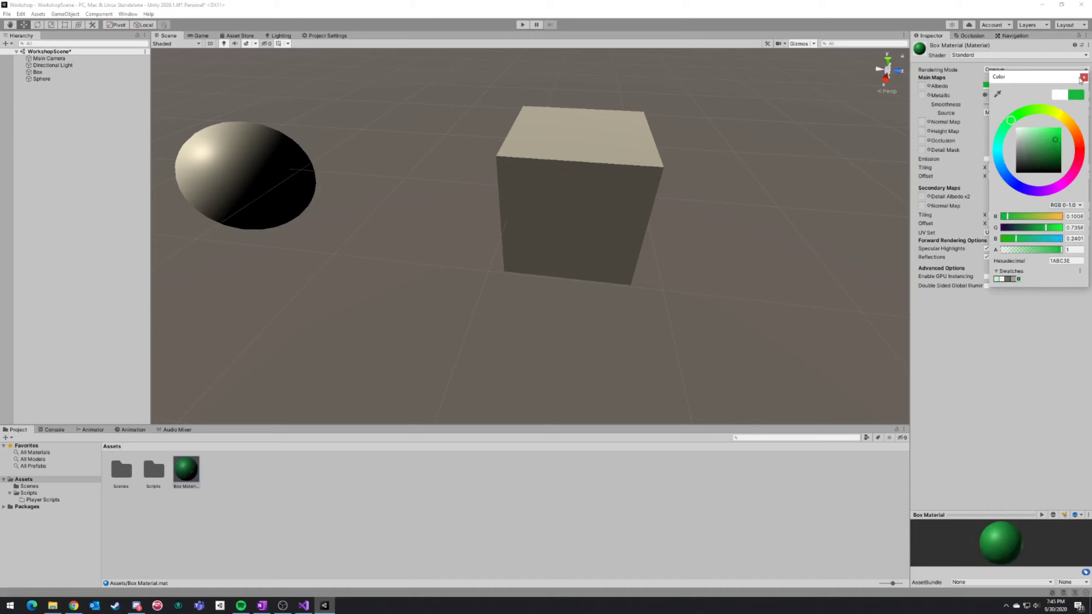
left_click(1084, 78)
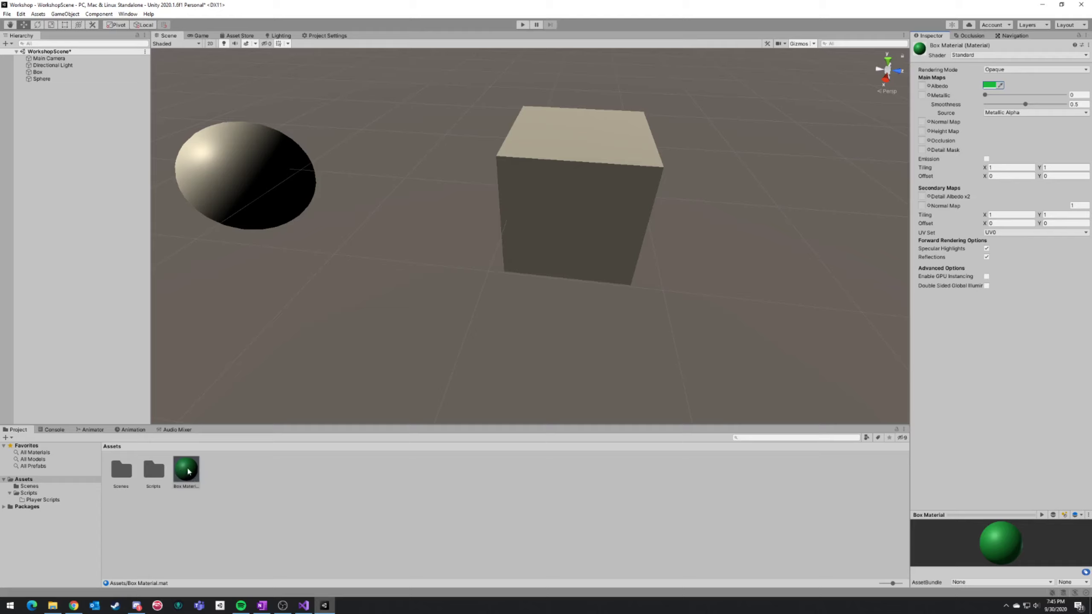
Try the green Box Material on the Box, check it among the Box's components, and undo the assignment.
left_click_drag(187, 471, 575, 149)
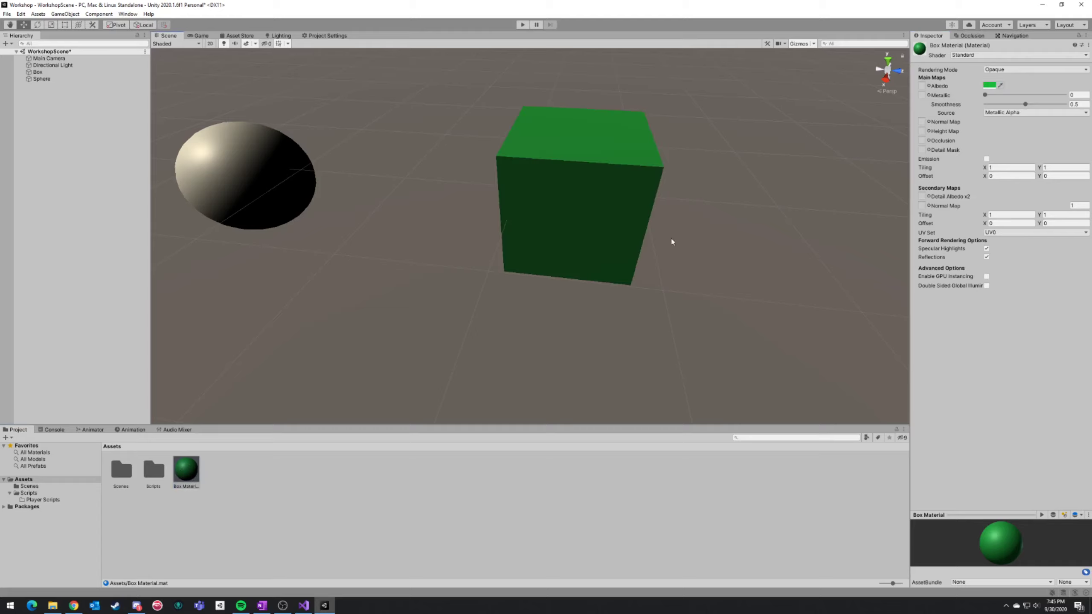
key("d")
right_click_drag(672, 242, 686, 209)
key("a")
left_click(629, 203)
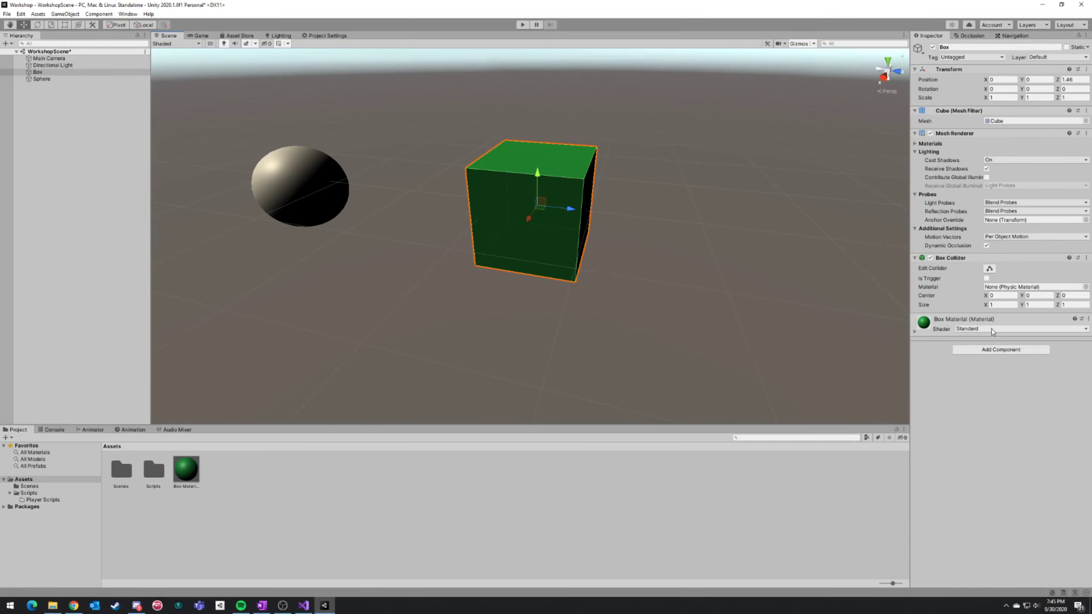
key("ctrl+z")
key("ctrl+z")
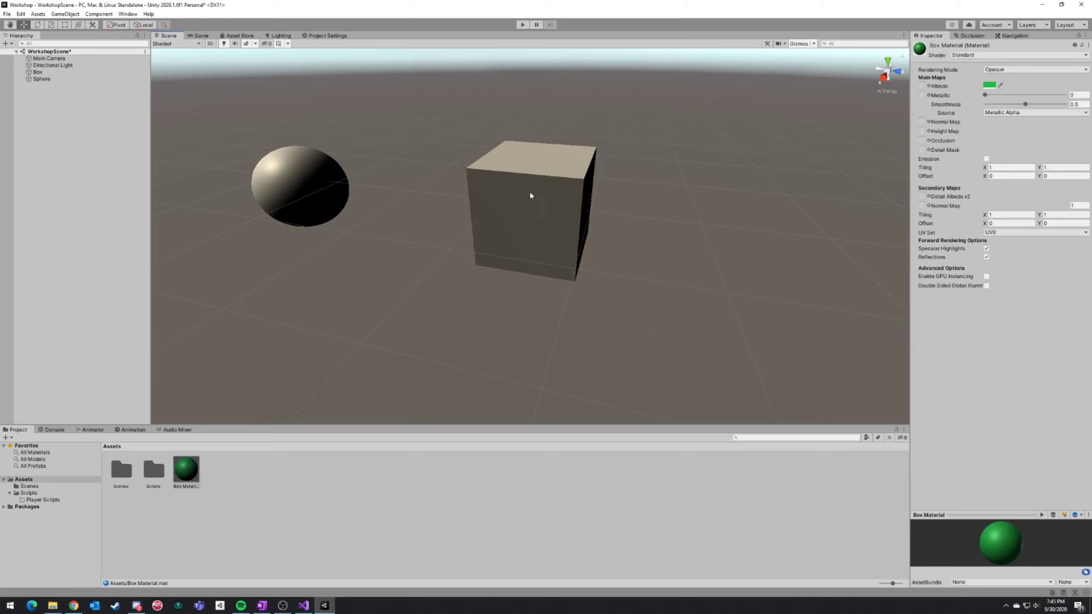
Inspect the Box's Default-Material and open the Standard shader it uses.
left_click(531, 196)
left_click(946, 321)
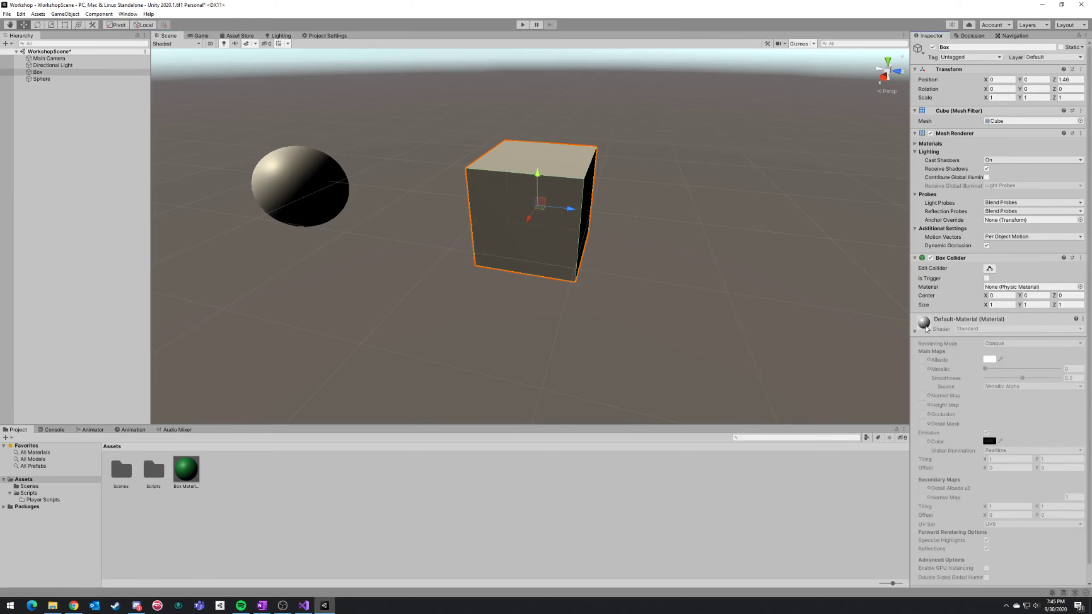
left_click_drag(185, 457, 468, 527)
left_click(1083, 320)
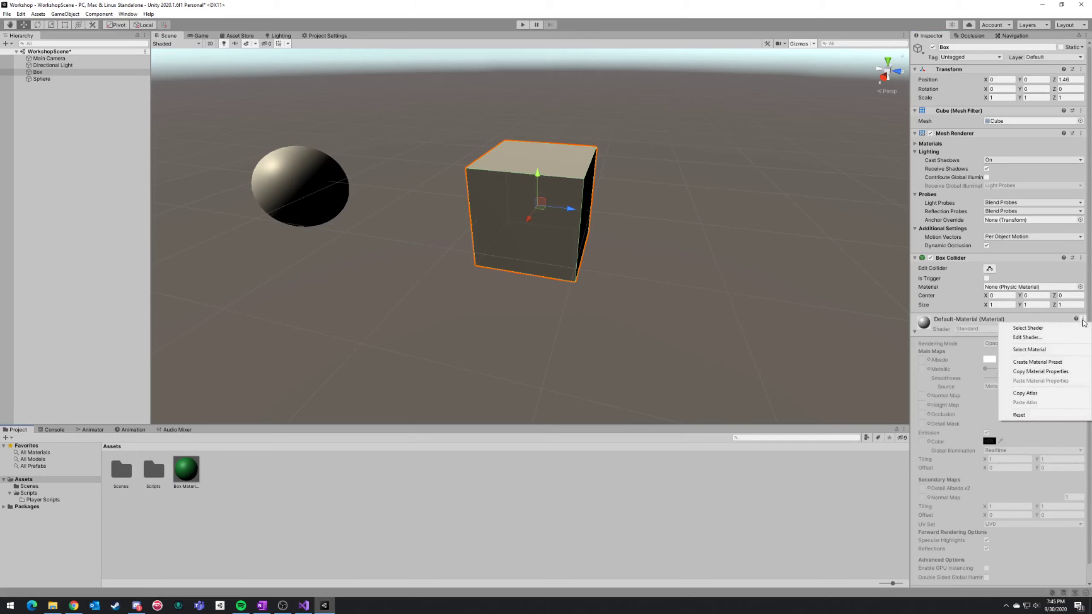
left_click(1028, 328)
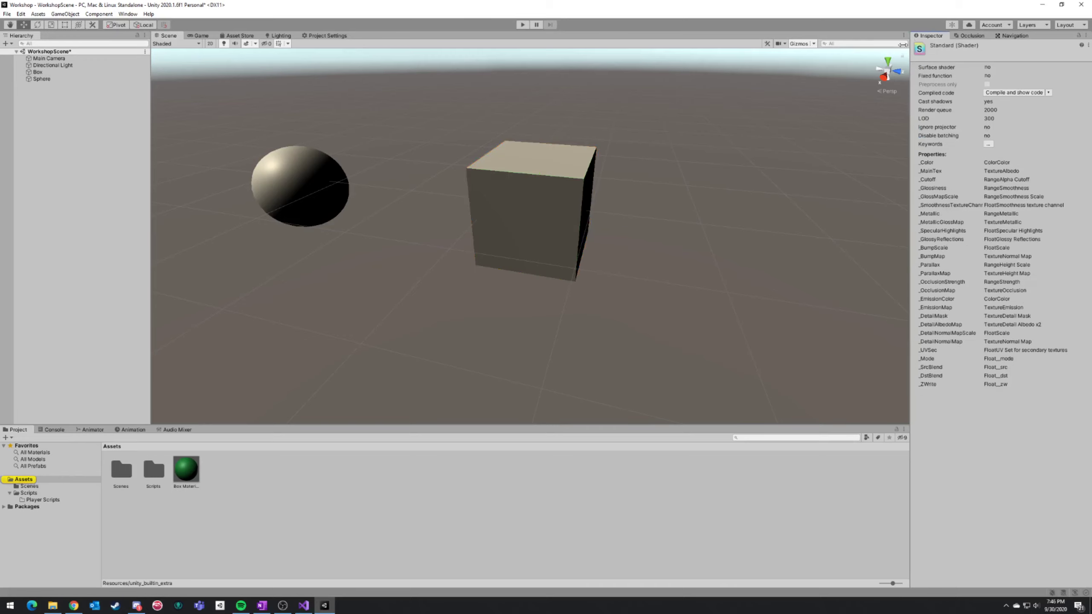
Apply the green Box Material to the Box in the scene and keep the Box selected.
left_click(567, 201)
left_click_drag(881, 208, 510, 238, "alt")
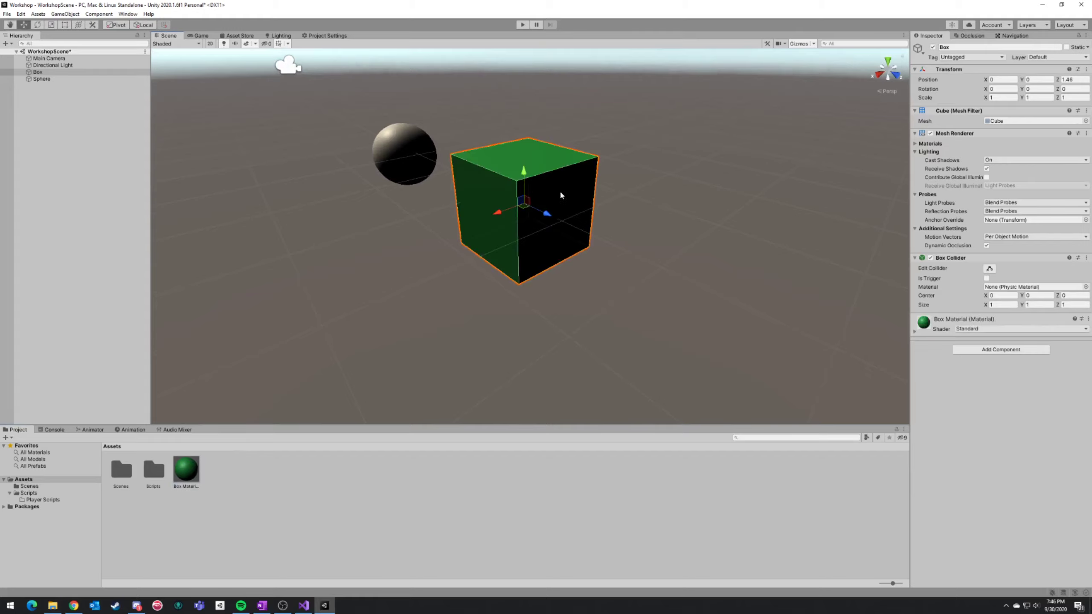
right_click_drag(712, 230, 662, 201)
Review the shader choices for Box Material and expand its settings on the Box.
left_click(1015, 328)
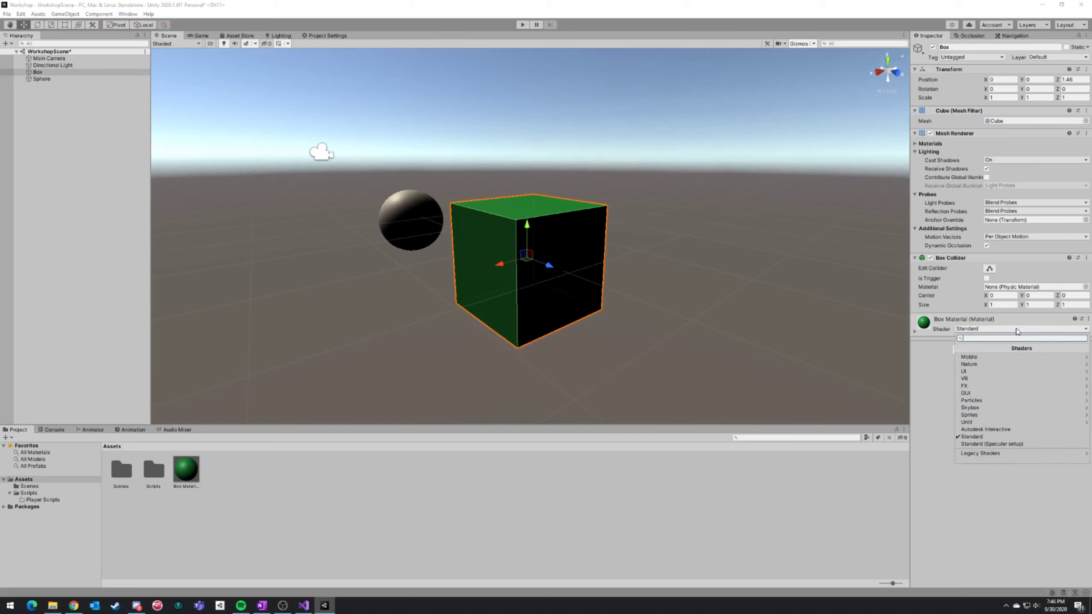
left_click(916, 331)
left_click(915, 331)
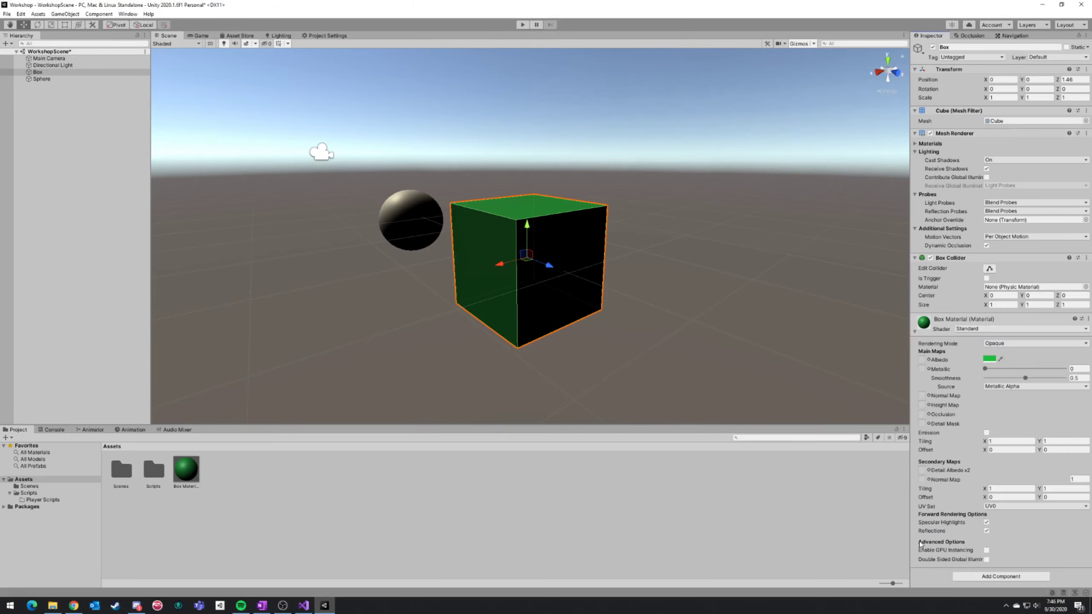
right_click_drag(699, 289, 743, 285)
key("a")
key("d")
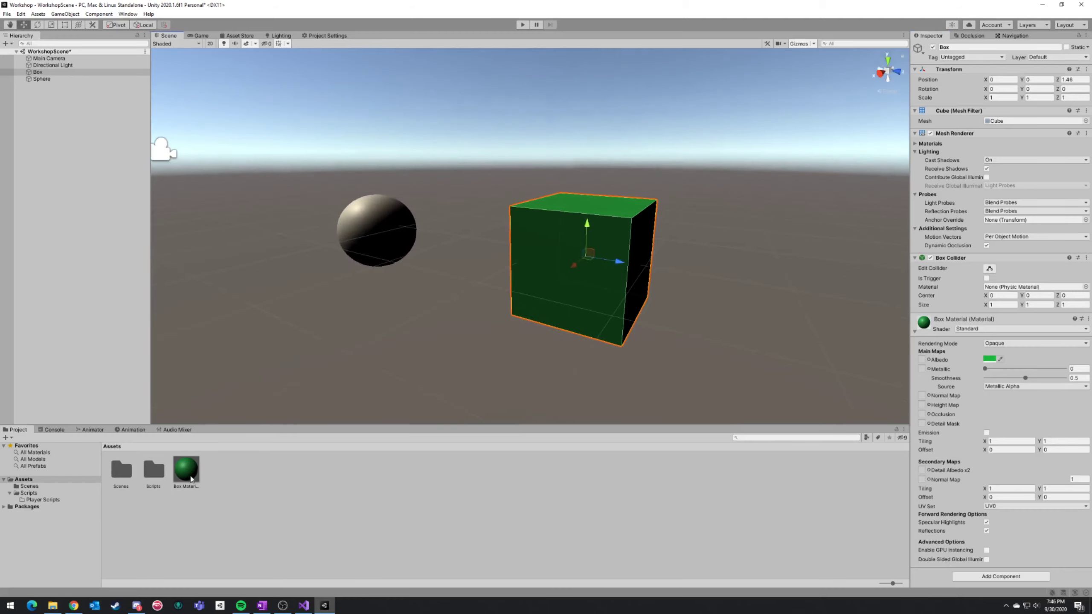
Examine the Box with its green material from several angles and collapse the Box Material settings.
mouse_move(626, 231)
left_mouse_down()
mouse_move(449, 533)
mouse_move(629, 241)
left_mouse_up()
right_click_drag(767, 264, 796, 268)
left_click(760, 251)
key("a")
left_click(563, 244)
key("a")
right_click_drag(610, 245, 612, 273)
key("d")
key("a")
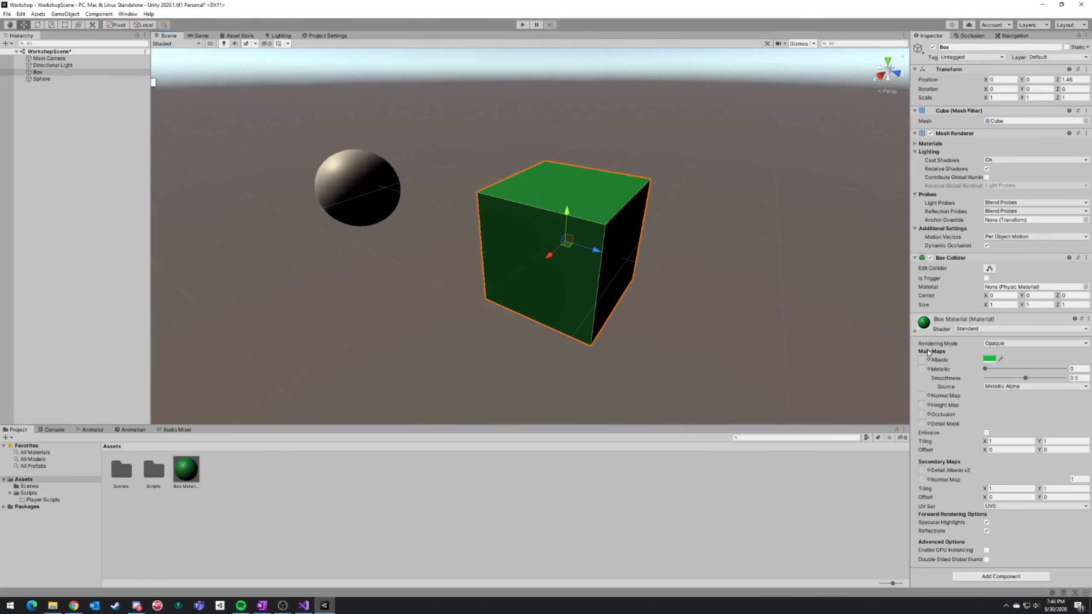
left_click(915, 333)
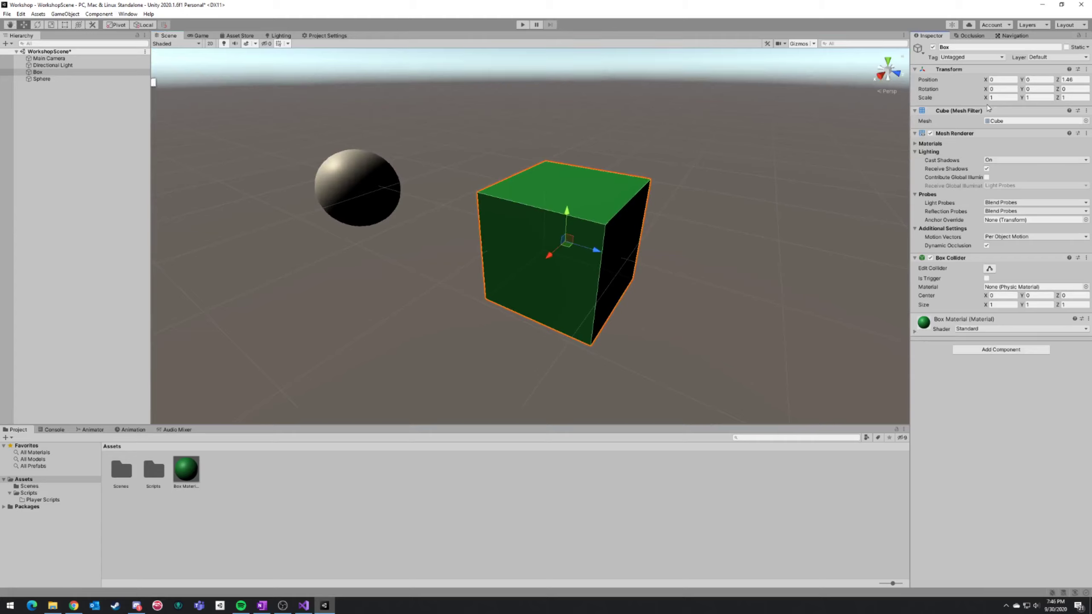
Search the Box's addable components for "rig" and dismiss the search without adding anything.
left_click(978, 352)
type("rig")
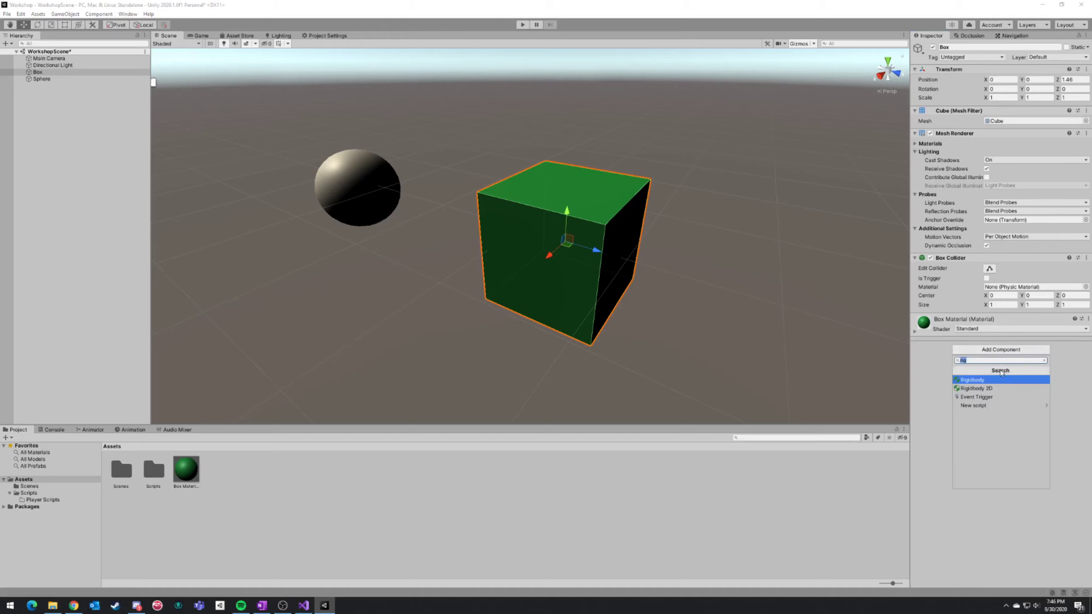
key("BackSpace")
key("Escape")
Browse the categories of addable components for the Box, including AR and Mesh.
left_click(1013, 351)
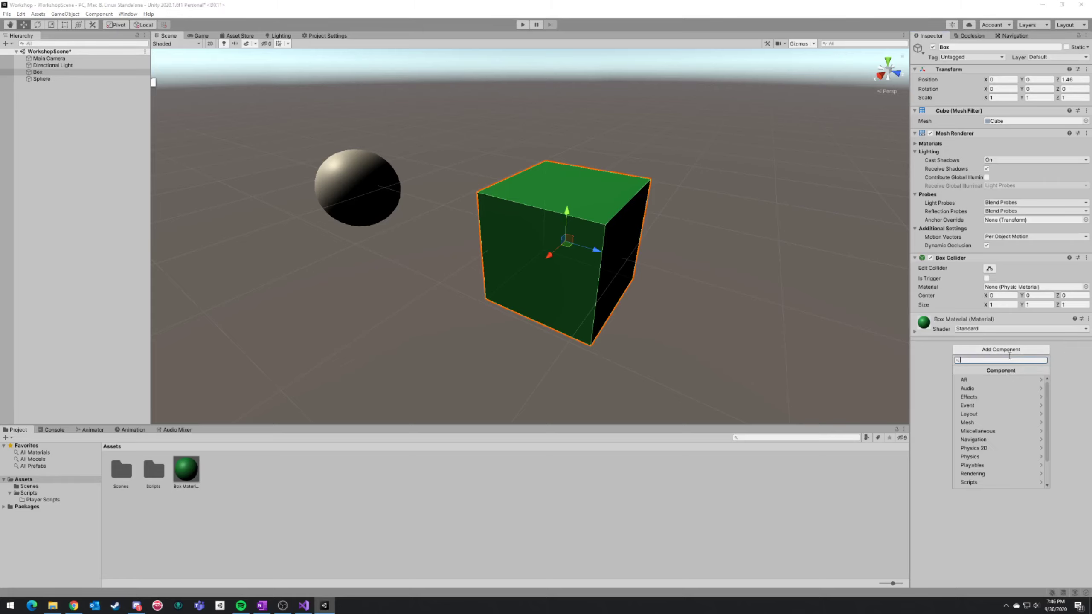
scroll(1047, 405, "down", 2)
scroll(1047, 426, "up", 2)
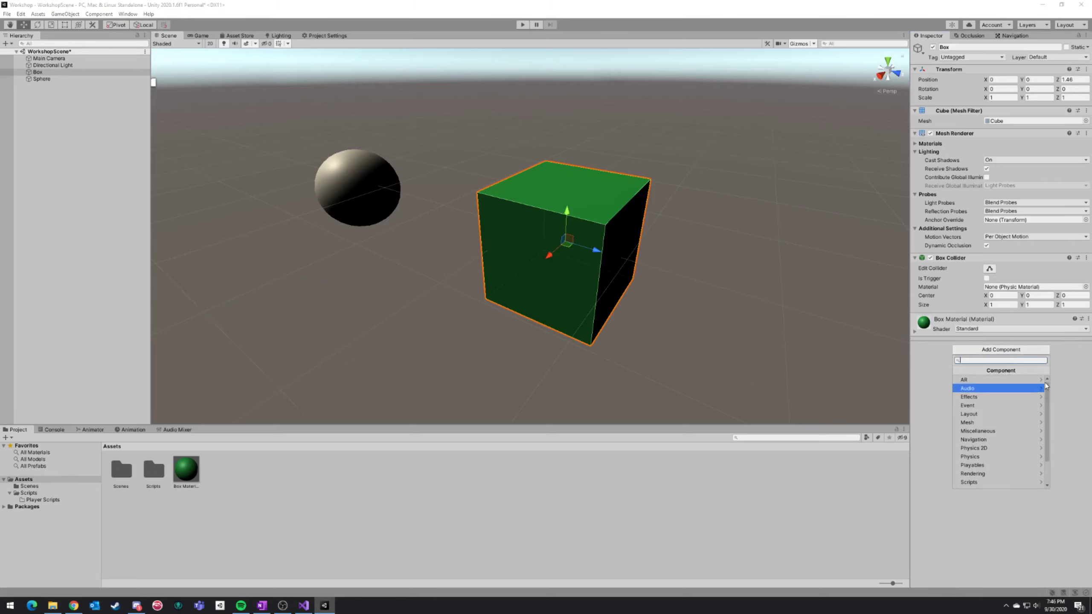
left_click(1040, 381)
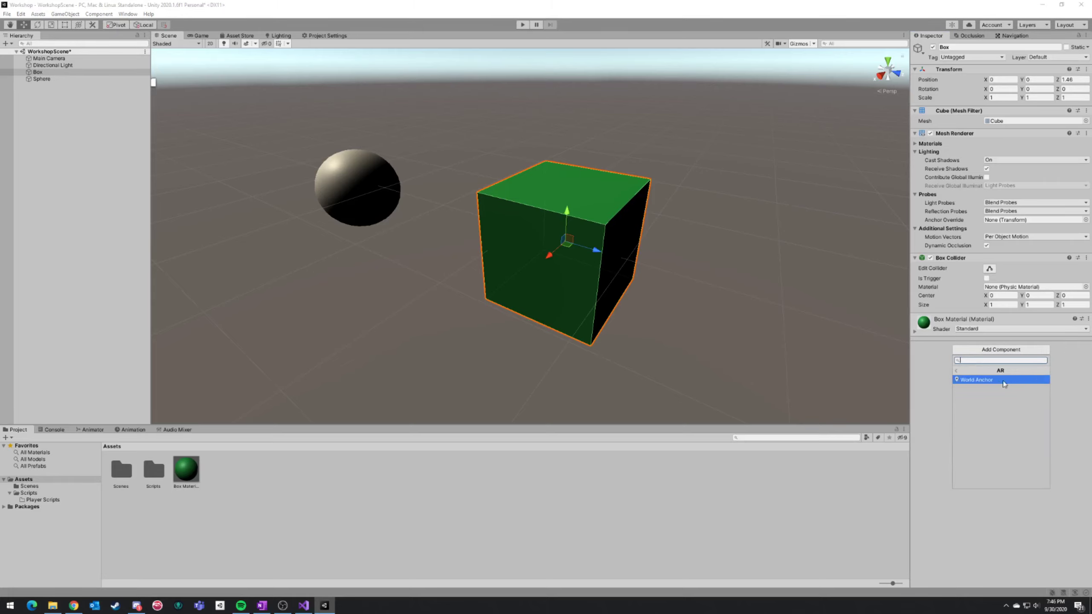
left_click(957, 371)
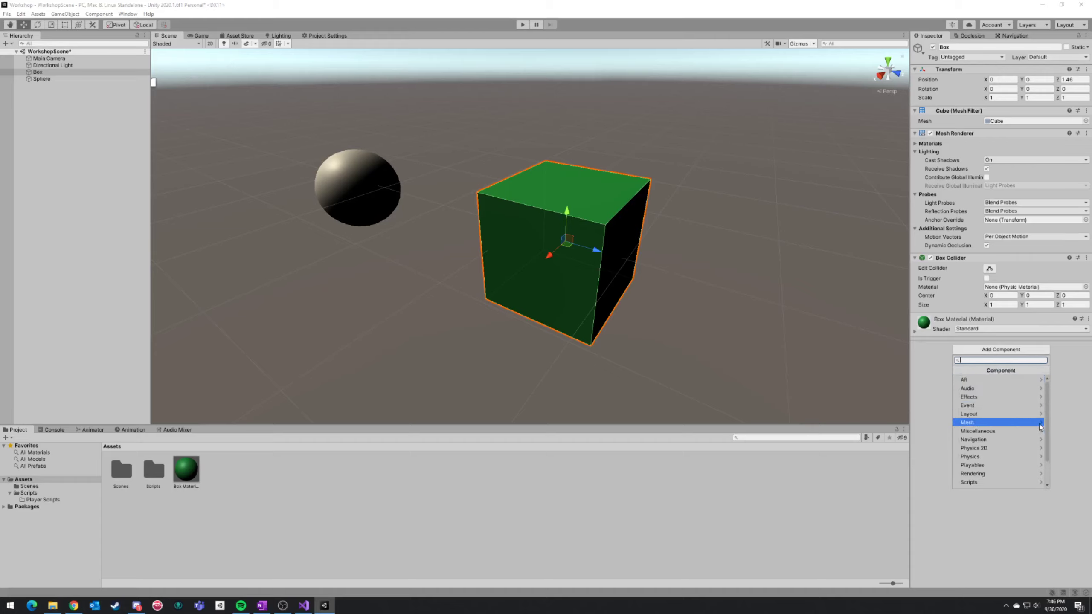
left_click(1034, 422)
left_click(957, 371)
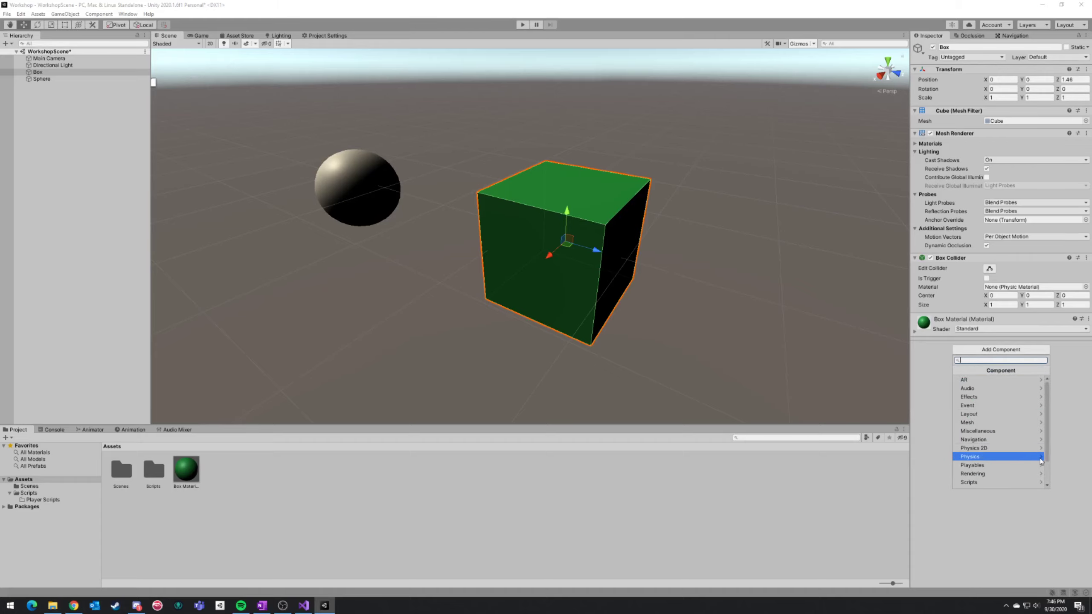
scroll(989, 400, "down", 3)
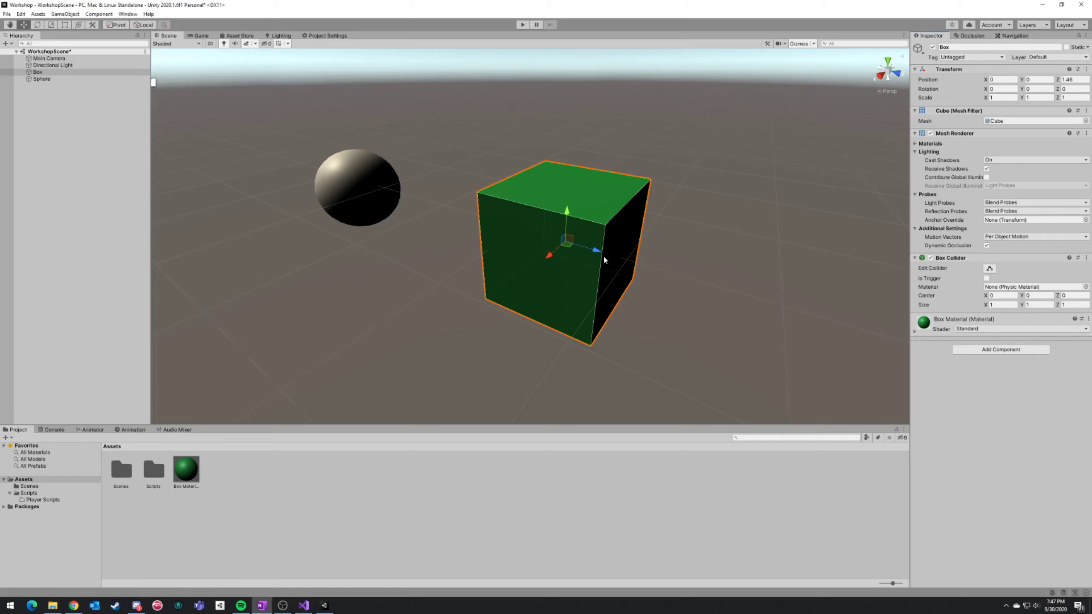
key("s")
right_click_drag(603, 254, 503, 165)
key("w")
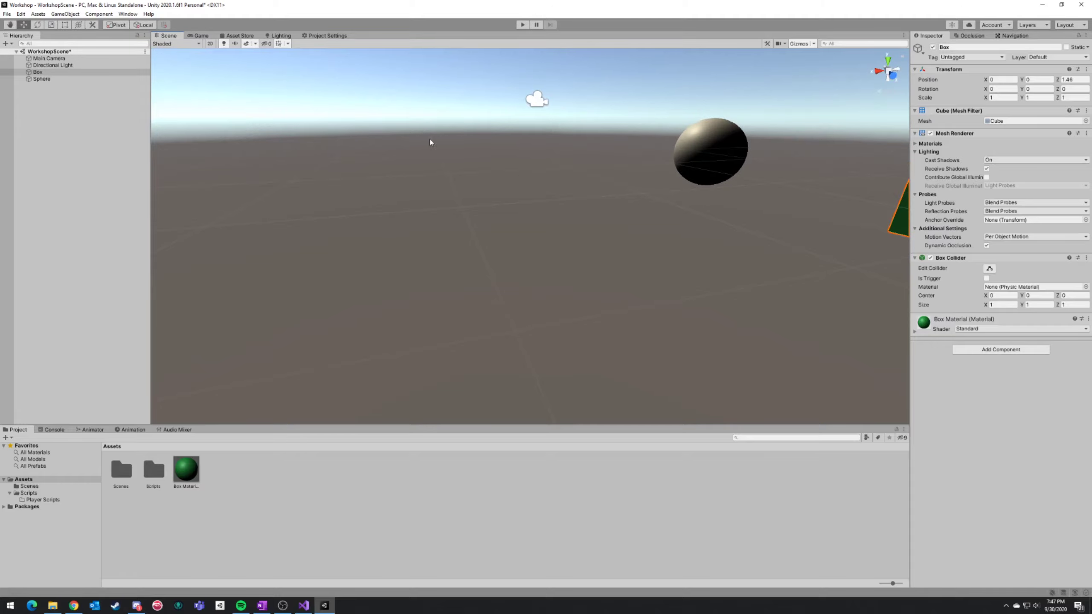
right_click_drag(430, 142, 571, 174)
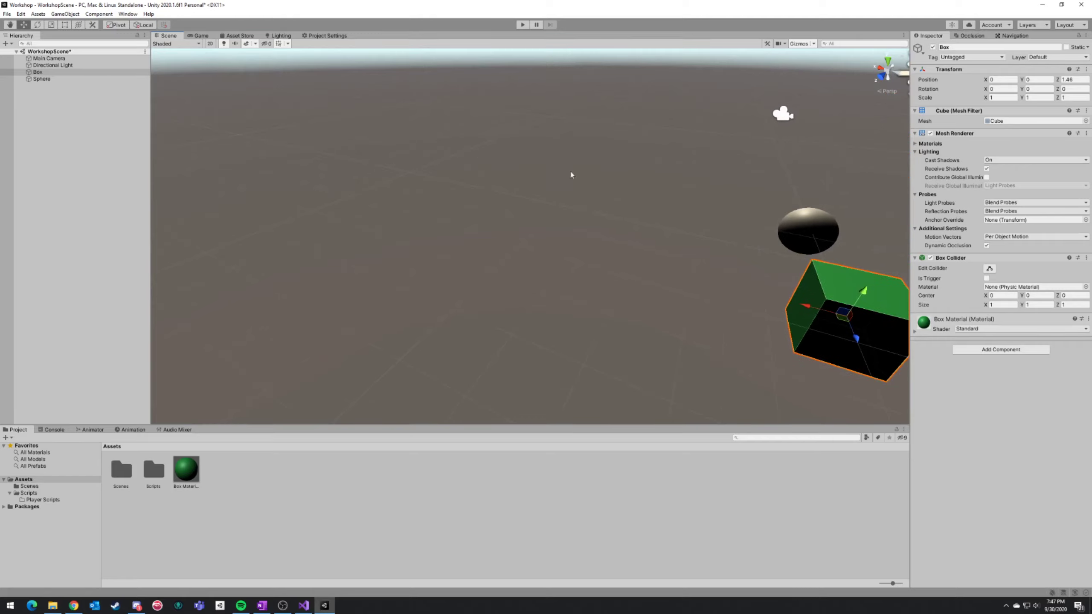
left_click(623, 193)
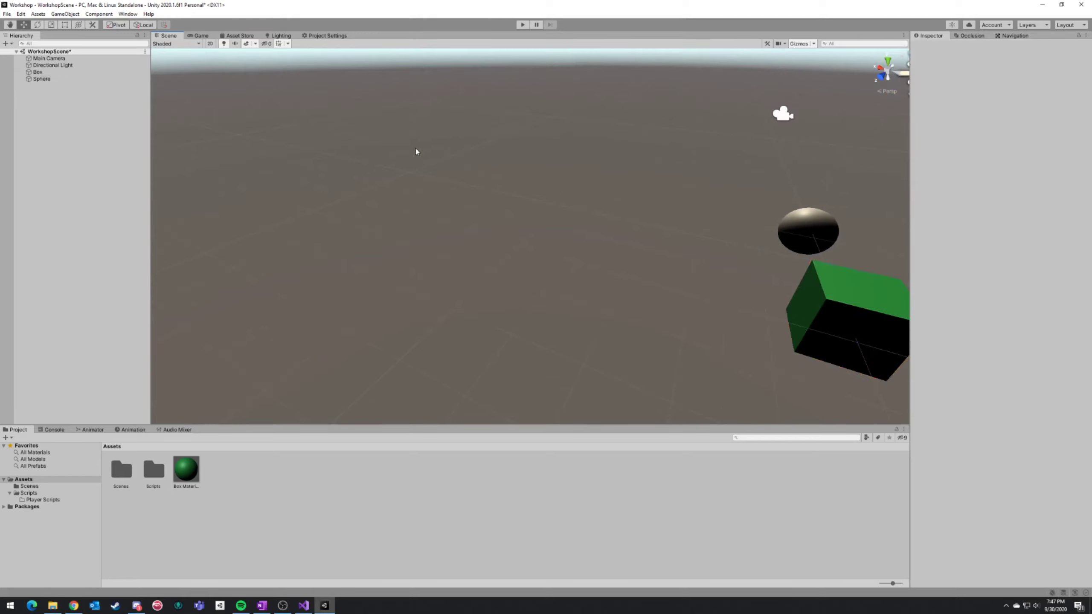
right_click_drag(471, 178, 744, 307)
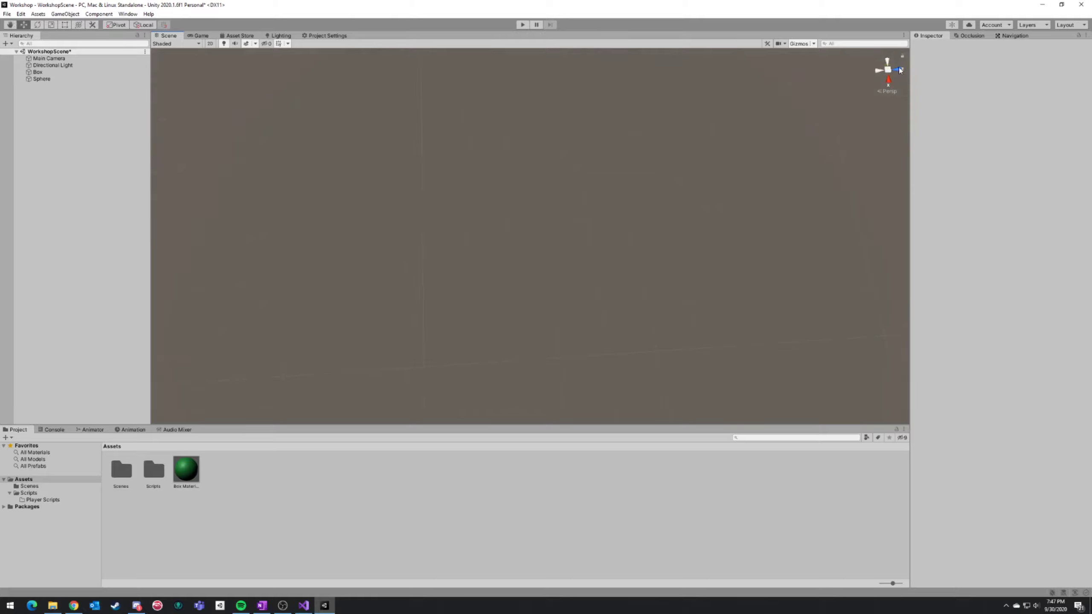
right_click_drag(645, 258, 609, 120)
left_click_drag(609, 120, 761, 124, "alt")
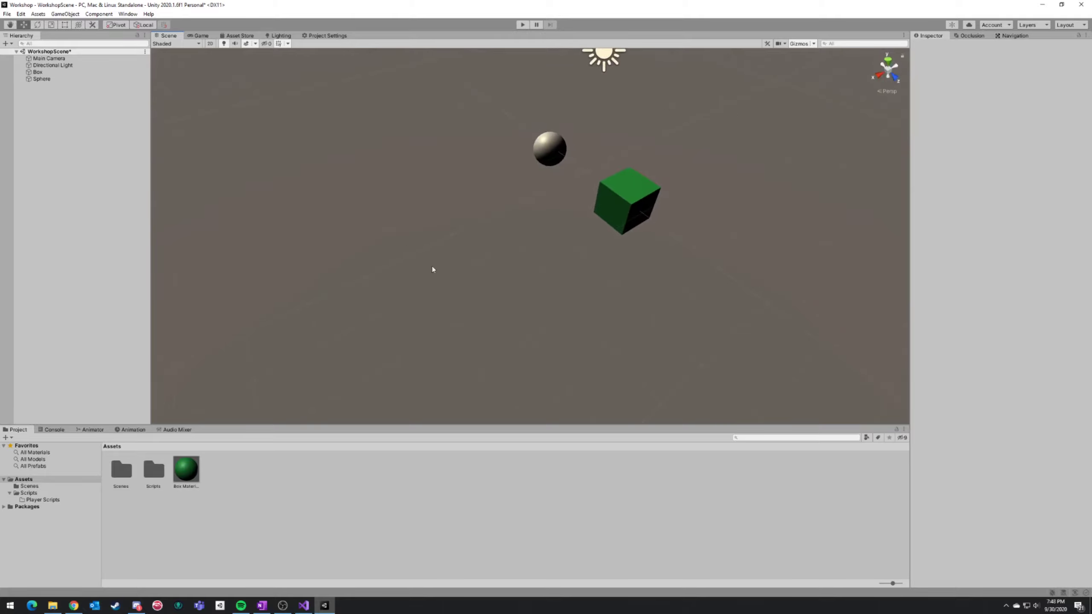
right_click_drag(432, 269, 549, 153)
right_click_drag(754, 113, 674, 146)
Select the Box and look through the Physics category of its addable components.
left_click(604, 163)
right_click_drag(604, 162, 750, 140)
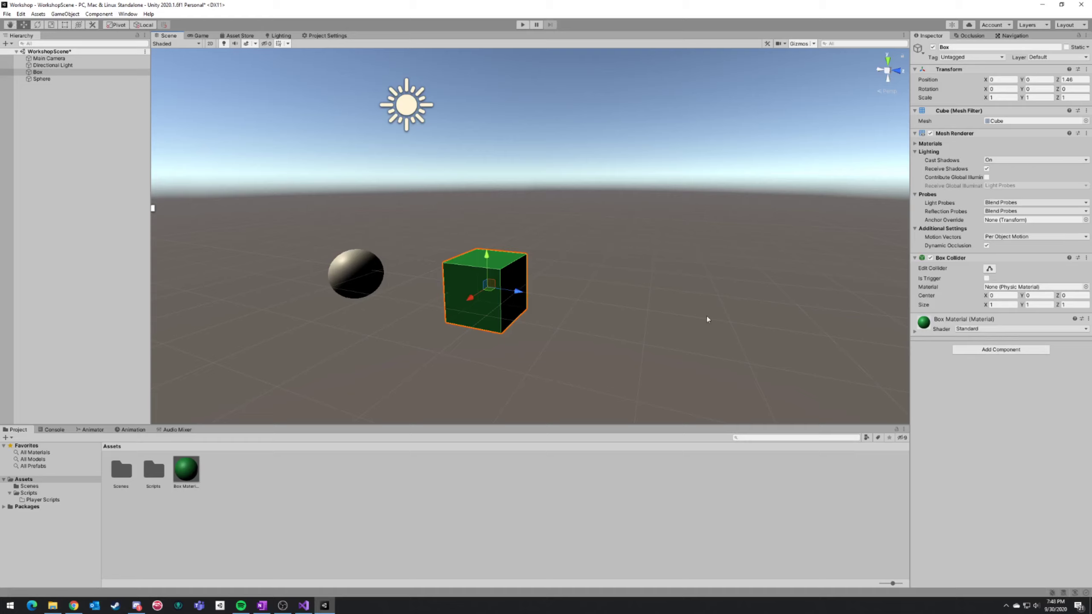
left_click(970, 351)
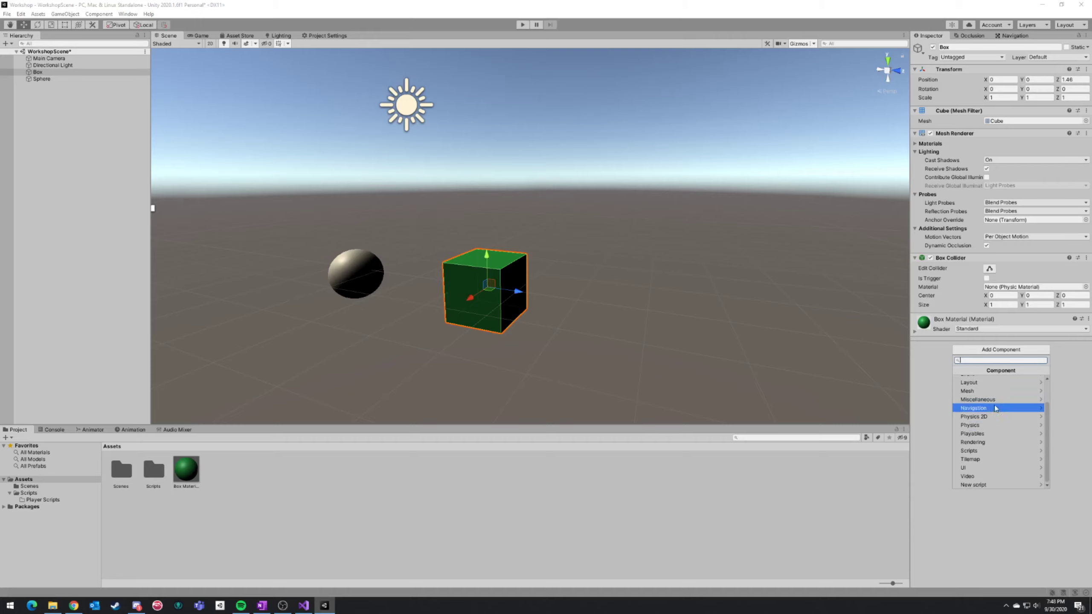
left_click(1042, 424)
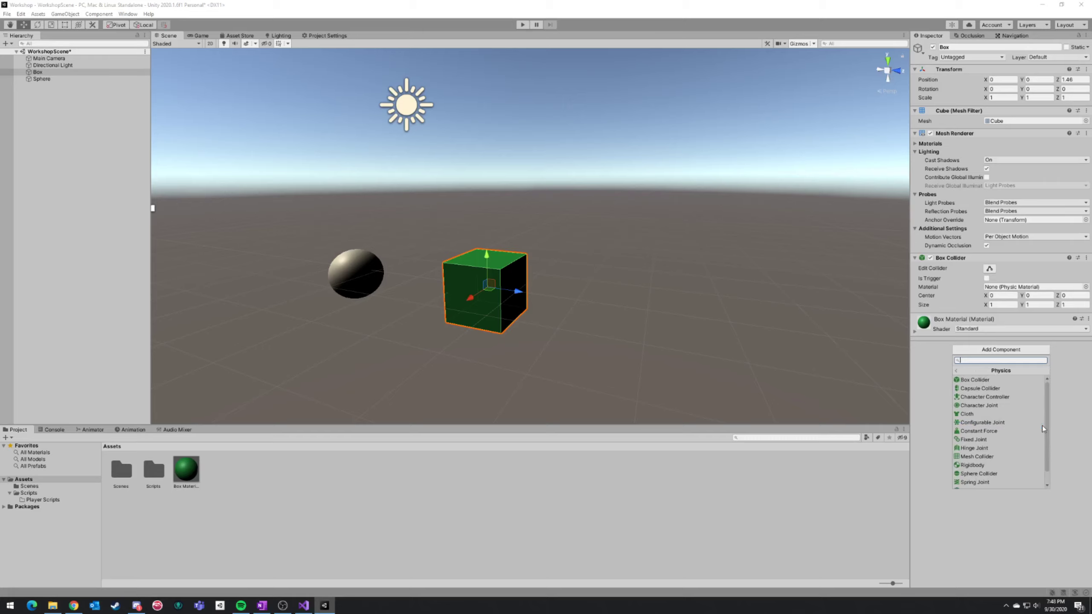
scroll(1049, 419, "down", 2)
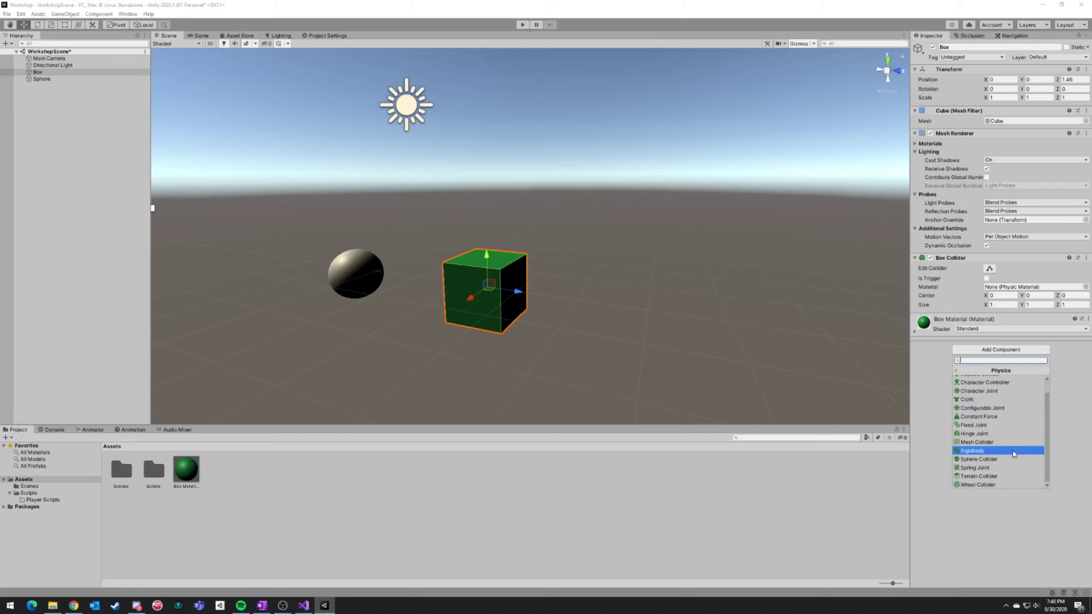
left_click(970, 371)
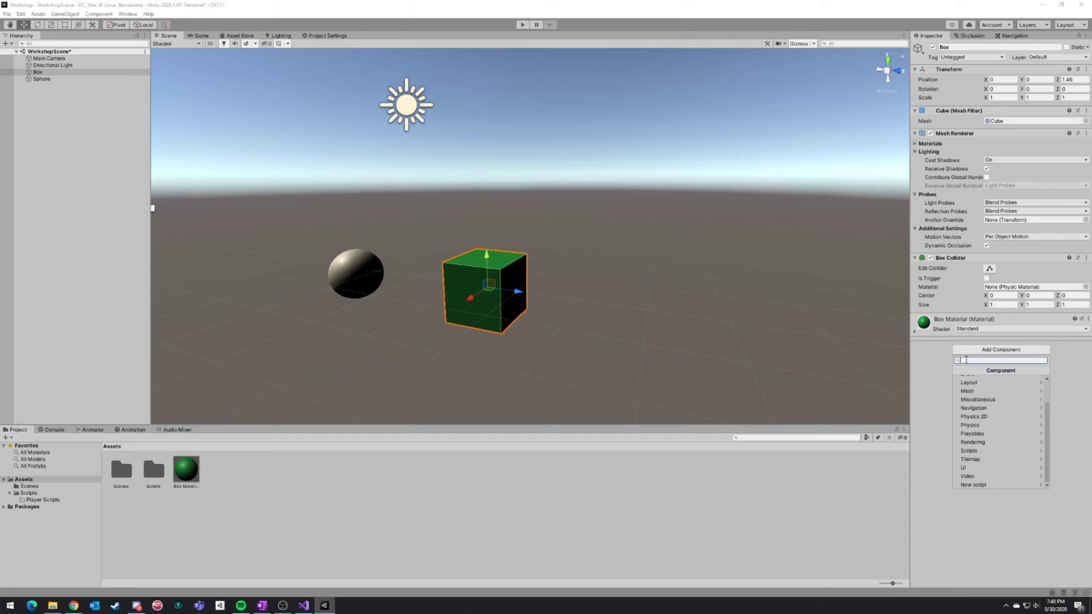
Search the Box's addable components for "rig" and add a Rigidbody to it.
left_click(991, 352)
left_click(994, 353)
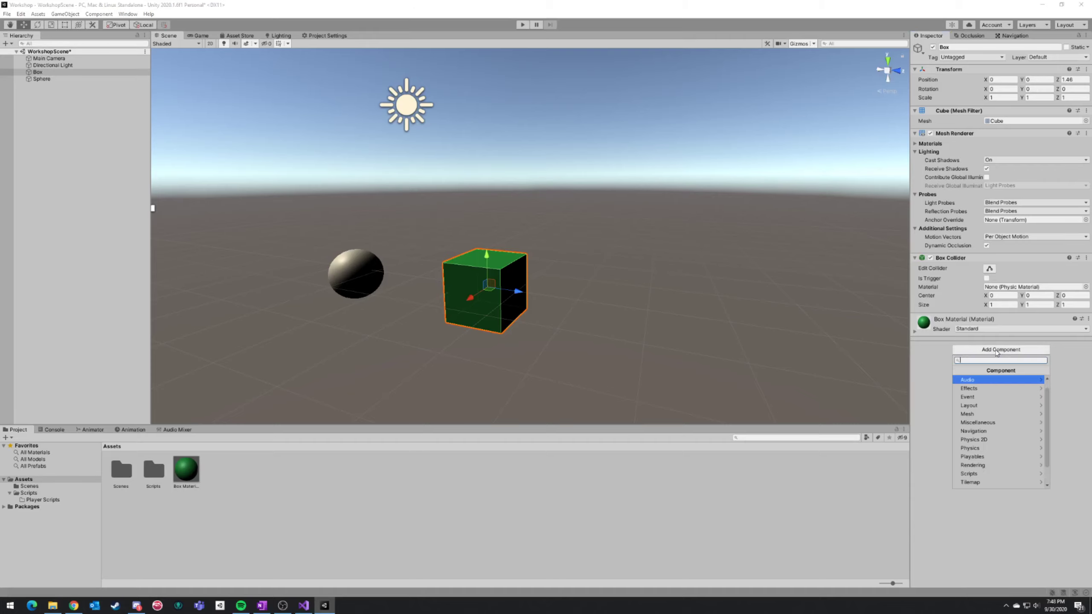
type("ri")
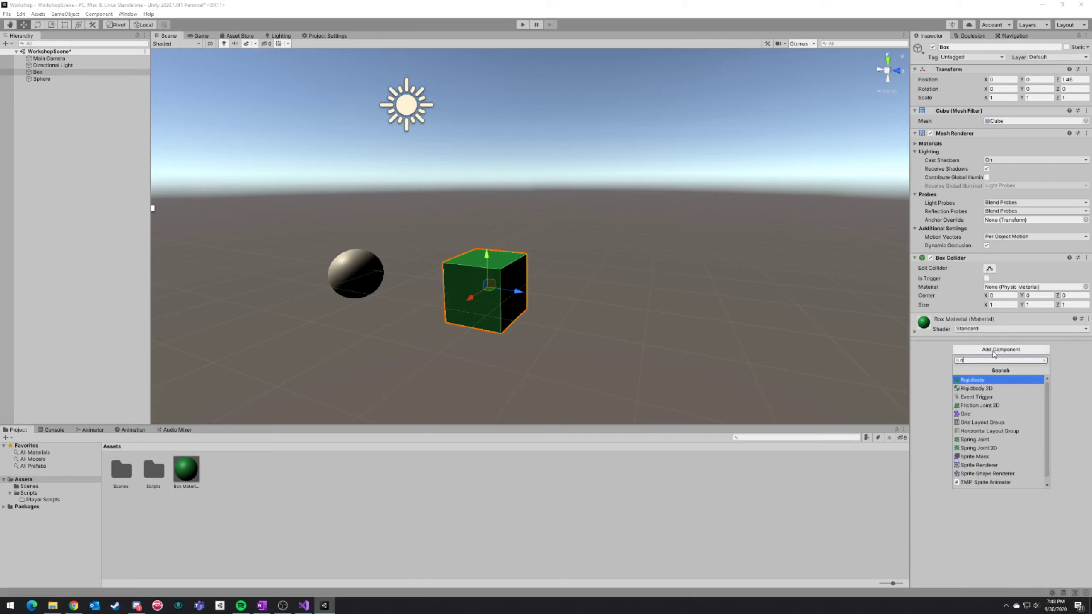
type("g")
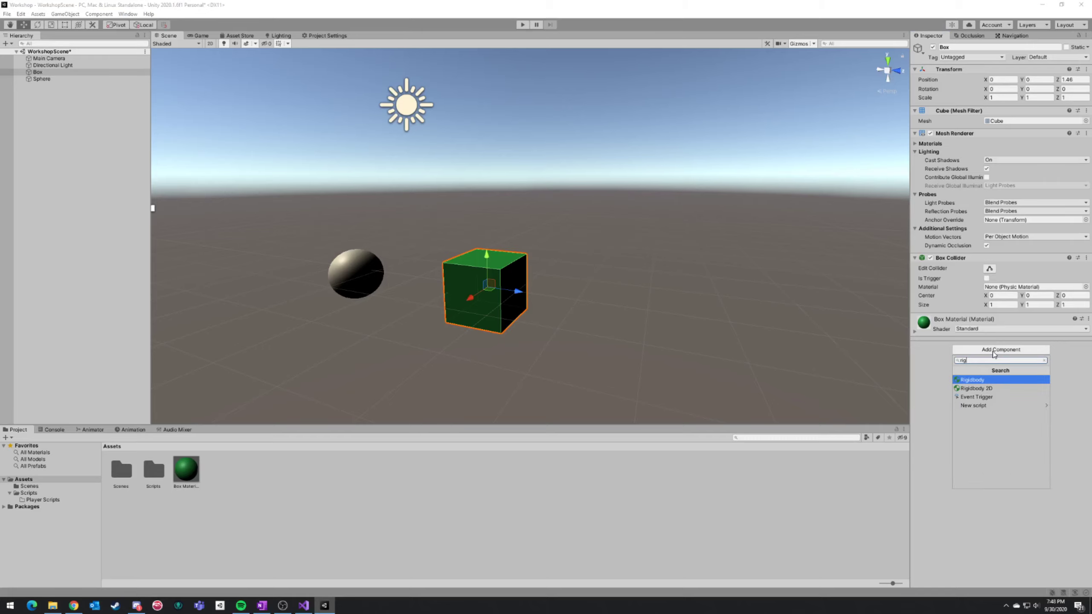
key("Return")
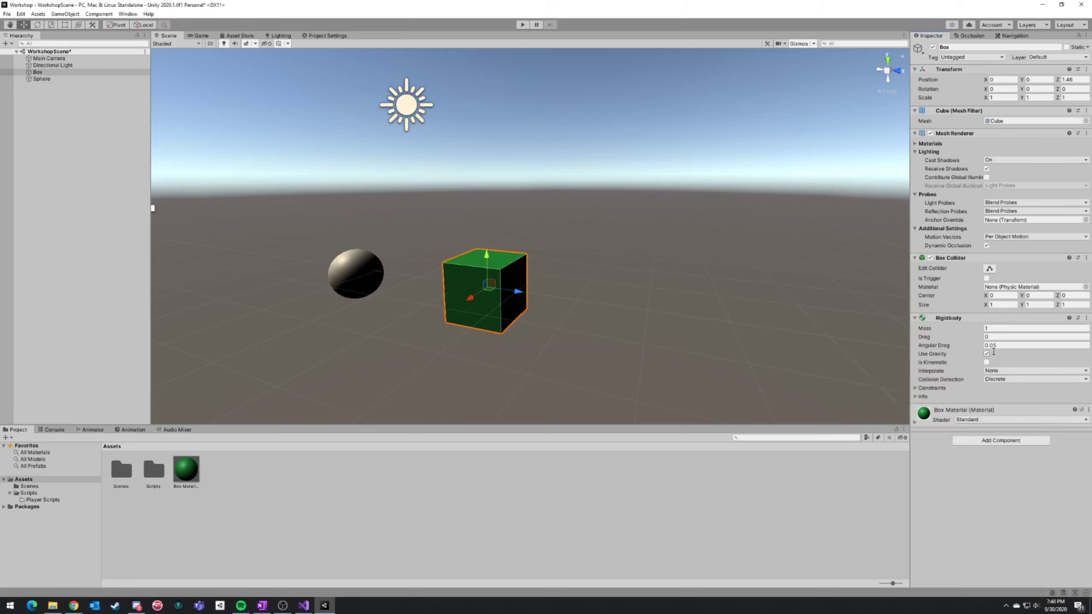
Examine the Box in the scene and look through its Rigidbody settings, including the Constraints group.
right_click_drag(807, 313, 721, 285)
key("w")
key("s")
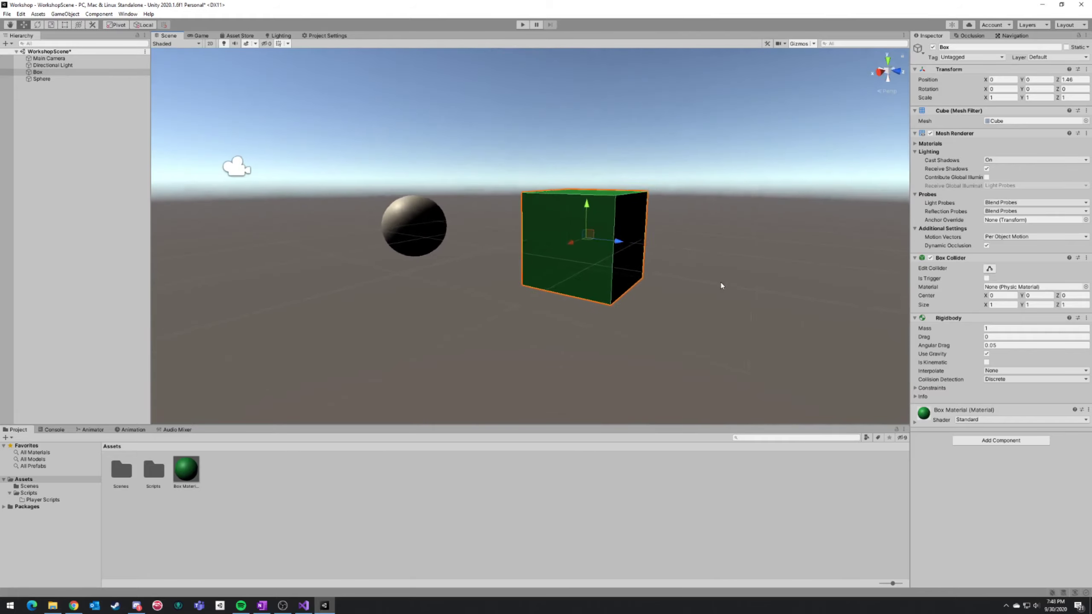
key("f")
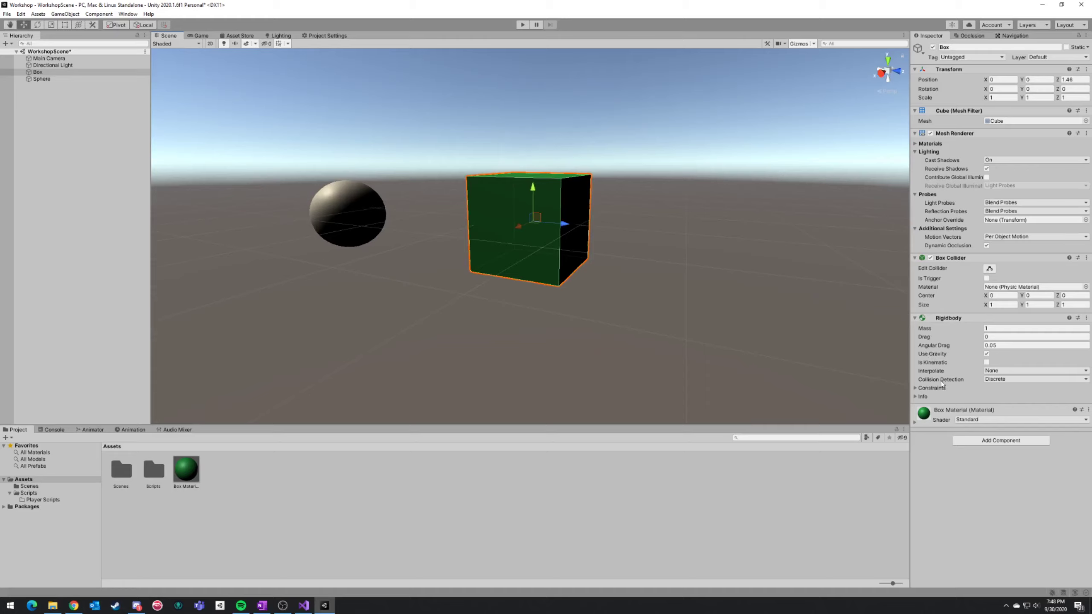
left_click(916, 388)
left_click(916, 389)
left_click_drag(572, 259, 573, 283, "alt")
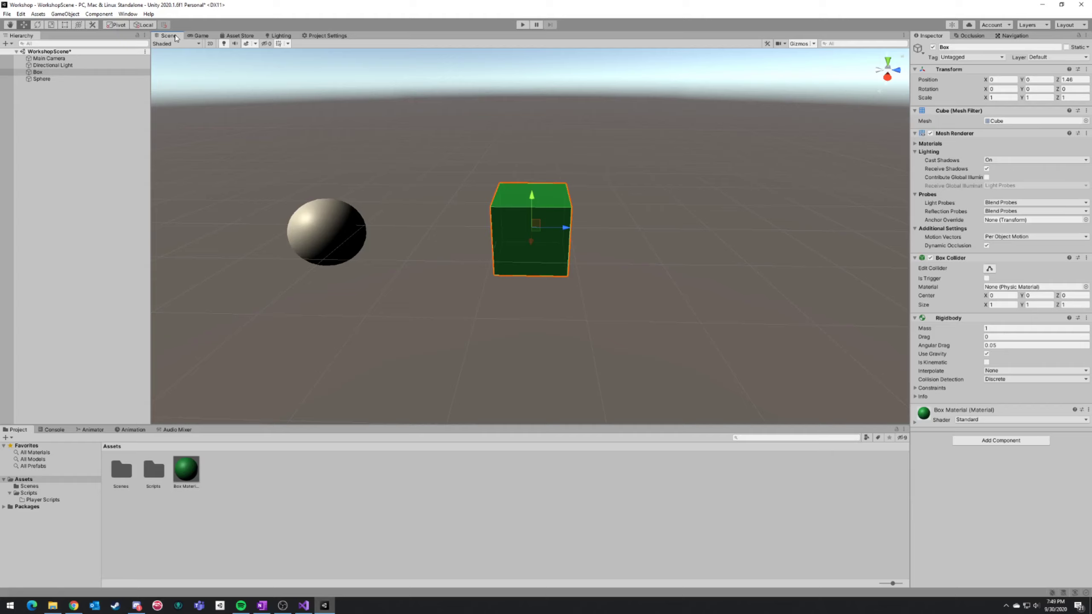
Compare the Scene and Game views of the Box and Sphere, and inspect the Main Camera that provides the game view.
left_click(196, 37)
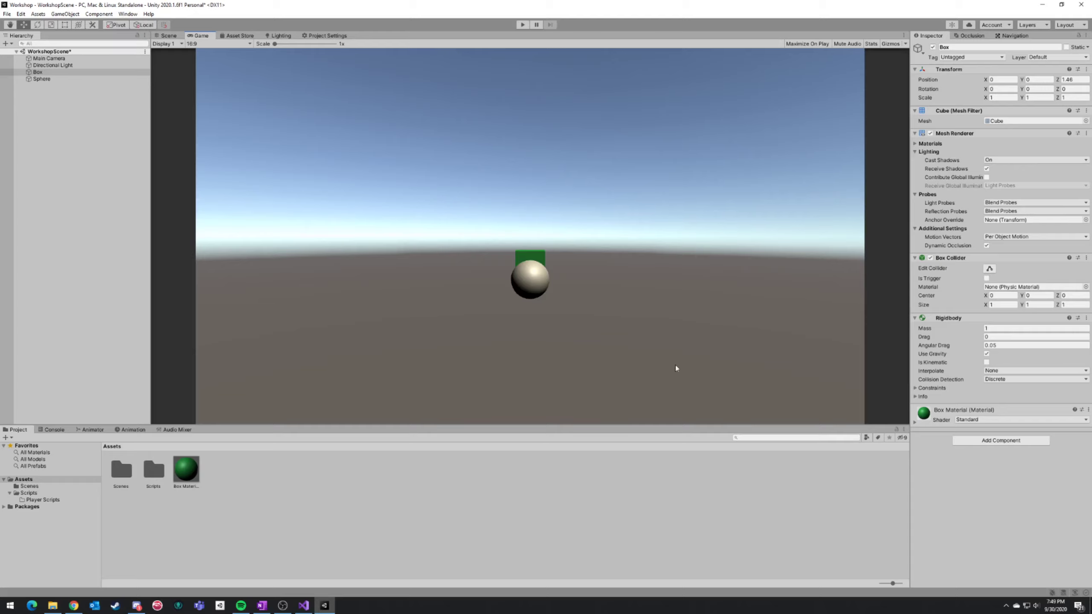
left_click(168, 36)
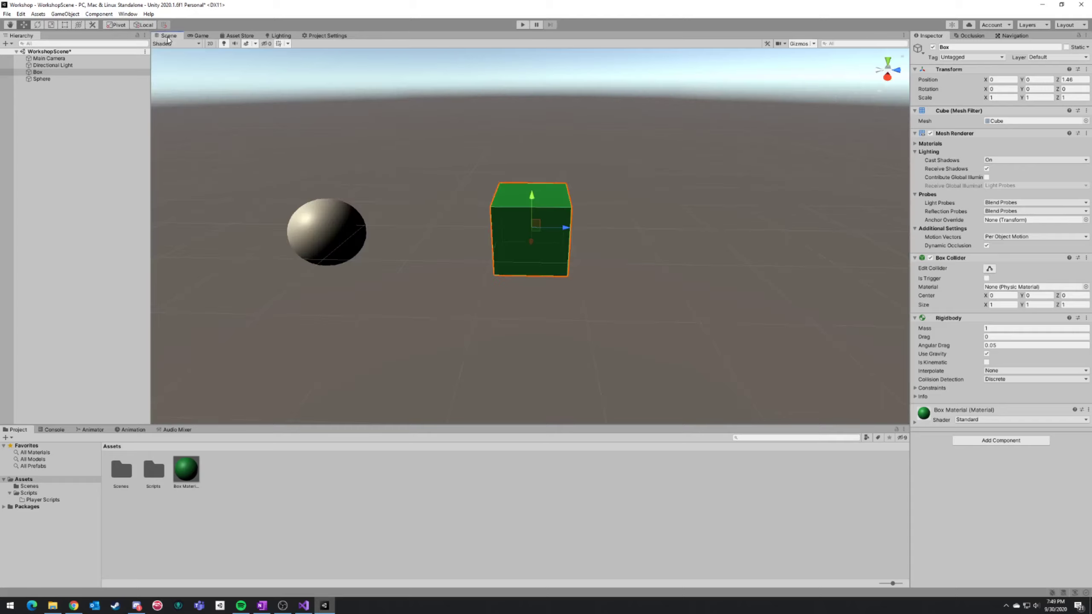
left_click(198, 36)
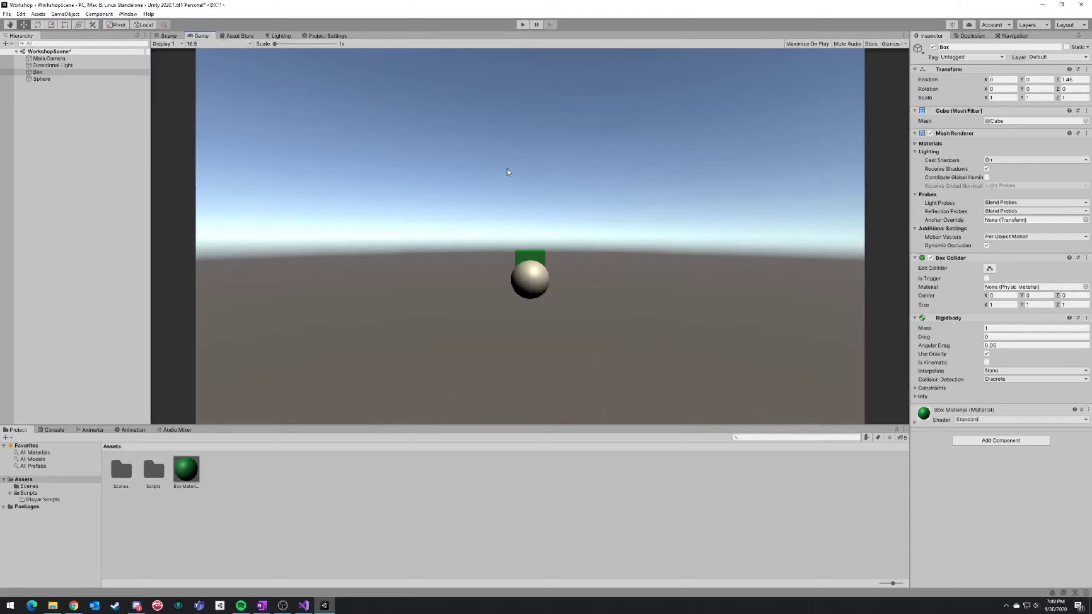
left_click(168, 37)
right_click_drag(529, 186, 484, 160)
left_click(490, 243)
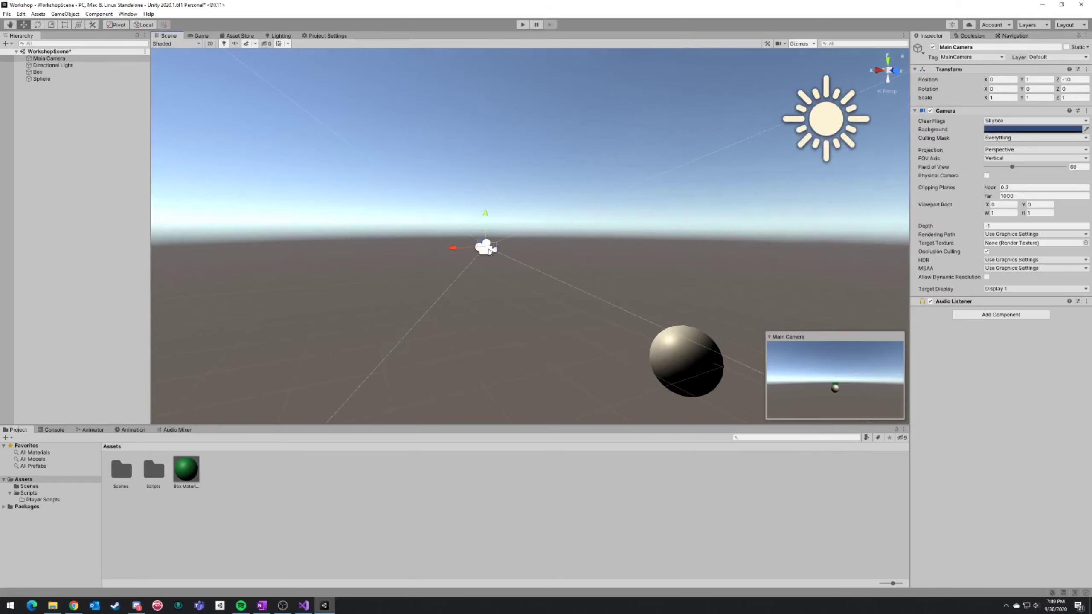
right_click_drag(494, 242, 577, 257)
left_click(201, 36)
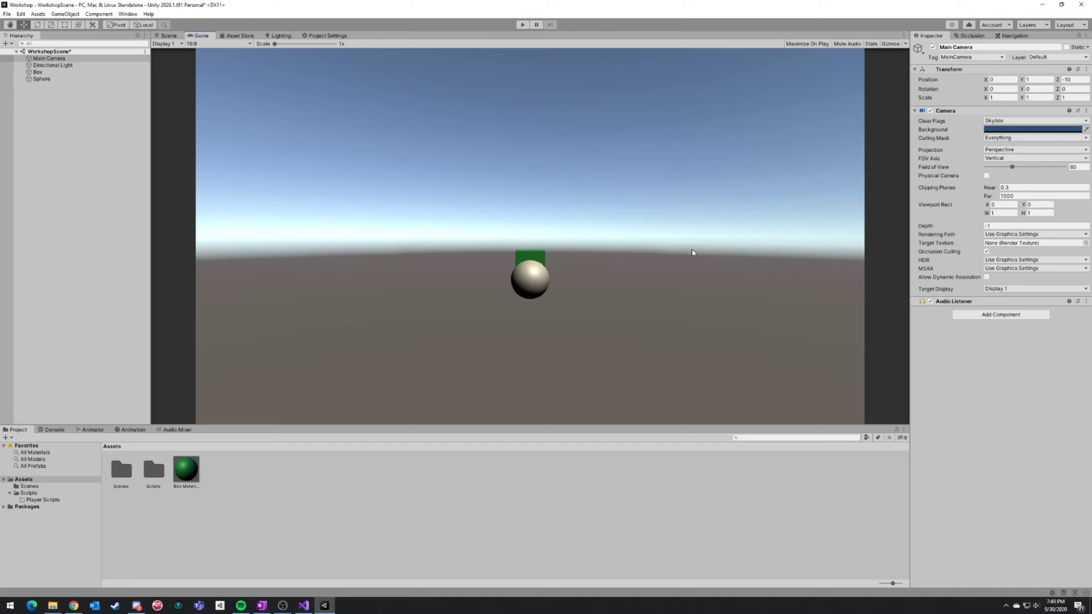
left_click(166, 35)
left_click(599, 301)
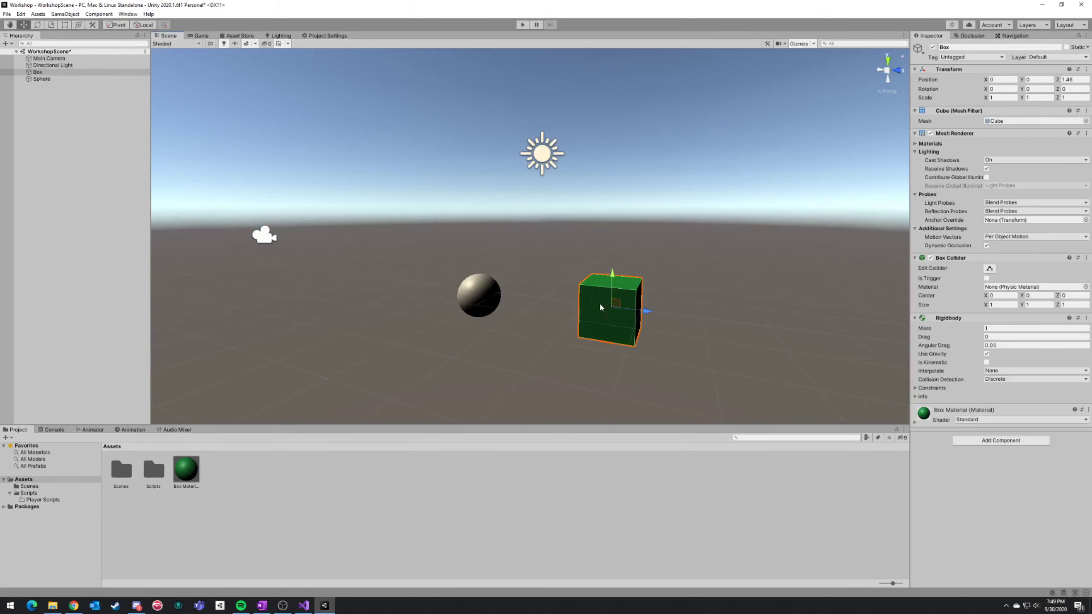
left_click(199, 36)
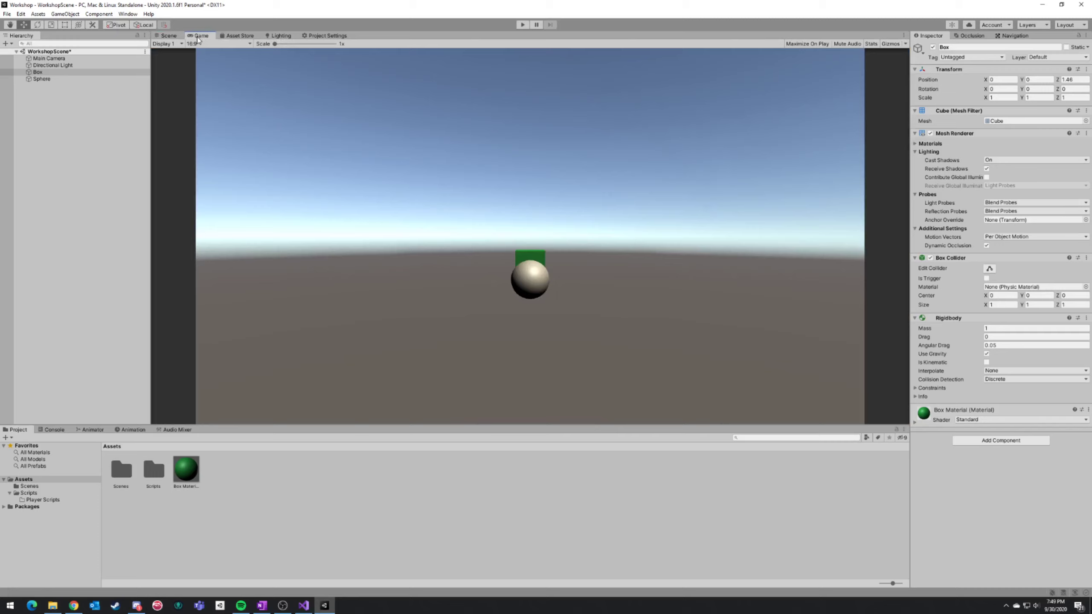
Move the Sphere along the X axis to about 4.96 so it no longer blocks the camera's view of the Box.
left_click(168, 36)
left_click(490, 303)
left_click_drag(449, 303, 366, 354)
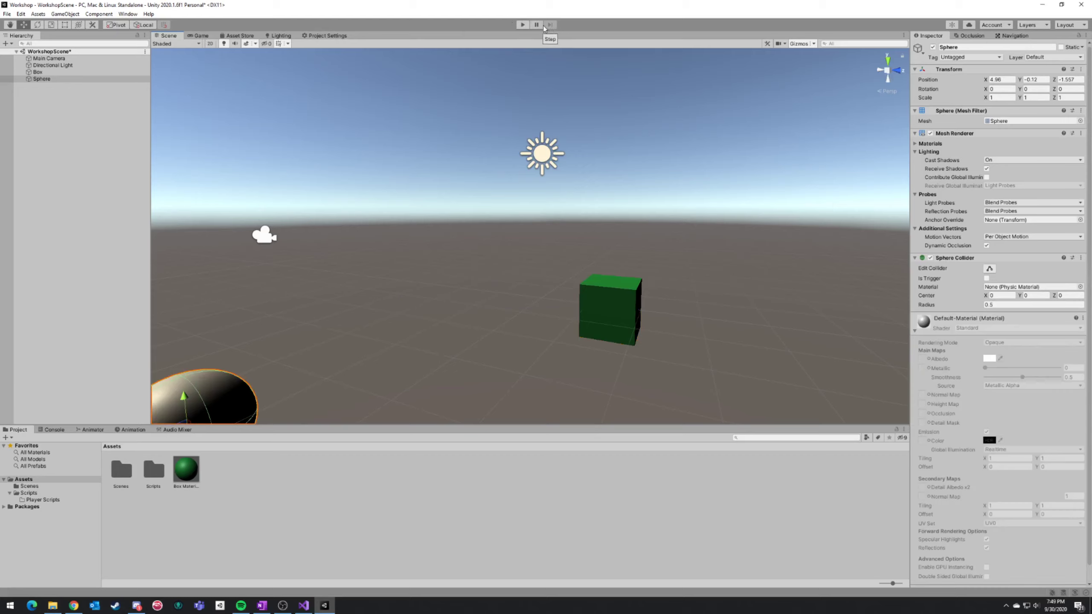
Run and stop the game, and examine the Box in the Scene and Game views.
left_click(523, 24)
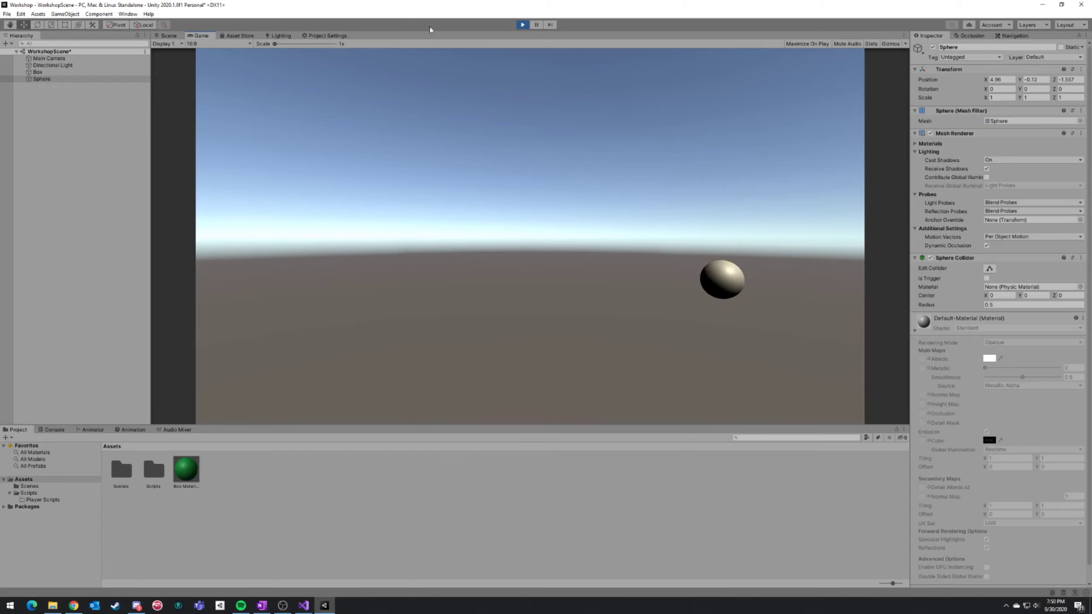
left_click(522, 25)
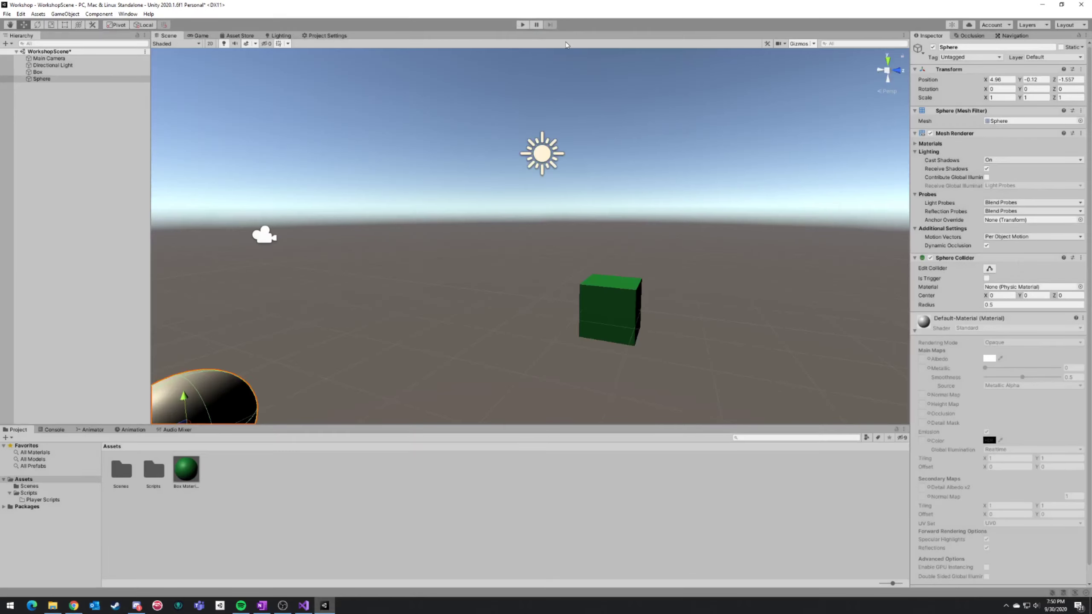
left_click(613, 308)
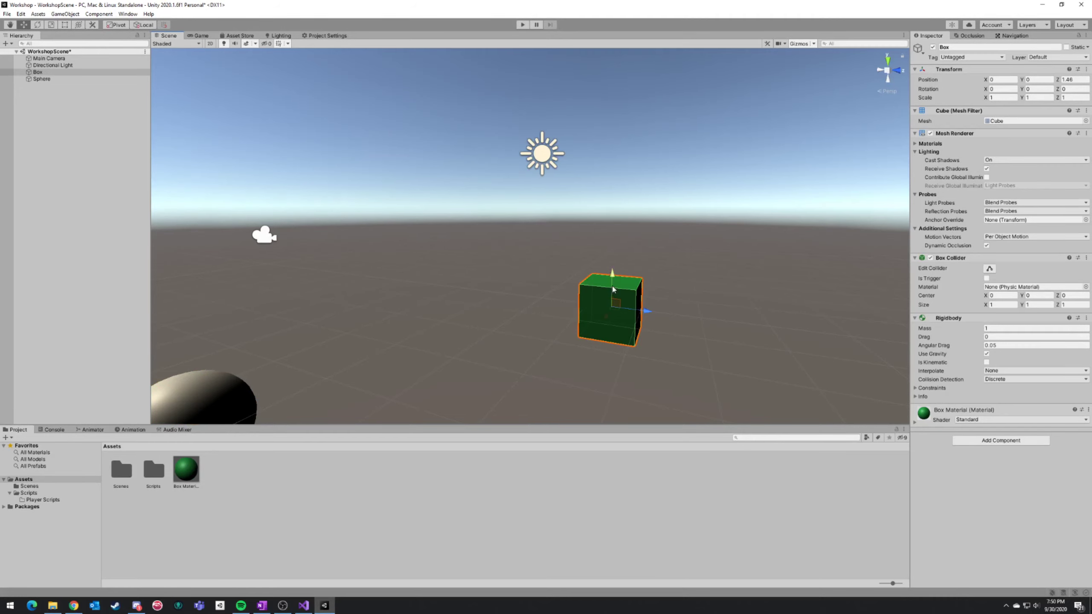
right_click_drag(633, 274, 647, 304)
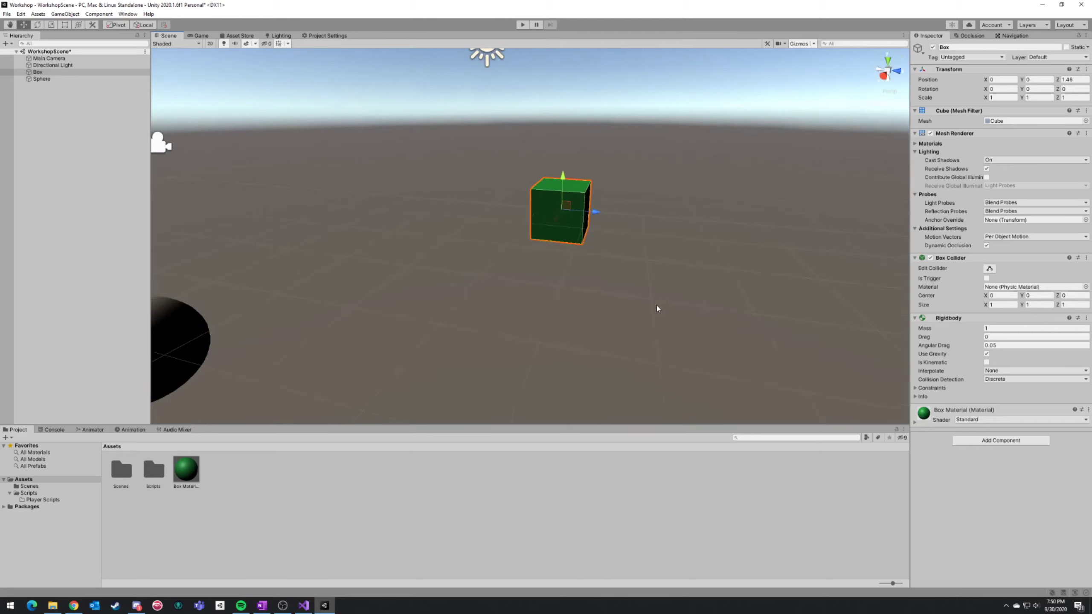
right_click_drag(797, 295, 796, 304)
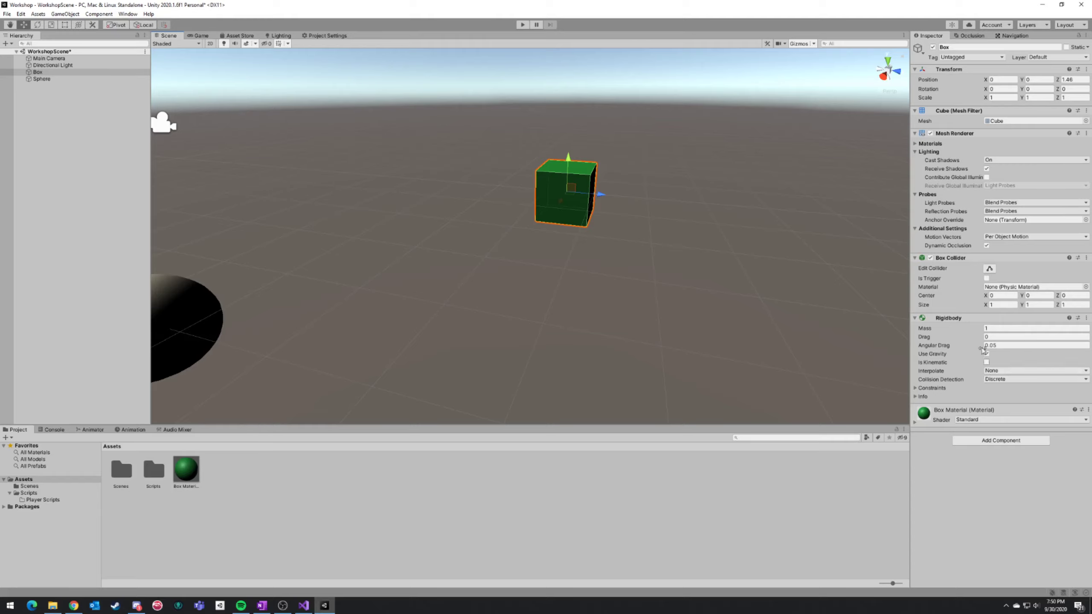
left_click(199, 35)
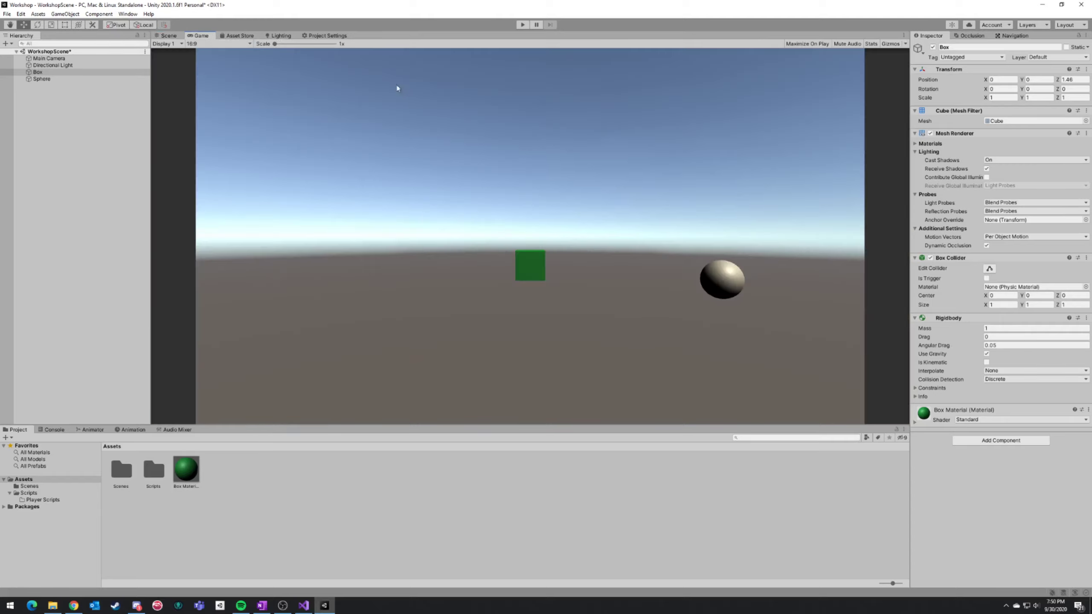
left_click(168, 36)
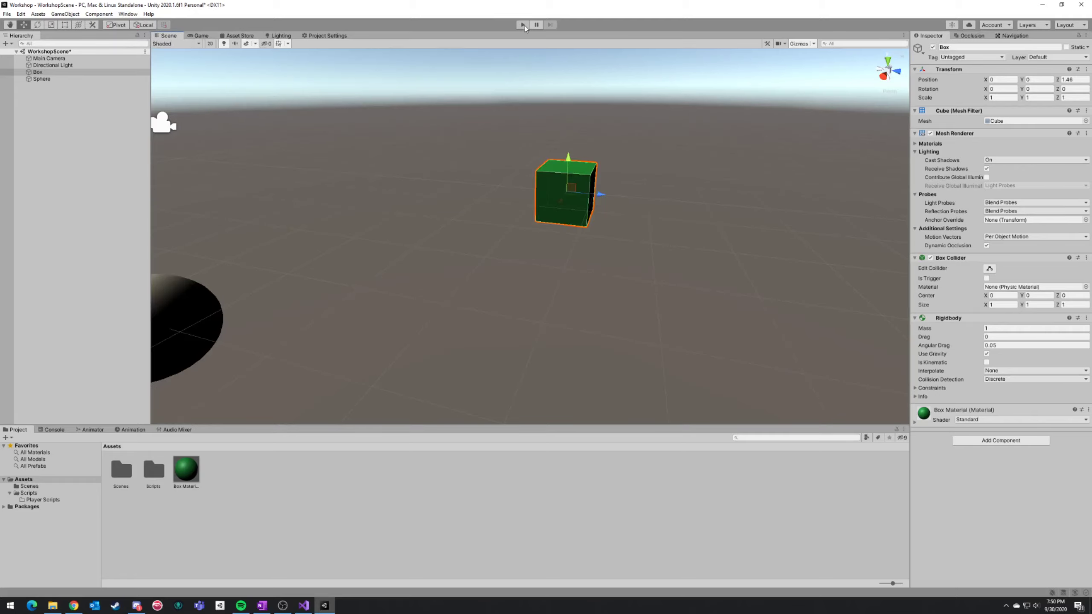
Start play mode, pause it while the Box is falling, and inspect the Box's Y position and surroundings in the Scene view.
left_click(523, 25)
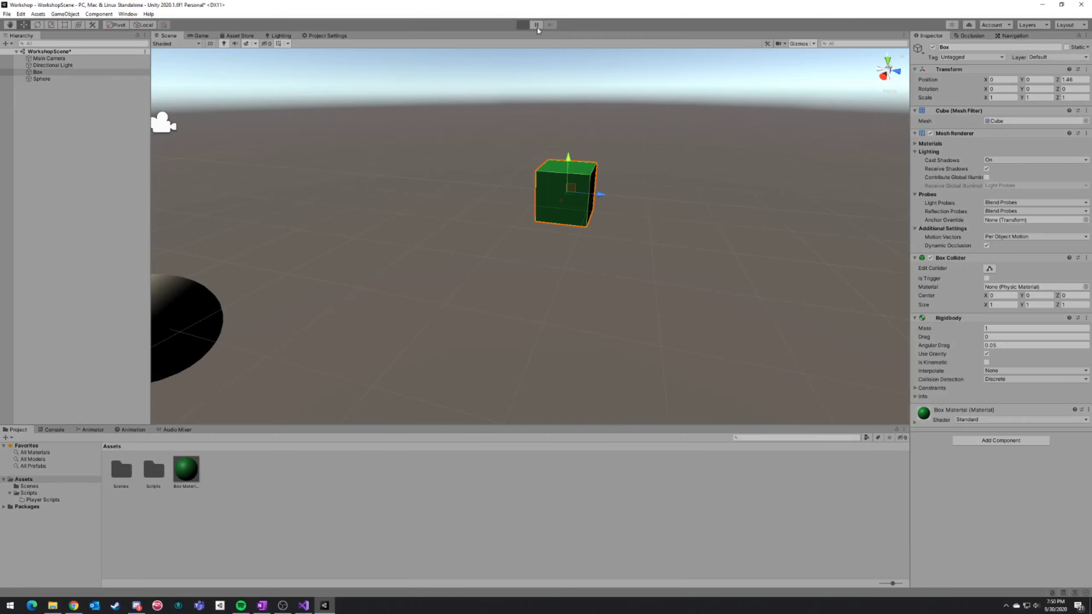
left_click(537, 28)
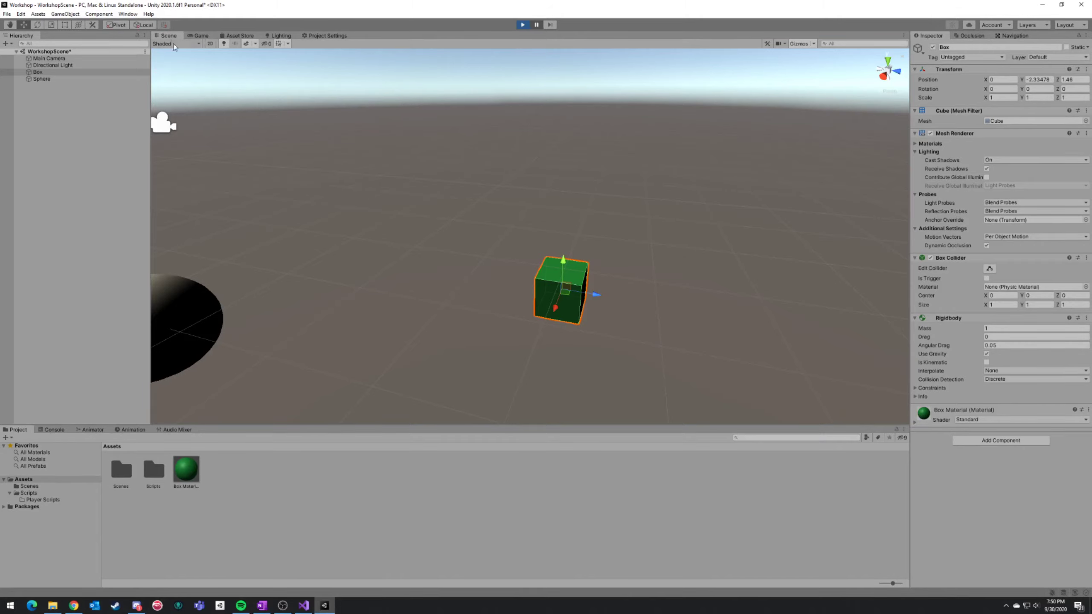
key("a")
right_click_drag(518, 183, 632, 142)
key("w")
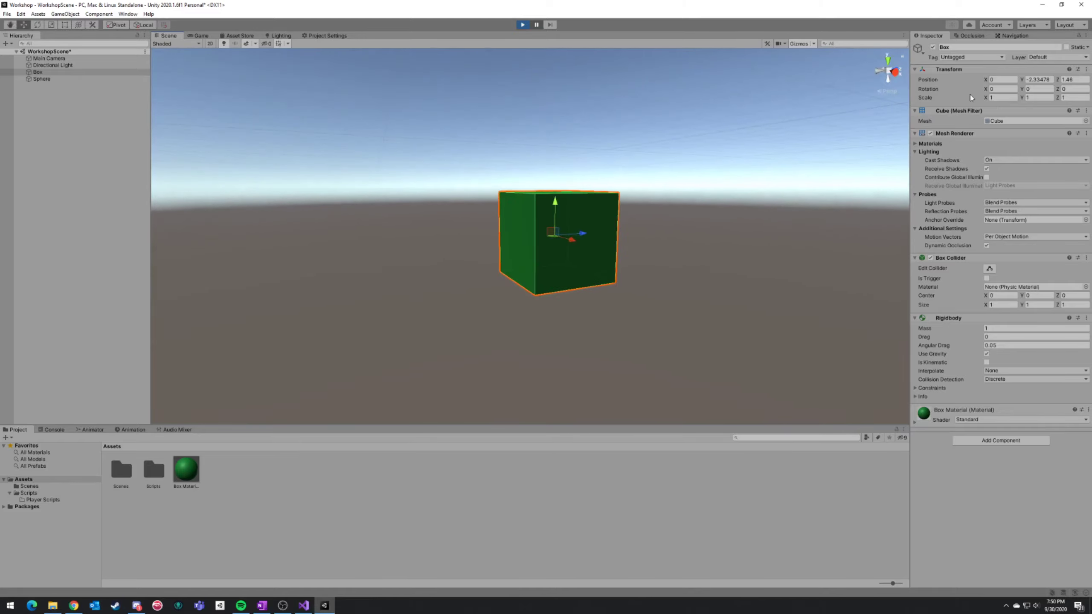
left_click(1029, 81)
left_click_drag(743, 223, 559, 241, "alt")
Compare the paused game in the Game and Scene views, and focus the scene on the Box.
left_click(199, 36)
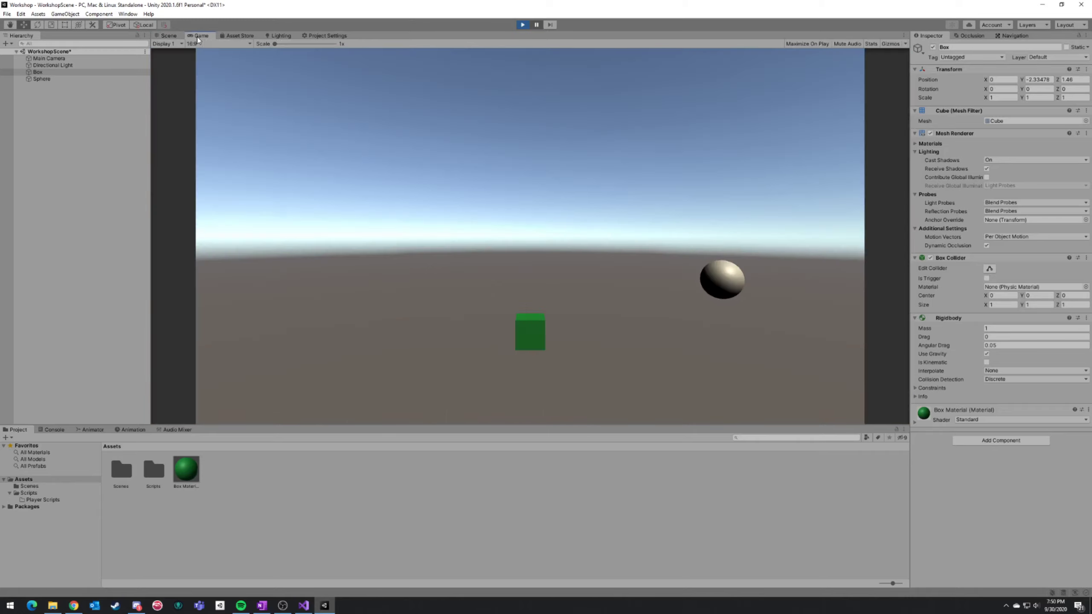
left_click(168, 35)
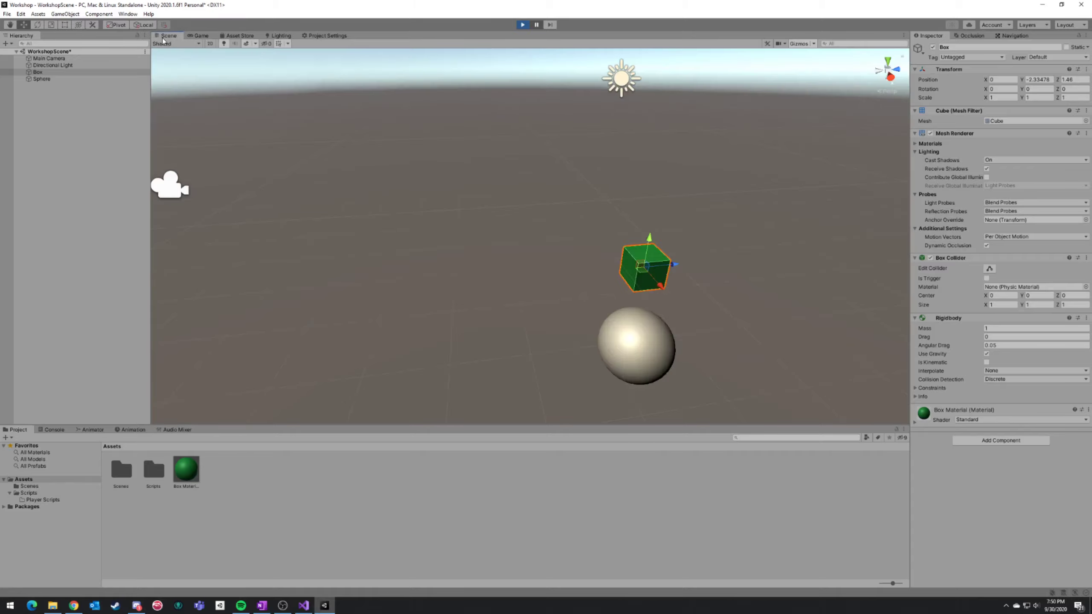
key("f")
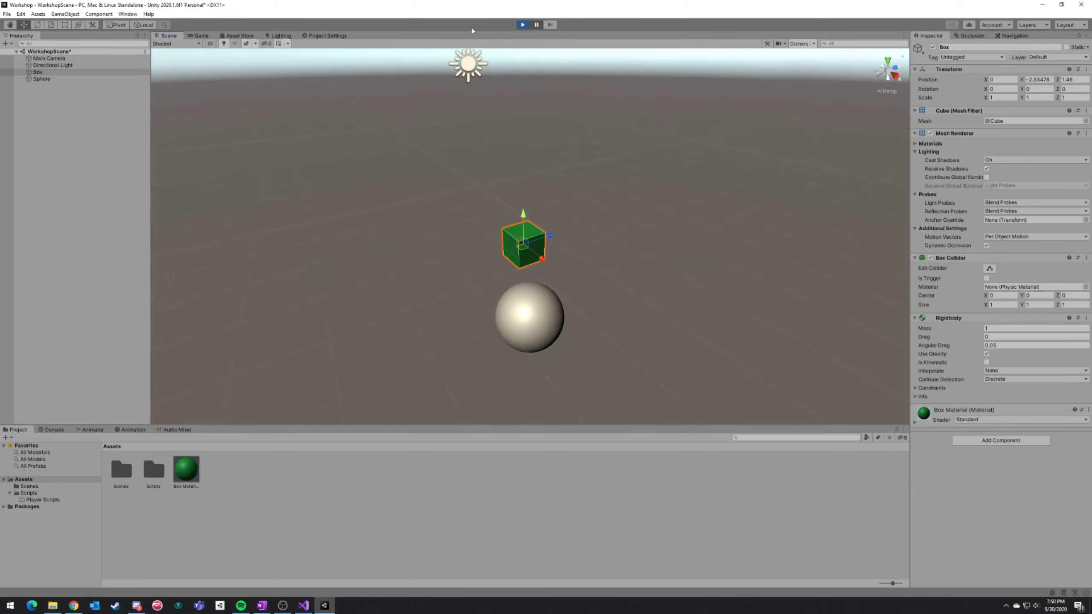
Step the paused game forward frame by frame in the Game view and resume play.
left_click(196, 37)
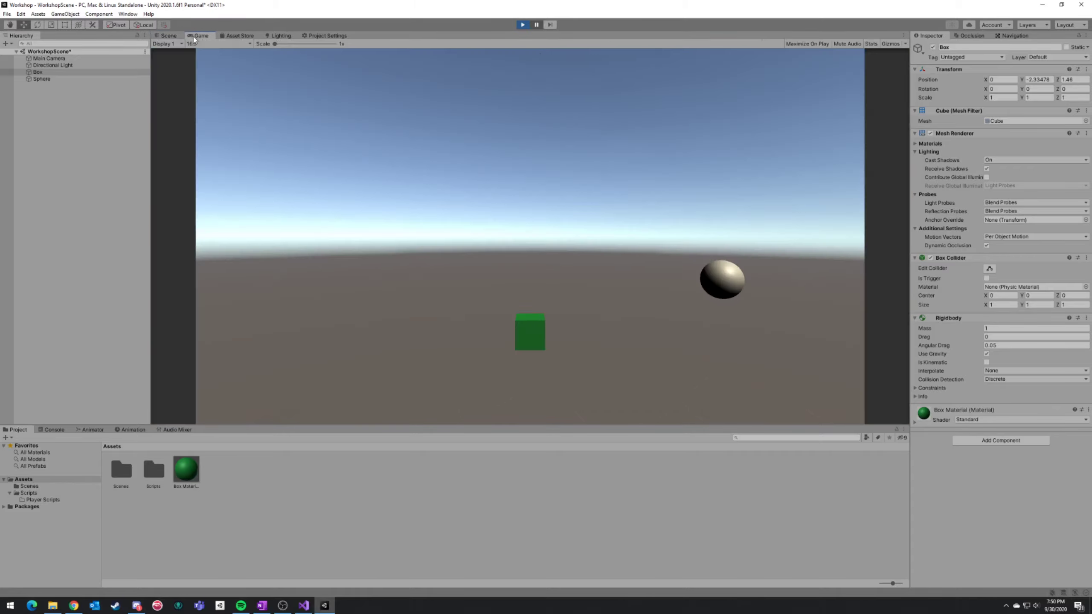
left_click(545, 24)
left_click(553, 25)
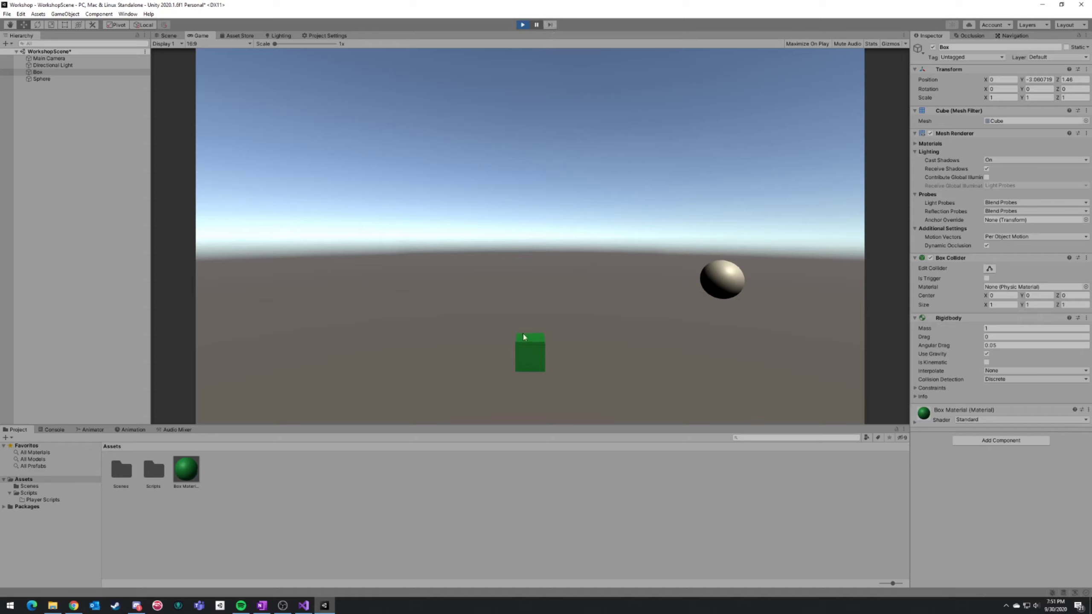
left_click(537, 25)
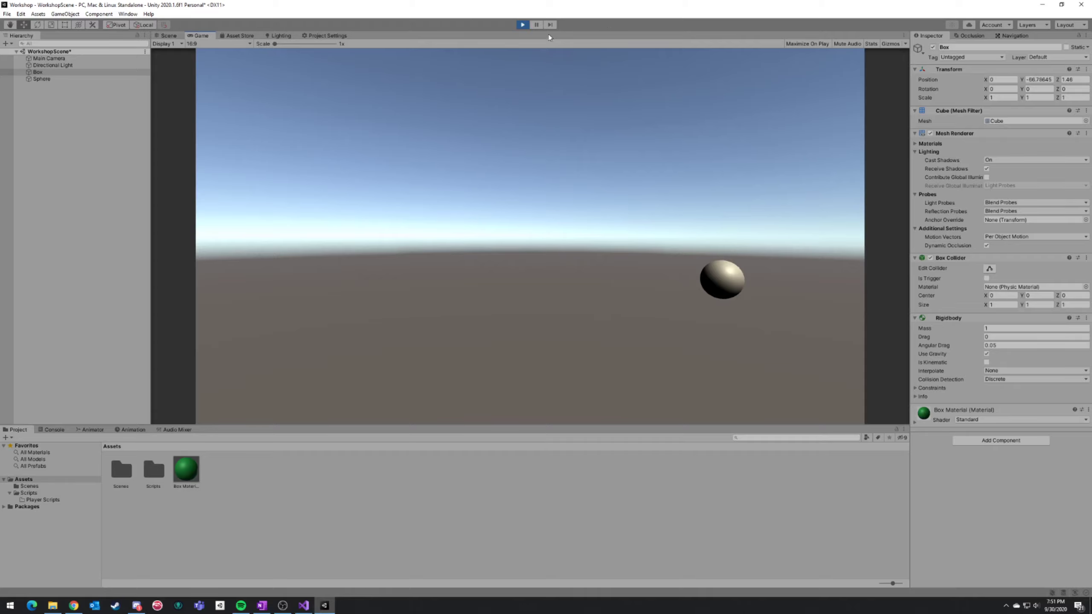
Follow the falling box in the Scene view while the game runs, and stop play mode.
left_click(168, 36)
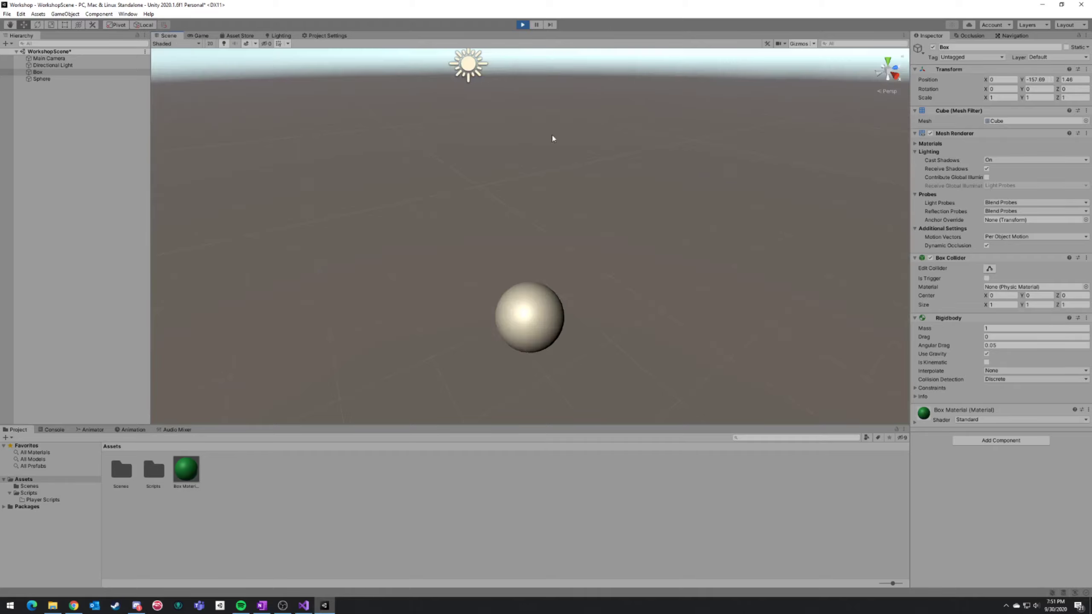
key("shift+f")
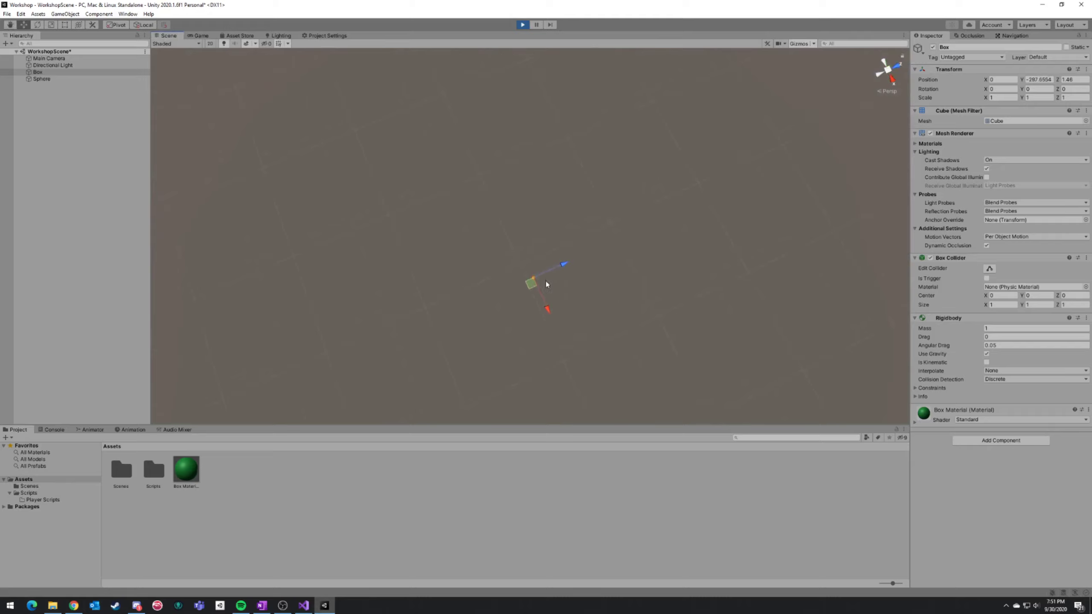
right_click_drag(547, 285, 658, 277)
right_click_drag(837, 187, 570, 221)
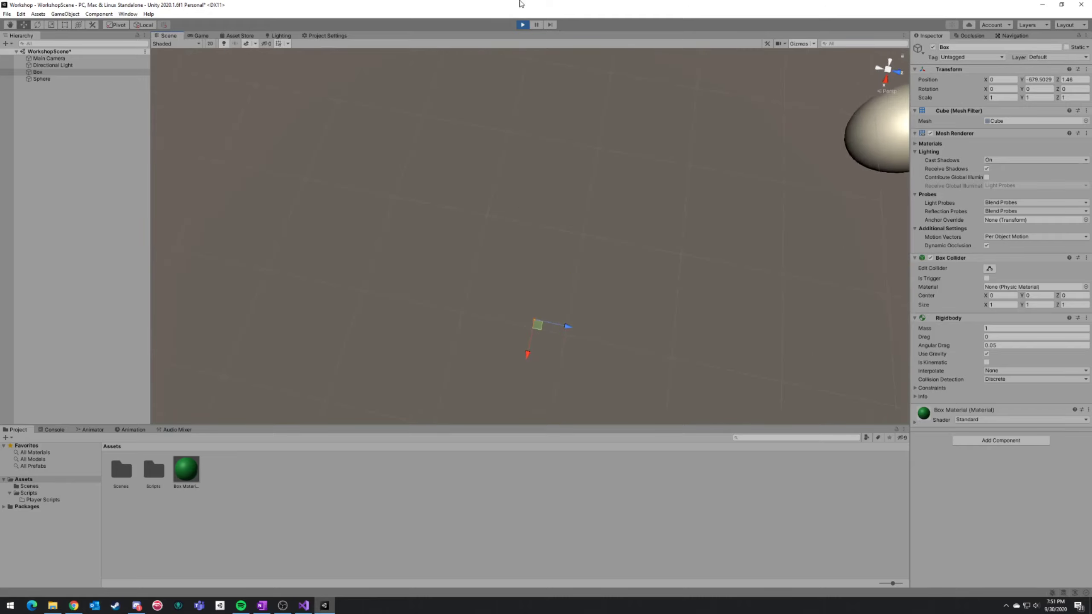
left_click(522, 24)
left_click(200, 35)
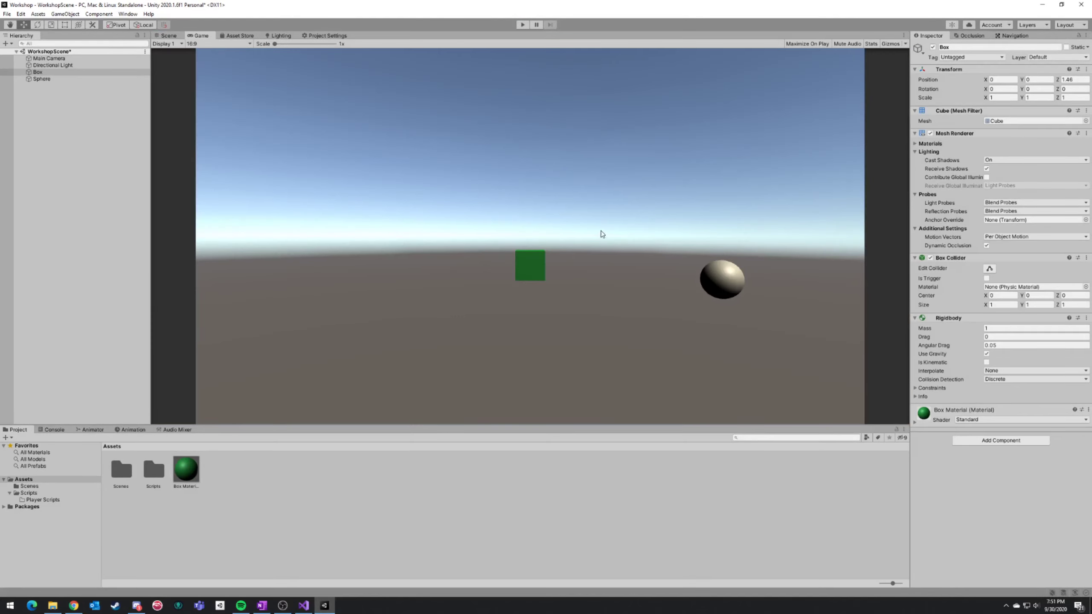
Add a 3D Plane object to the scene.
left_click(168, 36)
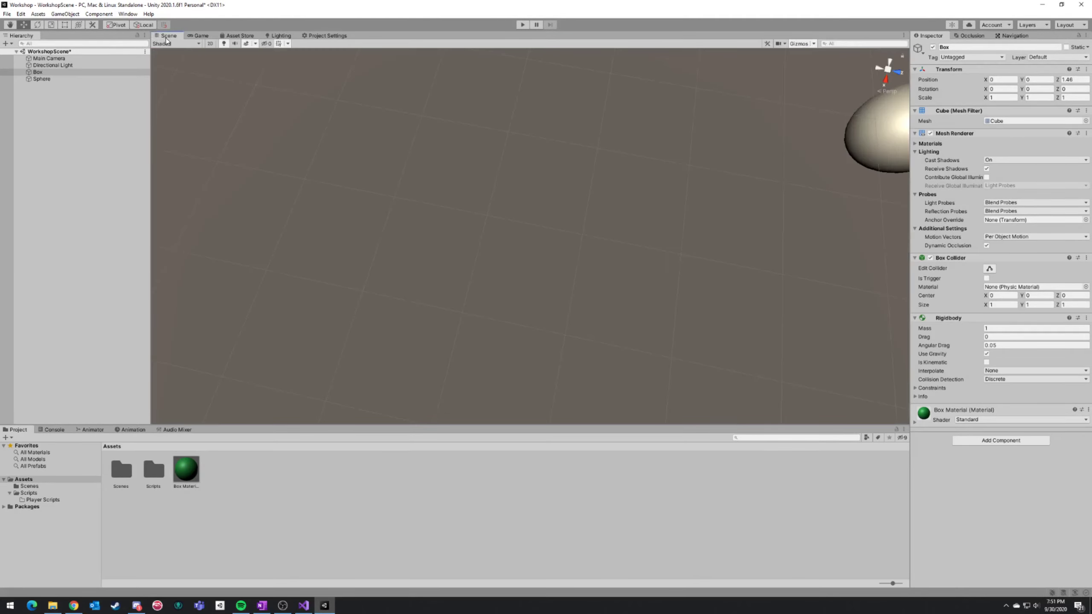
right_click_drag(585, 184, 414, 73)
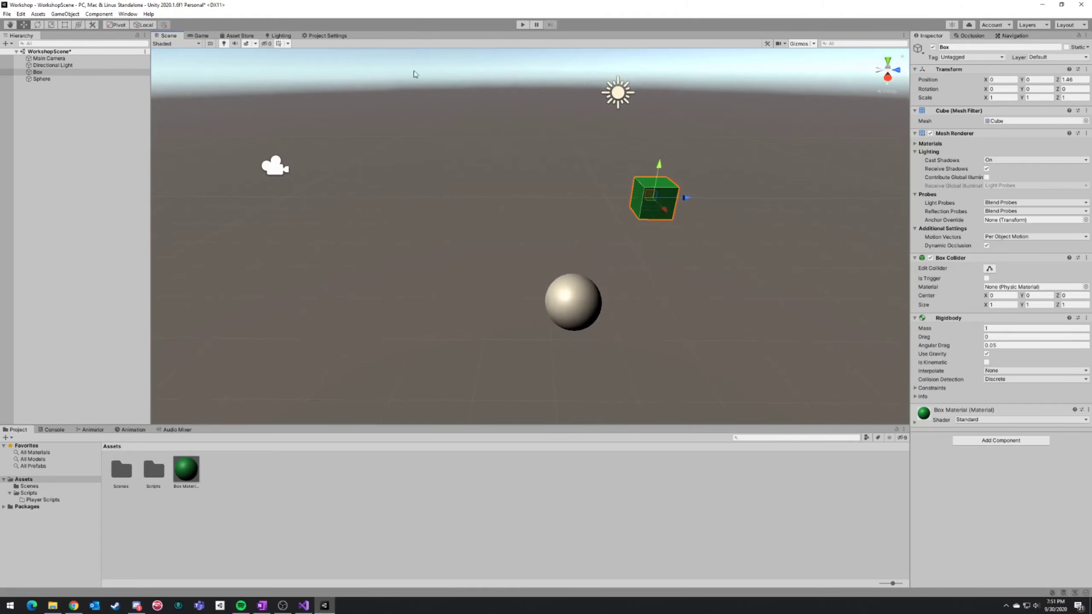
left_click(53, 72)
left_click(60, 116)
right_click(58, 107)
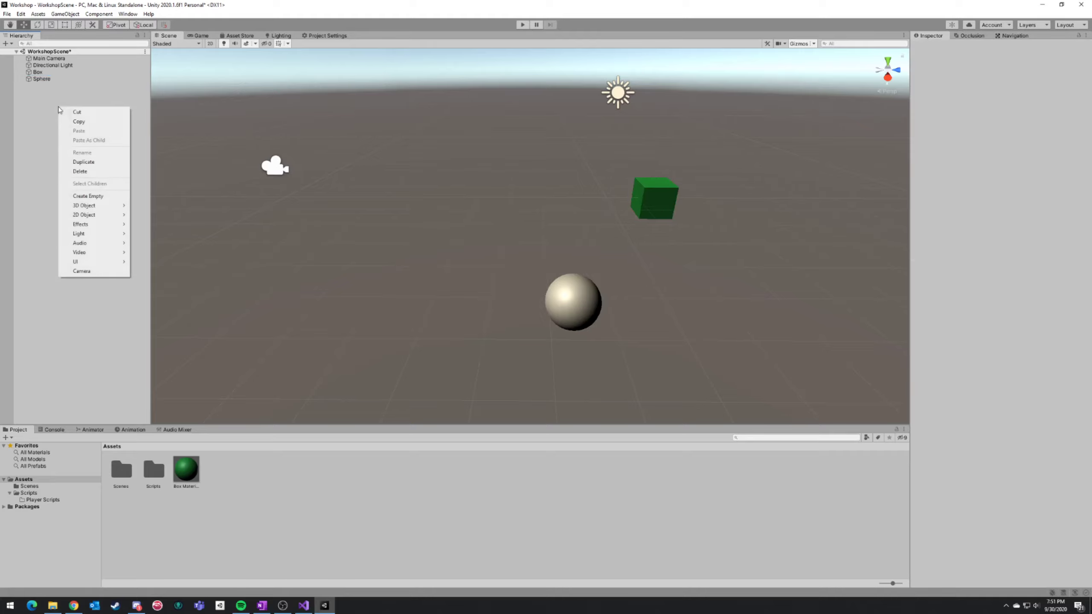
mouse_move(99, 209)
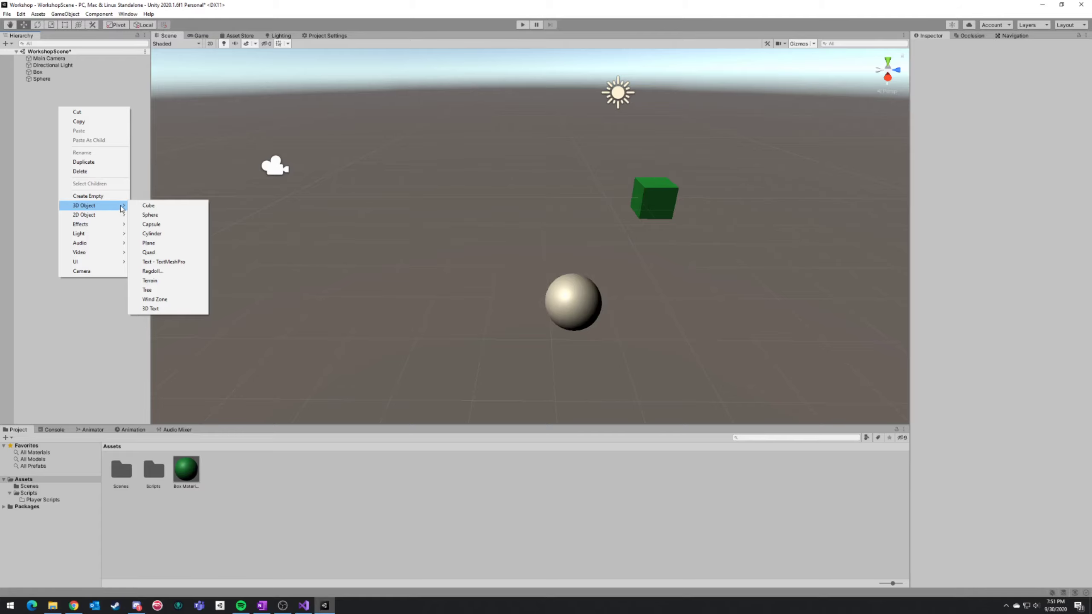
left_click(150, 244)
Set the plane's position to X 0, Y 0, Z 0.
right_click_drag(645, 187, 697, 160)
key("s")
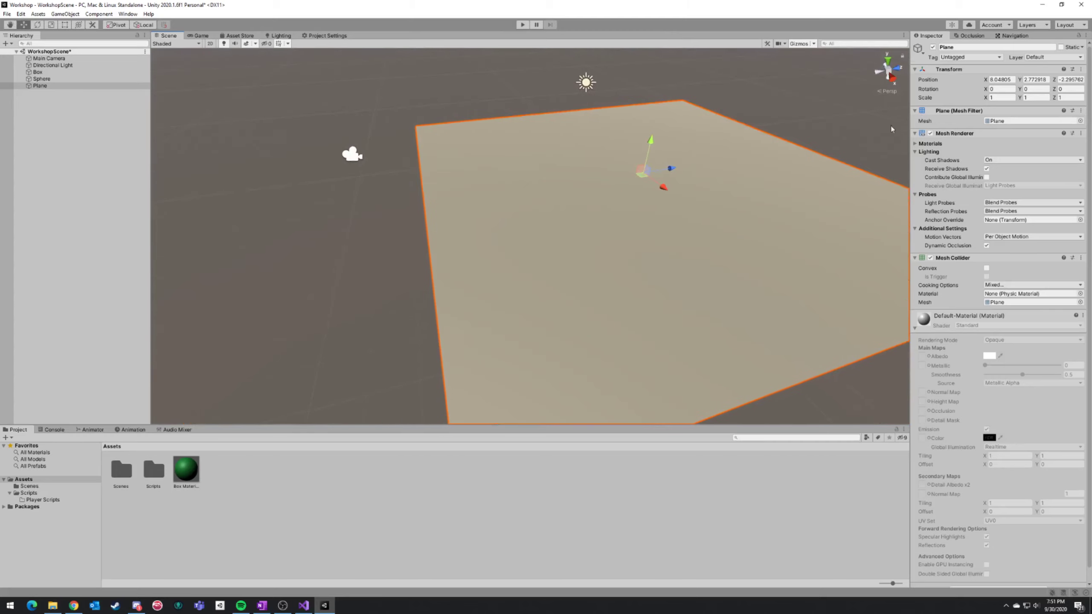
left_click(1006, 81)
type("0")
key("Tab")
type("0")
key("Tab")
type("0")
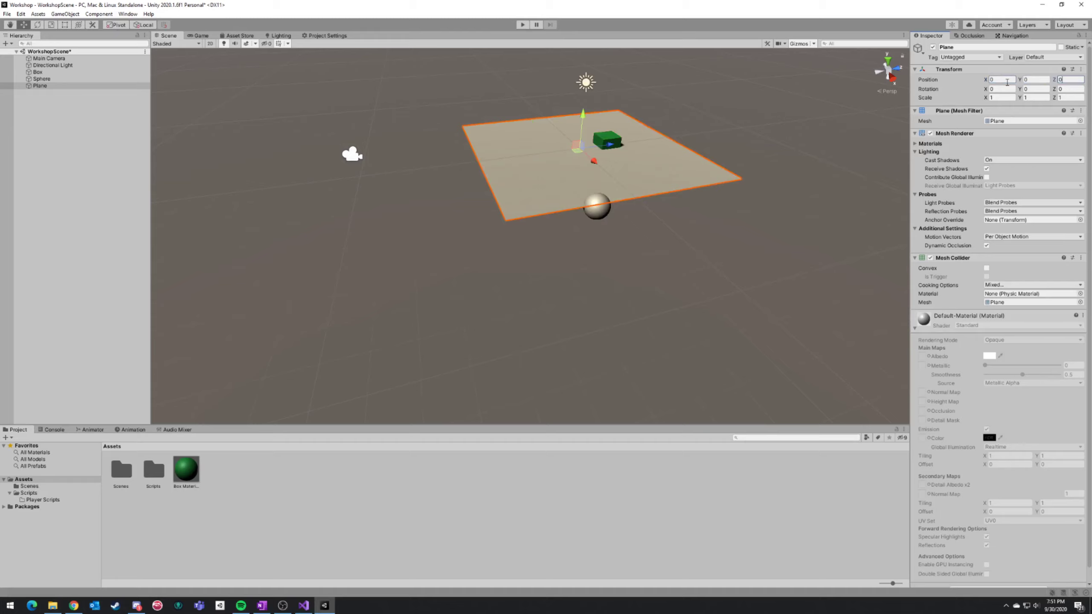
Raise the green box above the plane to a Y position of about 3.025.
key("w")
right_click_drag(441, 165, 590, 139)
left_click(576, 216)
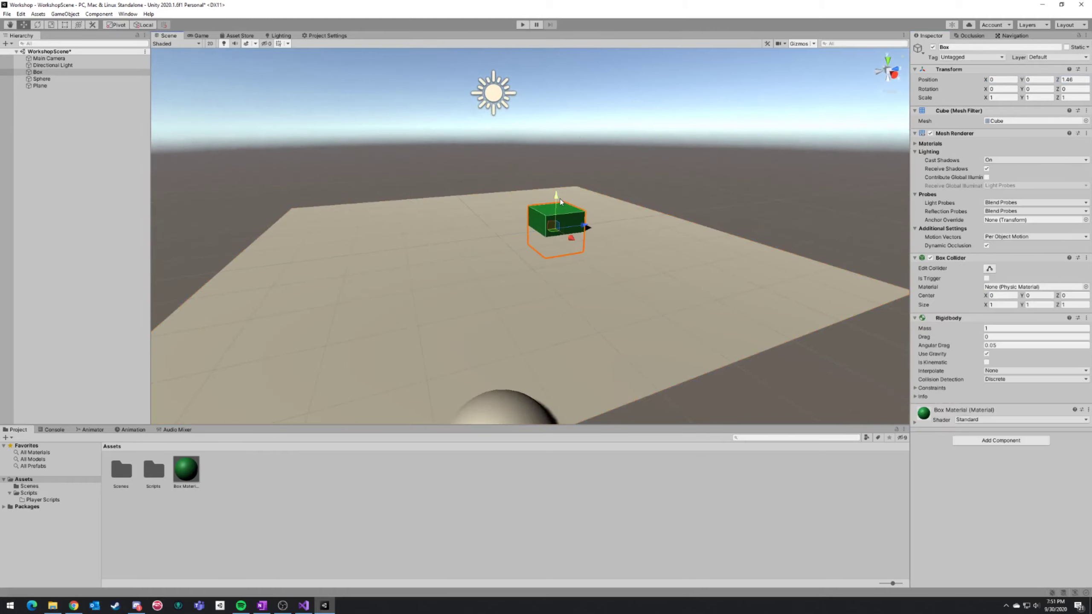
left_click_drag(563, 202, 556, 83)
Raise the sphere above the plane to Y about 1.9 and shift it outward along the X axis.
key("s")
right_click_drag(582, 120, 662, 209)
left_click(548, 218)
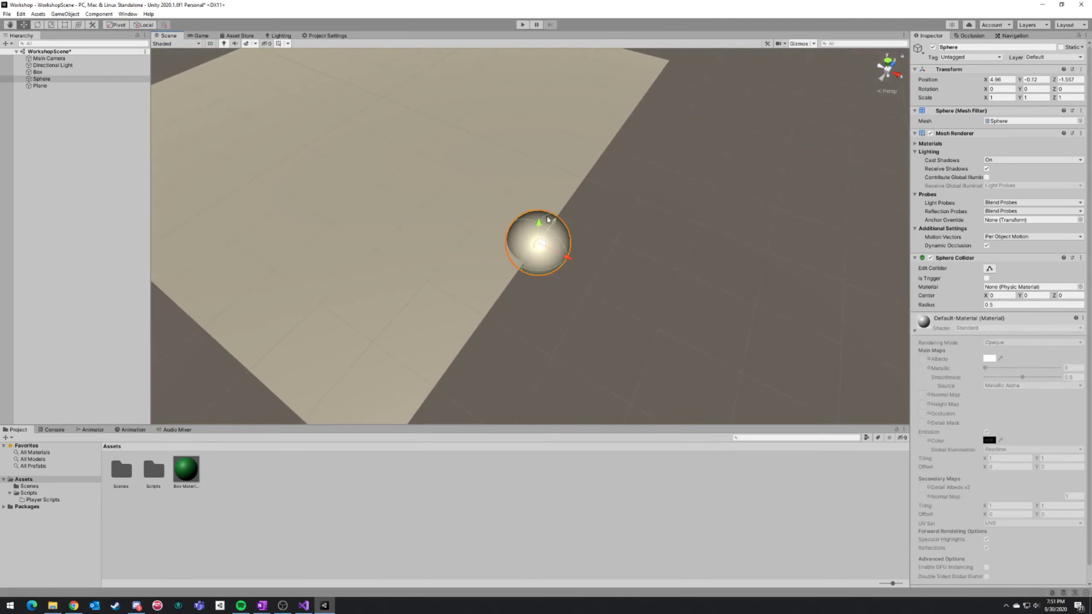
left_click_drag(537, 223, 542, 102)
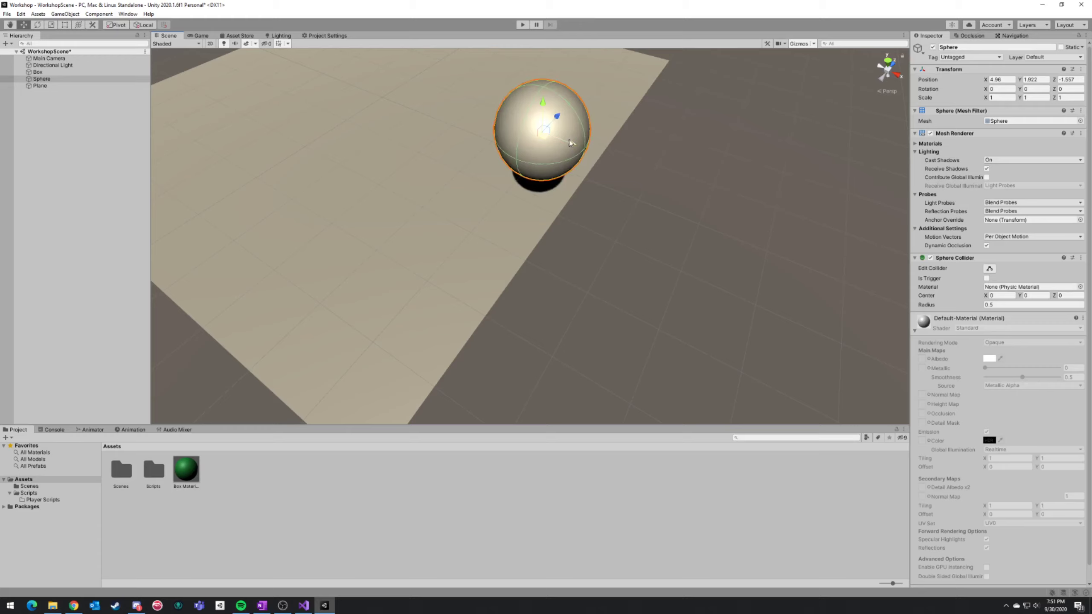
left_click_drag(571, 142, 673, 179)
Collapse the plane's material settings and examine its Mesh Collider component.
right_click_drag(673, 178, 592, 171)
left_click(591, 172)
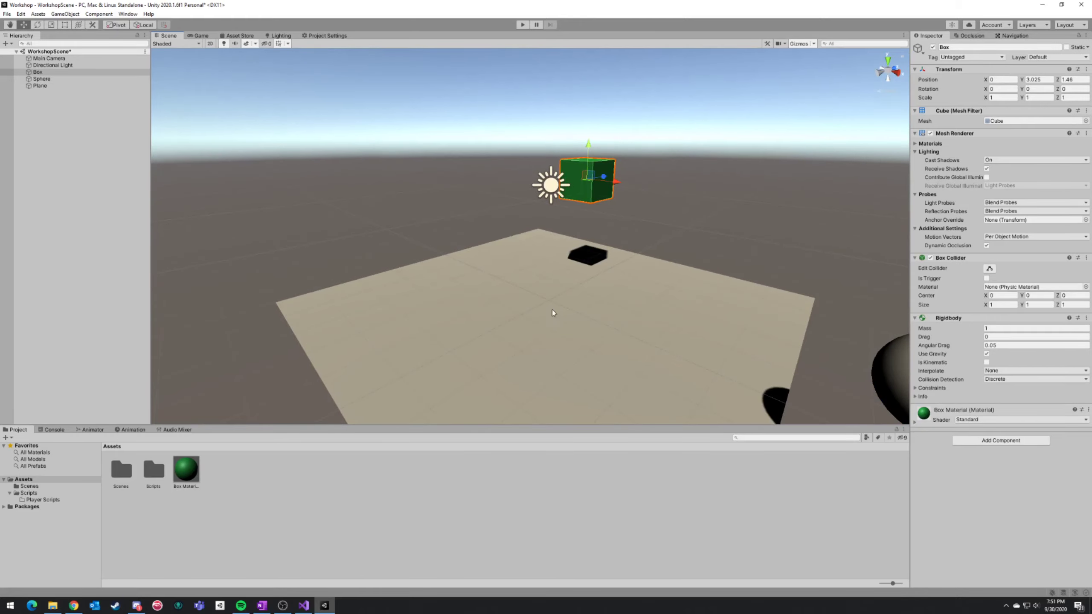
left_click(538, 308)
right_click_drag(516, 291, 624, 327)
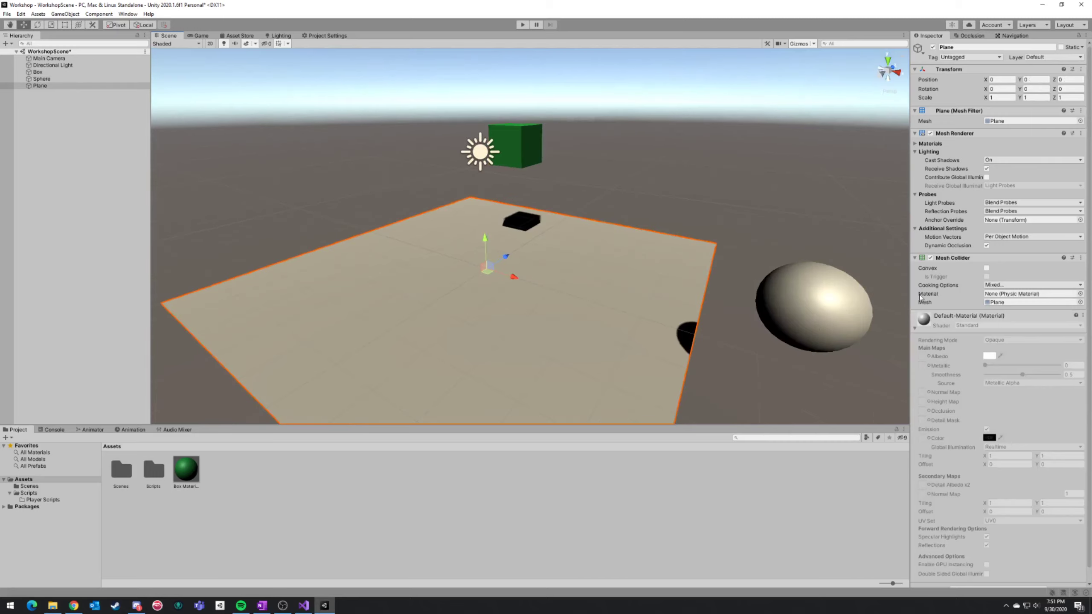
left_click(915, 328)
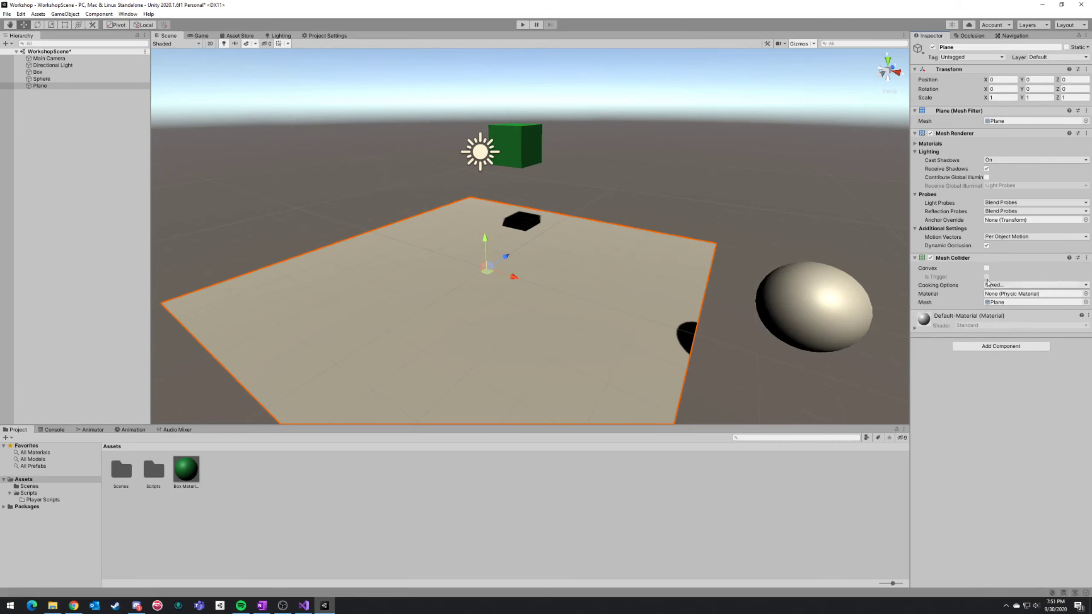
right_click_drag(598, 239, 532, 254)
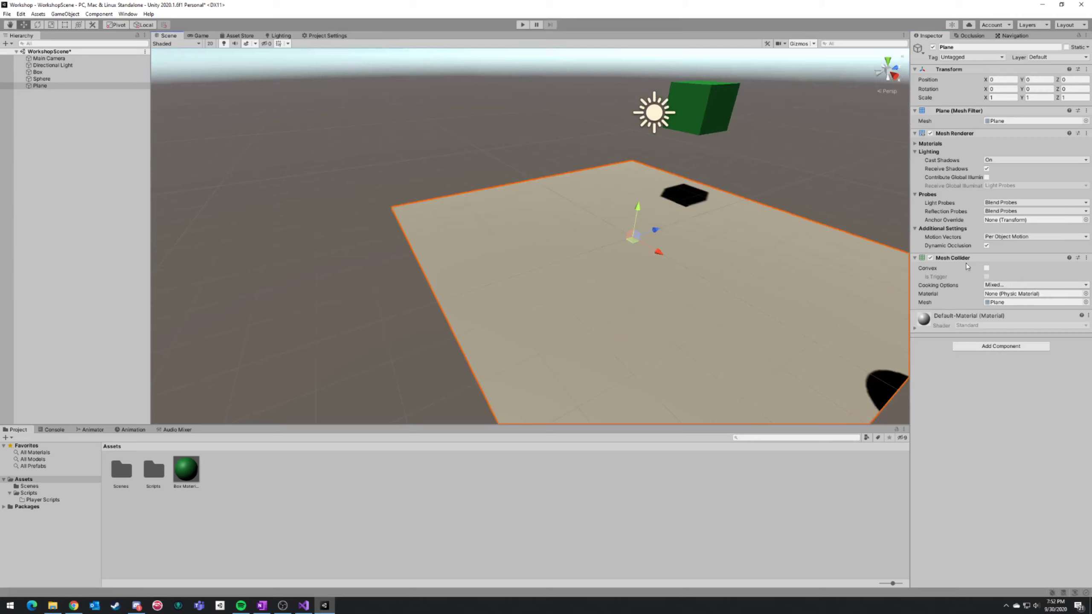
right_click_drag(452, 258, 558, 249)
Run the game to test the box dropping onto the plane, view it in the Scene view, and stop play mode.
left_click(543, 115)
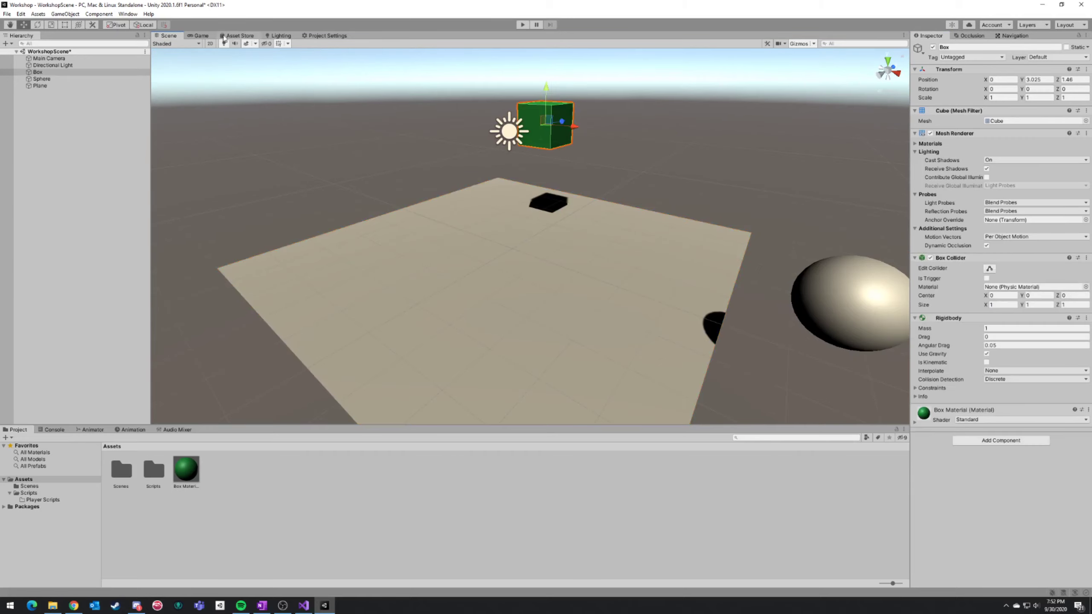
left_click(522, 25)
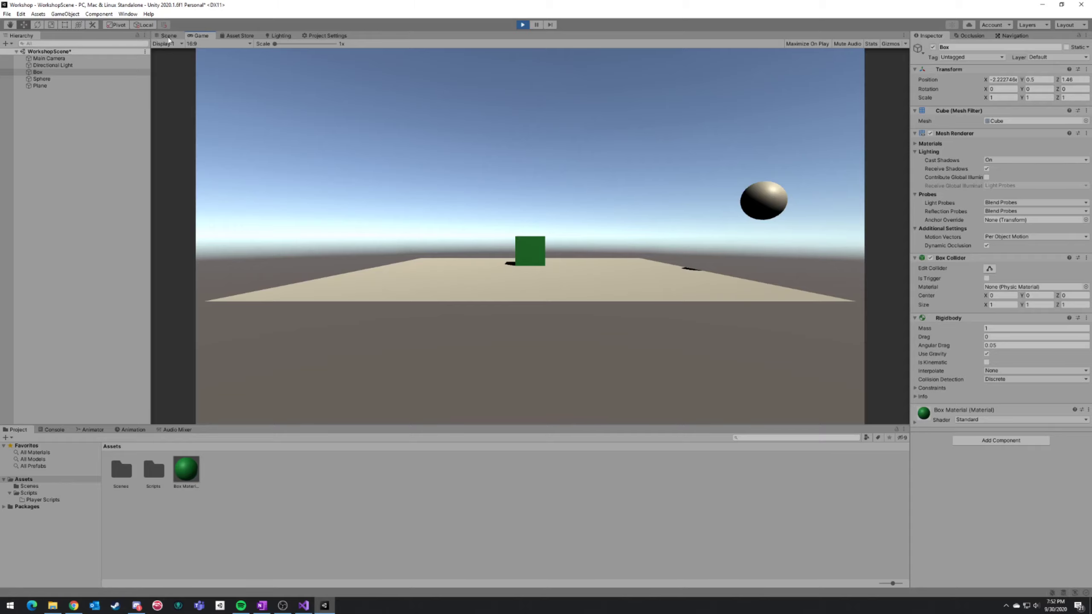
left_click_drag(559, 149, 800, 172, "alt")
left_click(524, 26)
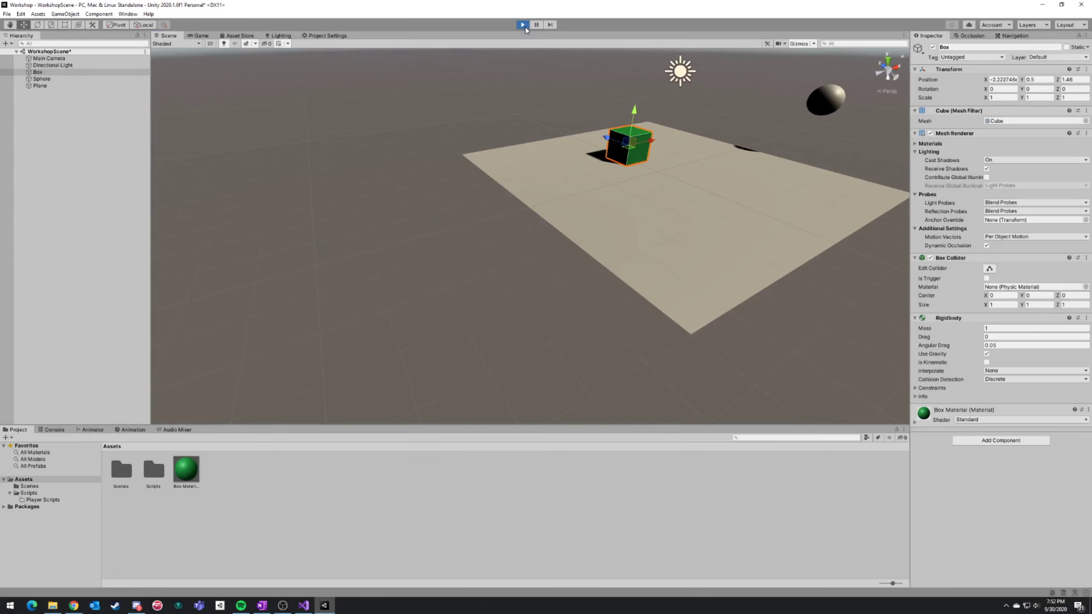
Set the green Box object's mesh to Capsule in its Mesh Filter.
right_click_drag(563, 233, 572, 197)
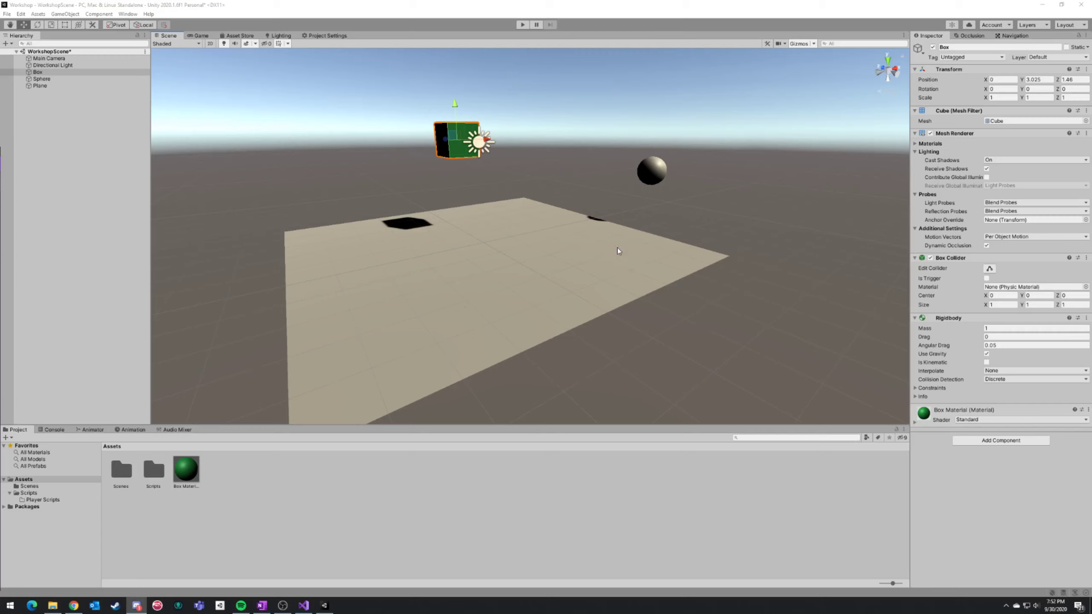
right_click(55, 124)
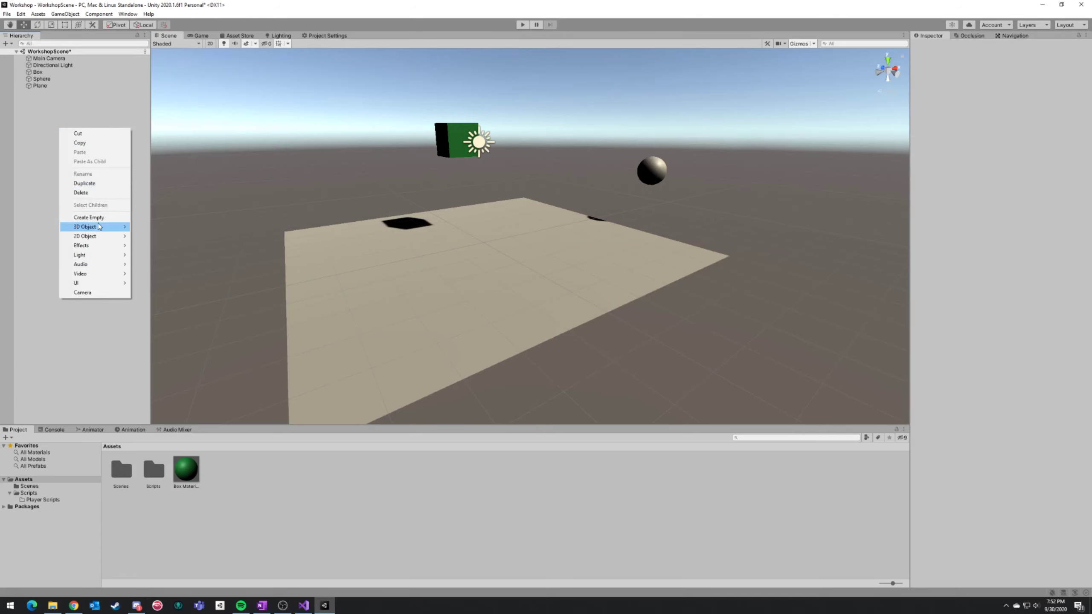
left_click(321, 133)
left_click(458, 137)
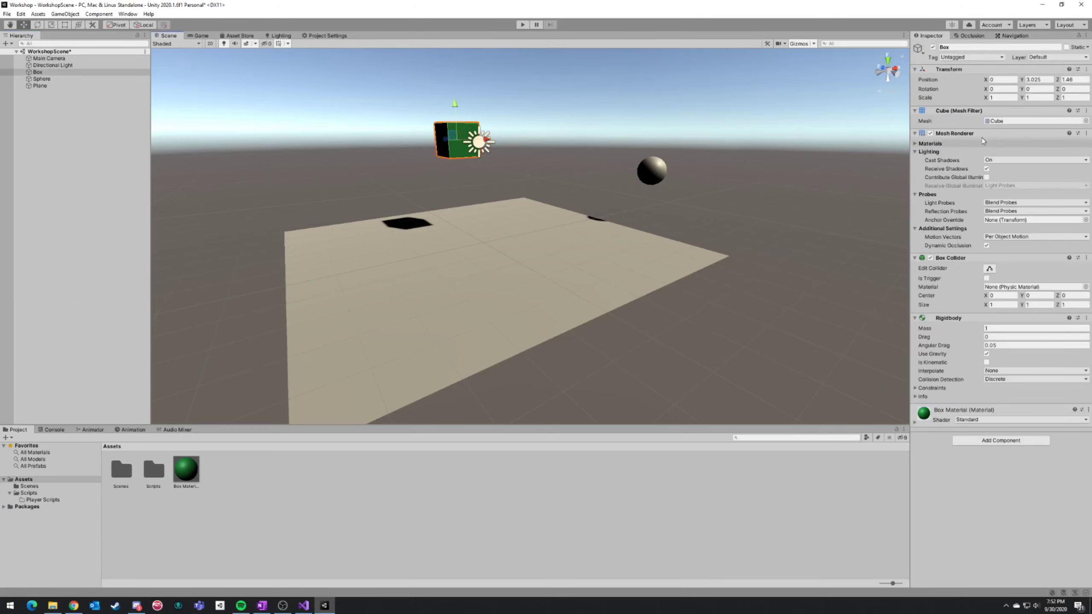
left_click(1085, 121)
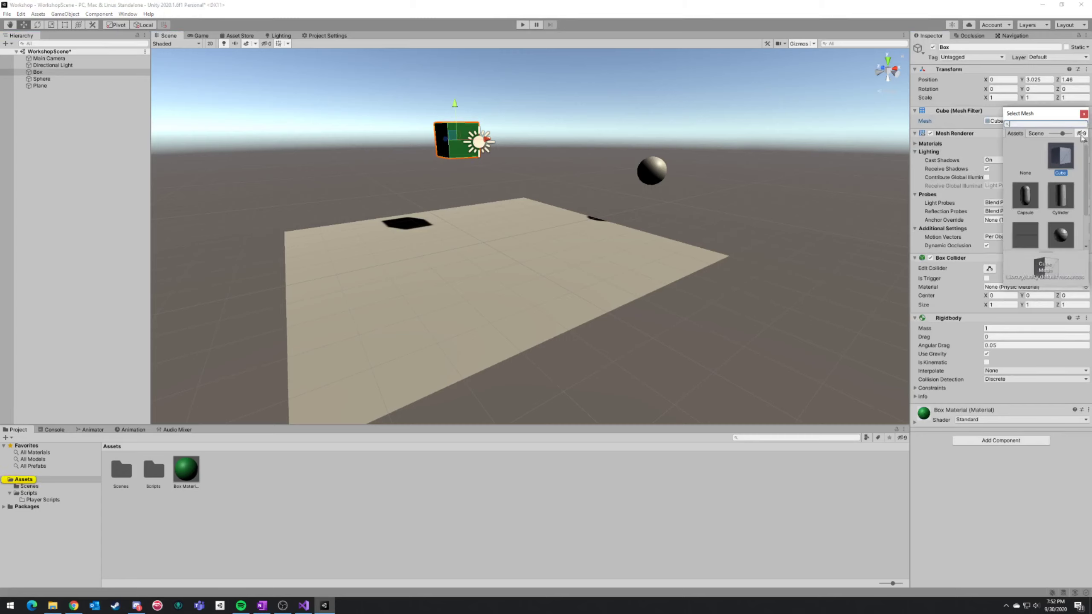
left_click(1025, 197)
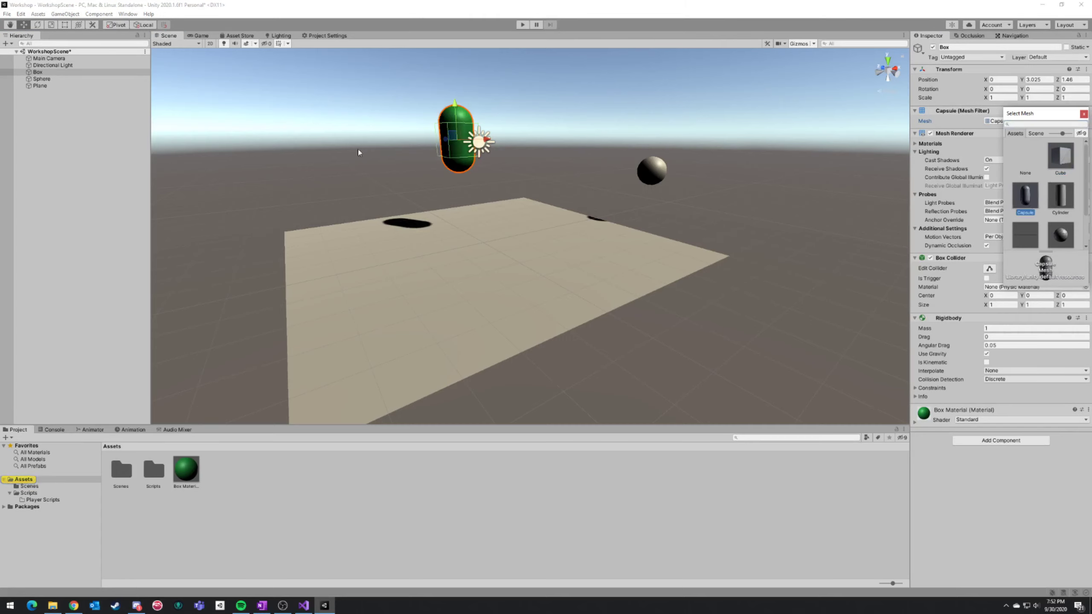
left_click(574, 114)
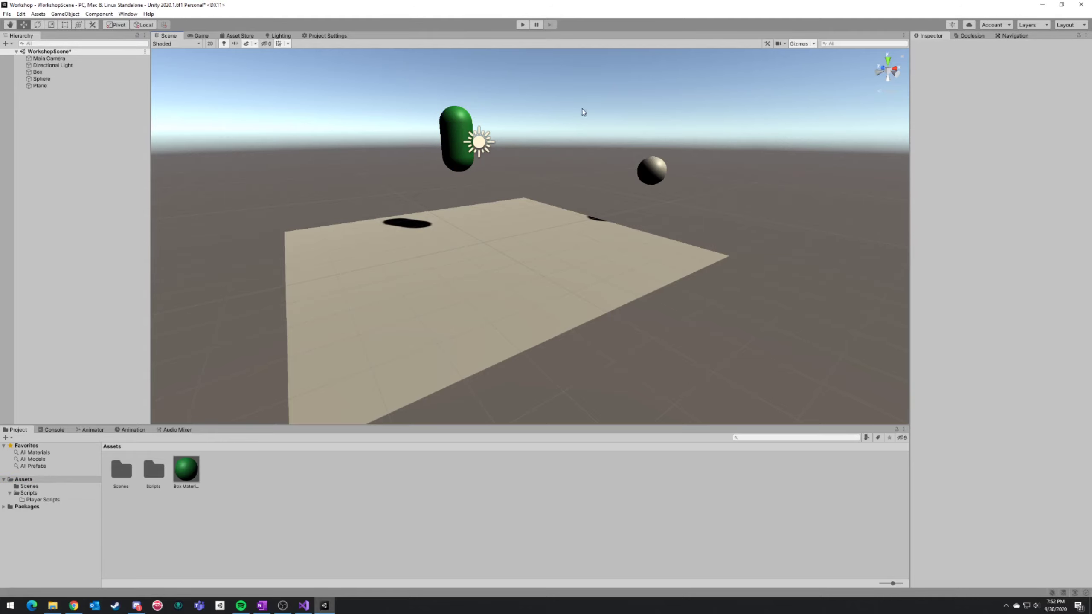
Examine the capsule mesh against its box-shaped collider outline from several sides.
right_click_drag(605, 115, 638, 88)
key("w")
left_click(492, 143)
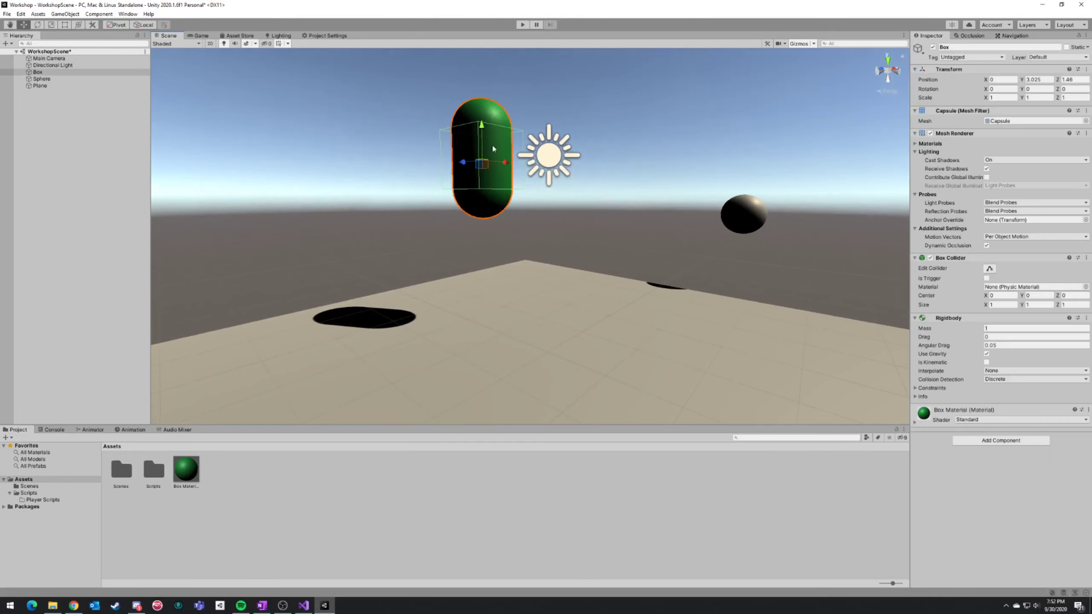
right_click_drag(491, 143, 711, 169)
key("a")
right_click_drag(535, 189, 452, 206)
key("a")
key("w")
key("s")
key("d")
Run the game and view the dropped capsule on the plane in the Scene view.
left_click(523, 26)
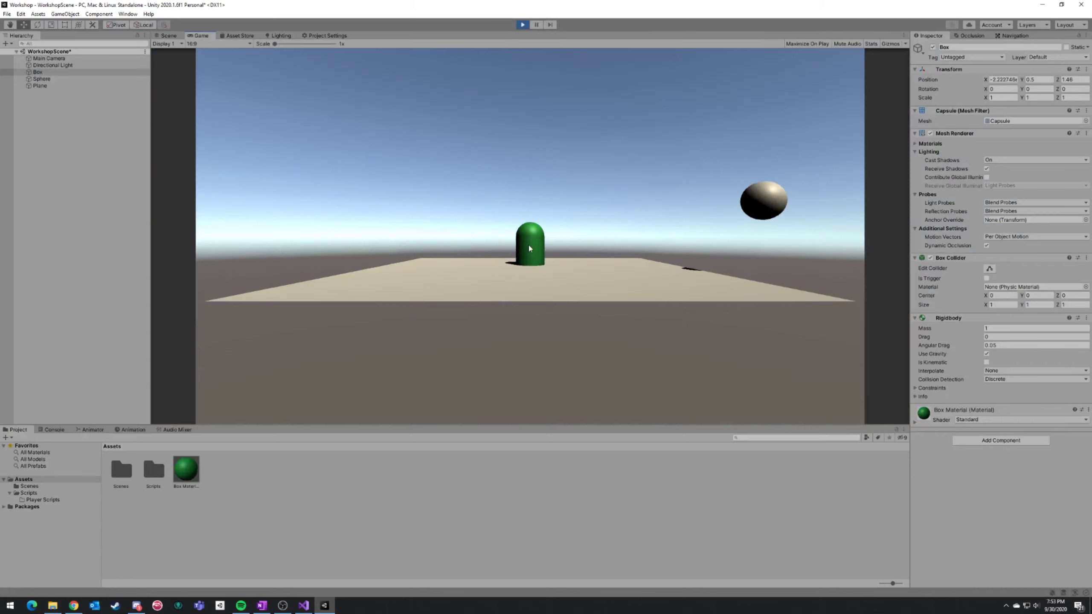
left_click(173, 38)
right_click_drag(490, 146, 697, 200)
key("a")
key("s")
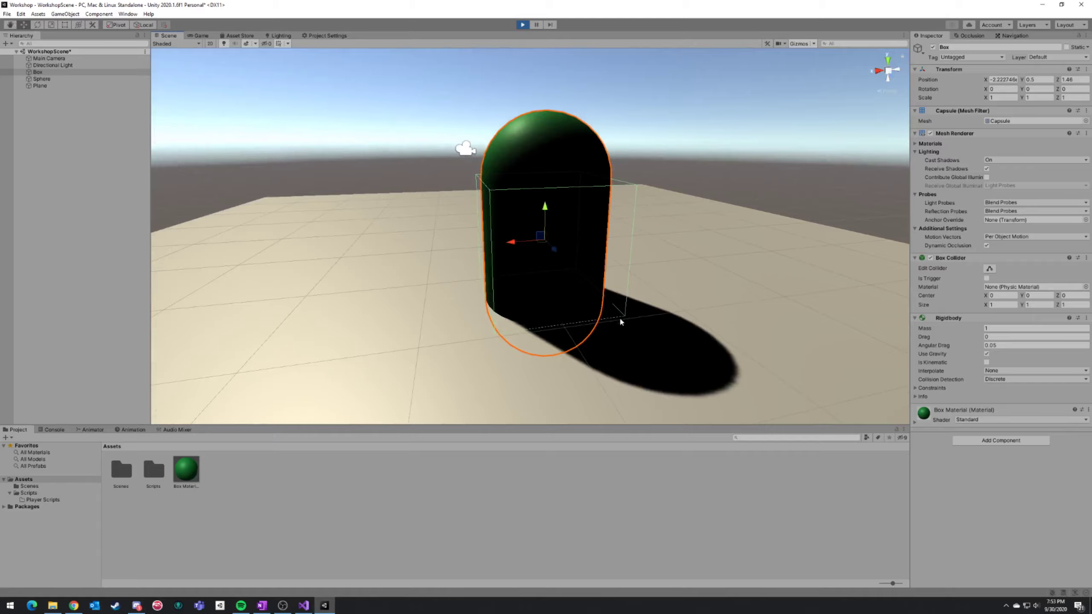
Inspect where the capsule's lower end and box collider meet the plane, and stop play mode.
right_click_drag(494, 188, 696, 205)
key("a")
key("w")
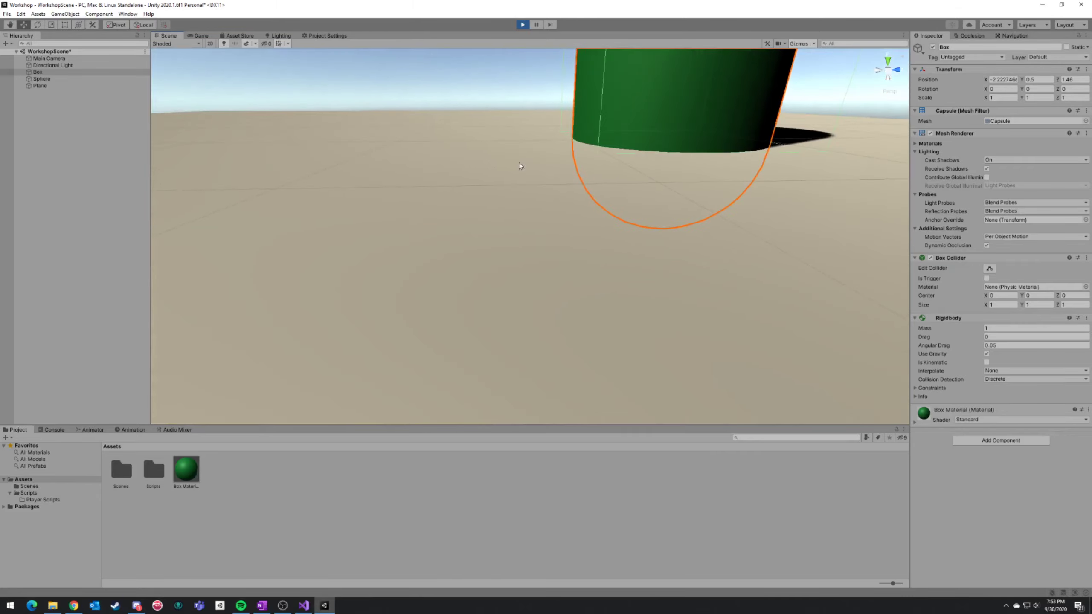
right_click_drag(593, 100, 567, 106)
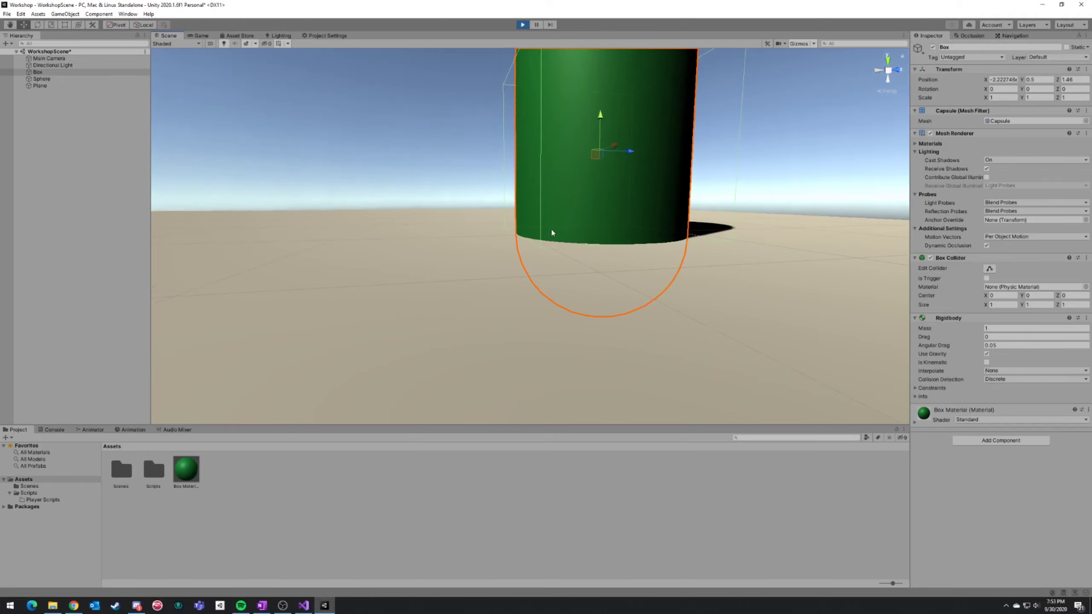
right_click_drag(553, 233, 580, 169)
left_click_drag(580, 169, 371, 283, "alt")
scroll(498, 202, "down", 6)
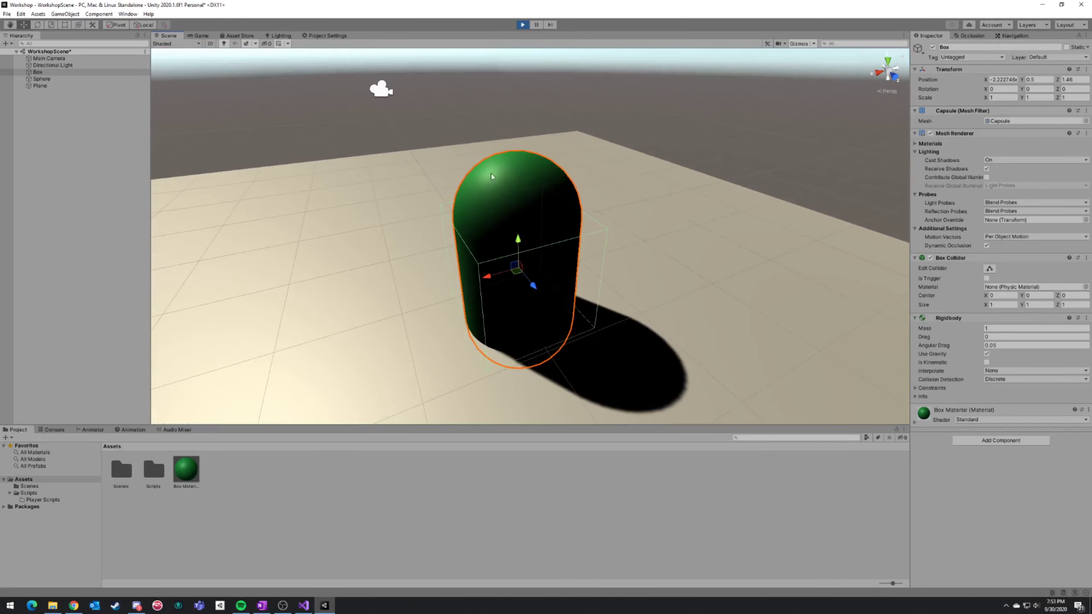
left_click_drag(492, 173, 688, 224, "alt")
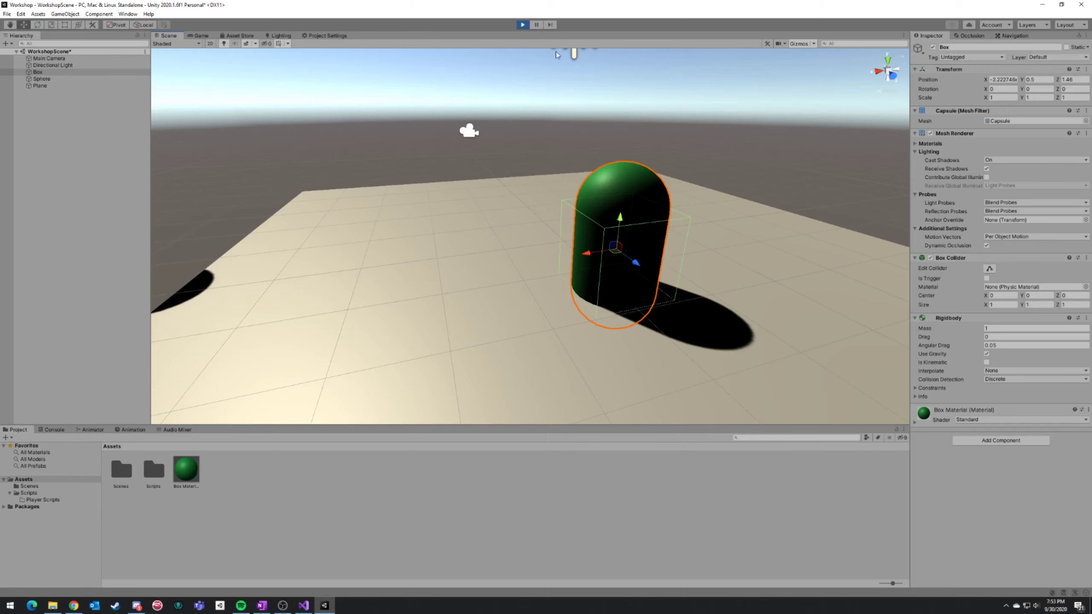
left_click(520, 28)
Remove the Box Collider component from the capsule-shaped Box object.
right_click_drag(692, 131, 708, 78)
mouse_move(911, 116)
left_mouse_down()
mouse_move(867, 116)
mouse_move(902, 123)
left_mouse_up()
right_click_drag(675, 150, 614, 142)
key("d")
key("s")
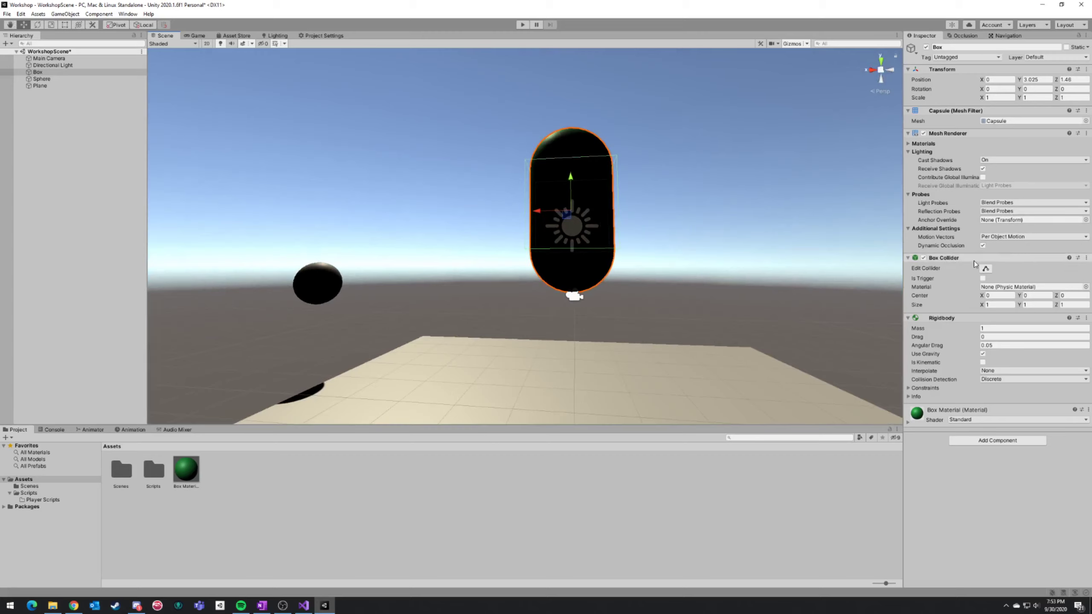
left_click(1086, 257)
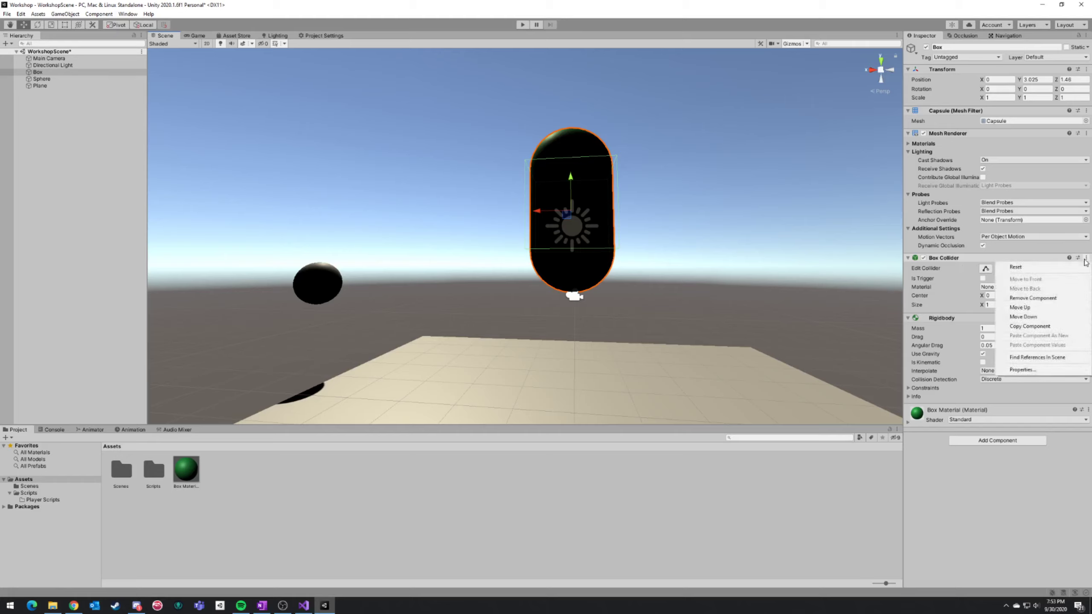
left_click(1048, 299)
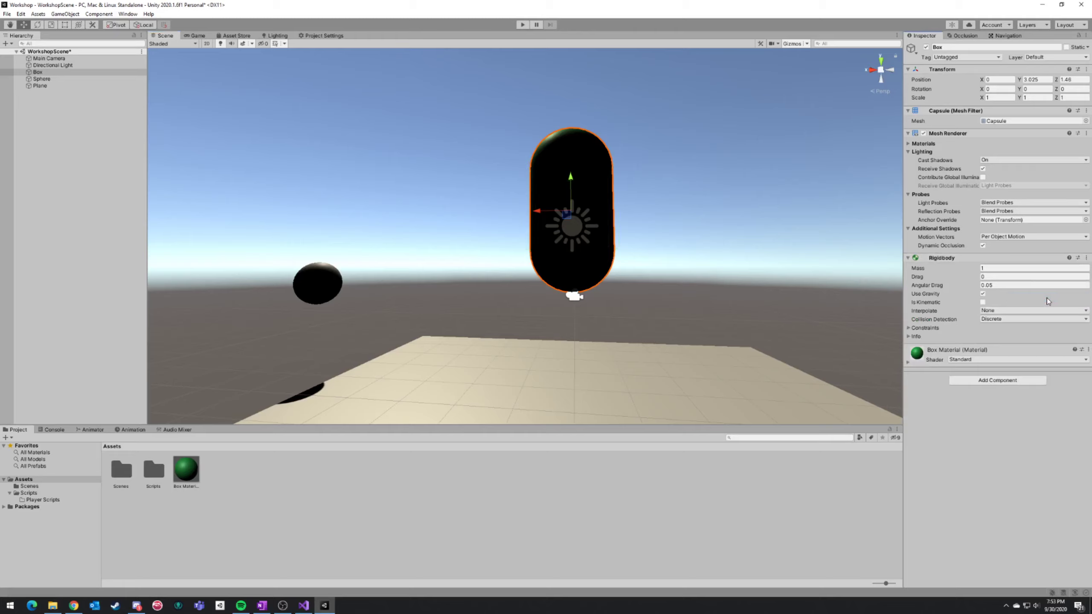
Find the available colliders with the search term "coll" and add a Capsule Collider to the Box object.
left_click(988, 381)
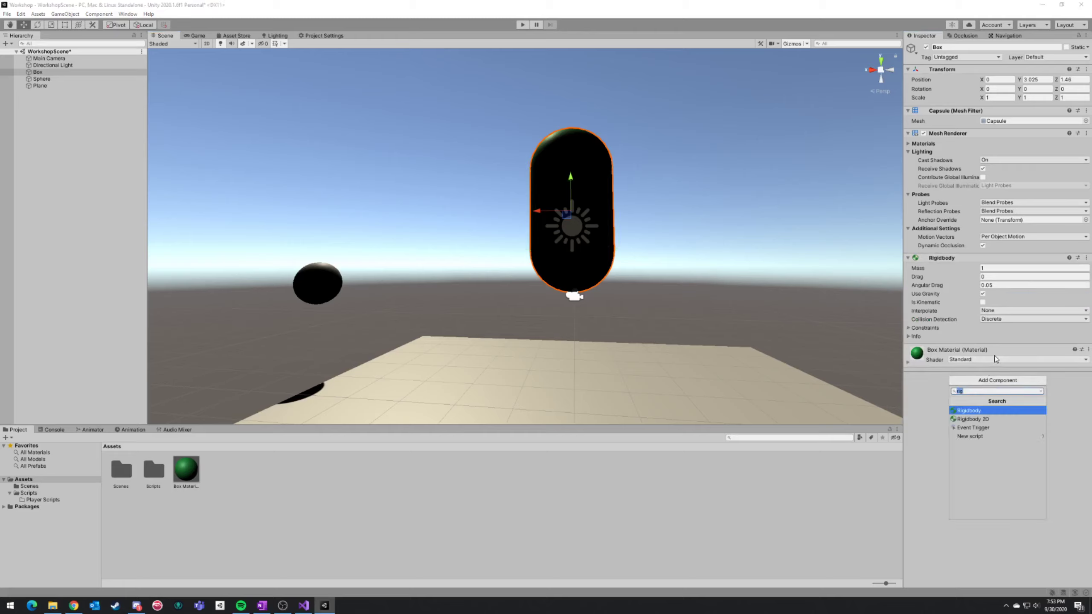
type("coll")
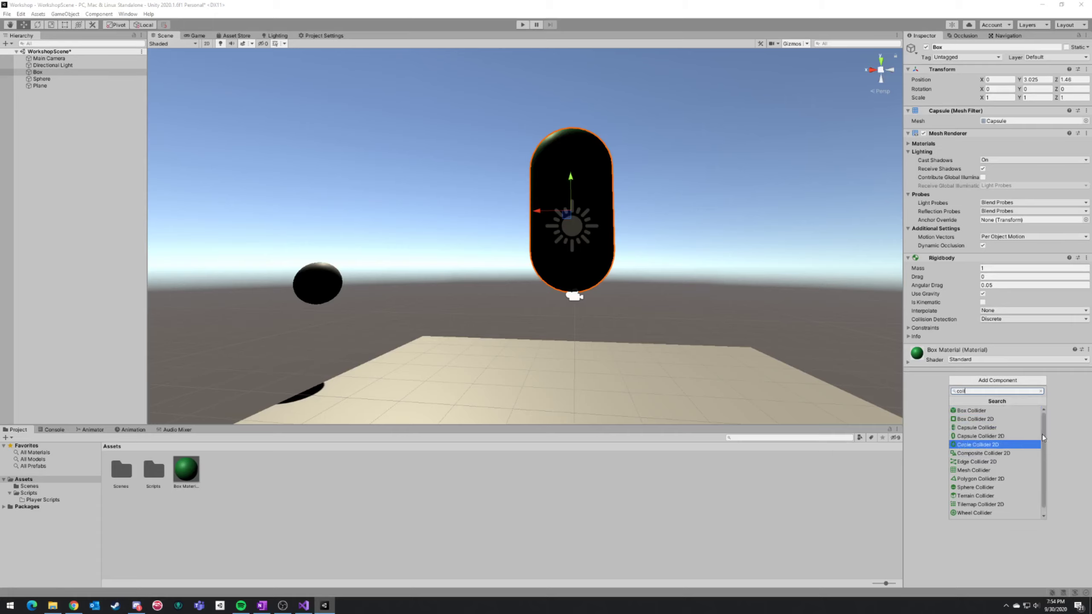
scroll(1045, 442, "down", 1)
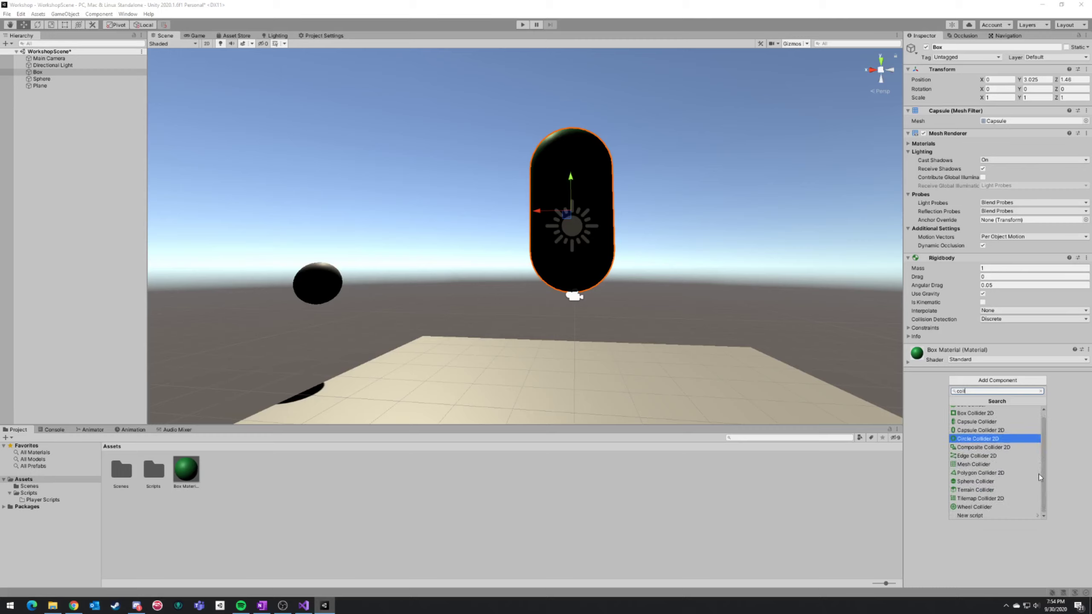
left_click(977, 422)
Examine the new collider outline against the capsule mesh from close up and from a distance.
right_click_drag(655, 227, 535, 202)
key("a")
key("w")
key("d")
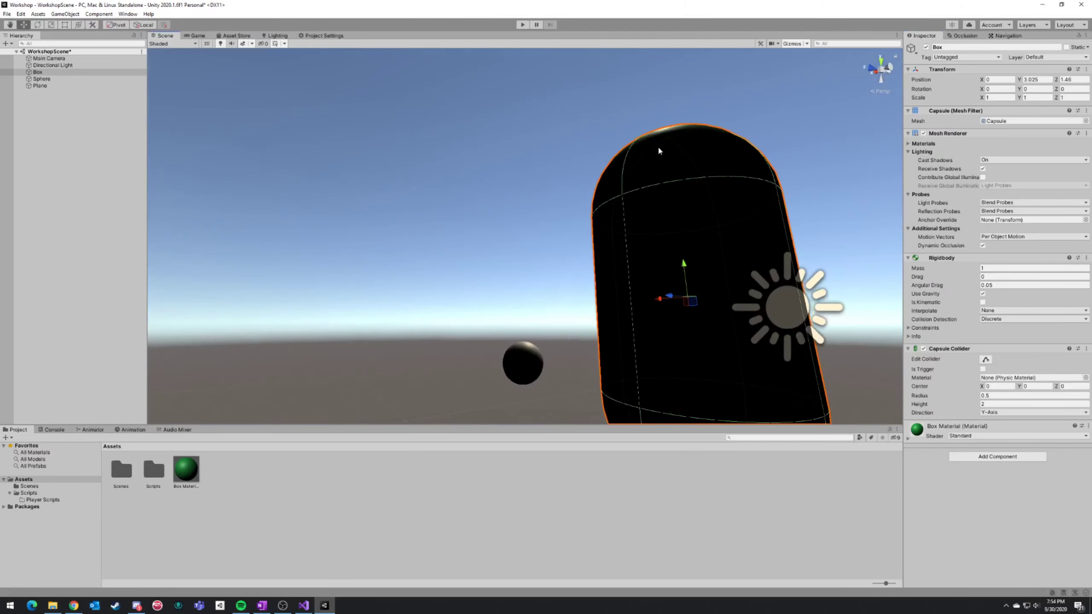
key("d")
right_click_drag(658, 146, 558, 116)
key("s")
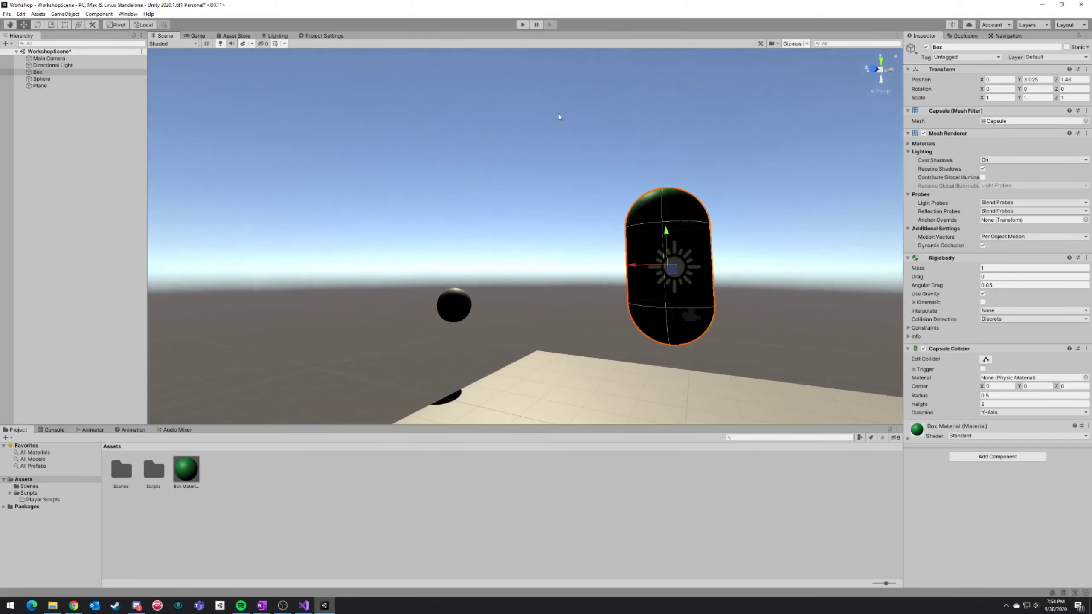
Run the game and inspect how the capsule rests on the plane in the Scene view.
left_click(526, 25)
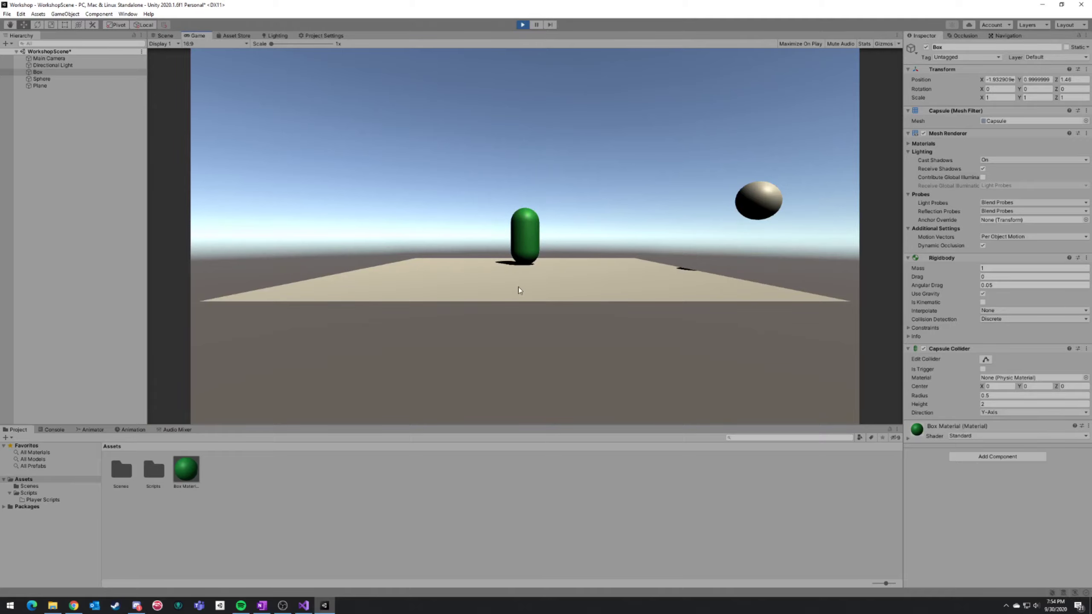
left_click(165, 37)
right_click_drag(638, 235, 677, 273)
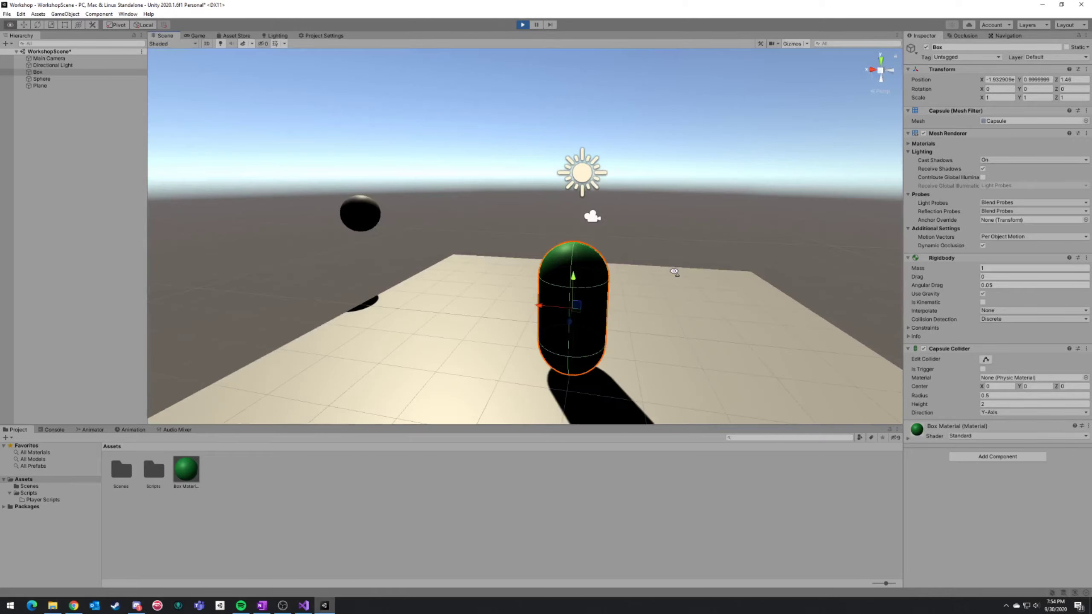
scroll(677, 273, "up", 3)
left_click_drag(677, 273, 540, 313, "alt")
scroll(539, 307, "down", 5)
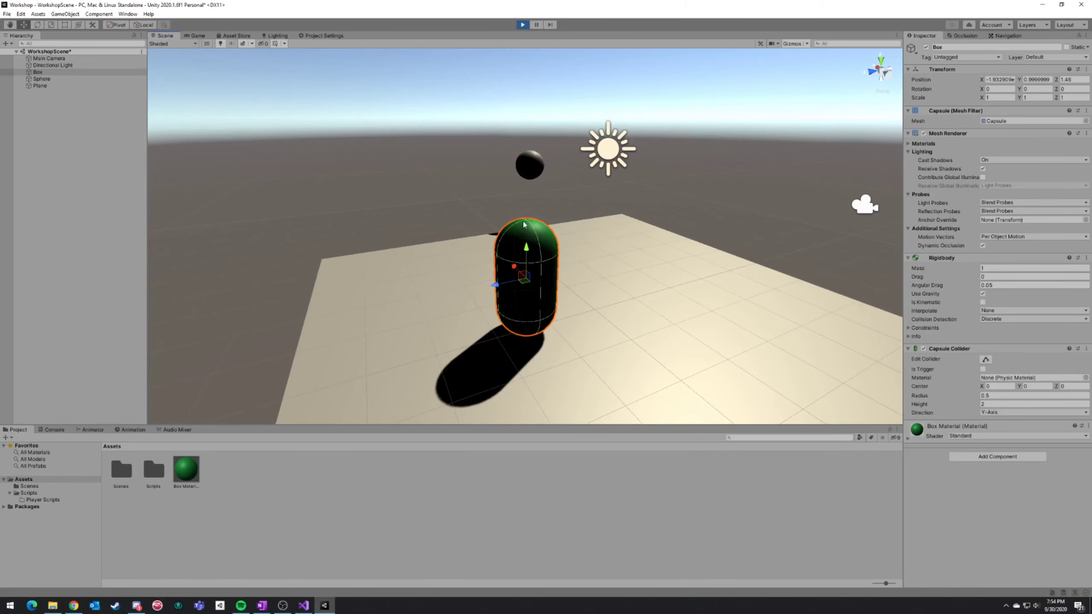
Tip the capsule onto its side with the Rotate tool during play, and stop play mode.
key("e")
left_click_drag(511, 258, 716, 240)
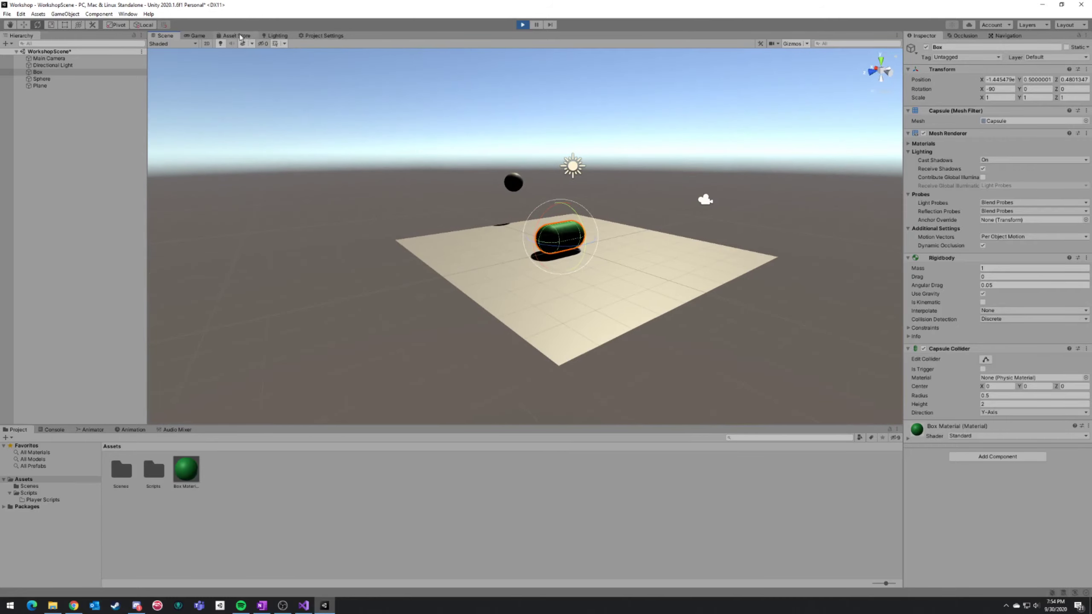
key("a")
right_click_drag(570, 171, 894, 172)
left_click(523, 25)
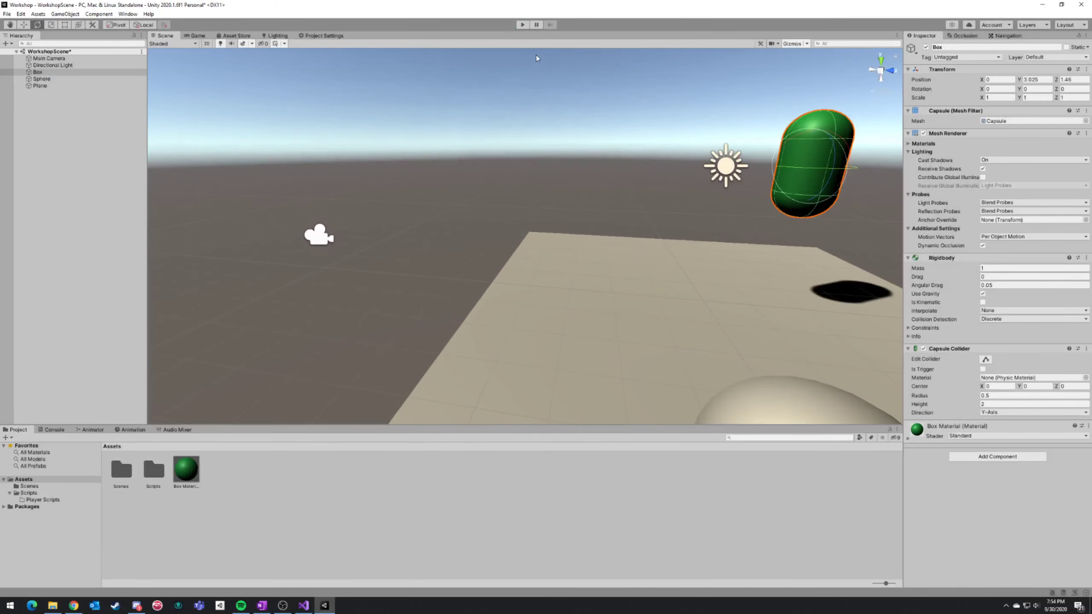
Run the game again and view the upright capsule on the plane in the Scene view with the Move tool active.
right_click_drag(538, 130, 662, 146)
left_click(522, 24)
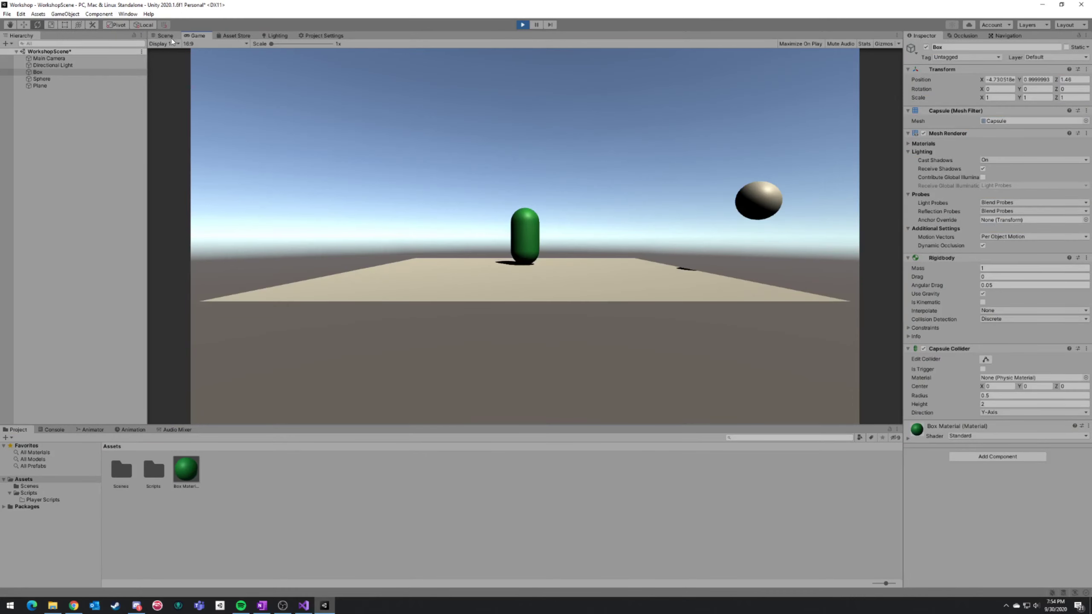
left_click(171, 38)
right_click_drag(584, 148, 477, 44)
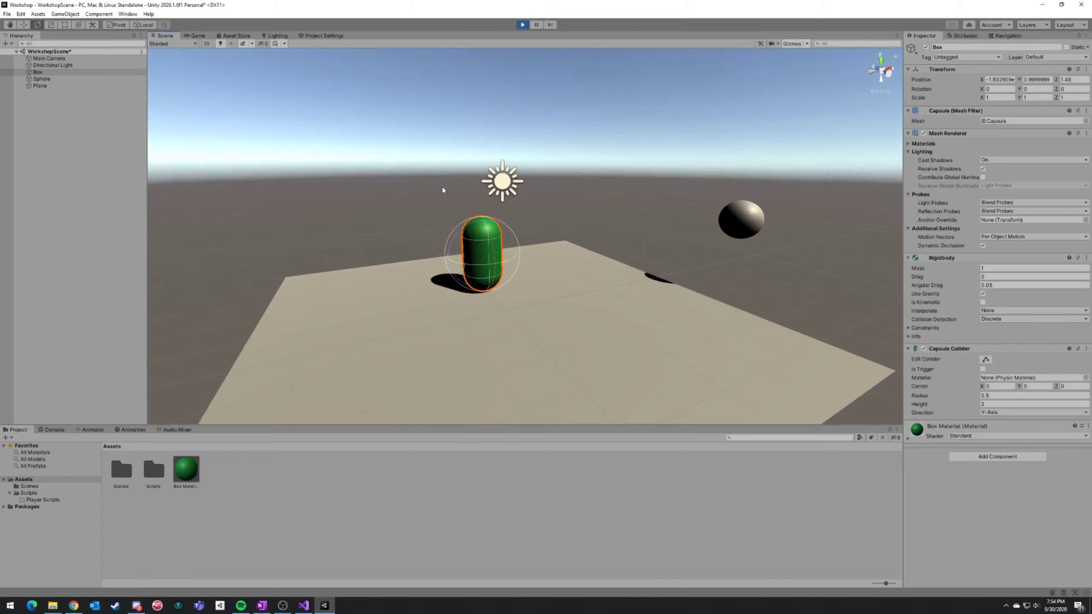
right_click_drag(443, 190, 520, 222)
key("w")
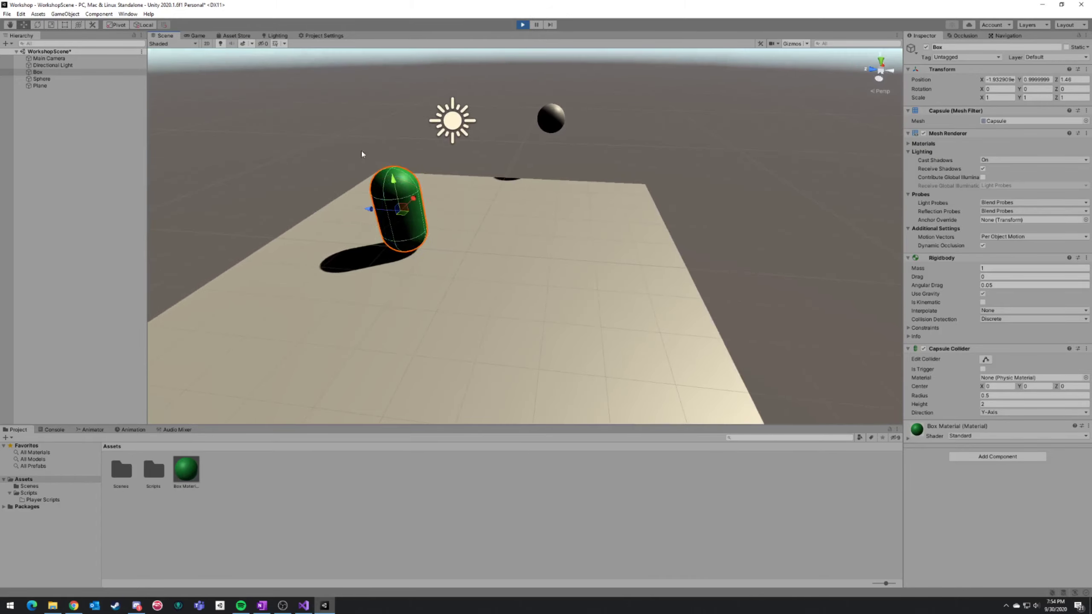
Lift the capsule to about 3.1 on the Y axis and let the simulation drop it onto the plane.
left_click_drag(394, 181, 389, 103)
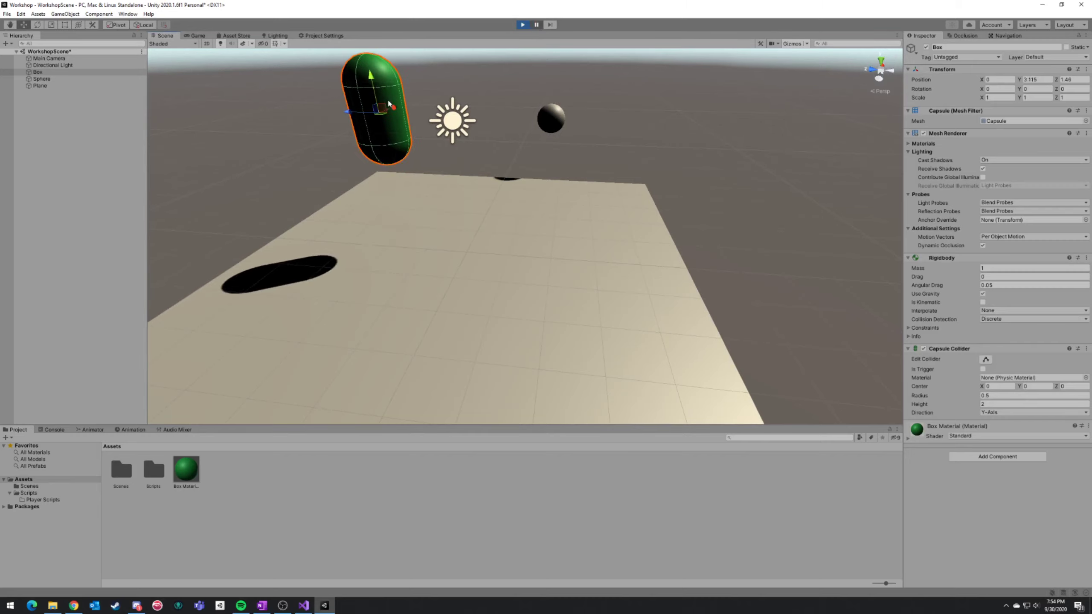
left_click(537, 25)
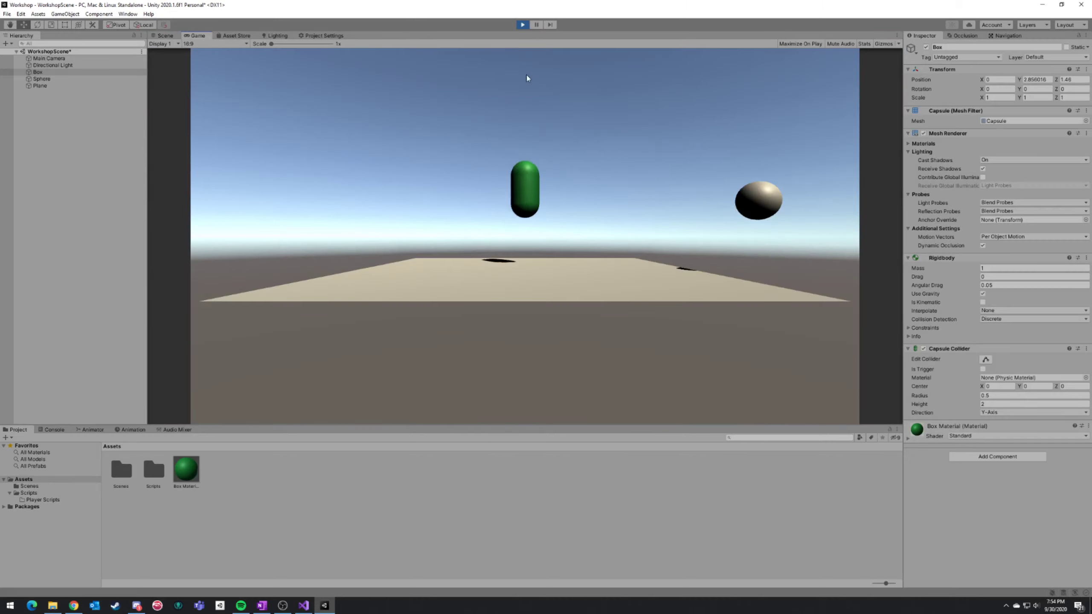
left_click(165, 36)
Rotate the capsule onto its side during play, and set its X rotation to 0.
key("e")
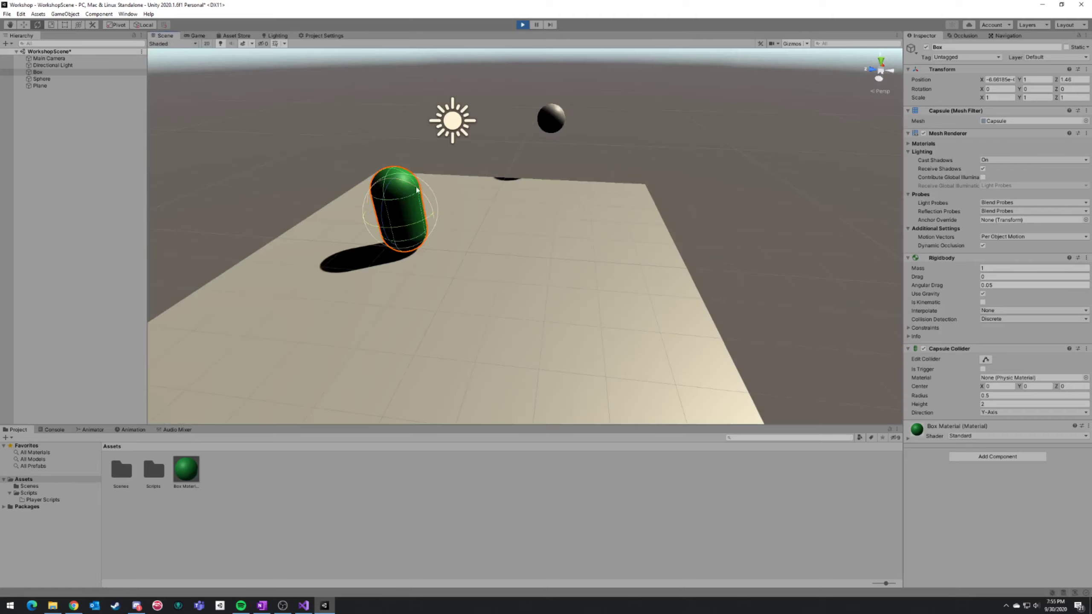
left_click_drag(403, 175, 527, 229)
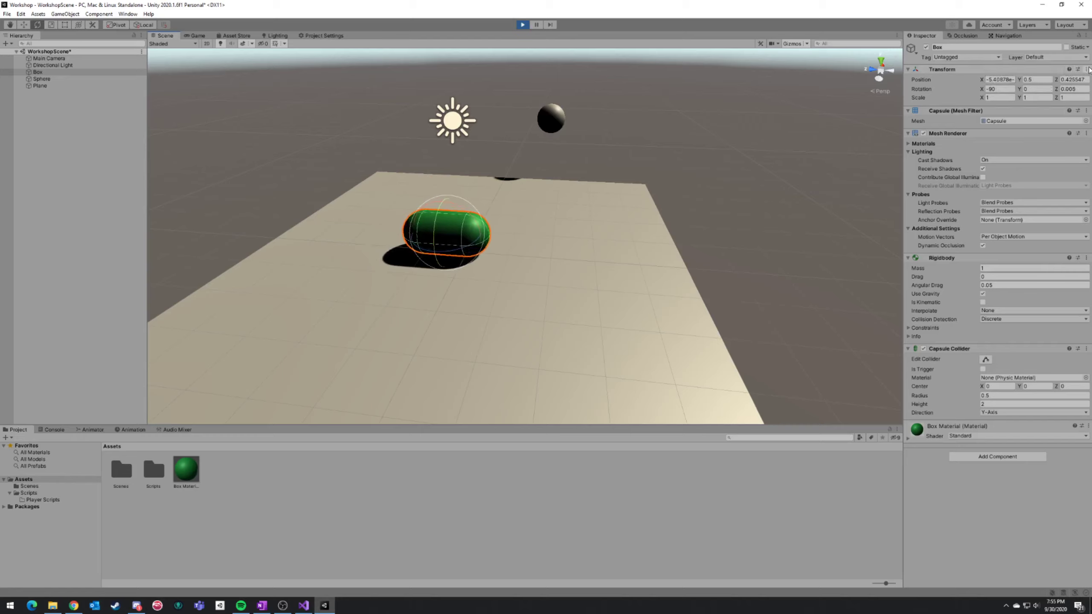
left_click(997, 89)
type("0")
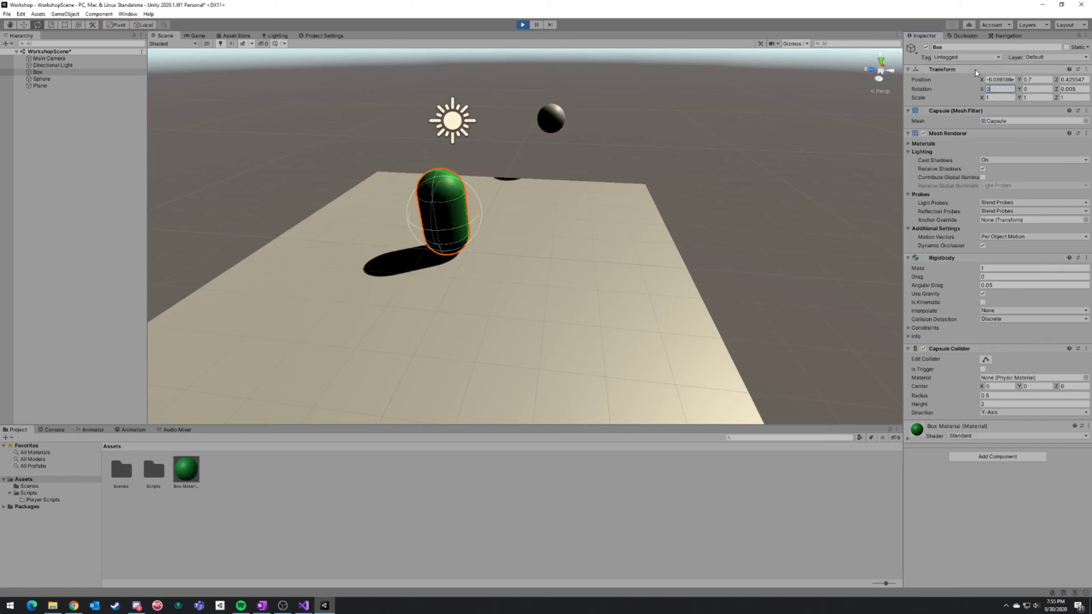
Reselect the green capsule in the running scene and set its X scale to 5.
left_click(828, 118)
right_click_drag(828, 119, 772, 121)
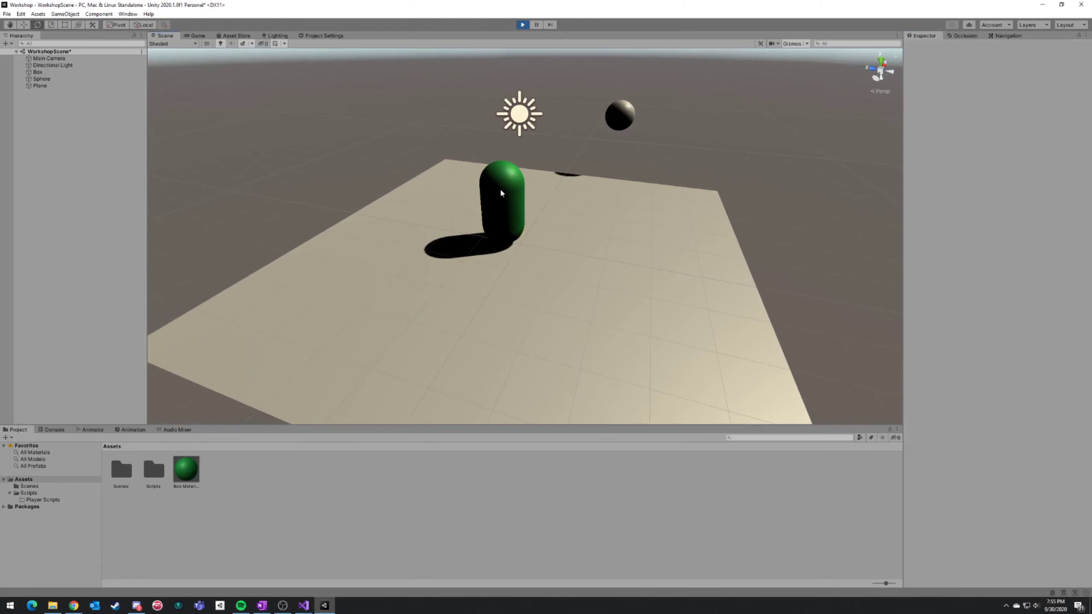
left_click(500, 189)
right_click_drag(697, 164, 688, 124)
key("d")
key("a")
key("s")
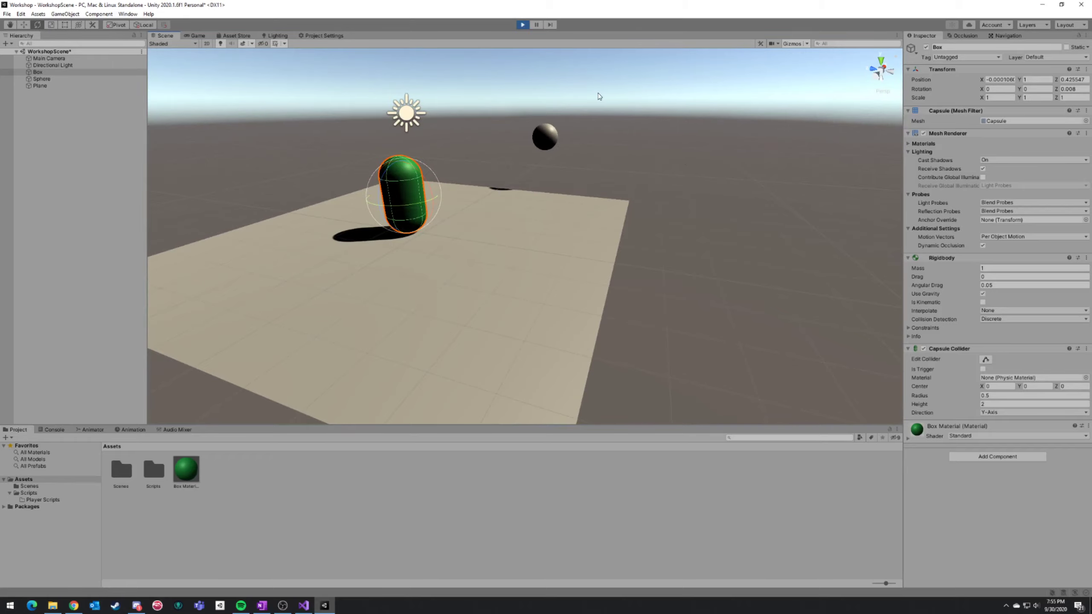
right_click_drag(756, 237, 817, 250)
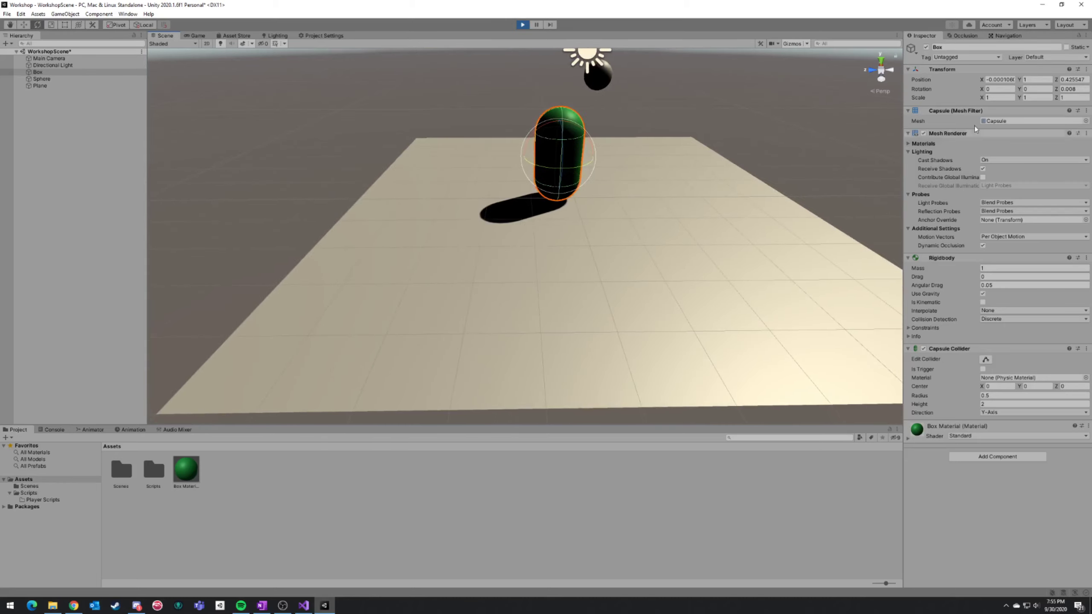
left_click(998, 99)
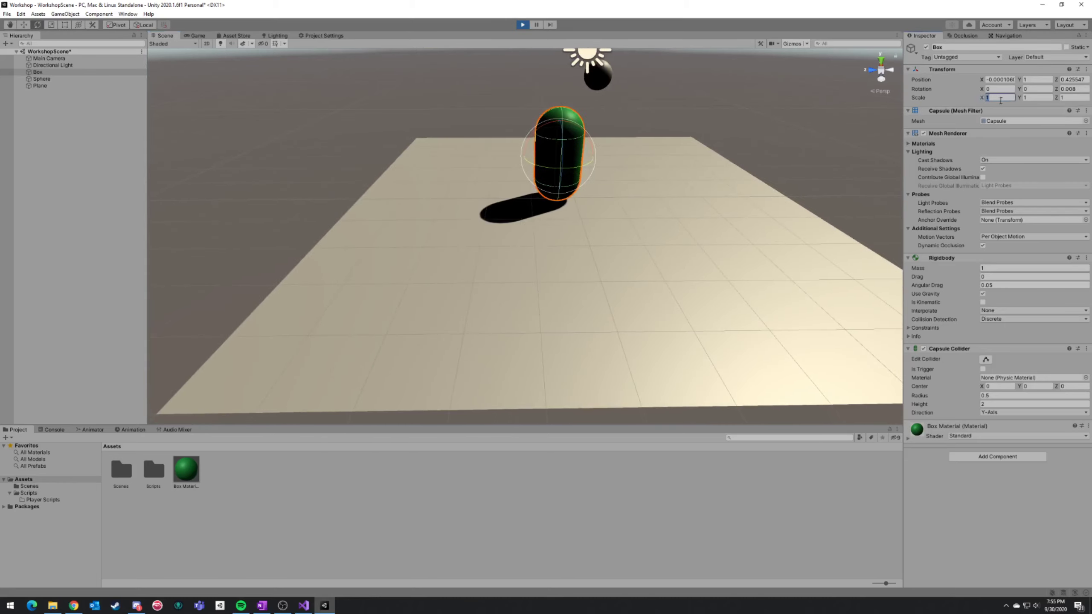
type("5")
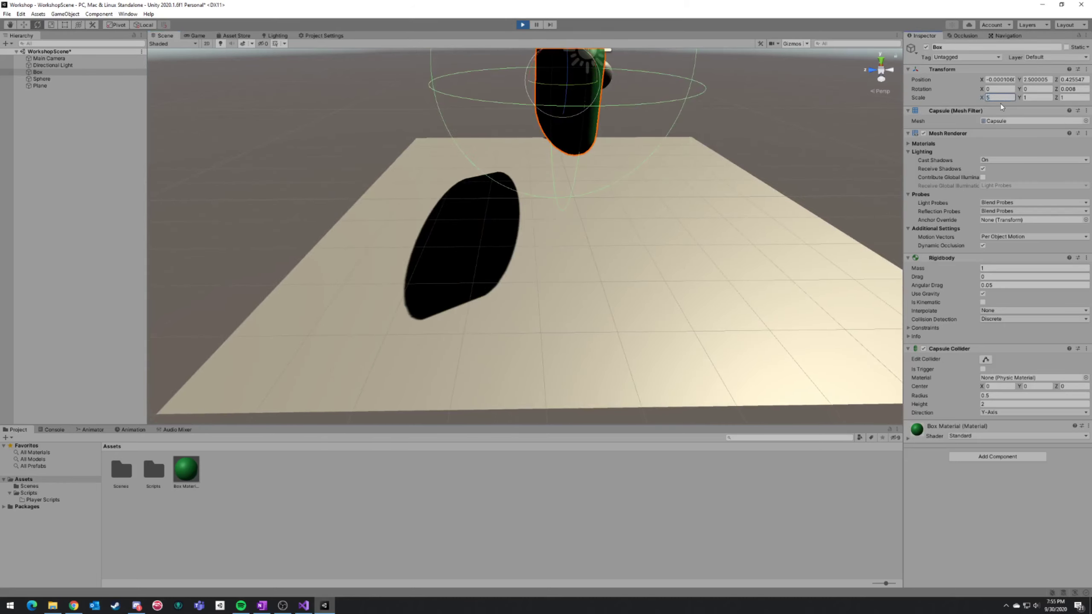
Turn off Use Gravity on the stretched capsule's Rigidbody and view its mesh against the collider outline.
right_click_drag(877, 163, 796, 138)
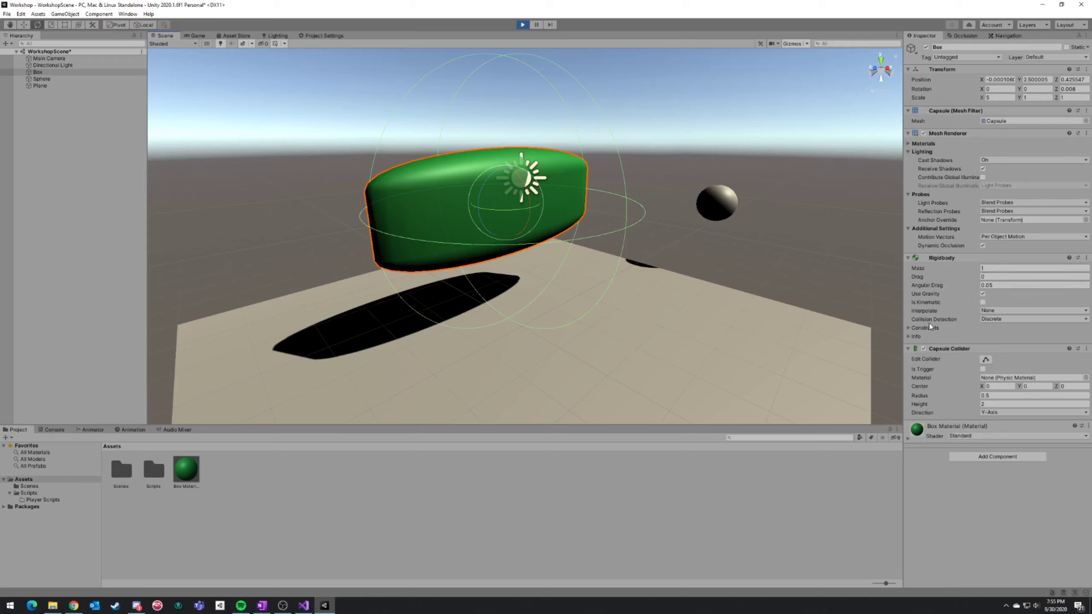
left_click(982, 294)
mouse_move(769, 258)
right_mouse_down()
mouse_move(742, 237)
mouse_move(770, 241)
right_mouse_up()
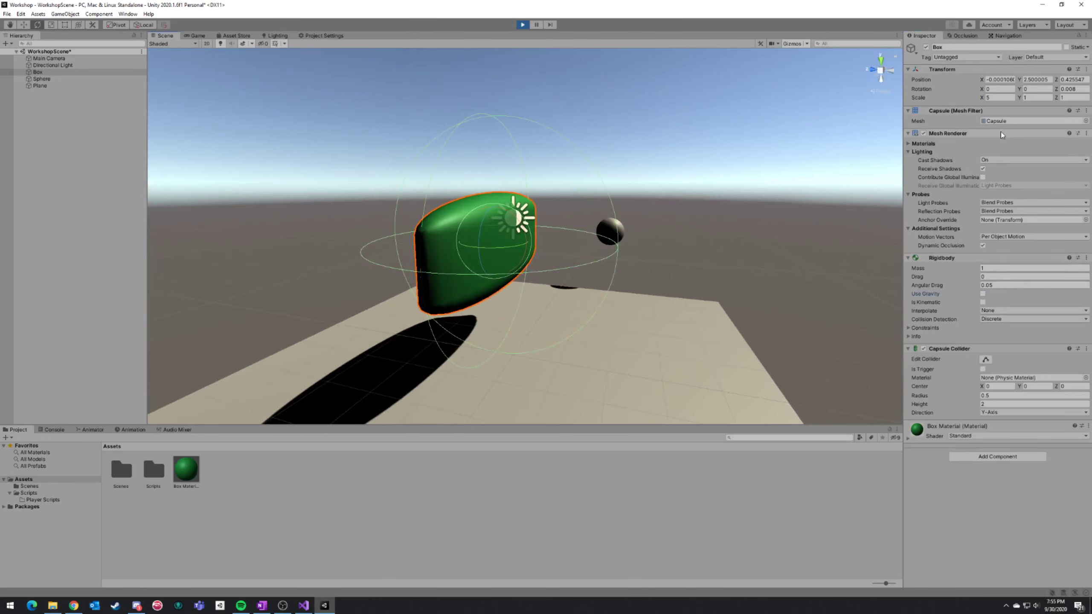
Set the stretched object's mesh to Cylinder, compare it with the capsule collider outline, and stop play mode.
left_click(1085, 121)
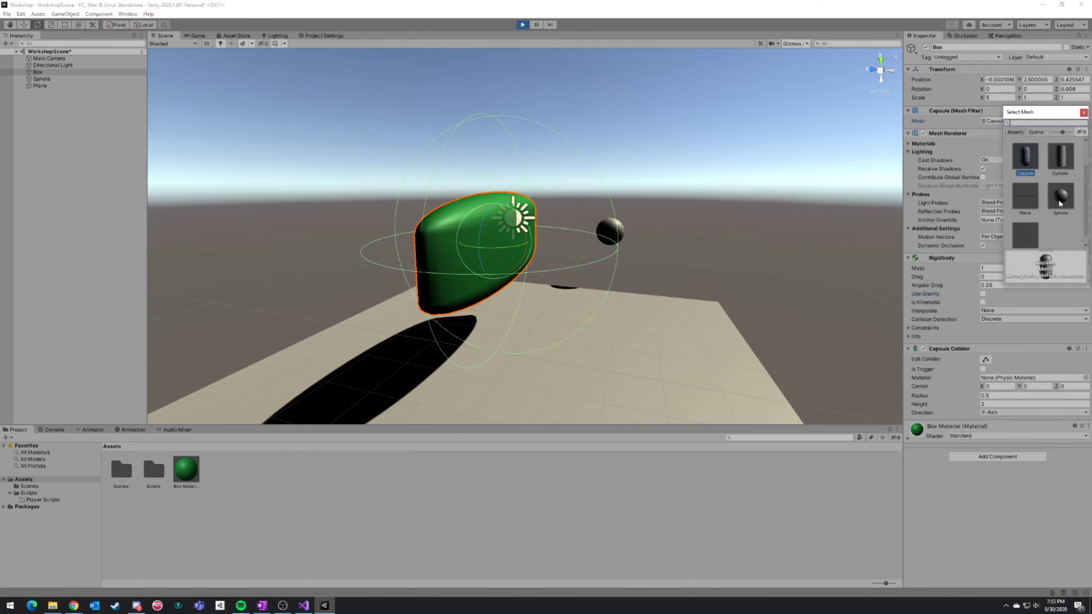
left_click(1060, 157)
right_click_drag(735, 196, 678, 216)
right_click_drag(531, 204, 476, 191)
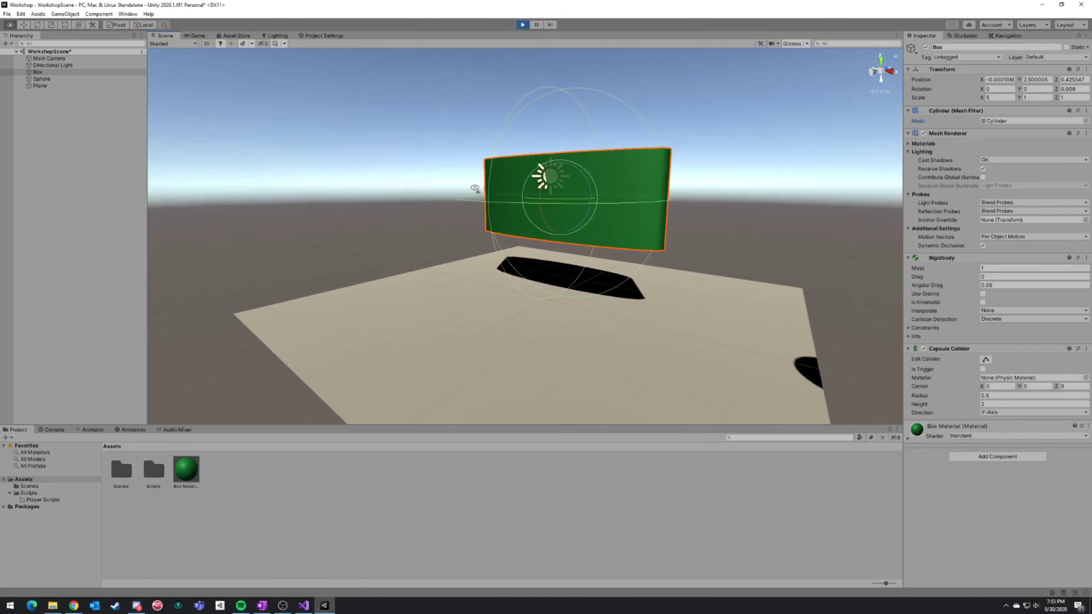
left_click(523, 24)
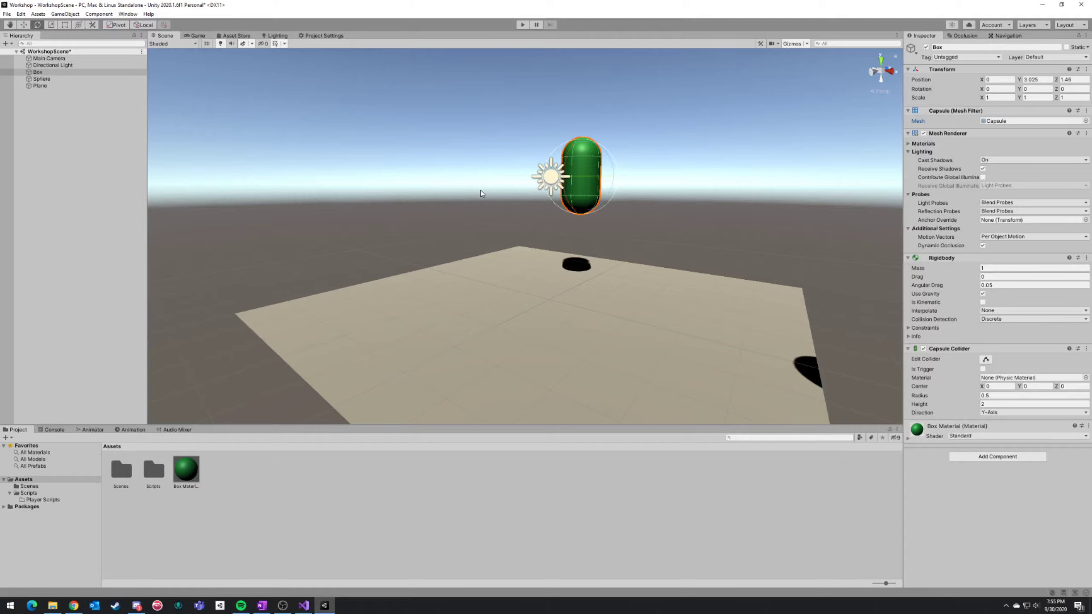
View the capsule and its collider above the plane from the other side, and run the game.
key("w")
right_click_drag(454, 182, 622, 190)
key("a")
key("w")
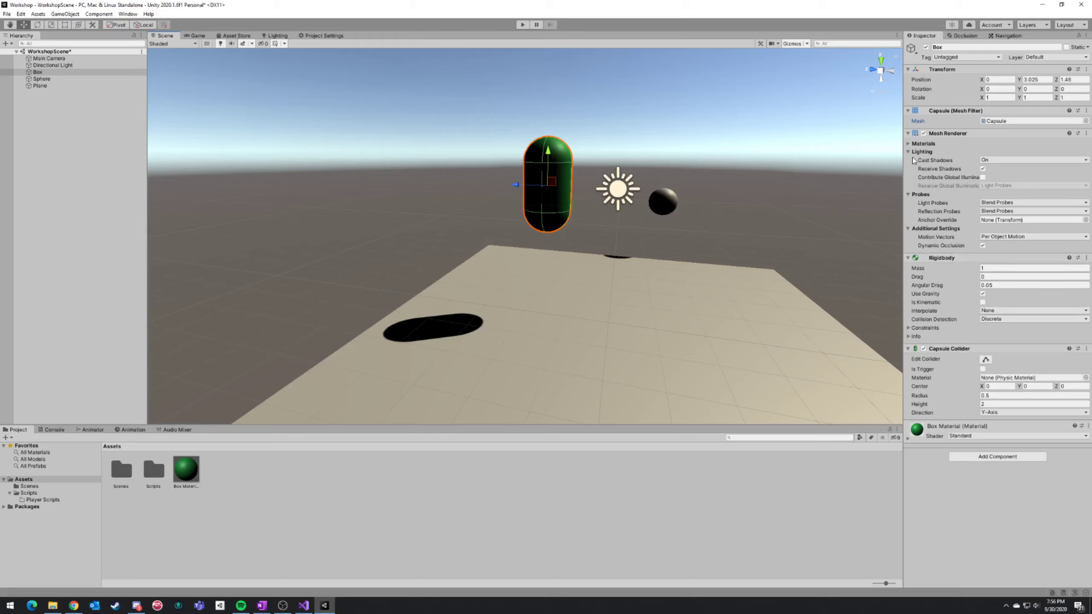
left_click(523, 24)
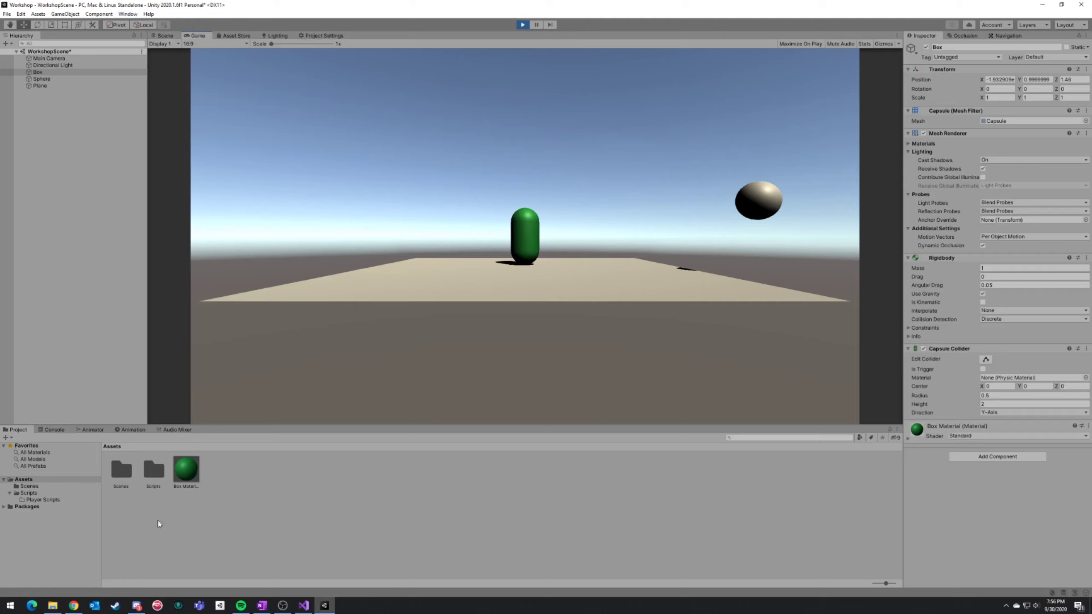
left_click(10, 14)
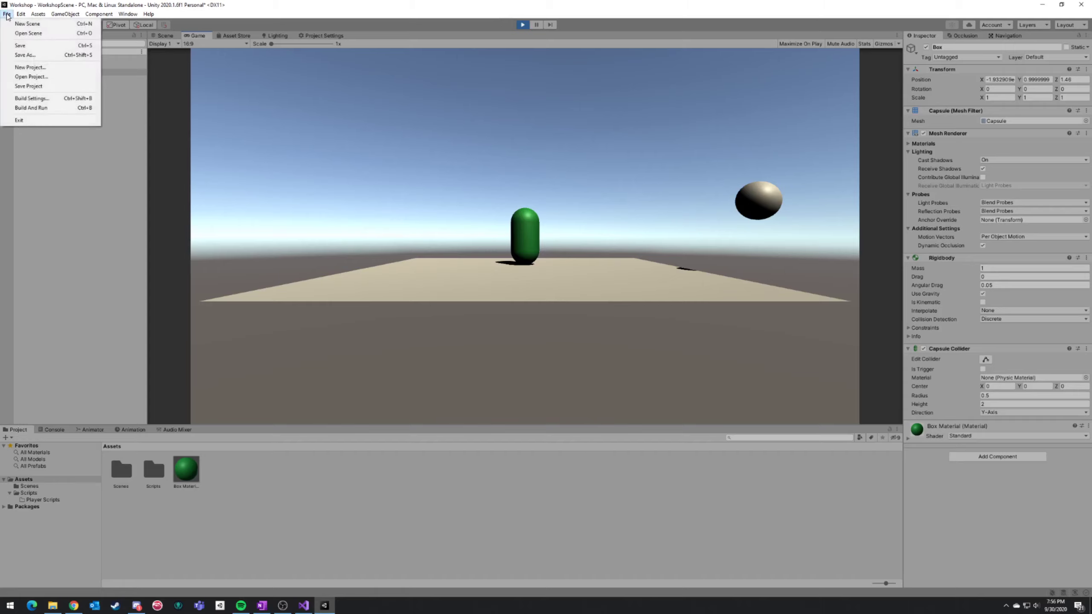
left_click(49, 2)
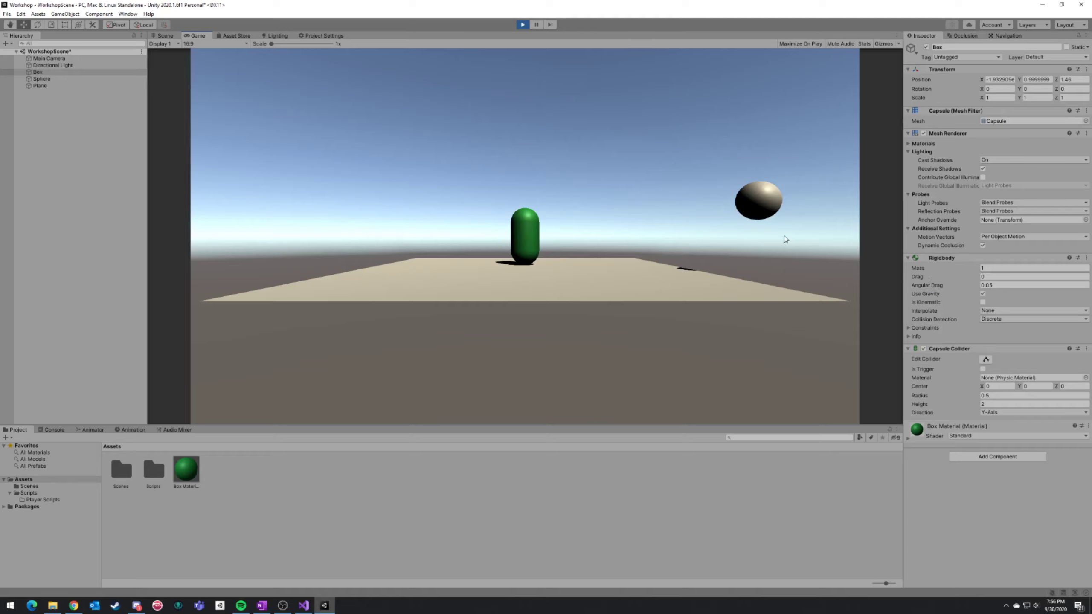
Set the green capsule's Rigidbody mass to 5 in the Scene view while the game is running.
left_click(164, 37)
right_click_drag(658, 199, 696, 217)
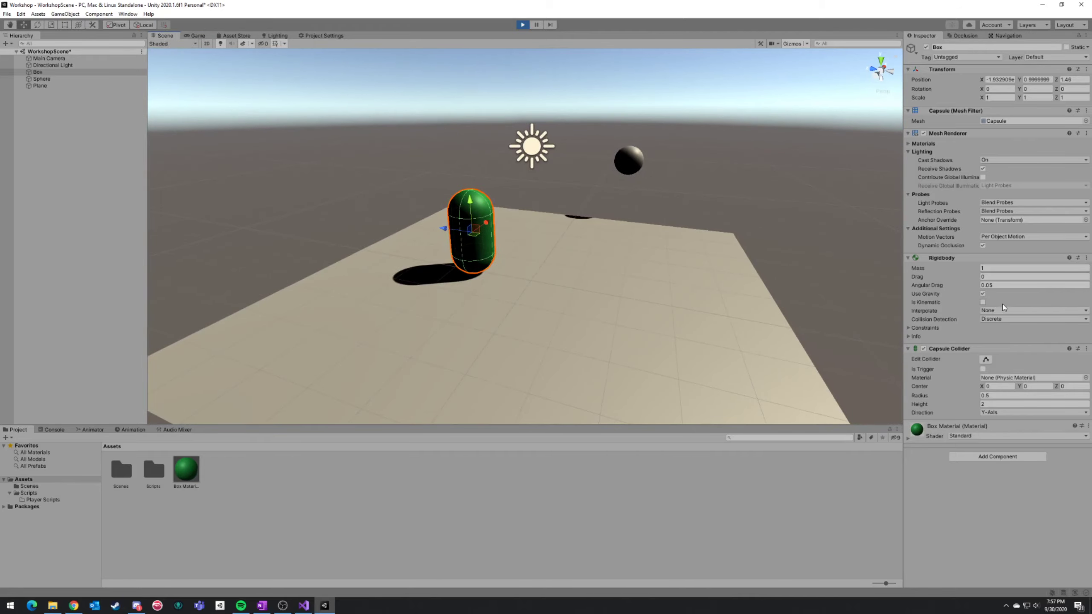
left_click(1001, 270)
type("5")
Copy the capsule's Rigidbody component, stop play mode, and paste its values onto the same Rigidbody.
left_click(1078, 257)
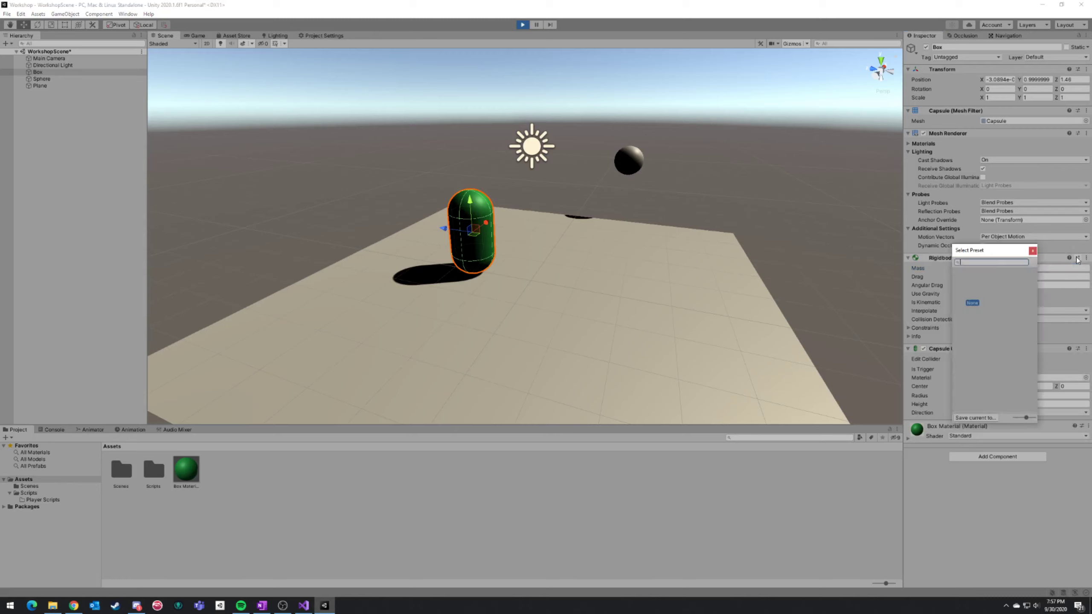
left_click(1033, 251)
left_click(1087, 258)
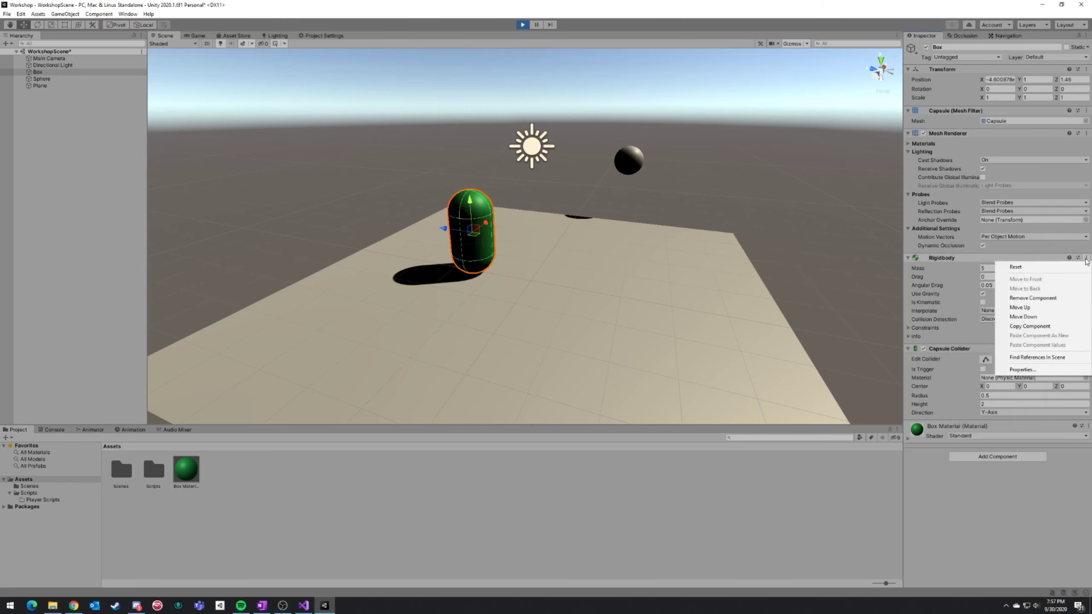
left_click(1036, 326)
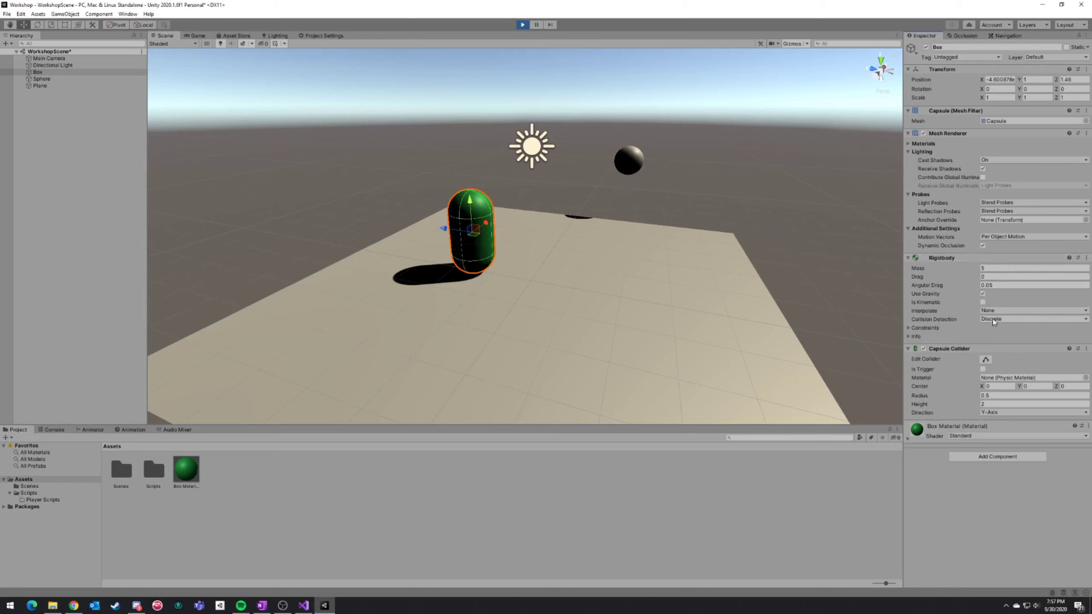
left_click(523, 24)
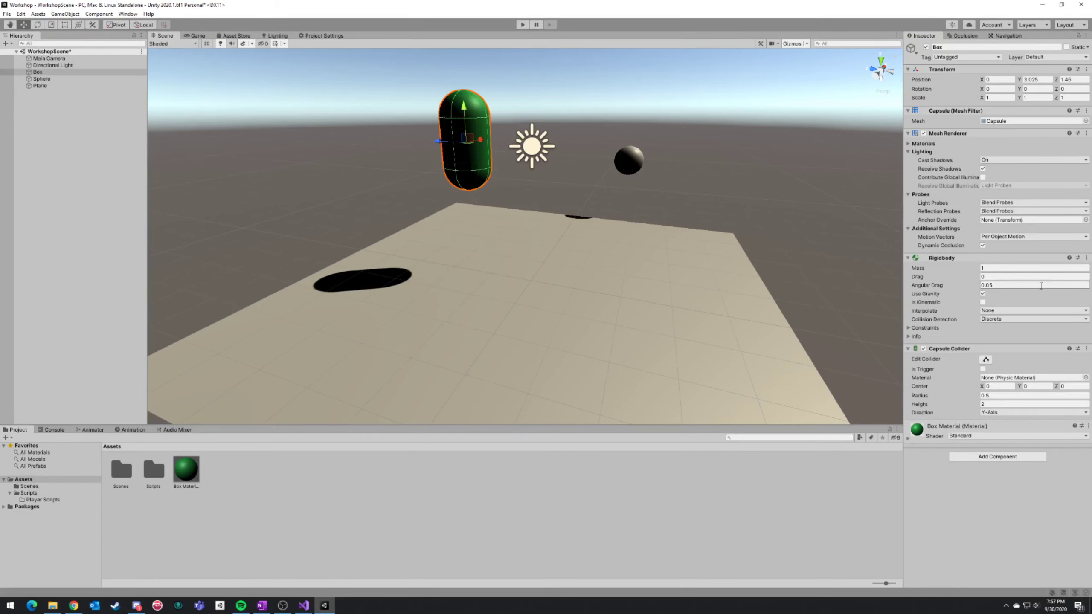
left_click(1087, 258)
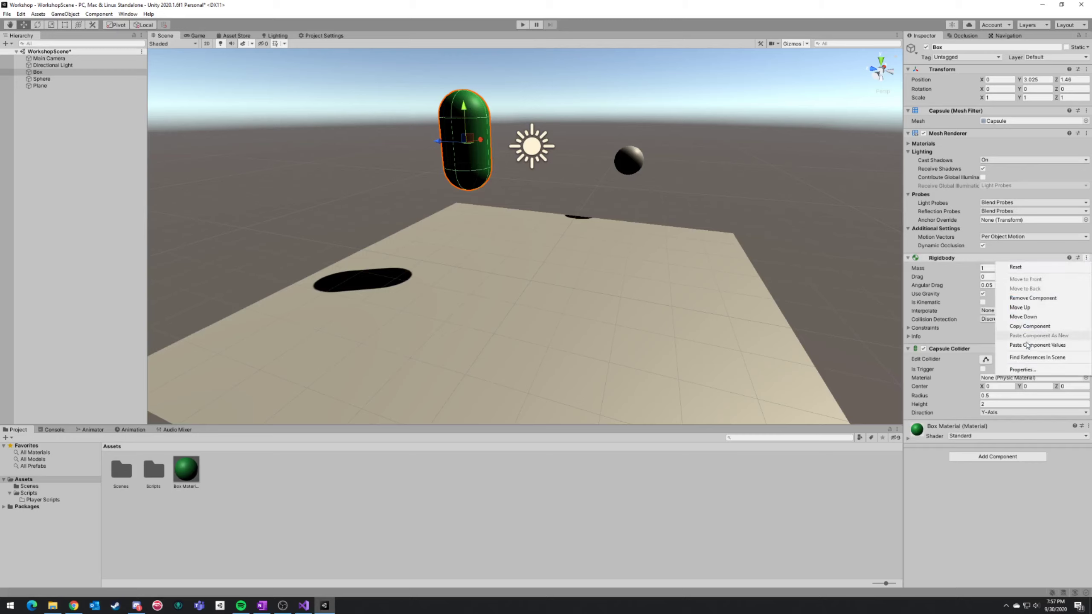
left_click(1070, 347)
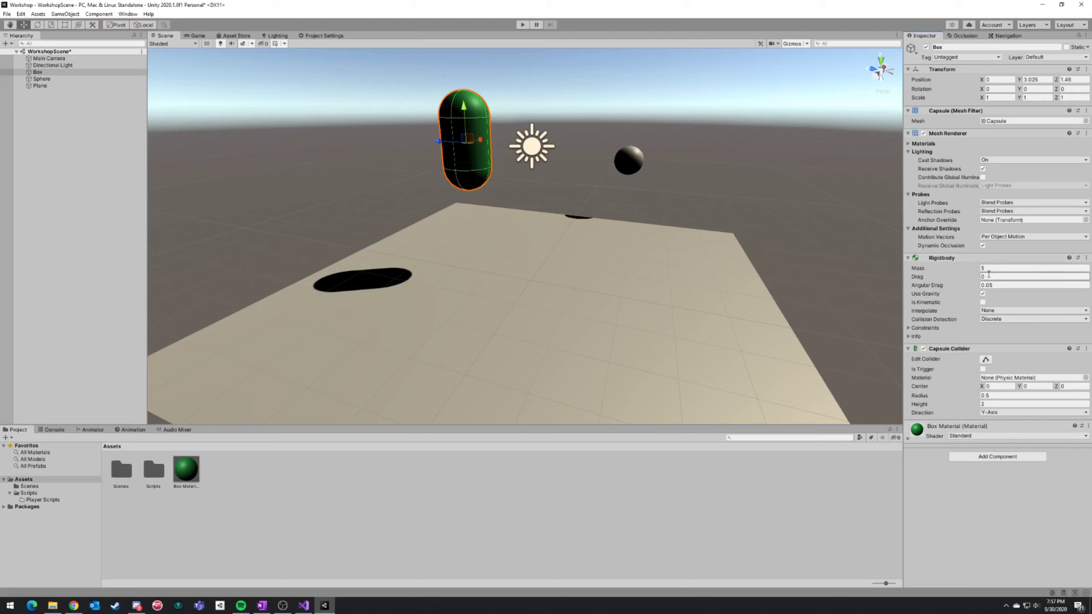
Paste the copied Rigidbody onto the sphere as a new component and test it with a short game run.
left_click(641, 160)
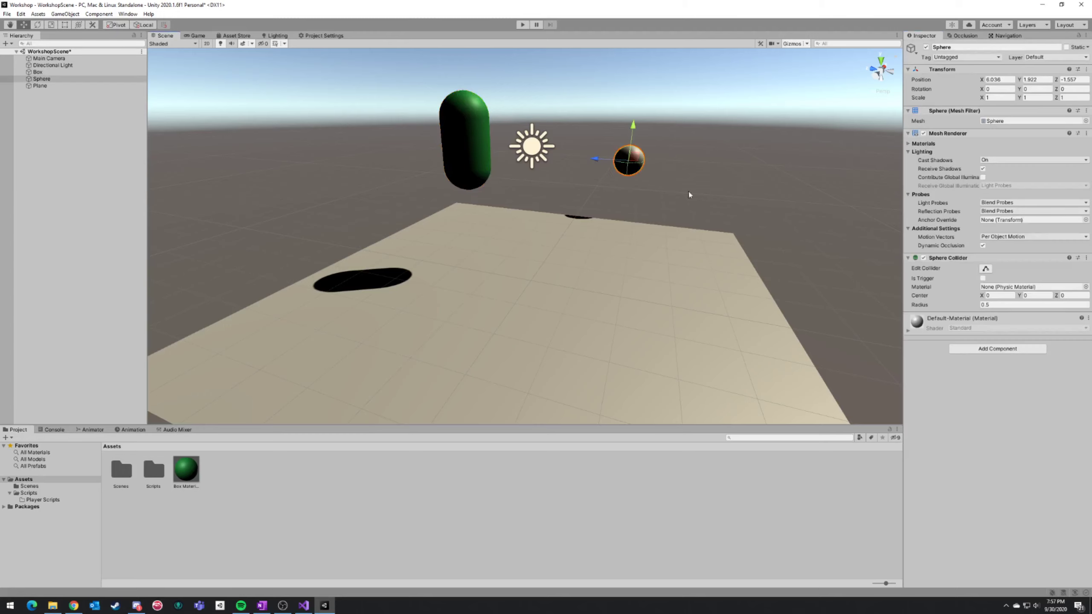
left_click(469, 128)
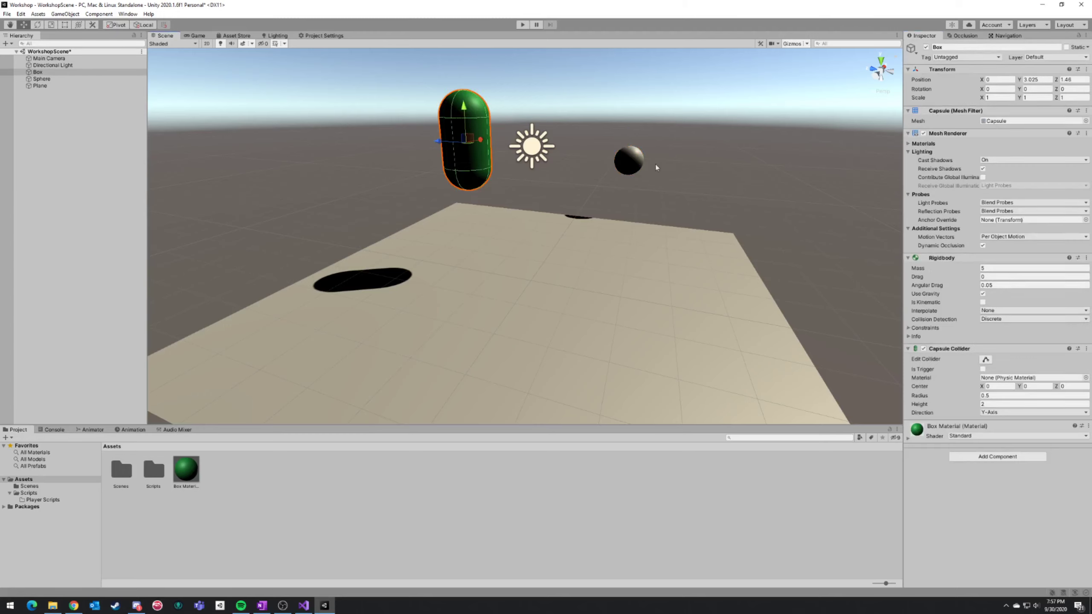
left_click(625, 166)
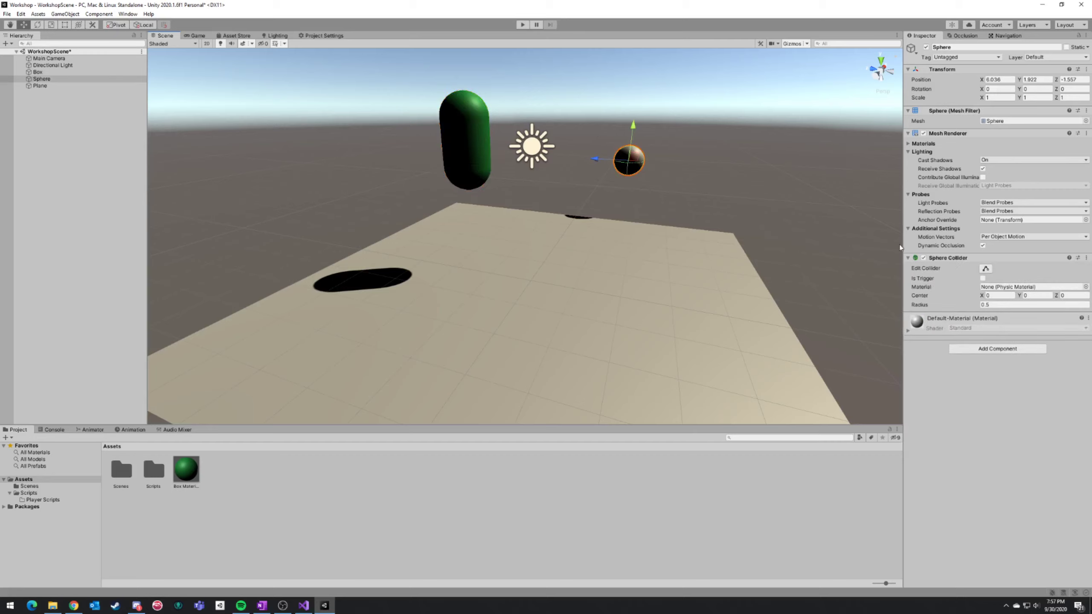
left_click(1086, 258)
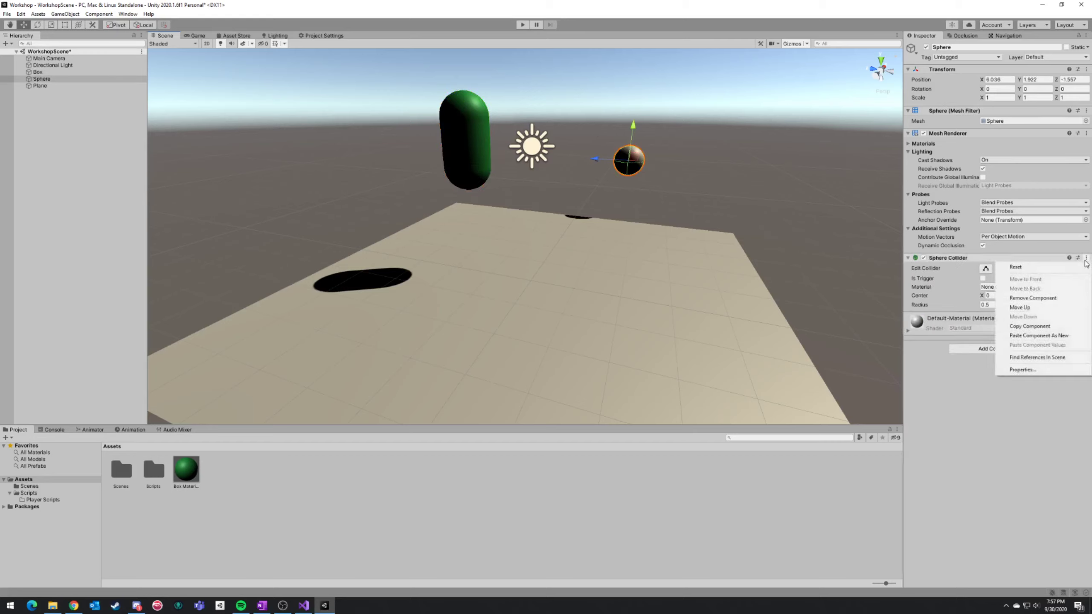
left_click(1038, 336)
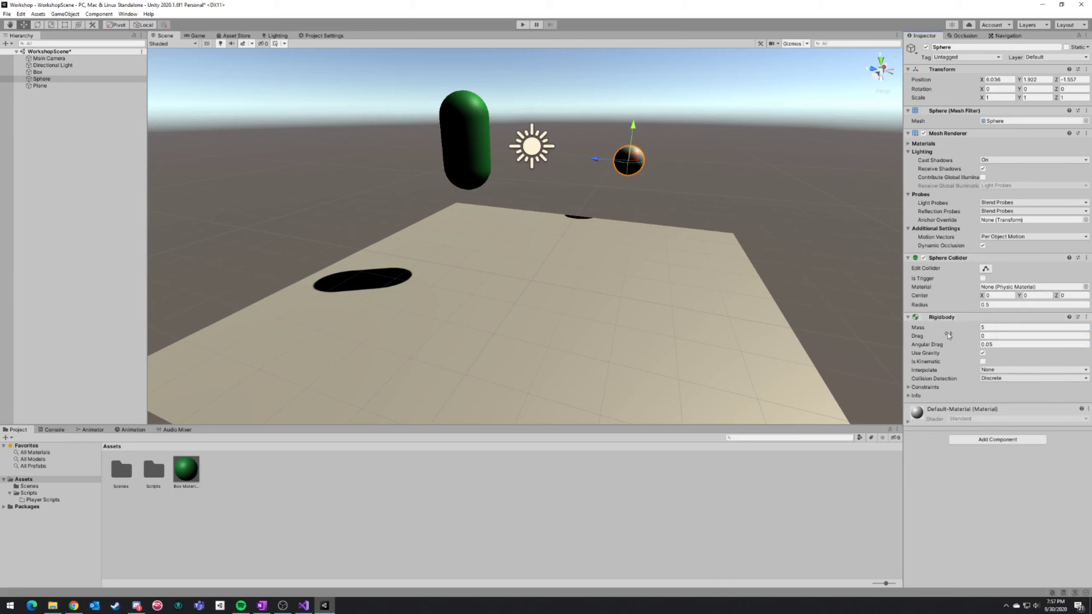
left_click(522, 24)
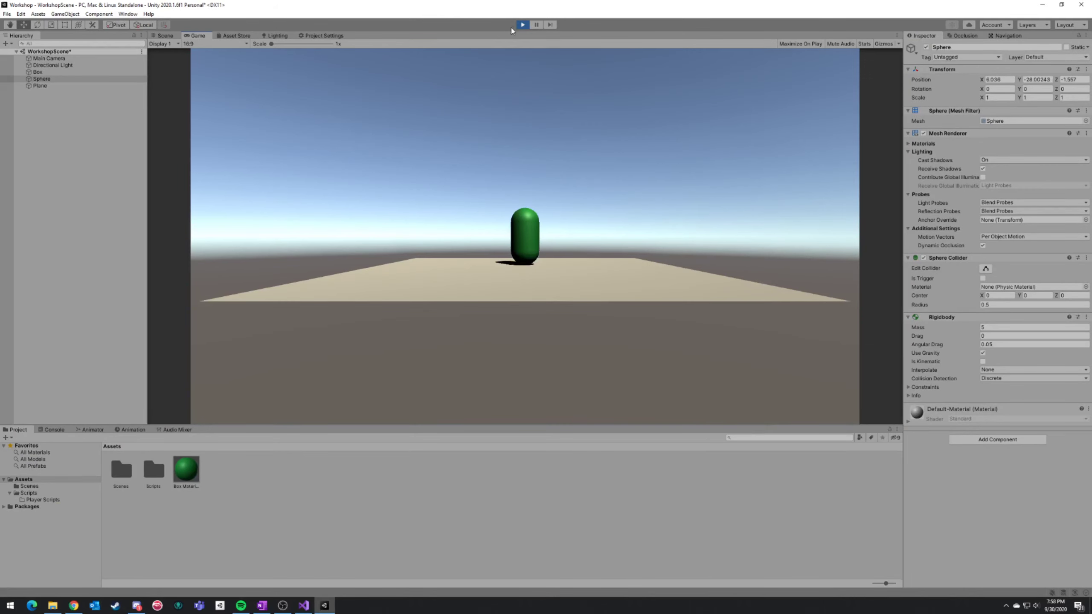
left_click(523, 25)
right_click_drag(746, 206, 626, 224)
key("d")
key("s")
right_click_drag(693, 202, 670, 205)
key("w")
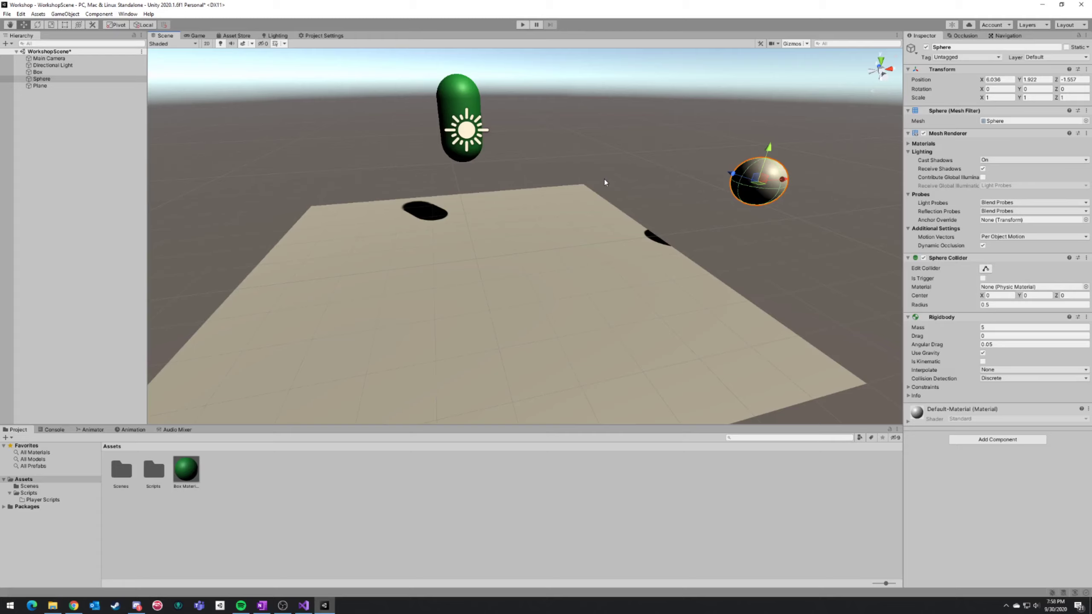
key("alt+Tab")
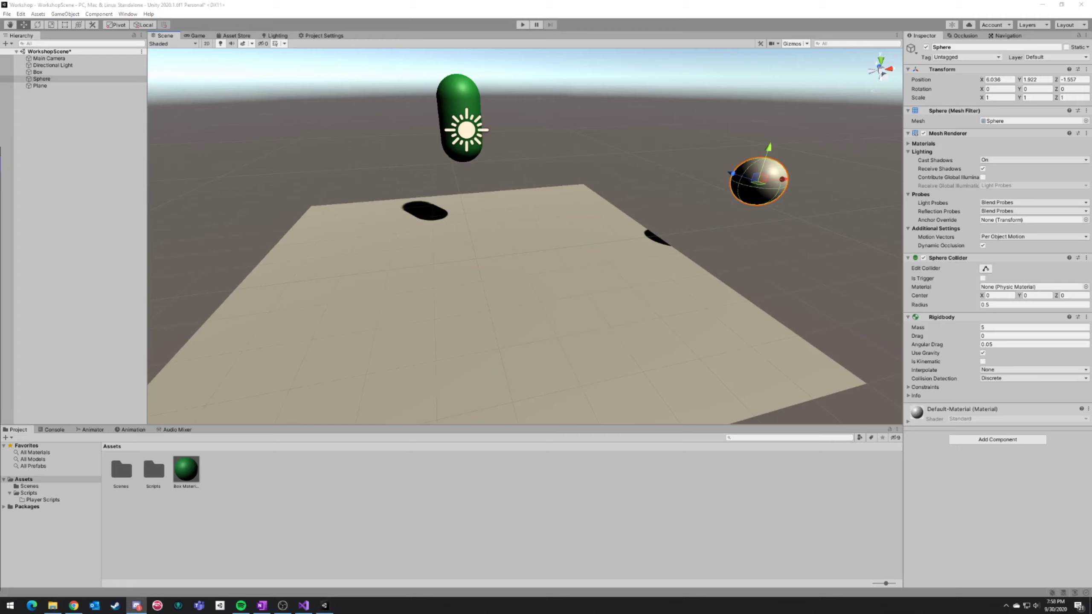
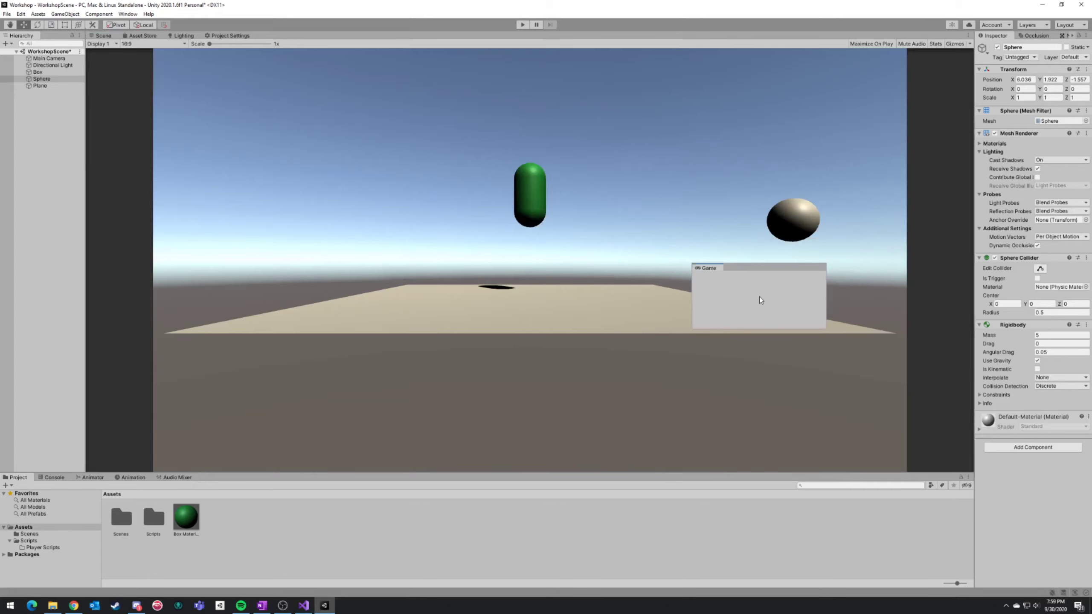
Dock the Game view beside the Scene view and test rotating the capsule while the game runs.
left_click_drag(271, 83, 530, 211)
left_click(523, 25)
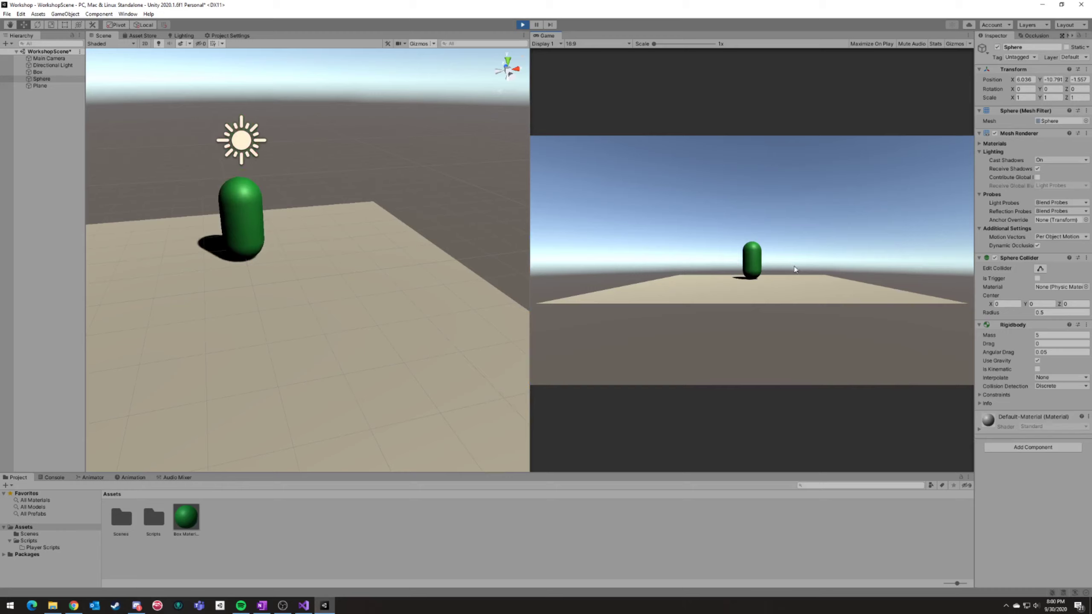
left_click(217, 210)
key("e")
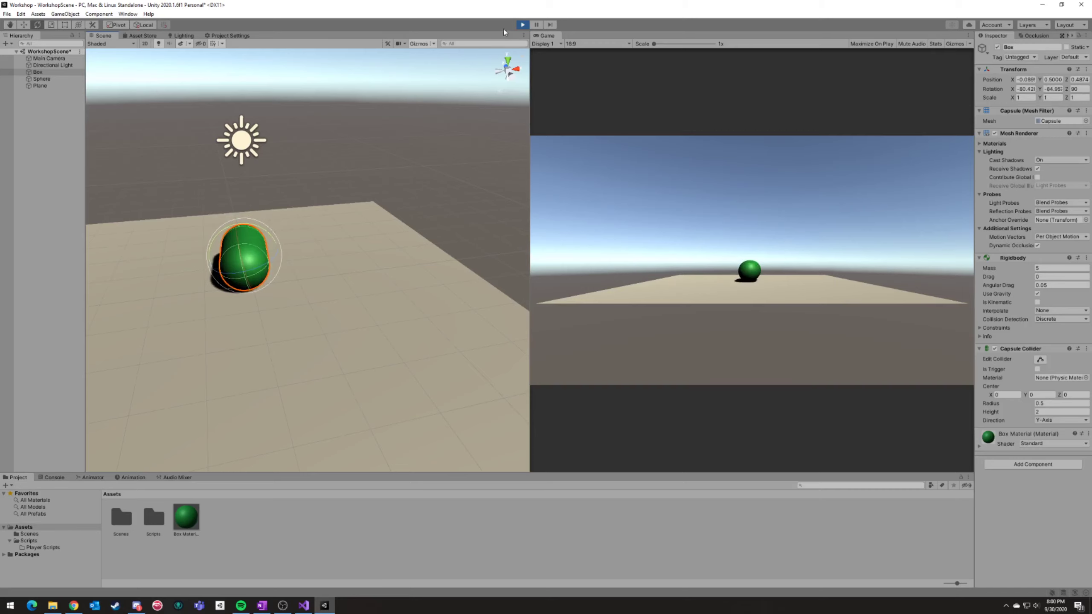
left_click(522, 24)
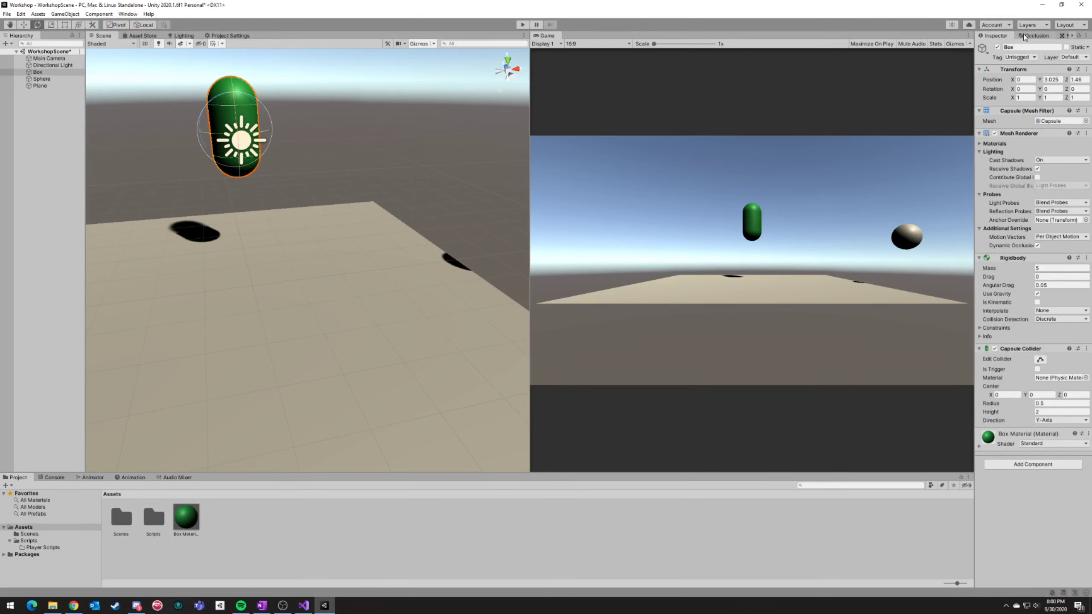
Dock the Inspector between the Scene and Game views with the Hierarchy beneath it, and widen that column.
left_click_drag(991, 36, 546, 258)
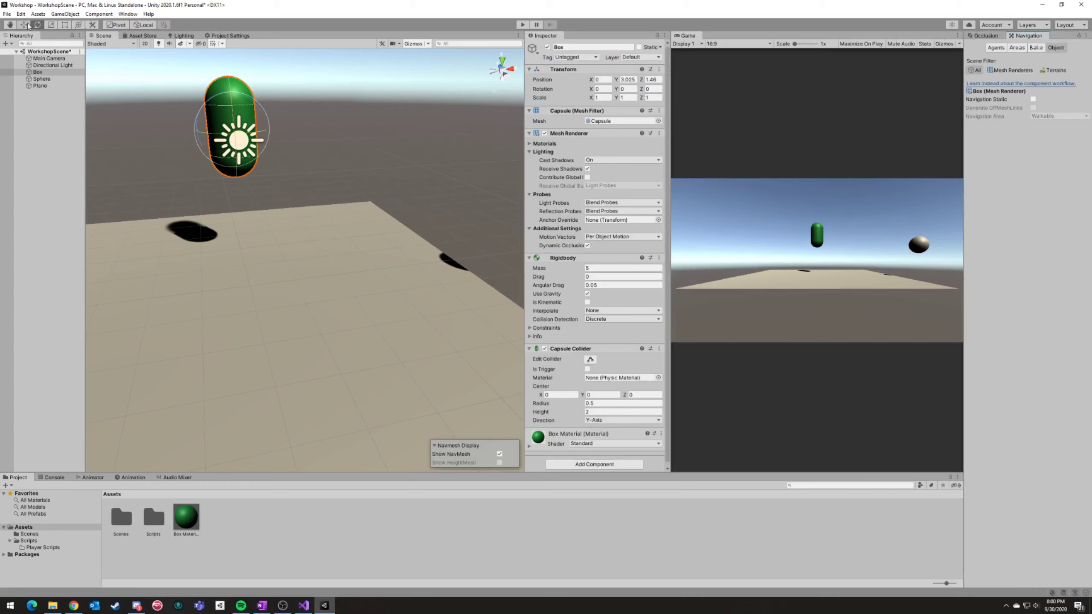
left_click_drag(31, 38, 643, 434)
left_click_drag(525, 252, 333, 254)
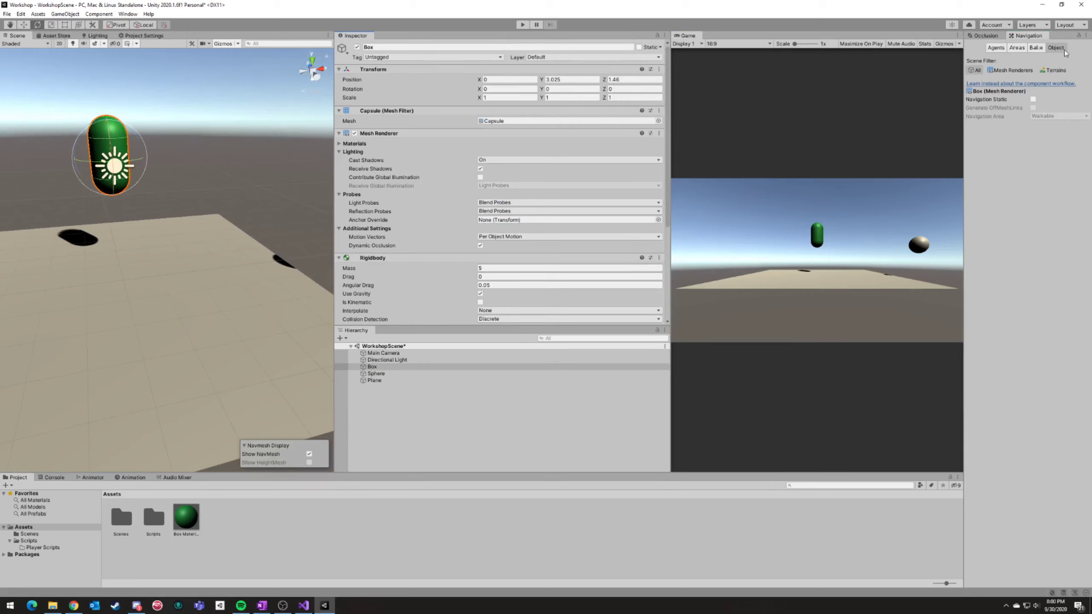
left_click(984, 36)
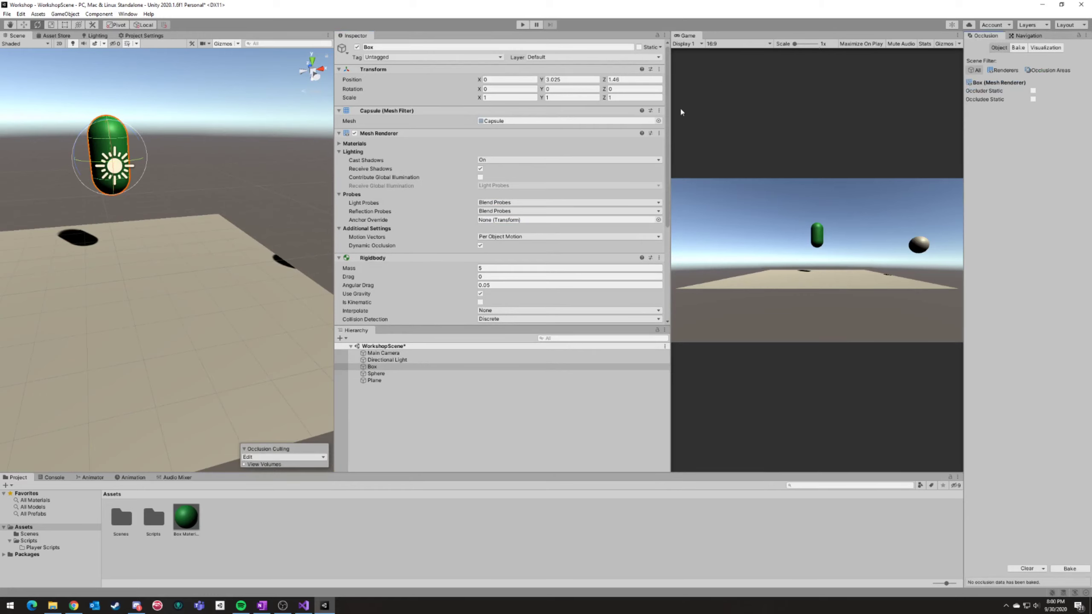
Try the Default, 4 Split and 2 by 3 window layouts, and return to the Default layout.
left_click(1068, 27)
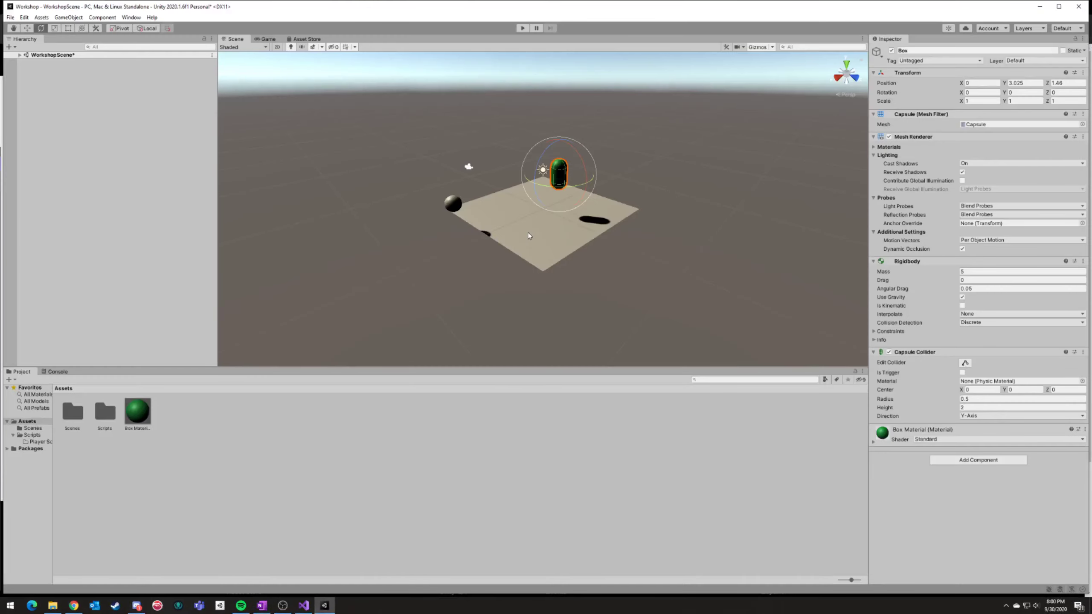
left_click(1062, 28)
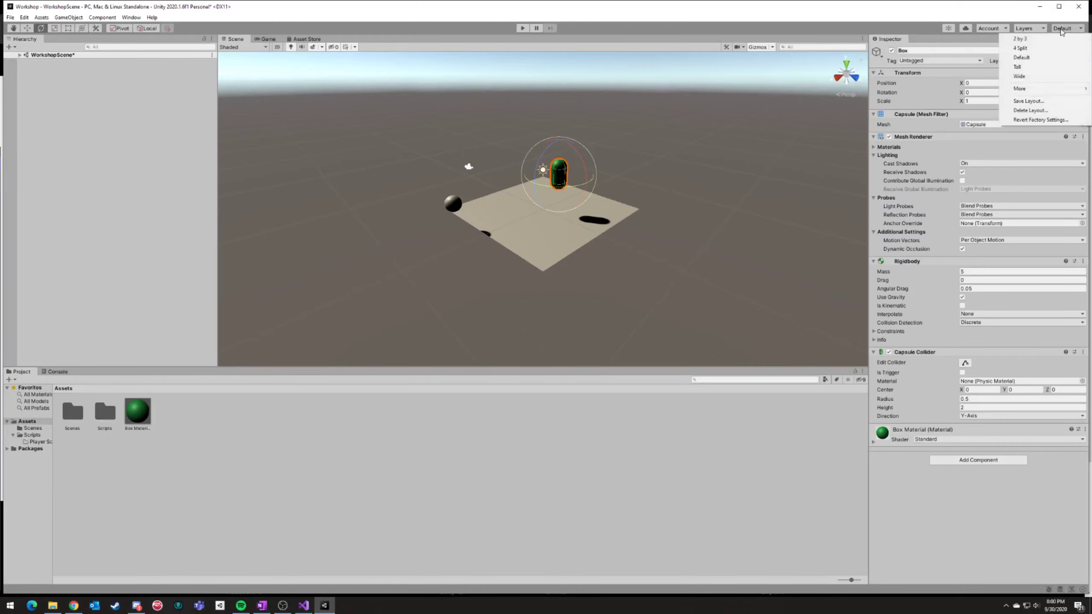
left_click(1019, 49)
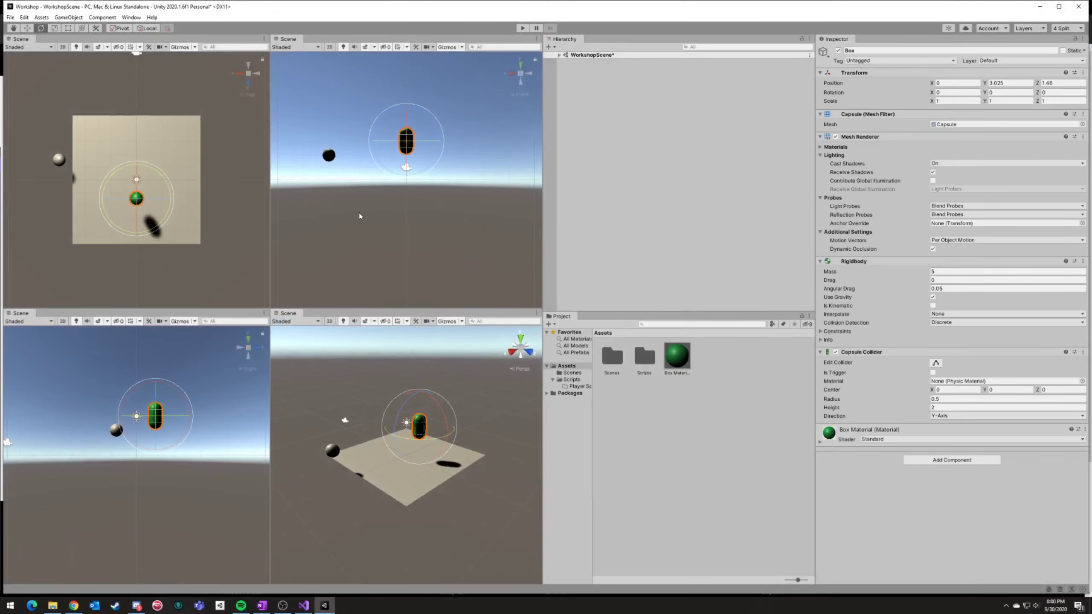
left_click(1066, 29)
left_click(1019, 40)
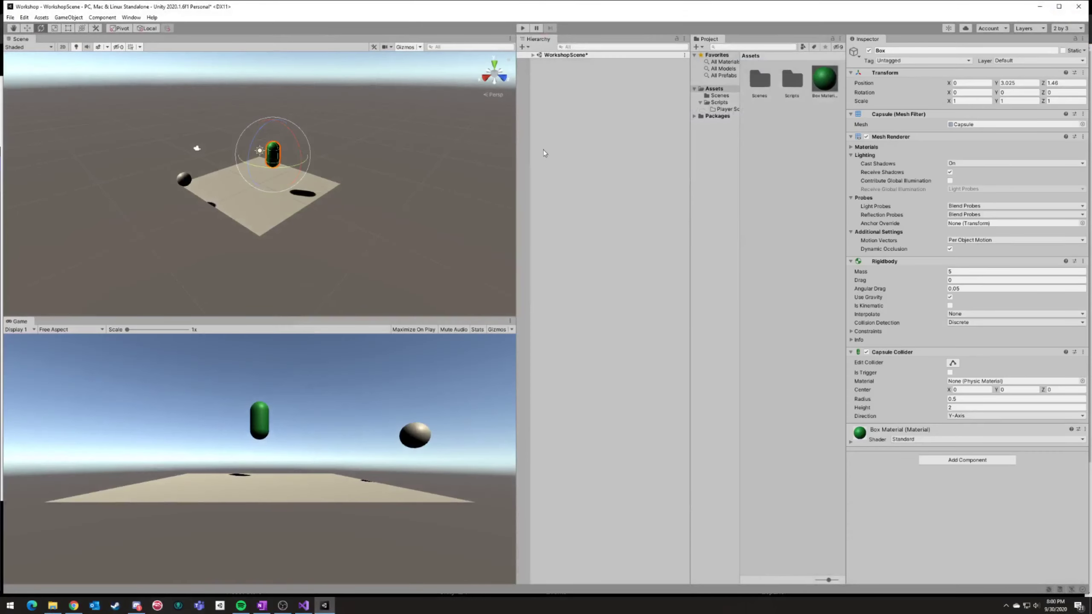
left_click(1066, 28)
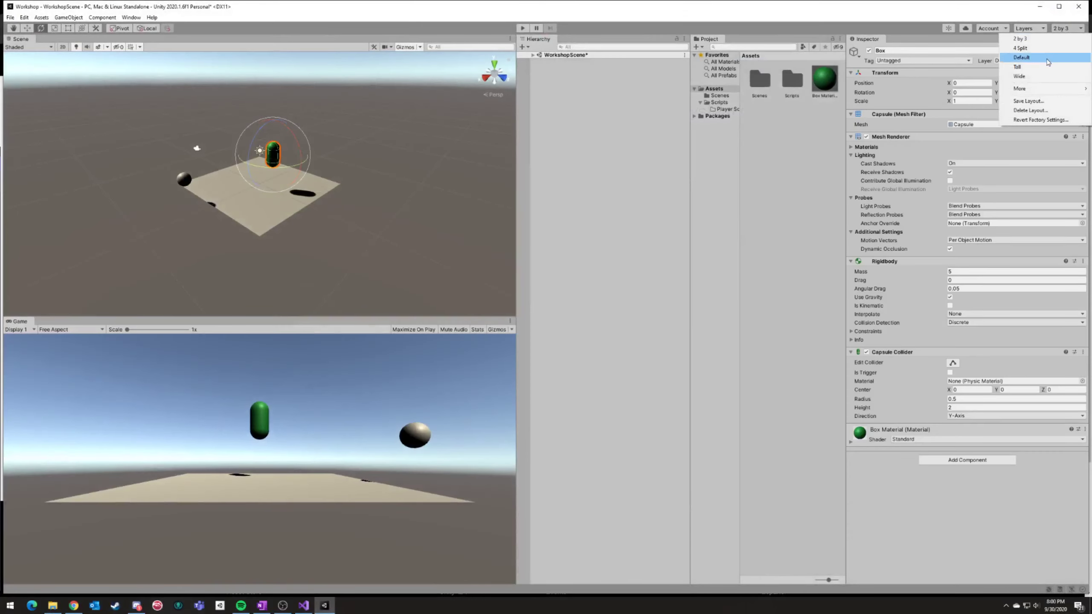
left_click(1038, 58)
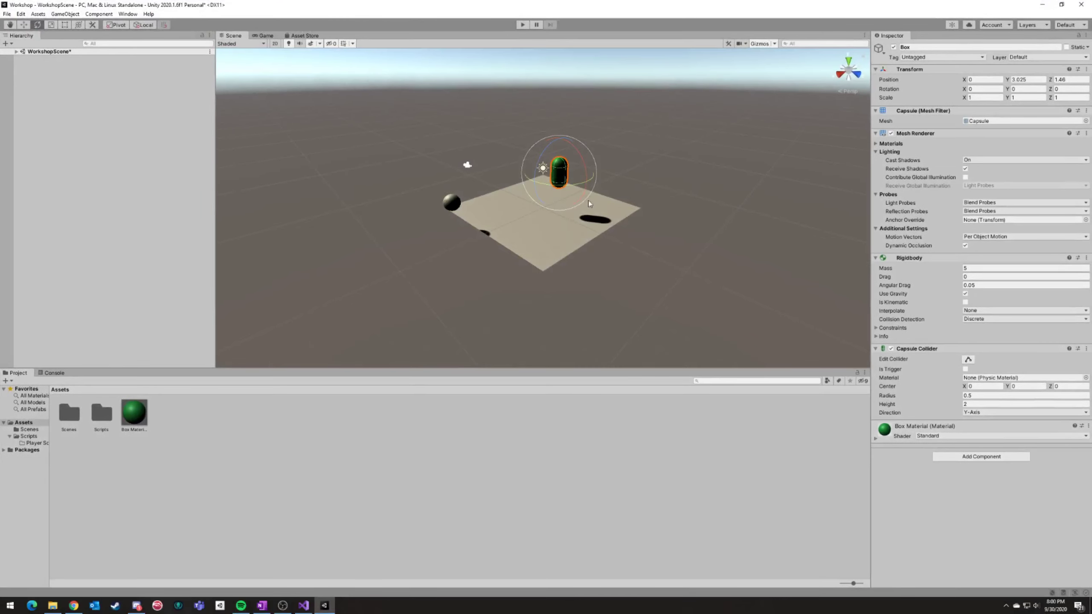
Enlarge the Scene view by narrowing the Hierarchy and reducing the height of the Project area.
left_click_drag(469, 369, 469, 465)
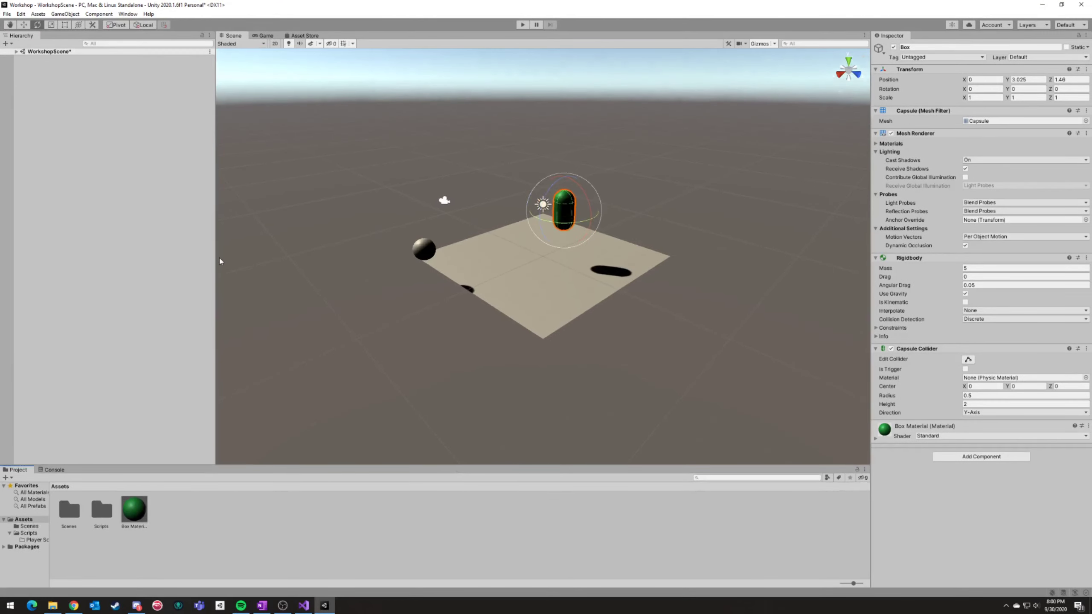
left_click_drag(216, 258, 131, 244)
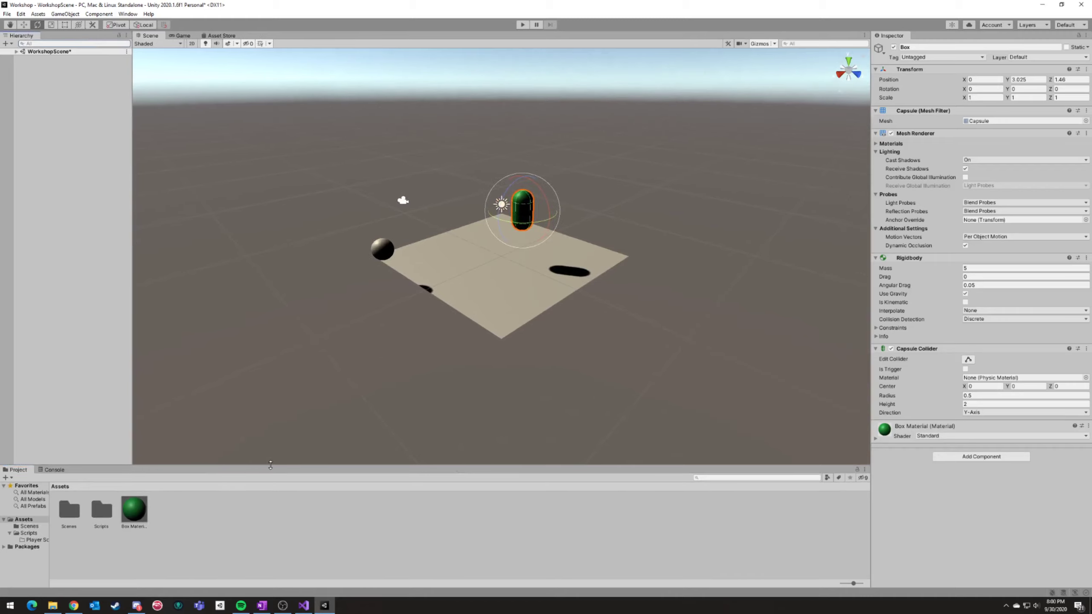
left_click_drag(271, 465, 277, 436)
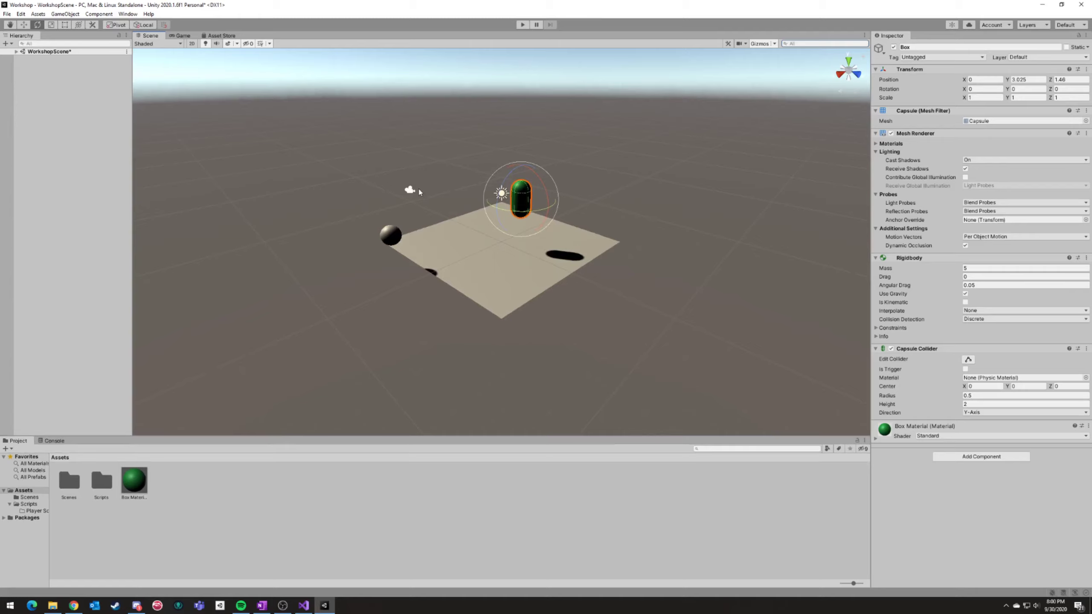
Compare the Game view with the Scene view and return to the Scene view.
left_click(183, 36)
left_click(162, 38)
left_click(182, 36)
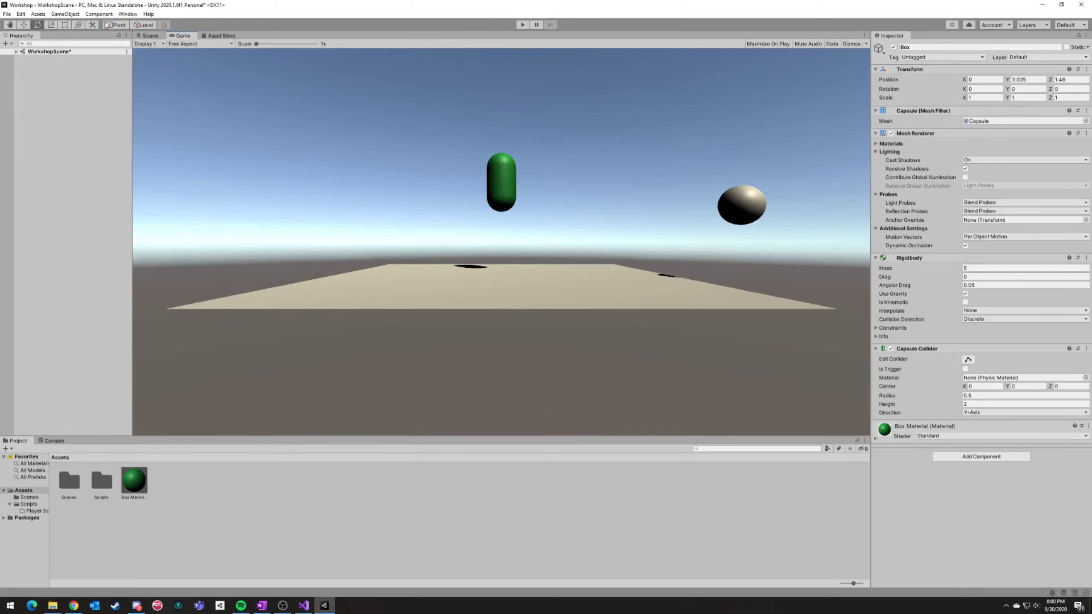
left_click(150, 36)
Select the Main Camera in the scene, view it from the side facing the plane, and activate the Move tool.
left_click(409, 196)
left_click(413, 191)
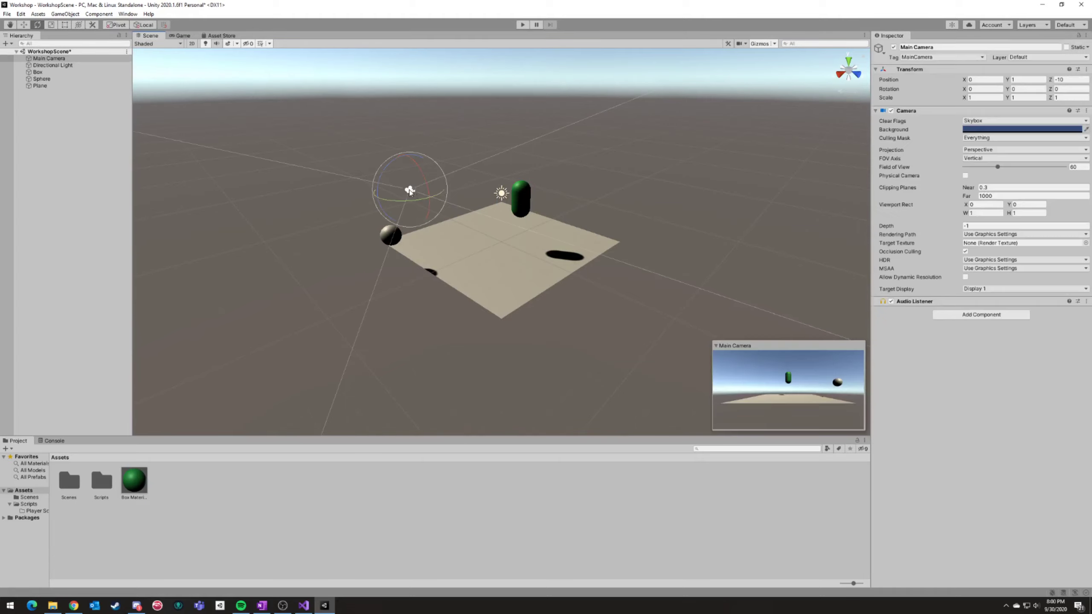
right_click_drag(561, 239, 602, 233)
key("a")
key("f")
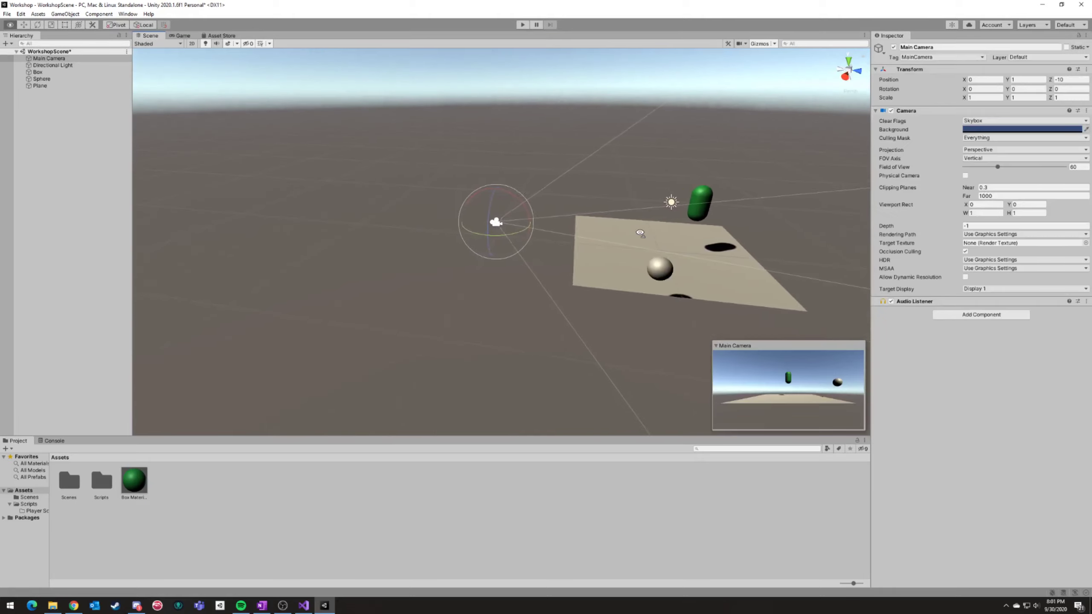
key("w")
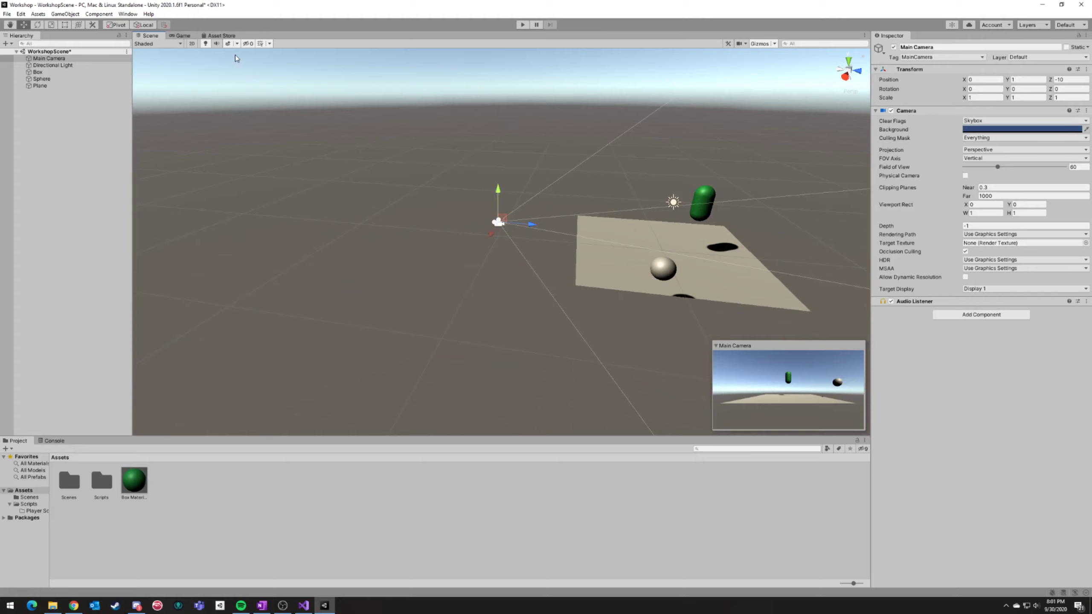
Look at the Asset Store page in the editor and return to the Scene view.
left_click(216, 36)
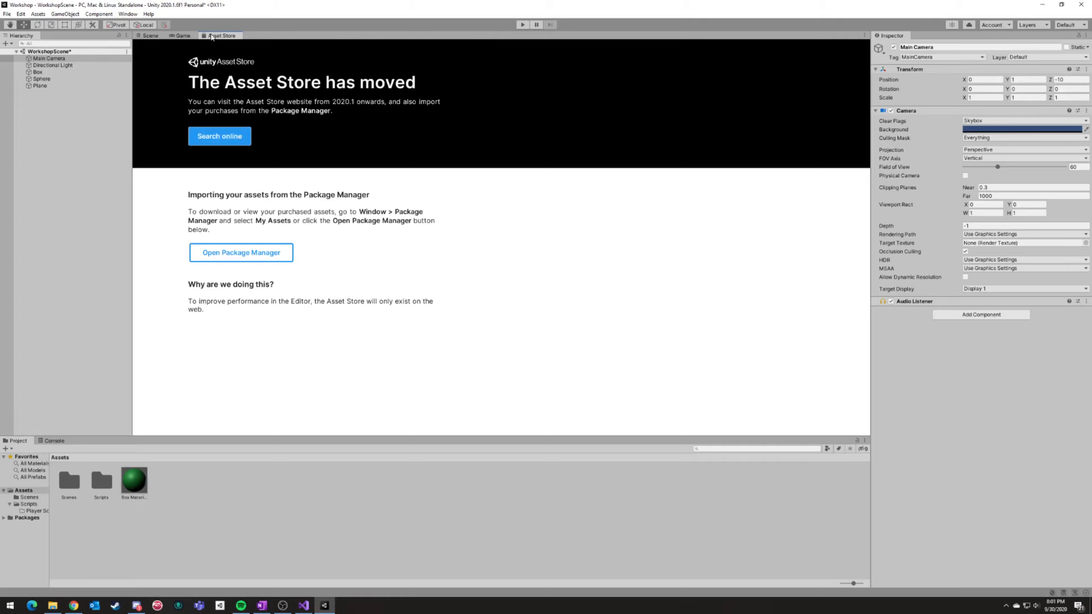
left_click(150, 36)
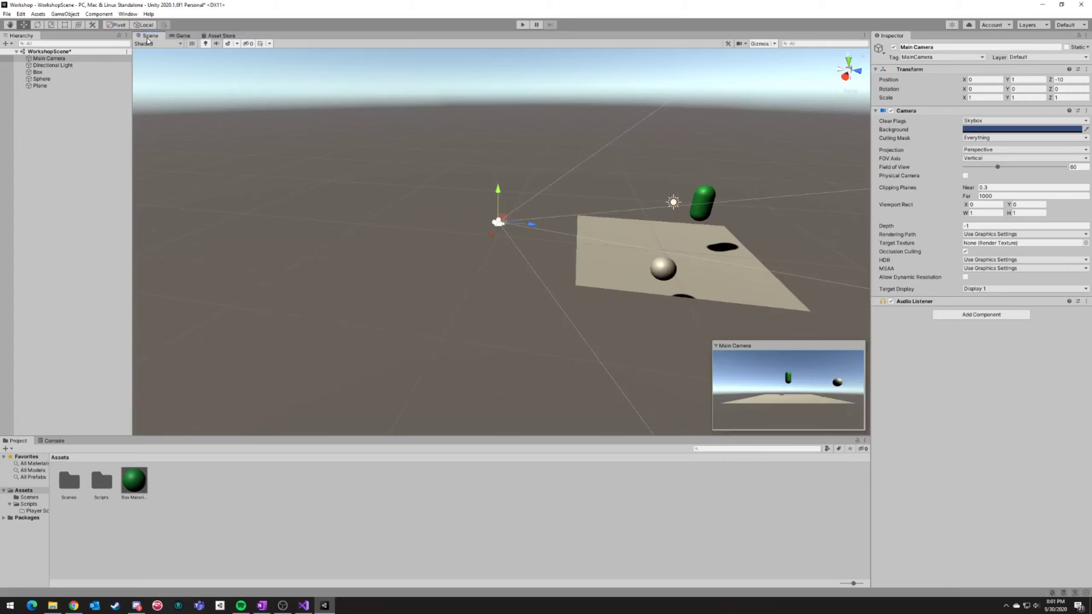
left_click(209, 37)
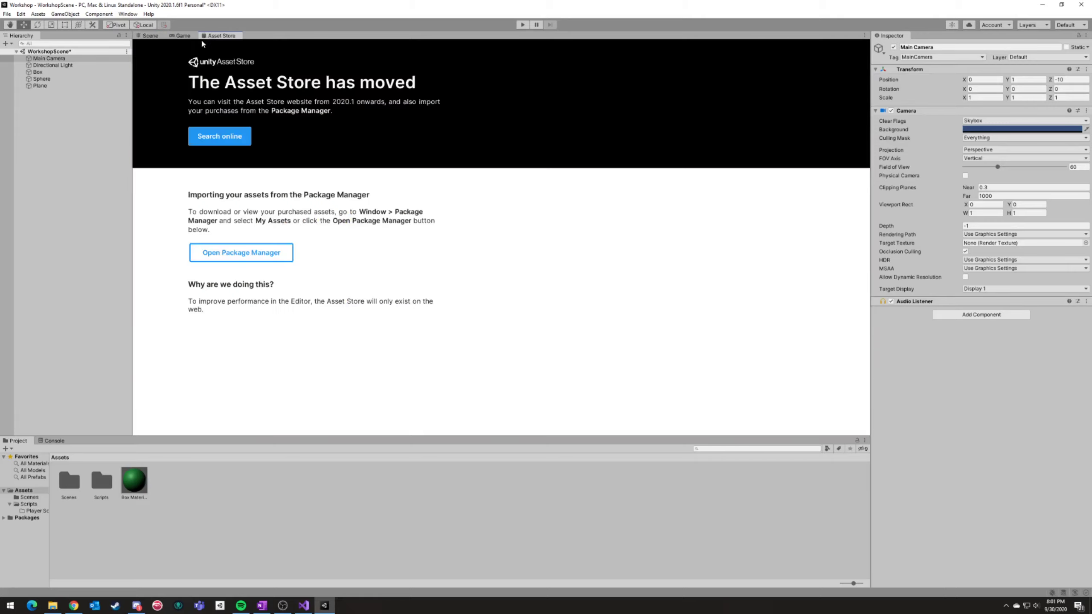
left_click(146, 36)
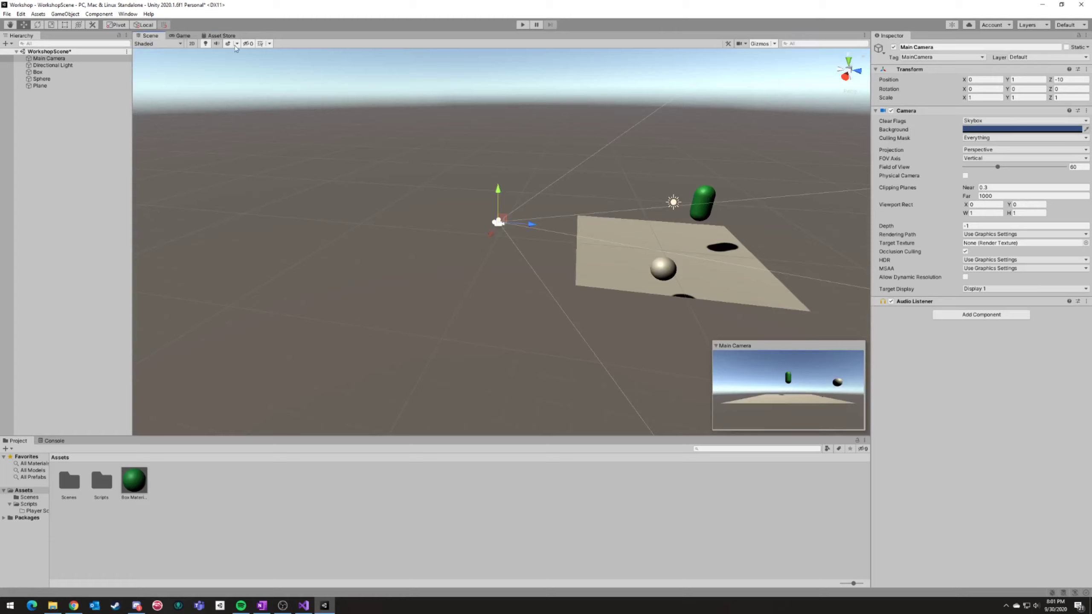
left_click(220, 36)
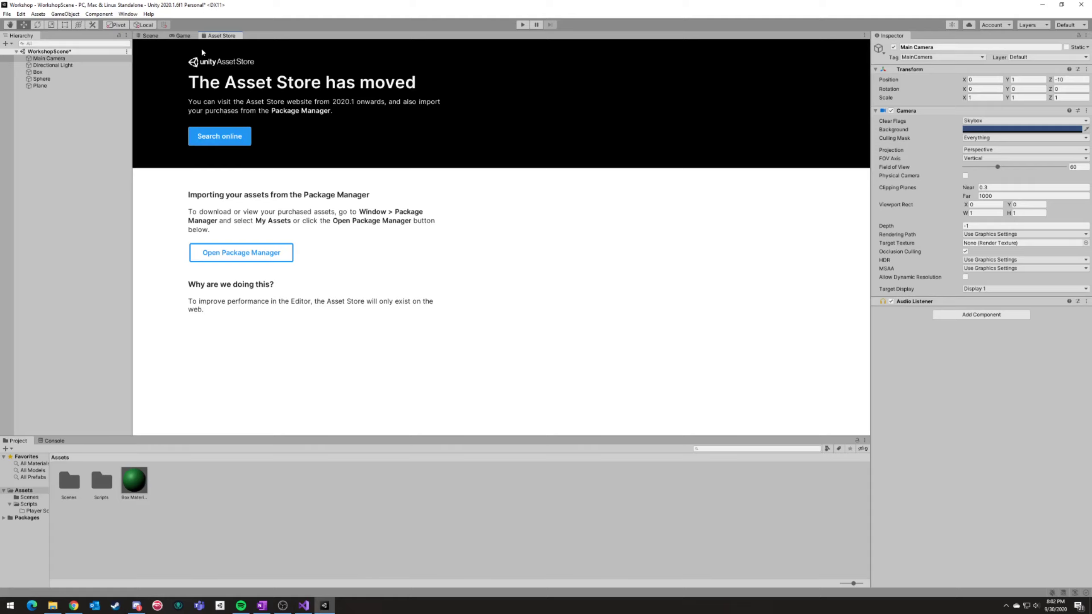
left_click(150, 36)
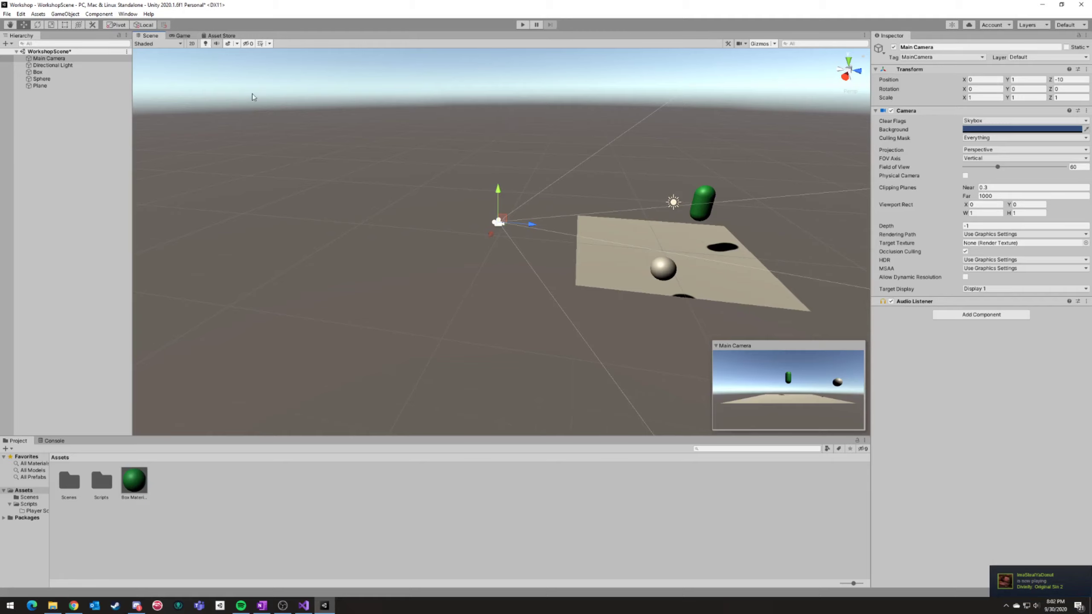
View the Main Camera and plane from another side, compare with the Game view, and return to the Scene view.
right_click_drag(261, 107, 594, 154)
right_click_drag(195, 104, 362, 241)
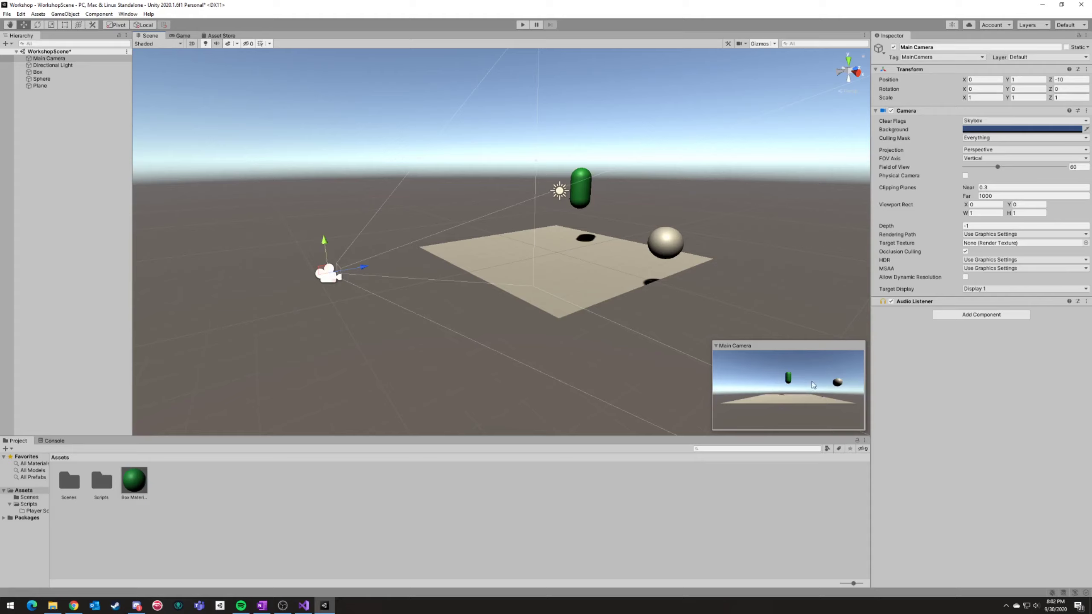
left_click(179, 36)
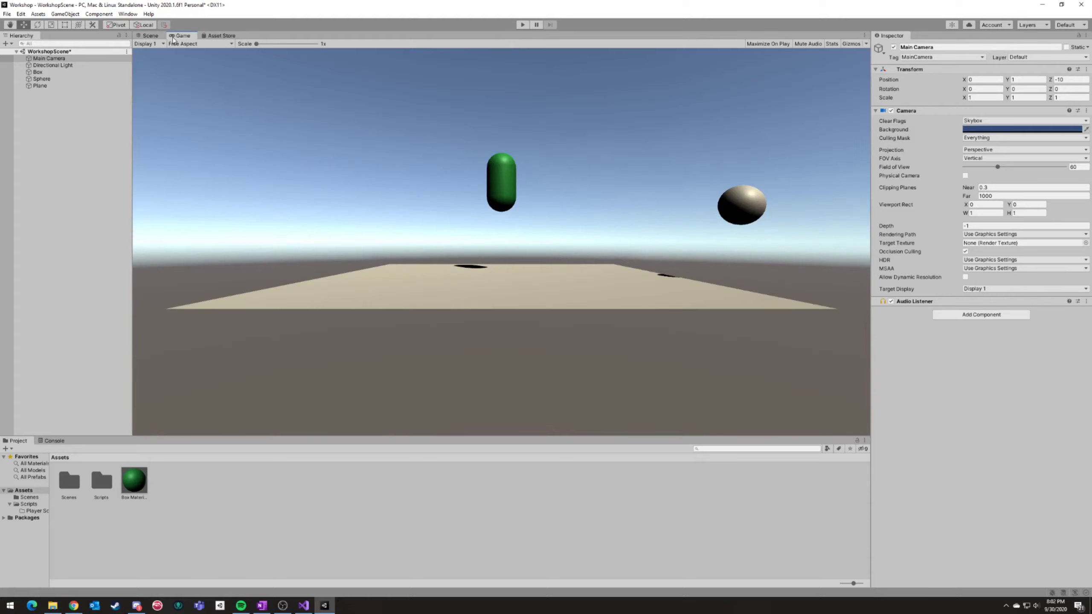
left_click(149, 36)
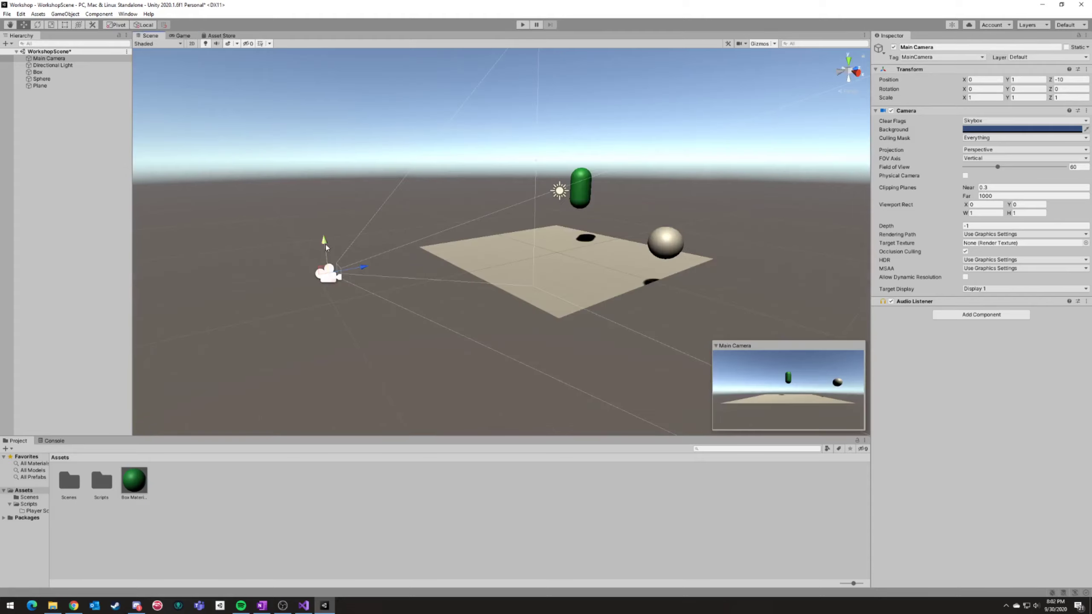
Raise the Main Camera to about Y 6.1, check the Game view, and return to the Scene view.
left_click_drag(325, 240, 301, 58)
left_click(180, 35)
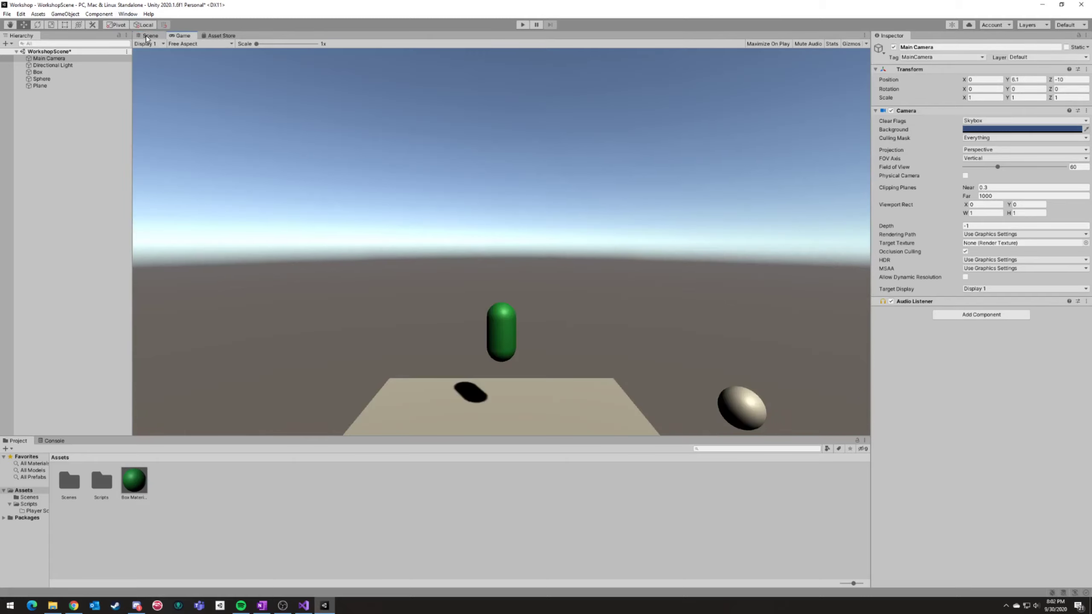
left_click(148, 36)
Tilt the Main Camera down toward the plane to about 21.7° on X and check the Game view.
key("e")
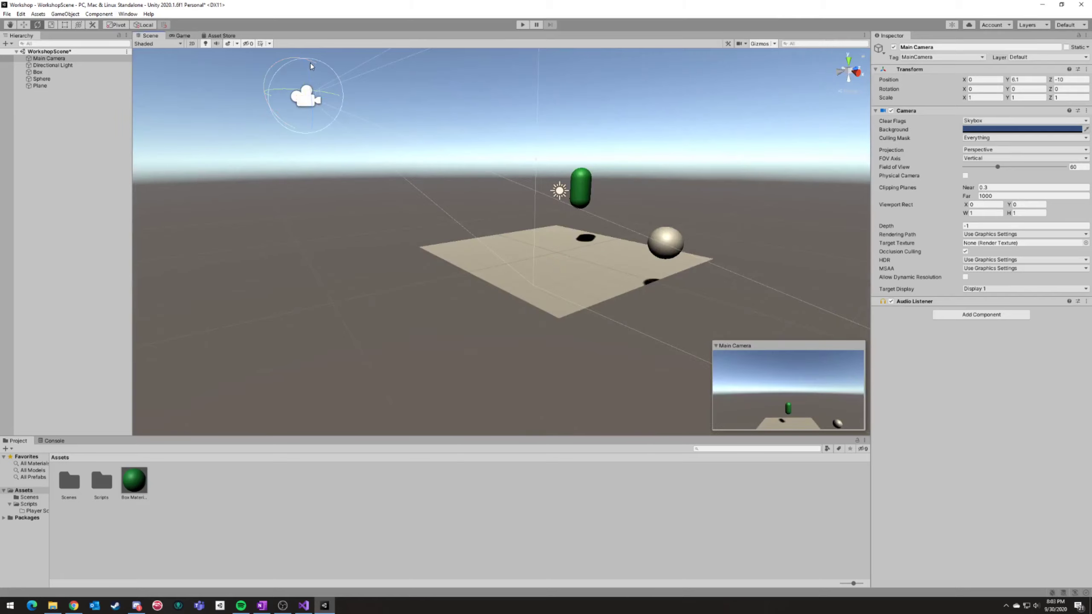
left_click_drag(310, 63, 426, 128)
left_click(181, 35)
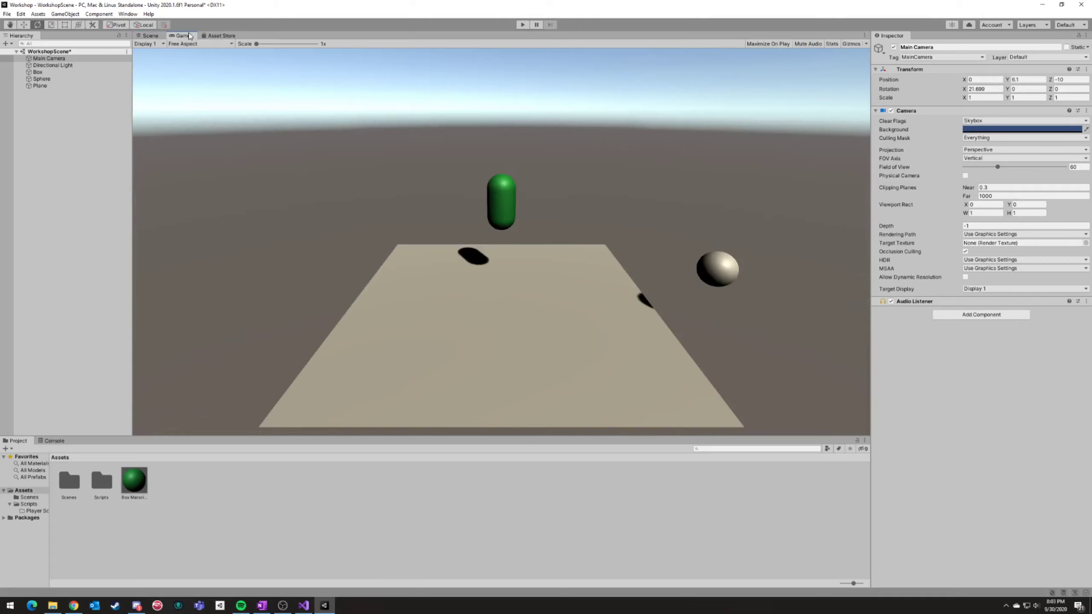
left_click(151, 37)
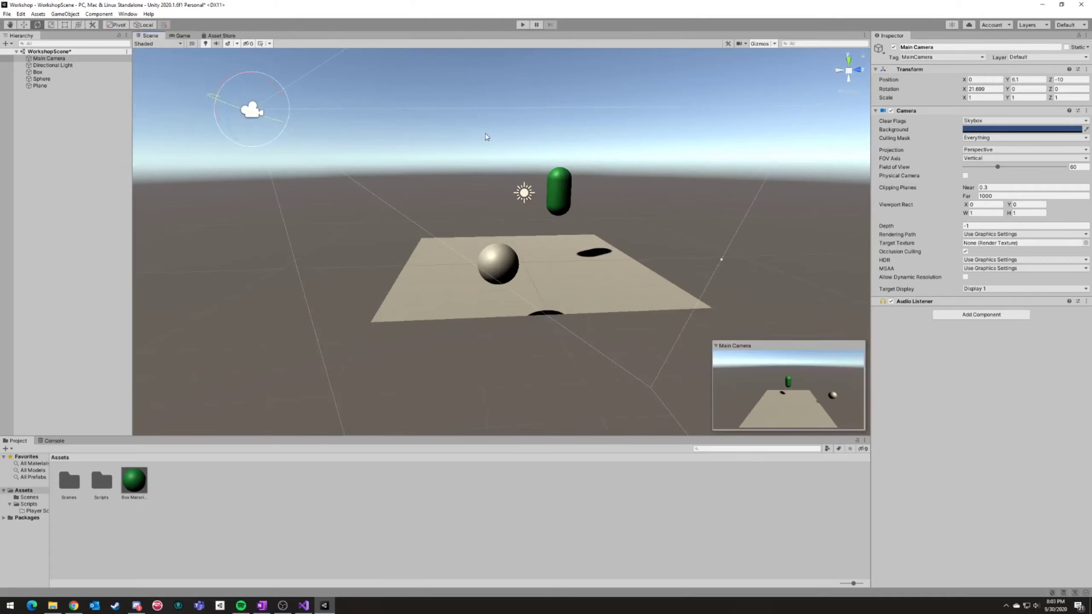
Point out the Main Camera's Field of View setting, and turn its Physical Camera option on and off again.
right_click_drag(488, 138, 542, 151)
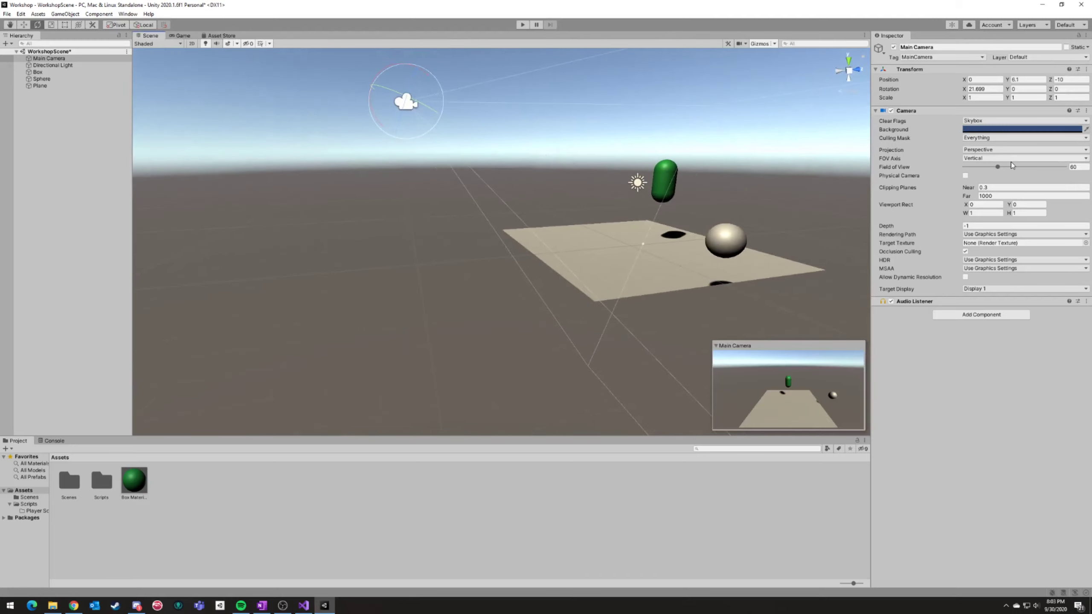
left_click(998, 167)
mouse_move(998, 169)
left_mouse_down()
mouse_move(953, 159)
mouse_move(1091, 174)
mouse_move(997, 169)
left_mouse_up()
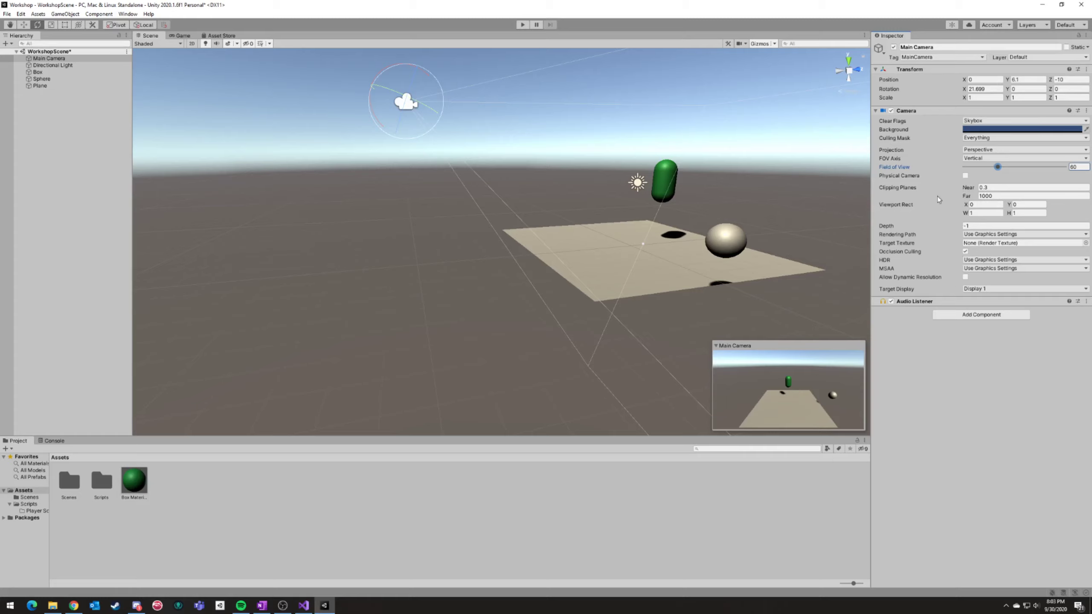
left_click(965, 175)
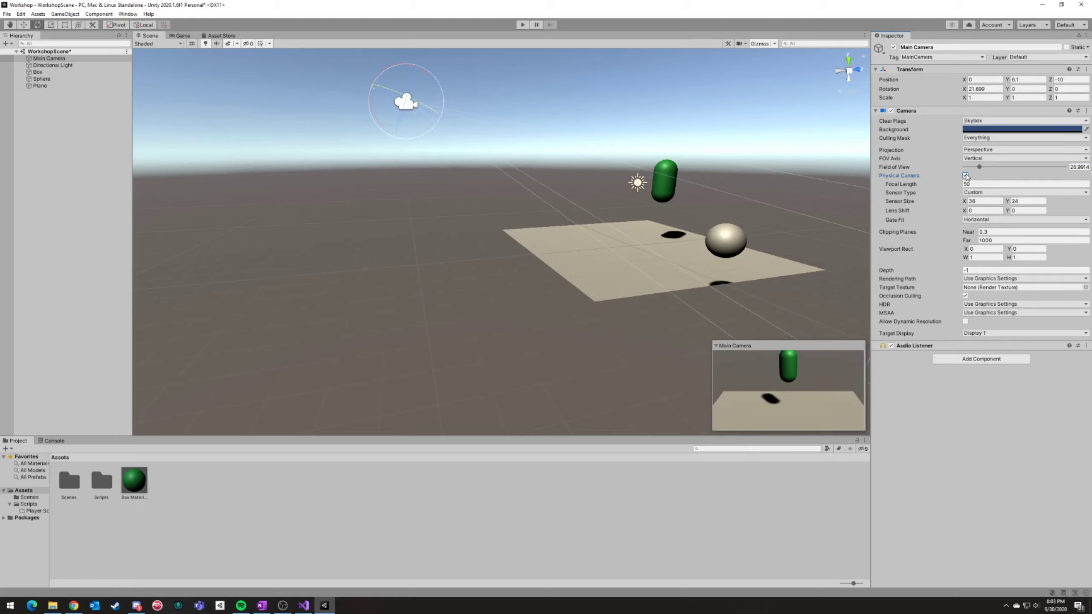
right_click_drag(470, 219, 422, 200)
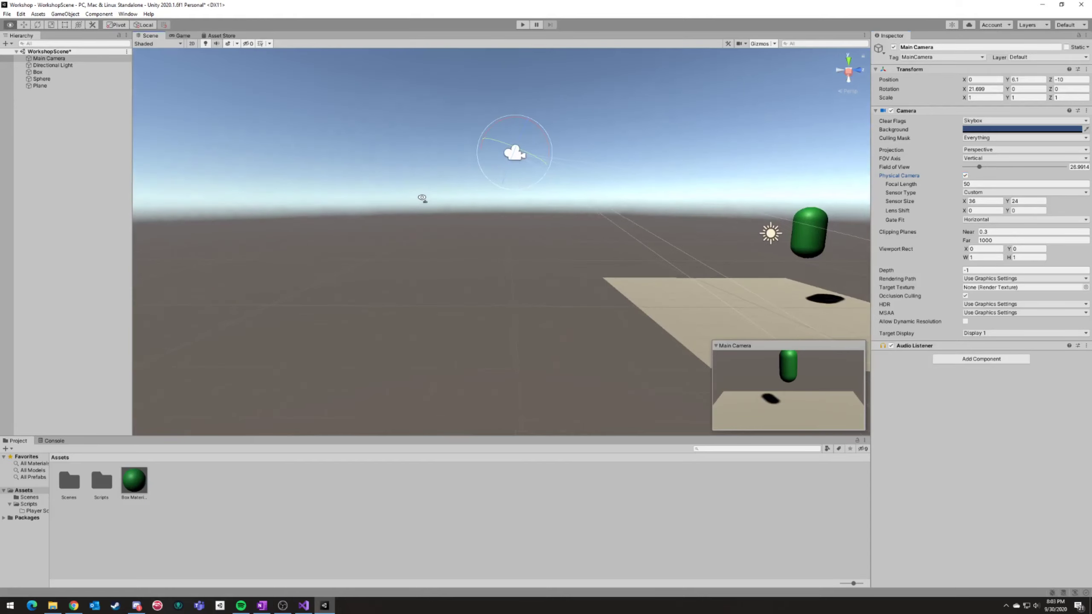
left_click(966, 175)
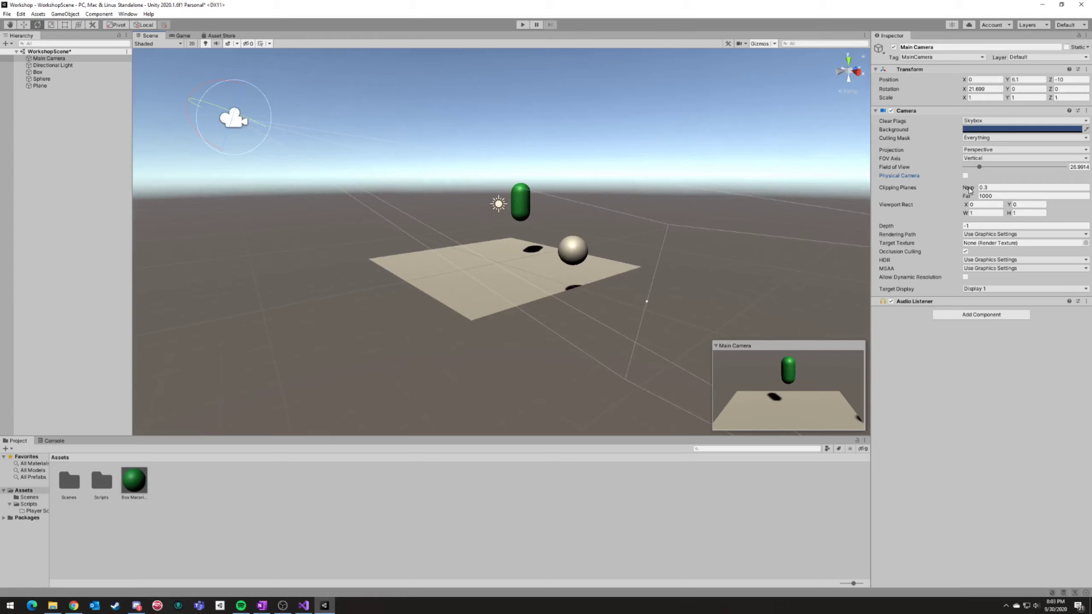
Increase the Main Camera's near clipping plane to about 17.37 and undo the change.
left_click_drag(969, 190, 1008, 193)
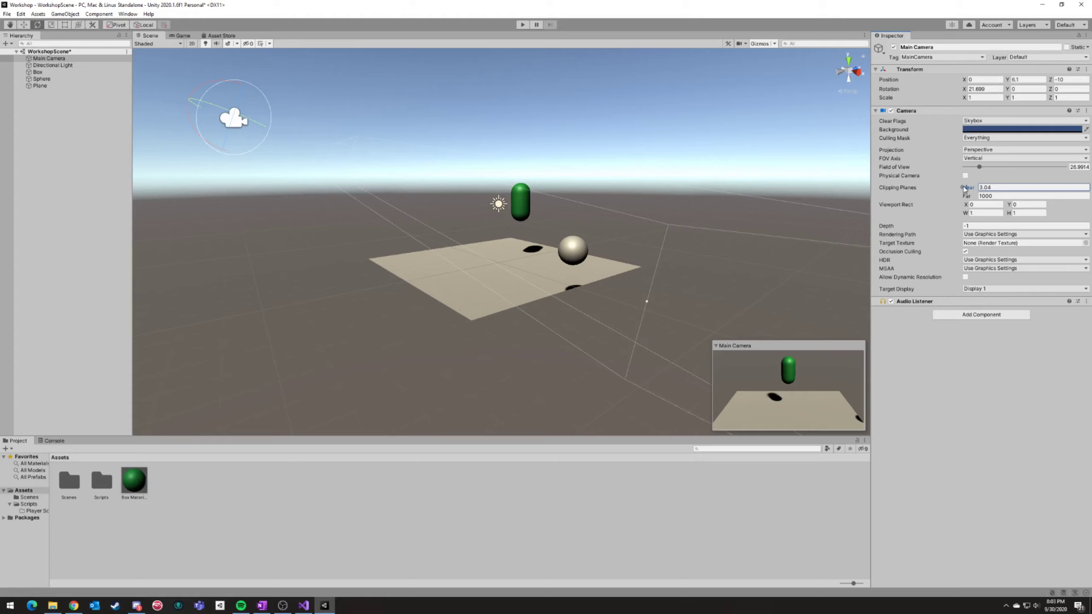
left_click_drag(967, 184, 1044, 195)
left_click_drag(6, 201, 89, 239)
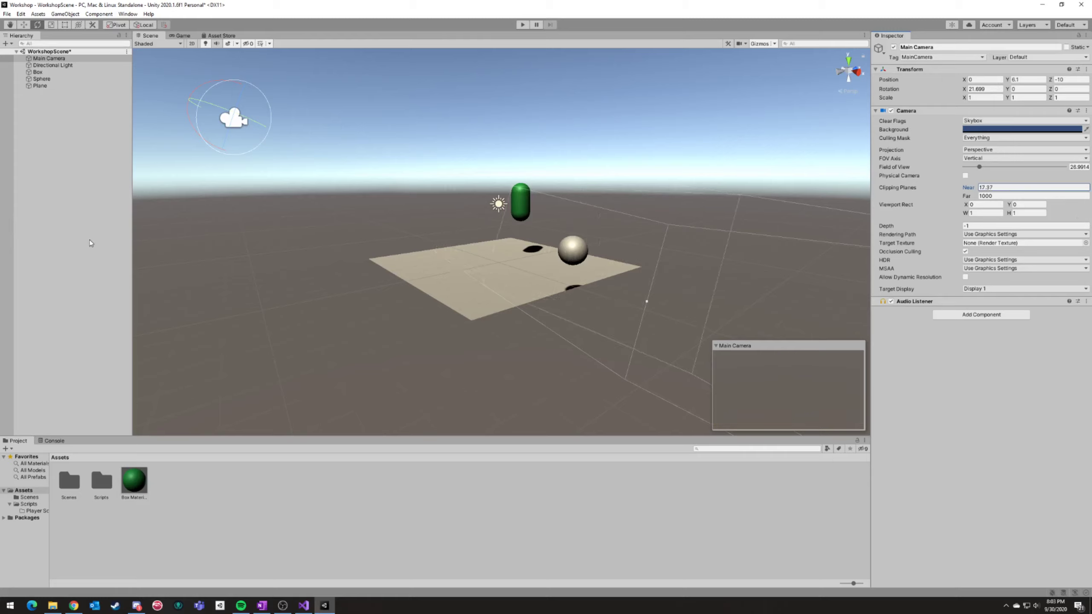
key("ctrl+z")
key("ctrl+z")
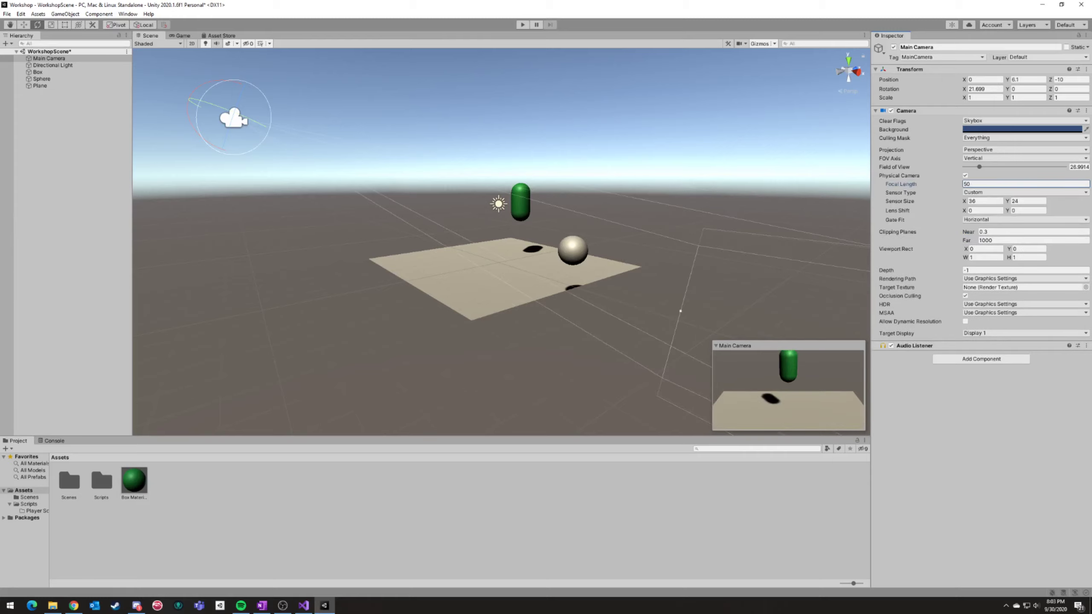
key("ctrl+y")
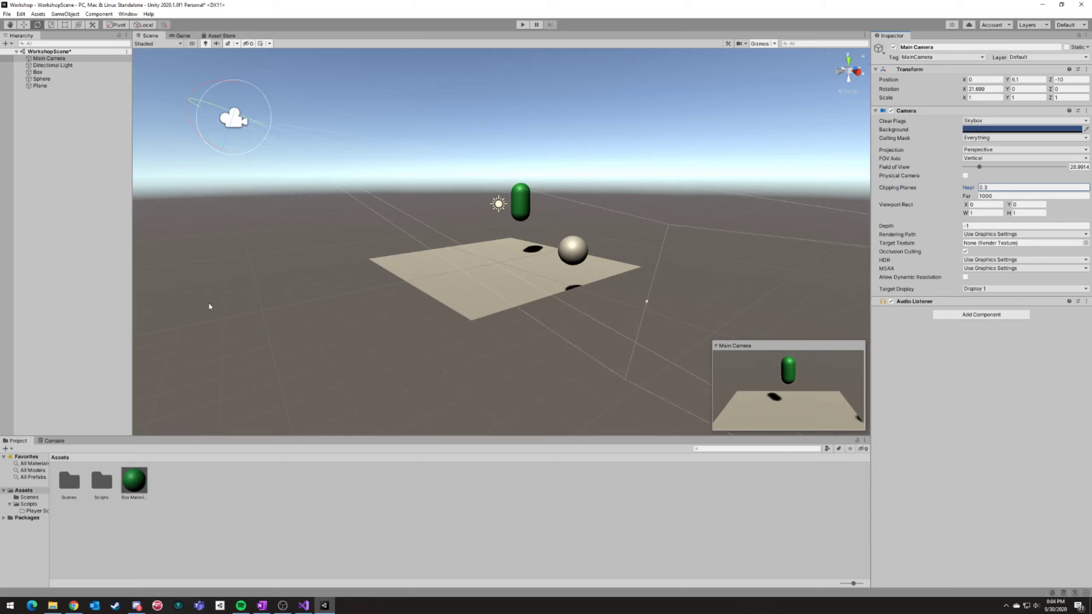
Set the Main Camera's far clipping plane to 100 and inspect its view frustum in the scene.
left_click_drag(966, 197, 1000, 203)
type("100")
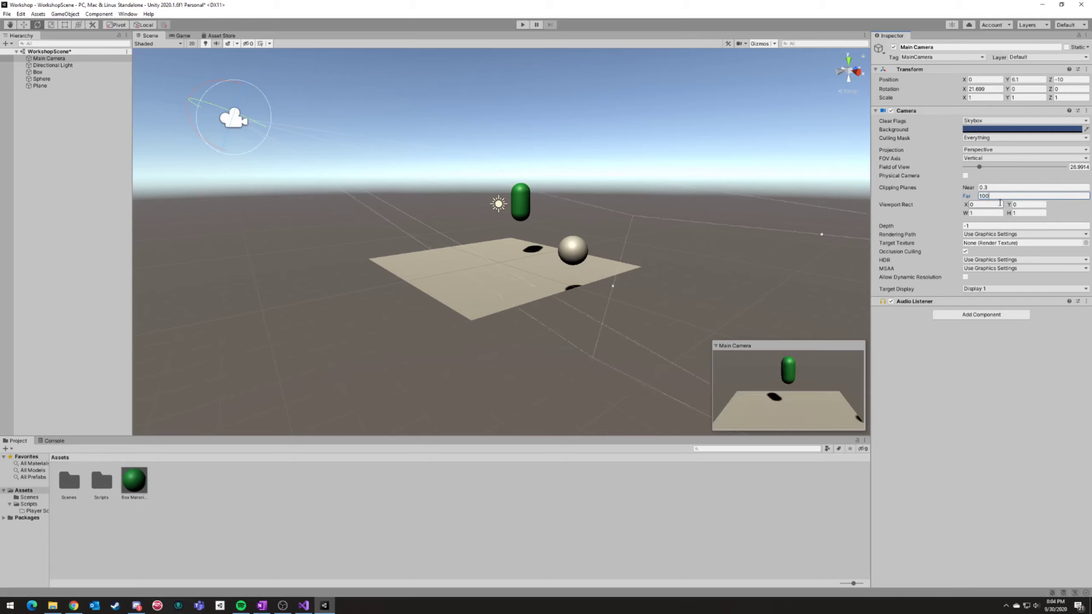
key("Escape")
key("BackSpace")
key("a")
right_click_drag(495, 237, 461, 248)
key("d")
key("s")
right_click_drag(652, 230, 638, 247)
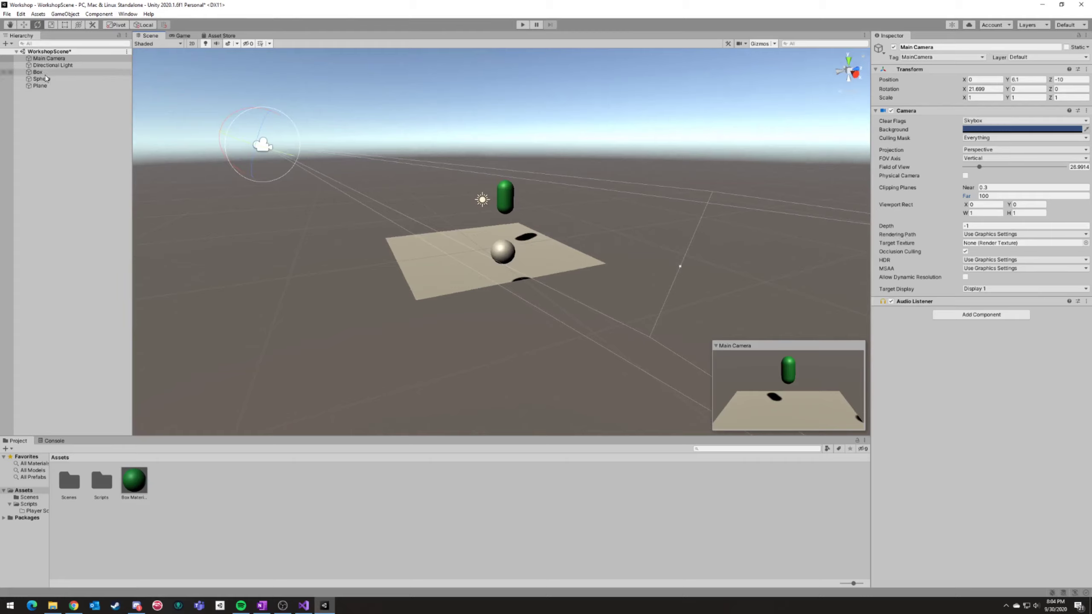
Move the Directional Light high above the plane to about X 5.94, Y 17.16, Z -10.28, and inspect the objects' shadows.
double_click(54, 65)
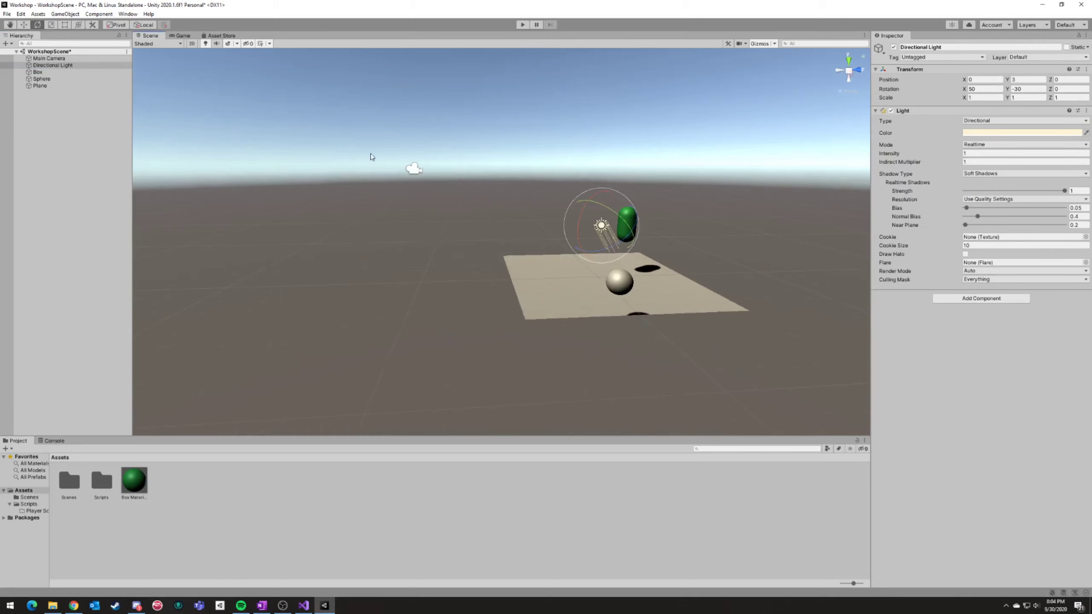
key("Up")
key("Down")
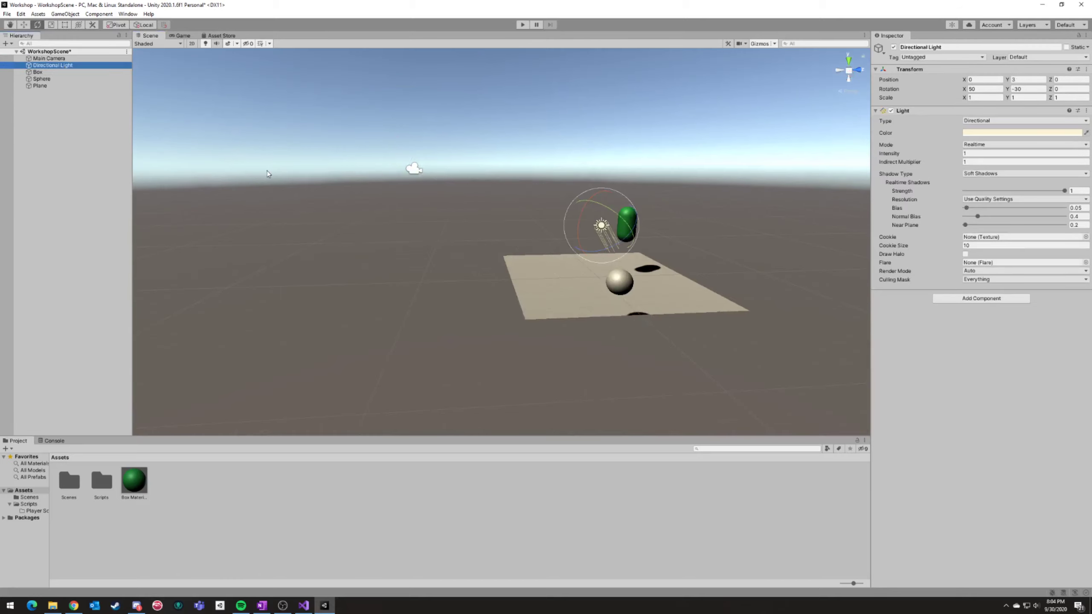
key("w")
right_click_drag(651, 242, 532, 248)
key("d")
left_click_drag(529, 245, 426, 120)
right_click_drag(575, 182, 430, 78)
right_click_drag(487, 126, 578, 176)
right_click_drag(624, 262, 553, 261)
left_click(405, 86)
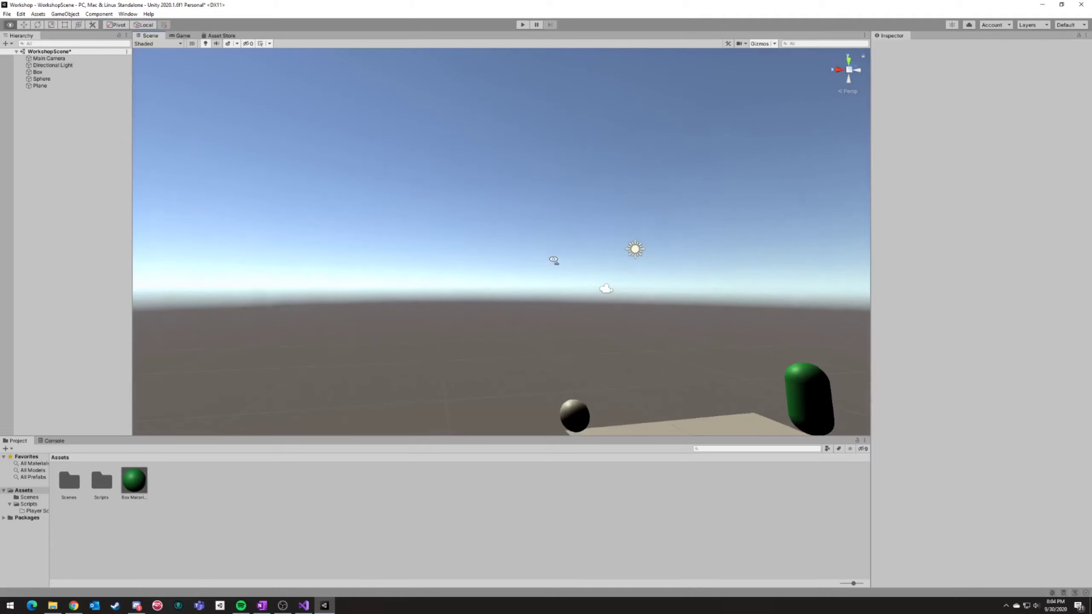
left_click(634, 253)
left_click_drag(638, 246, 485, 93)
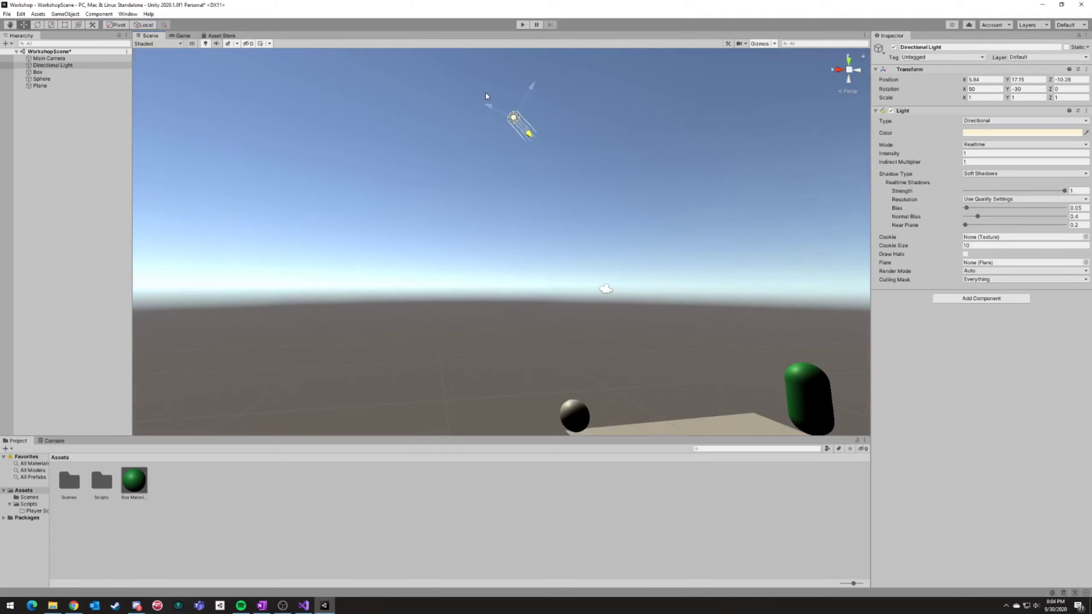
right_click_drag(485, 92, 571, 236)
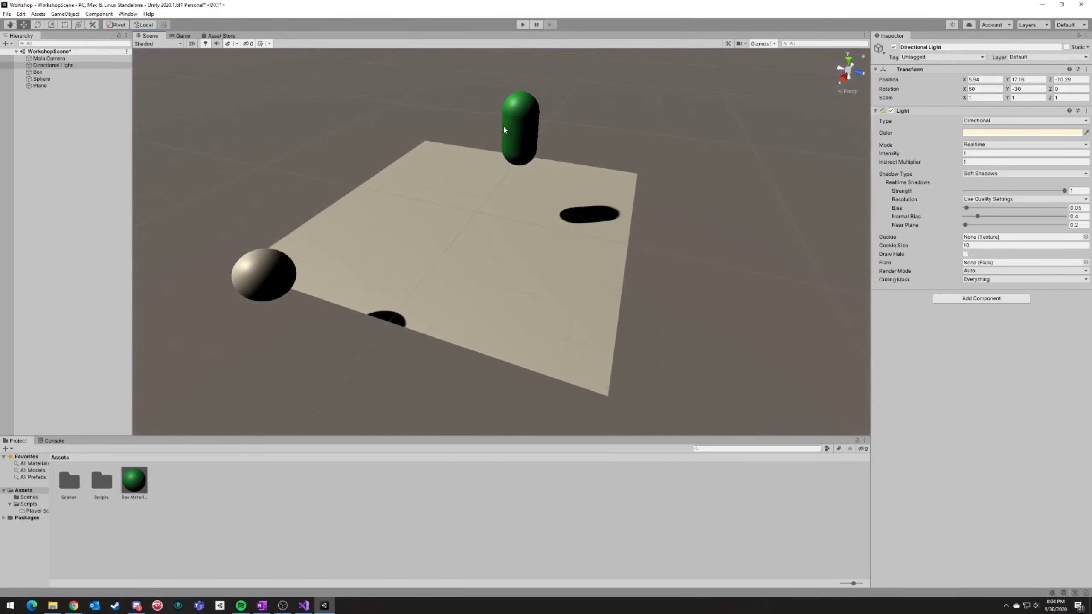
right_click_drag(631, 234, 648, 217)
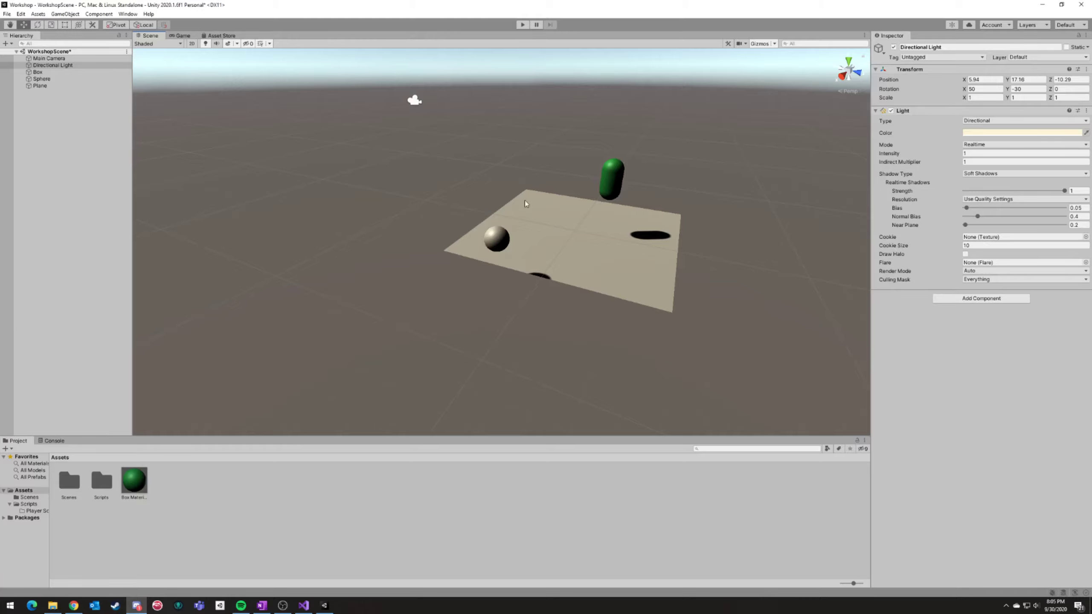
Rotate the Directional Light on X to about 92° and 116°, inspect the shadows, and undo both rotations.
right_click_drag(668, 383, 661, 186)
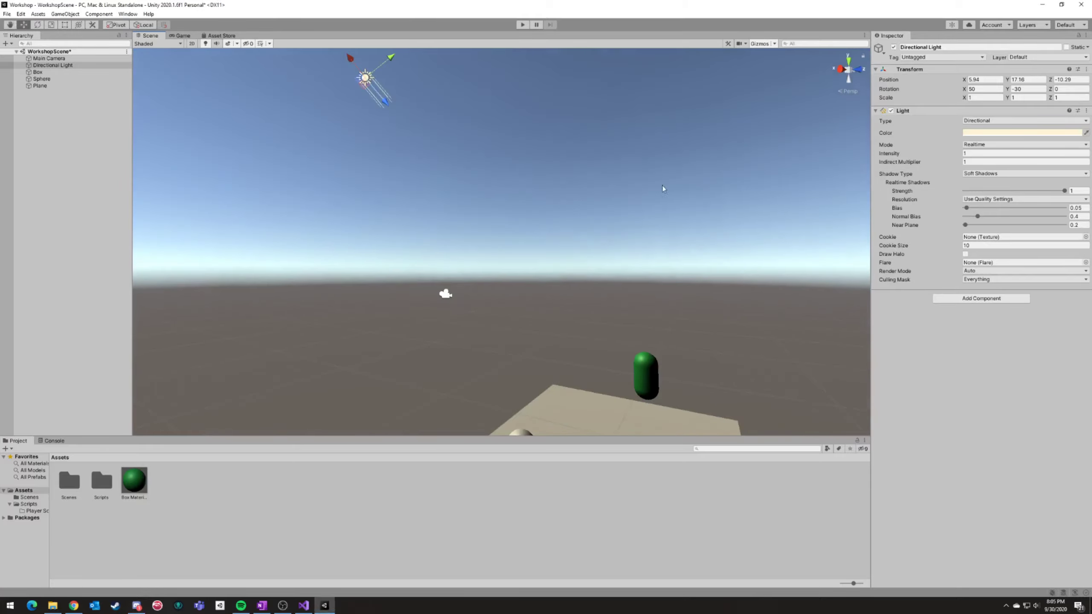
key("e")
left_click_drag(403, 69, 370, 123)
right_click_drag(370, 124, 505, 239)
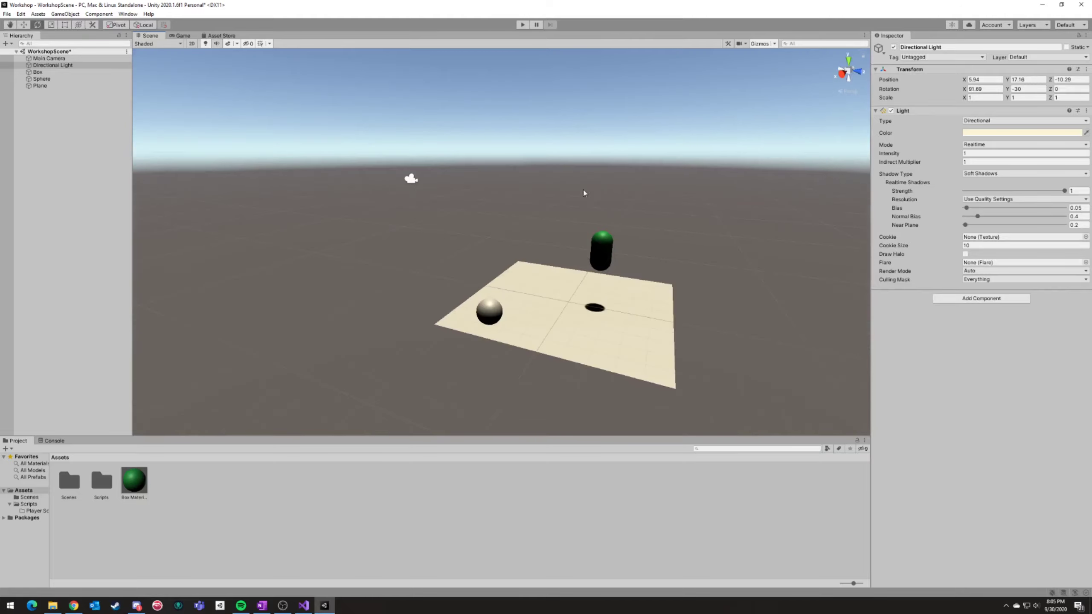
right_click_drag(596, 312, 511, 106)
left_click_drag(401, 170, 385, 187)
right_click_drag(385, 187, 509, 357)
right_click_drag(571, 322, 526, 253)
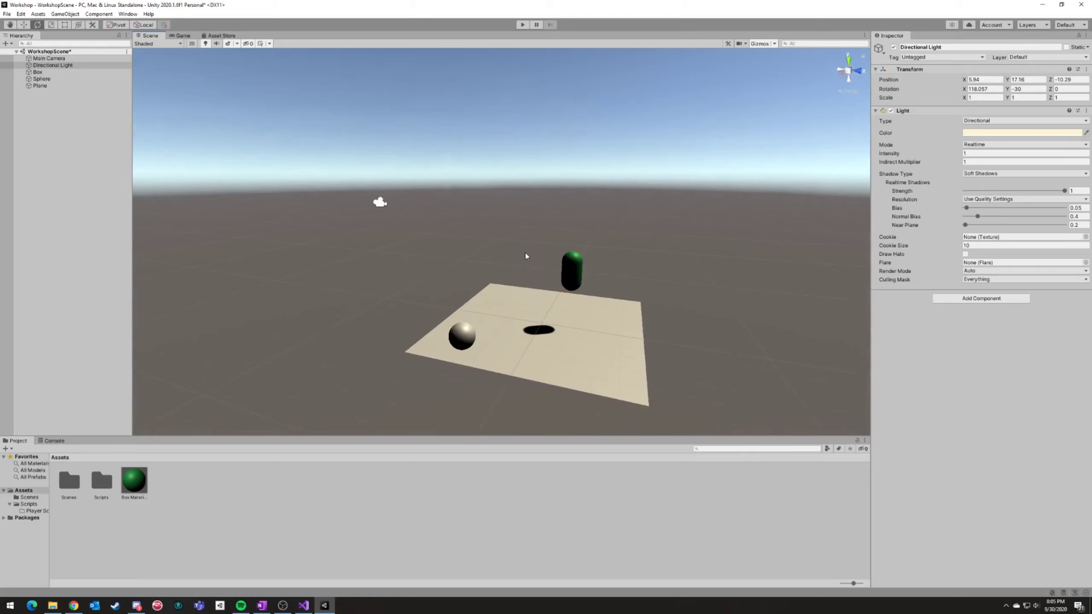
key("ctrl+z")
key("ctrl+z")
Change the Directional Light's color to cyan, about hex 36D8E7.
left_click(1021, 133)
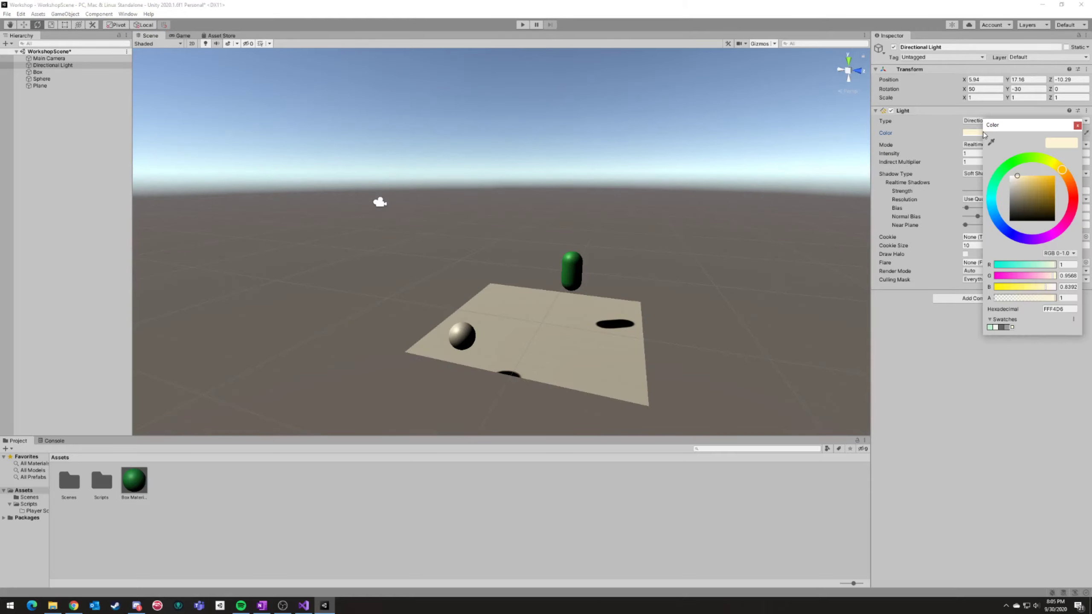
mouse_move(1022, 181)
left_mouse_down()
mouse_move(1031, 180)
mouse_move(992, 203)
left_mouse_up()
left_click_drag(1026, 184, 1046, 183)
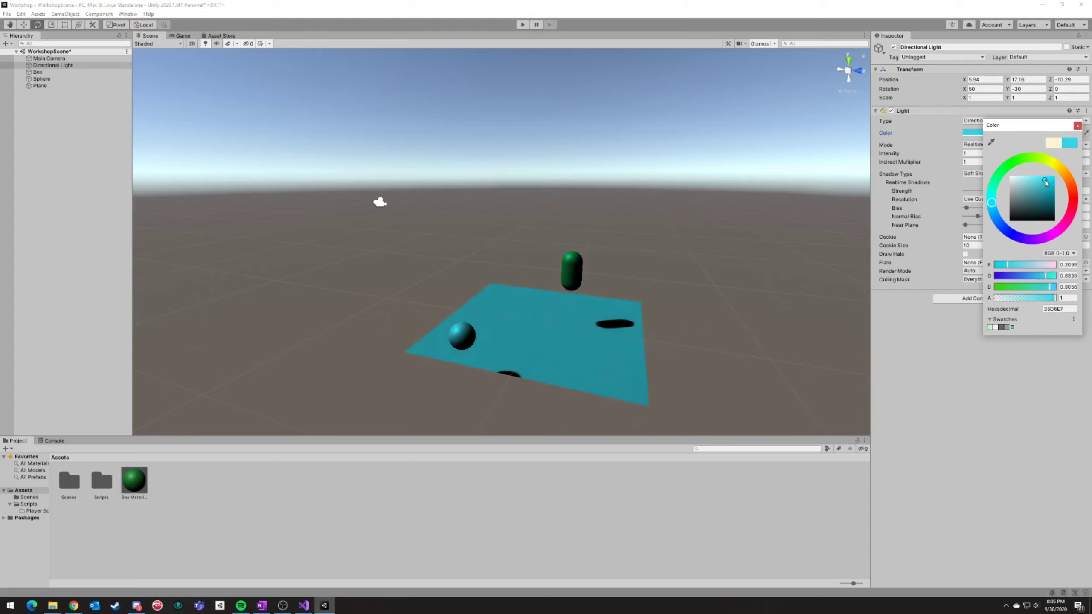
Inspect the cyan-lit plane, sphere and capsule from several angles, and undo the Directional Light's color change.
left_click_drag(742, 209, 794, 209, "alt")
key("w")
key("d")
right_click_drag(795, 210, 632, 206)
key("s")
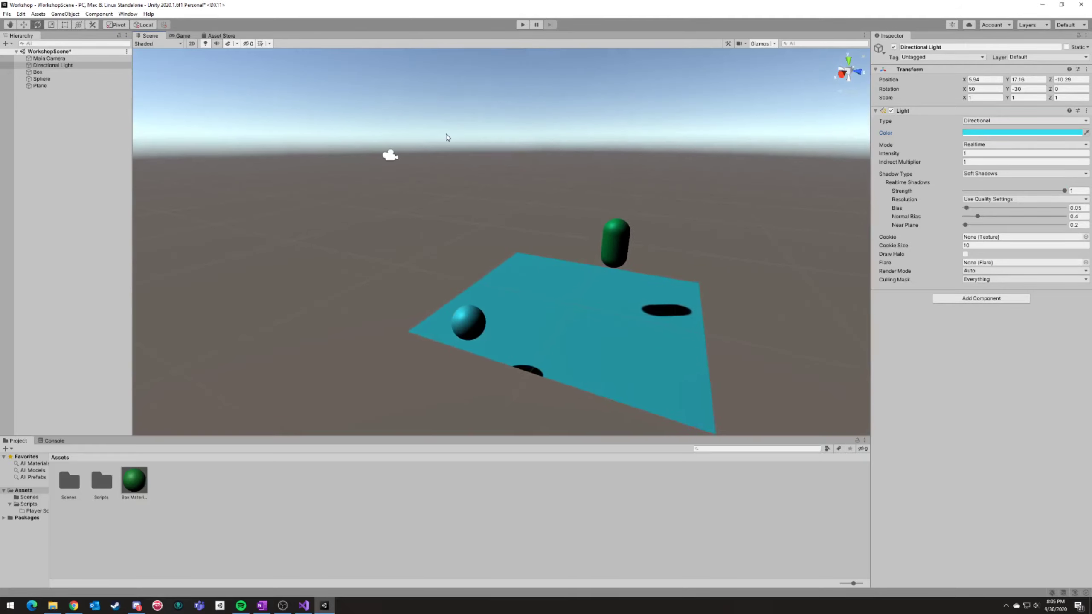
right_click_drag(568, 312, 413, 240)
key("a")
right_click_drag(710, 172, 884, 186)
key("ctrl+z")
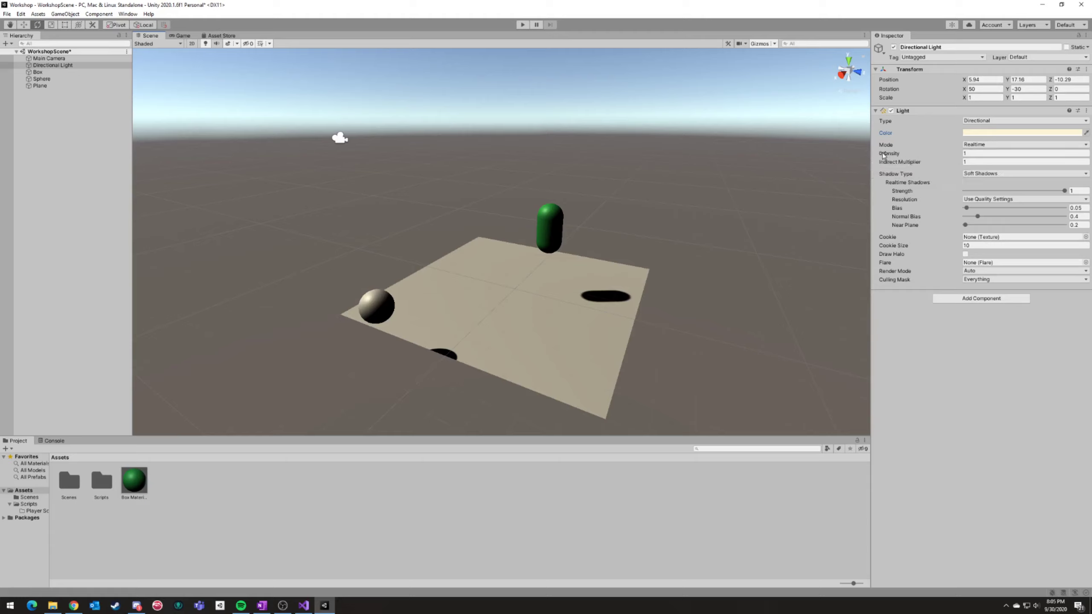
Raise the Directional Light's intensity to about 621.4, check the result in the Game view, and undo the change.
left_click_drag(883, 156, 39, 305)
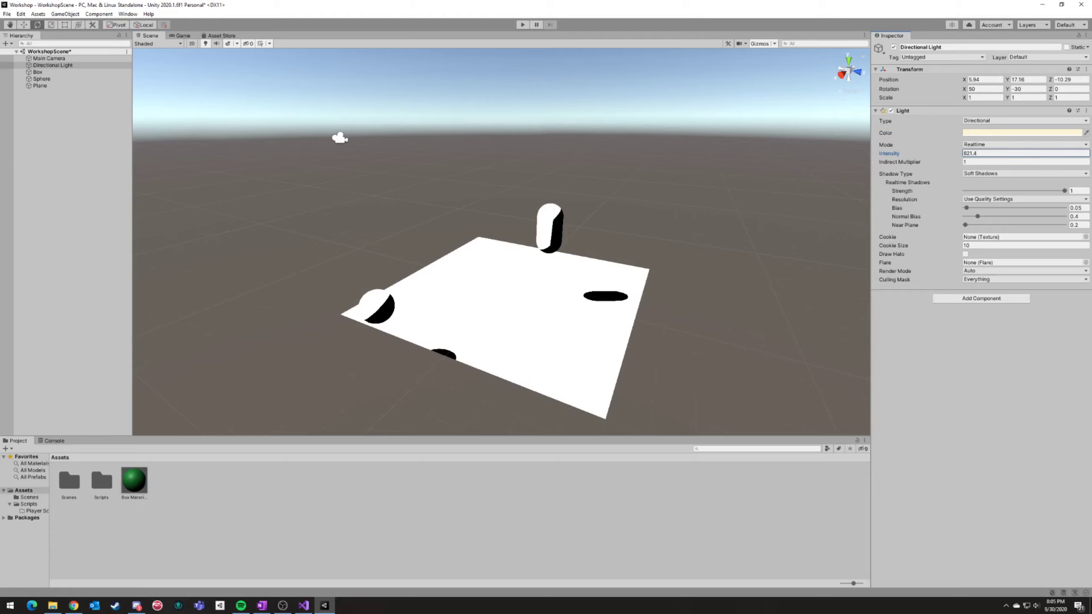
left_click(181, 36)
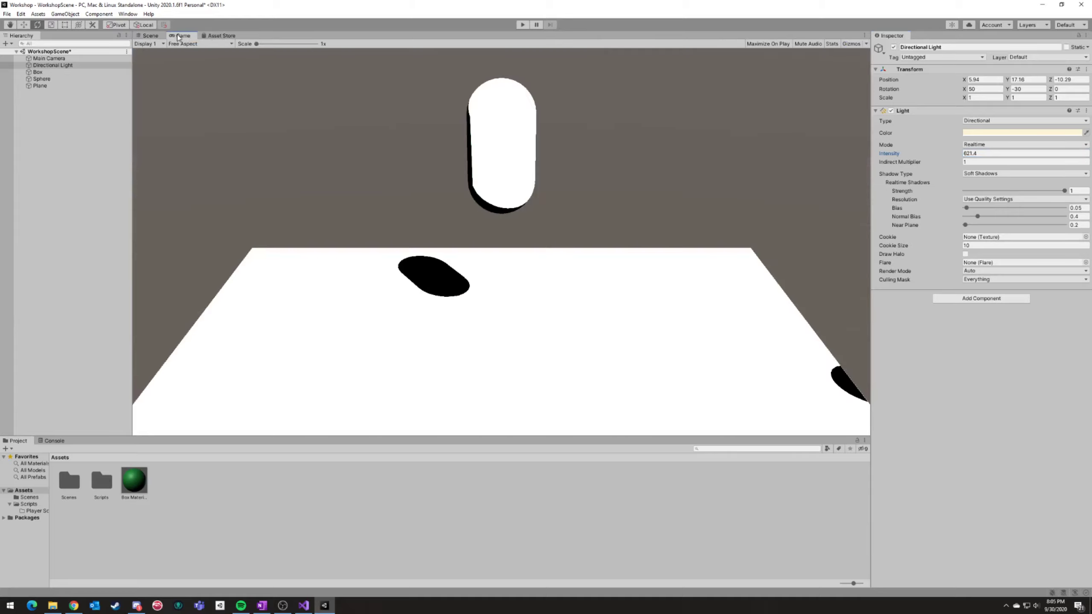
left_click(150, 35)
key("ctrl+z")
Examine the shadows of the capsule and sphere on the plane from several sides.
mouse_move(692, 218)
right_mouse_down()
mouse_move(641, 237)
mouse_move(688, 223)
right_mouse_up()
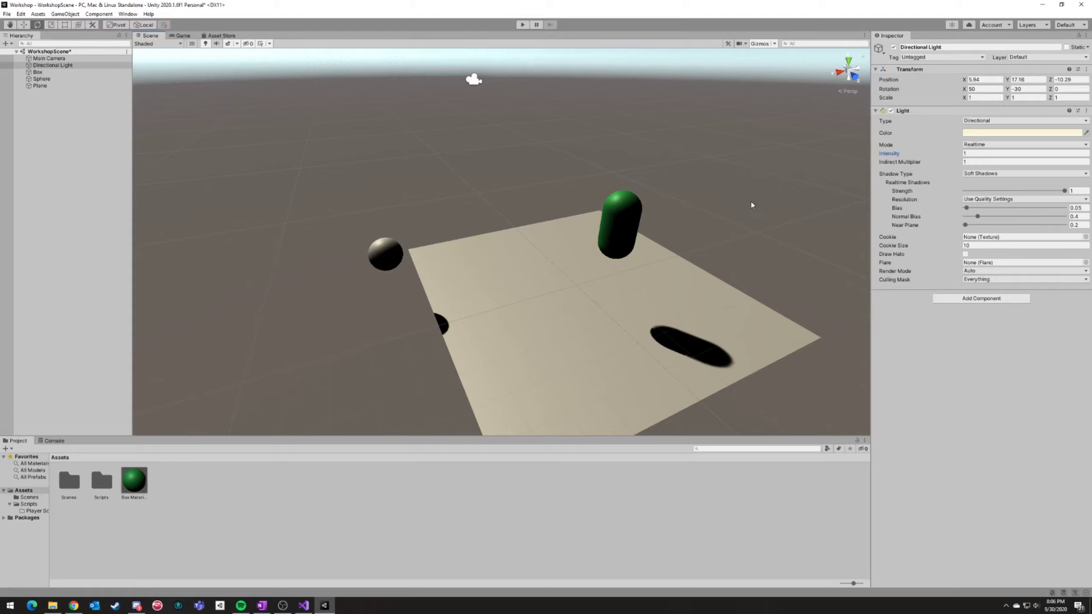
right_click_drag(752, 205, 639, 179)
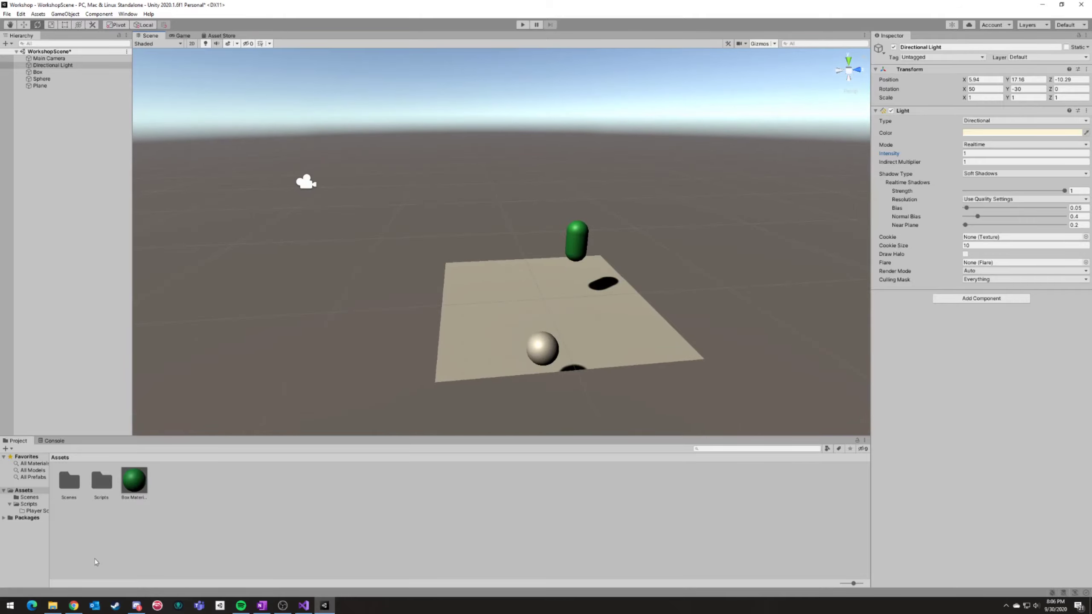
left_click(264, 610)
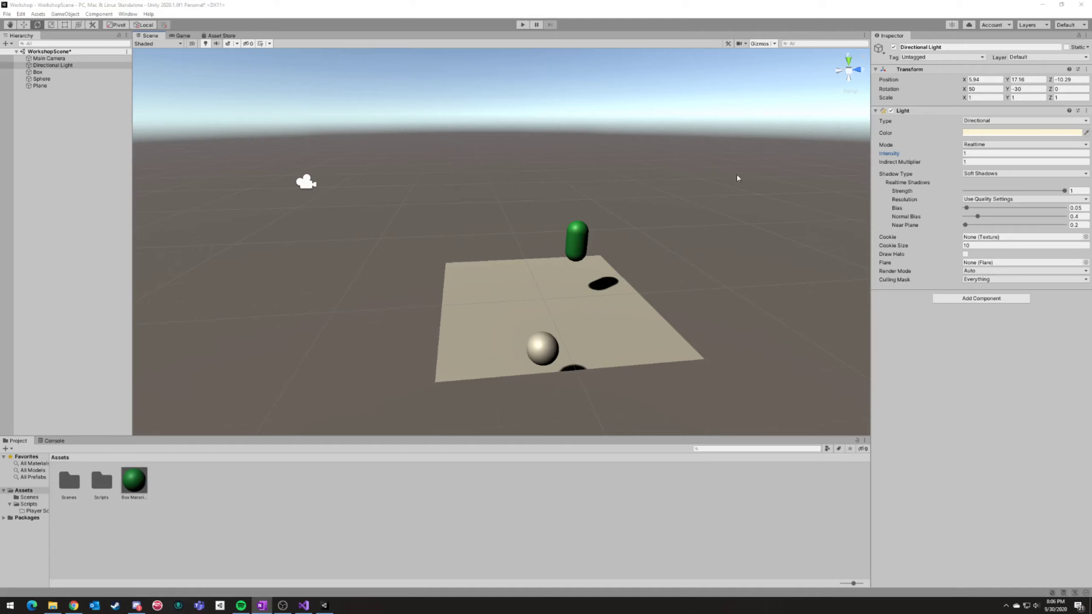
right_click_drag(737, 177, 414, 138)
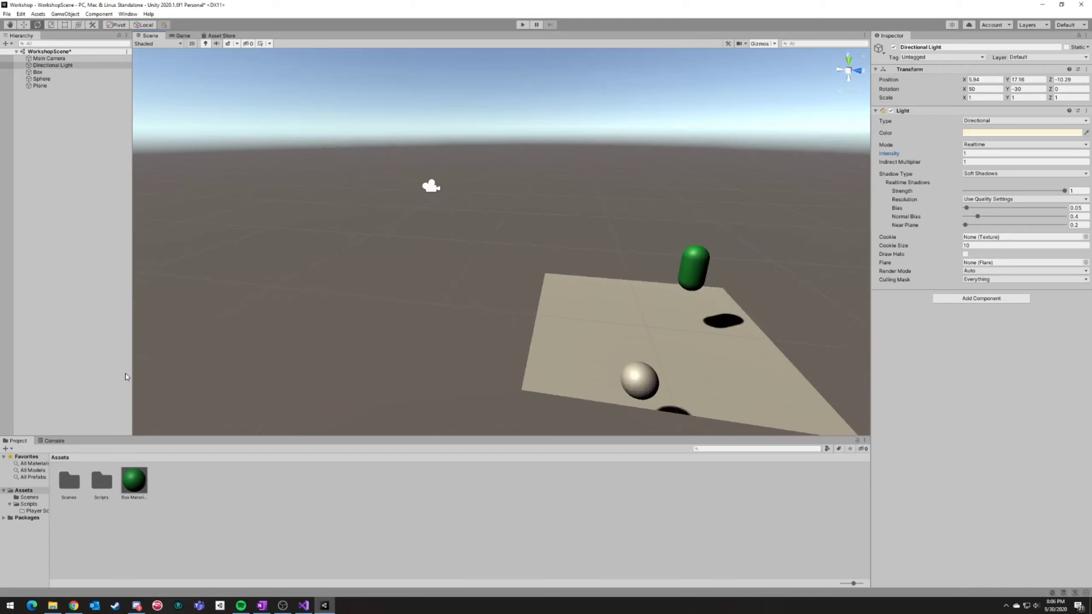
left_click_drag(602, 280, 783, 252, "alt")
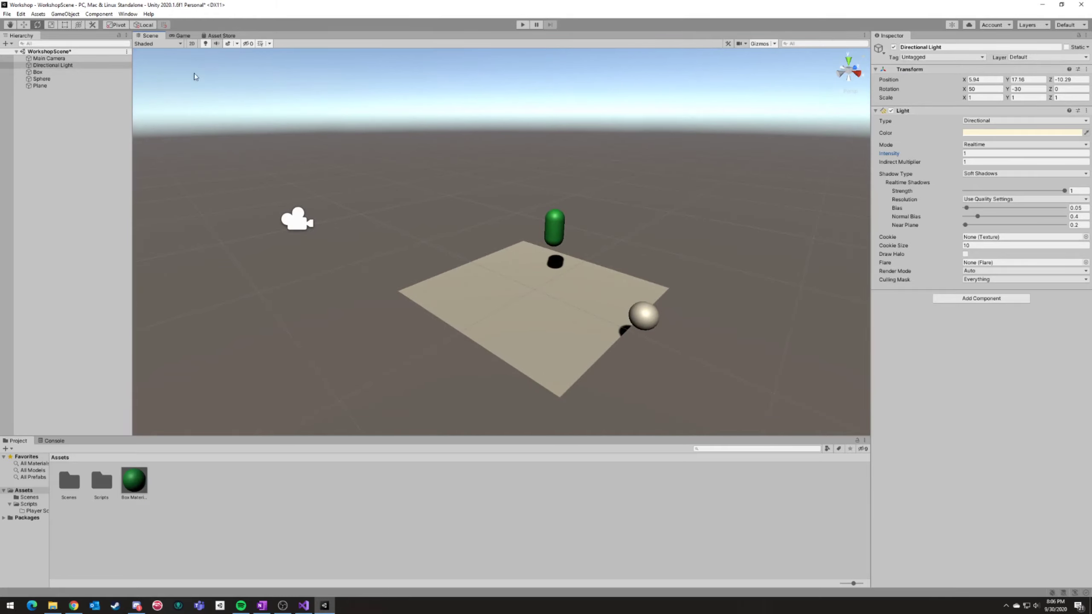
mouse_move(426, 179)
right_mouse_down()
mouse_move(485, 181)
mouse_move(419, 178)
right_mouse_up()
key("w")
right_click_drag(396, 177, 703, 172)
key("d")
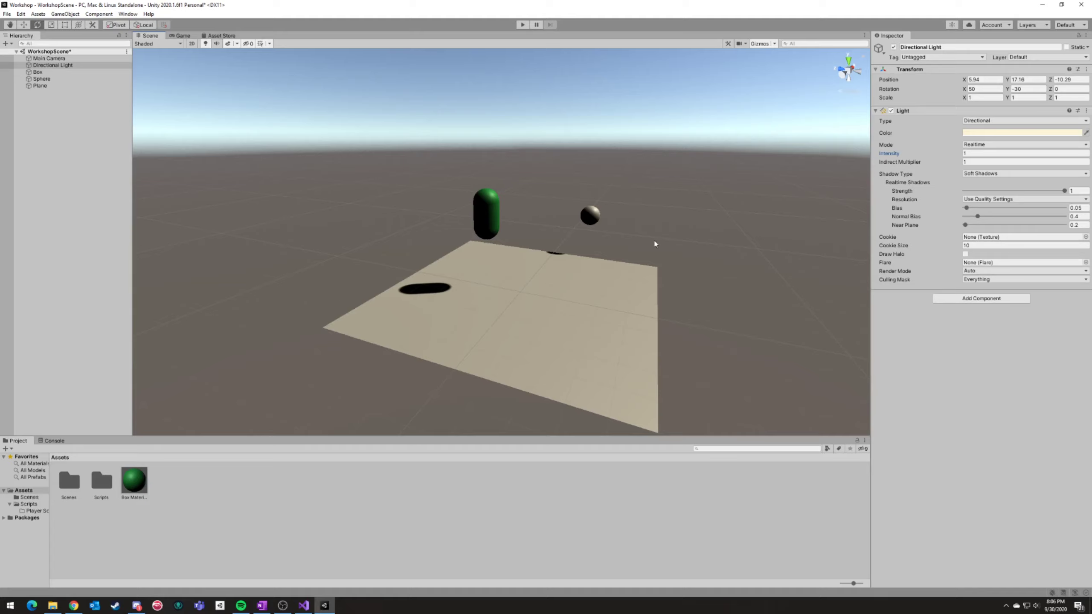
Rotate the Directional Light on X to about 145°.
right_click_drag(636, 240, 787, 177)
key("s")
key("a")
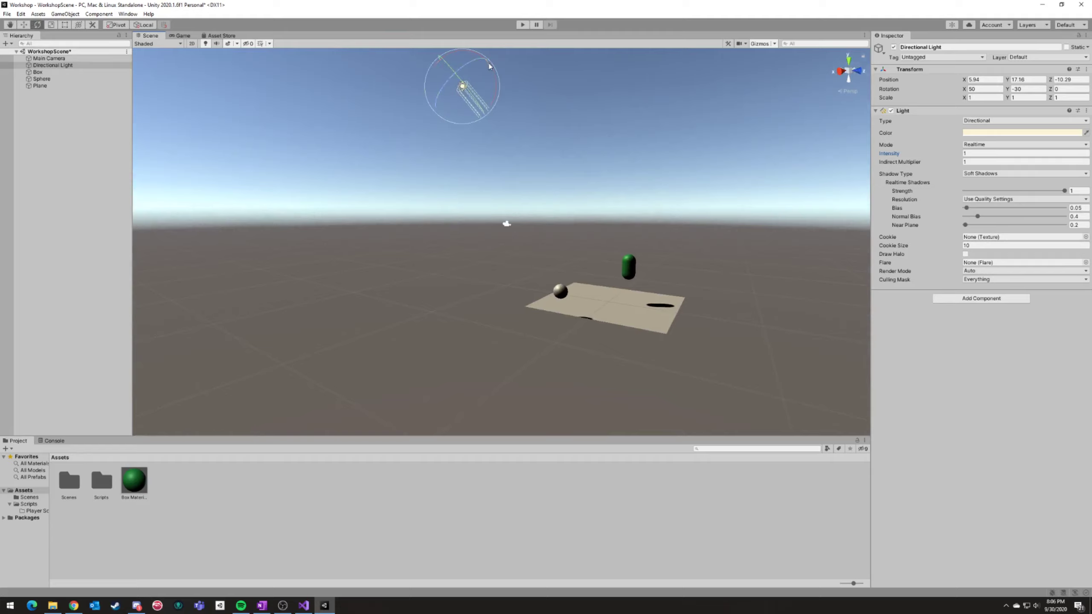
left_click_drag(490, 73, 406, 167)
left_click_drag(493, 83, 537, 150)
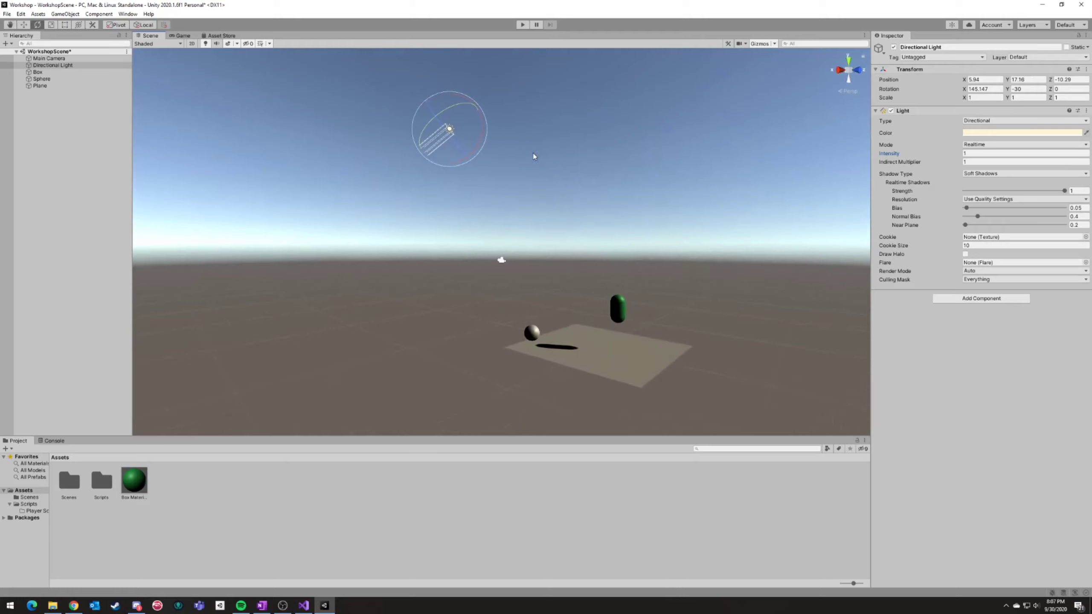
Move the Directional Light down below the plane to about X 0.74, Y -3, Z -1.28, and inspect the sun in the sky.
key("w")
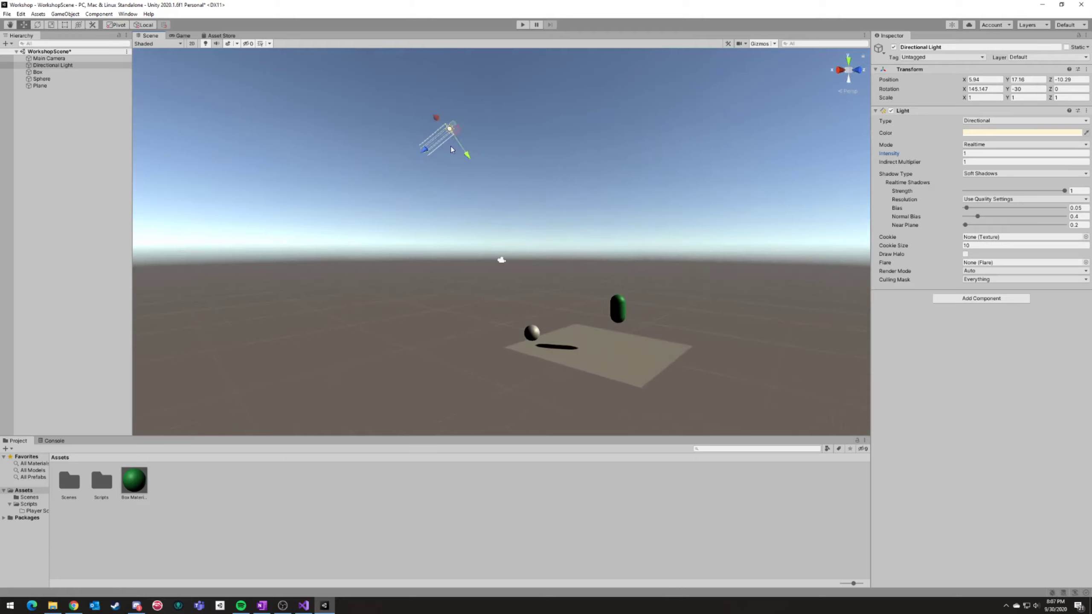
left_click_drag(451, 149, 510, 172)
right_click_drag(543, 170, 480, 165)
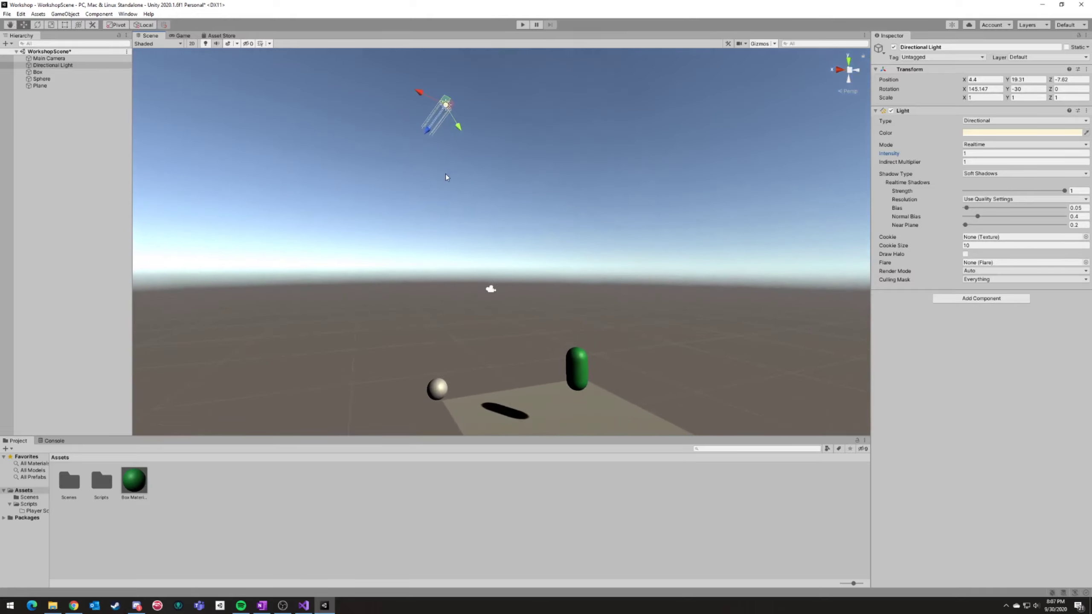
right_click_drag(468, 167, 450, 140)
key("a")
left_click_drag(447, 141, 580, 276)
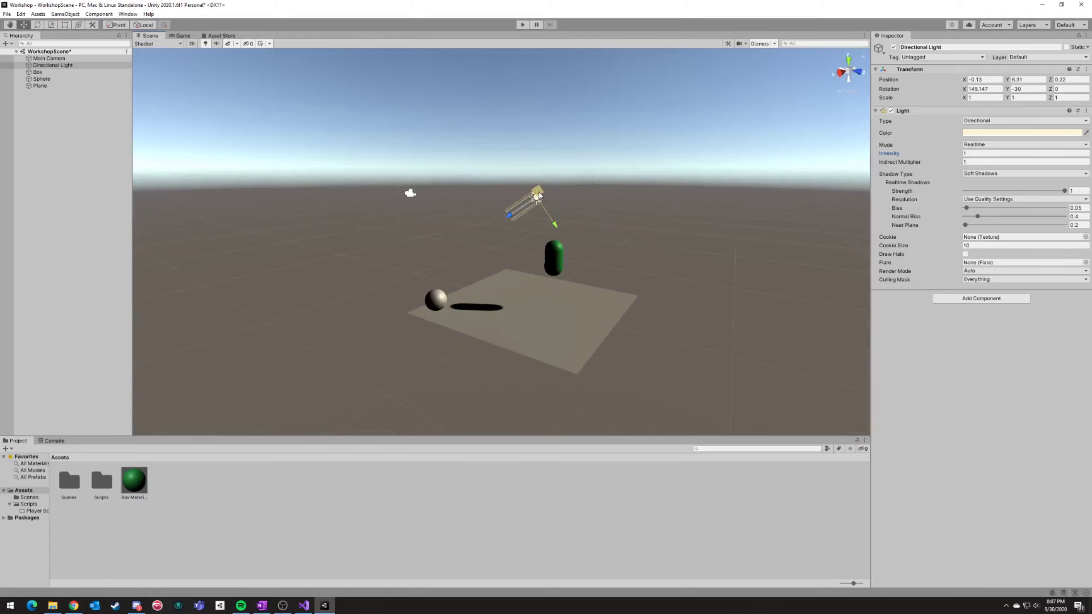
left_click_drag(539, 196, 502, 356)
right_click_drag(502, 356, 777, 126)
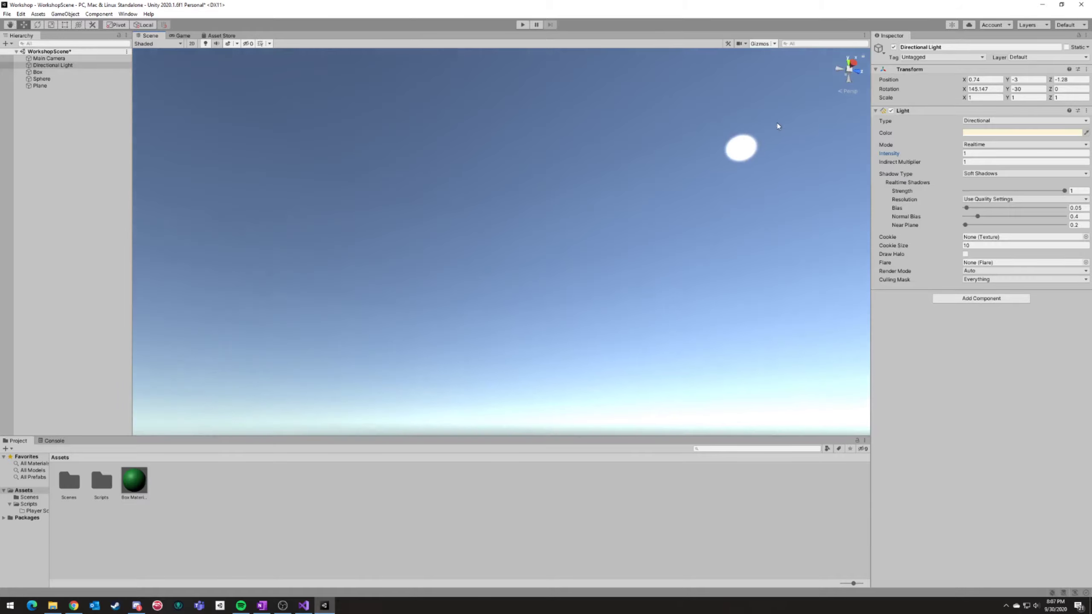
Rotate the Directional Light on X to about 123.5° and 64.5°, inspecting the sun's place in the sky after each rotation.
key("f")
key("e")
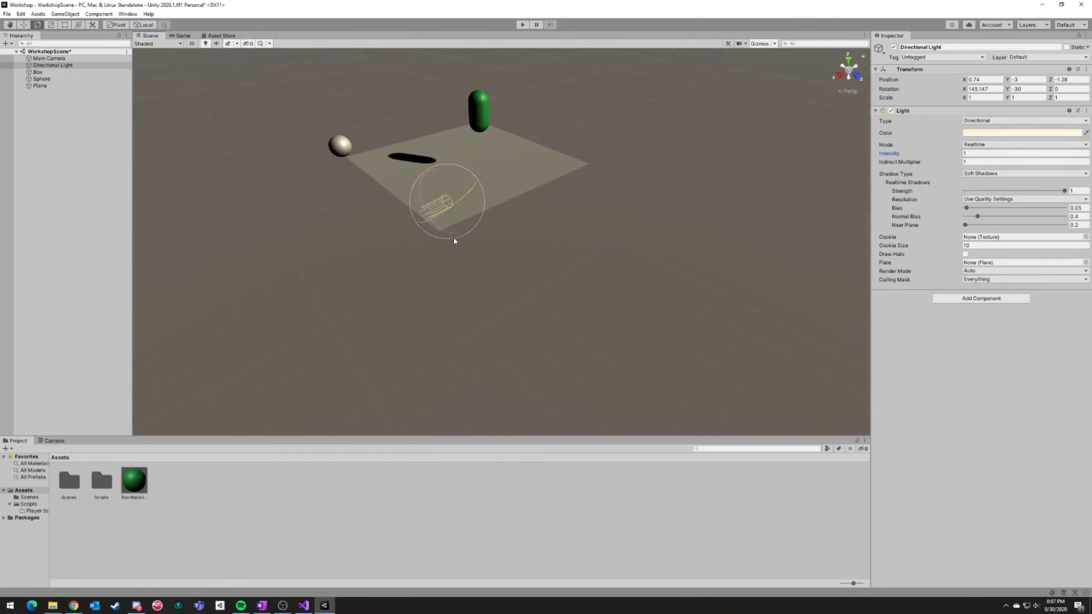
left_click_drag(463, 181, 442, 171)
right_click_drag(473, 198, 661, 26)
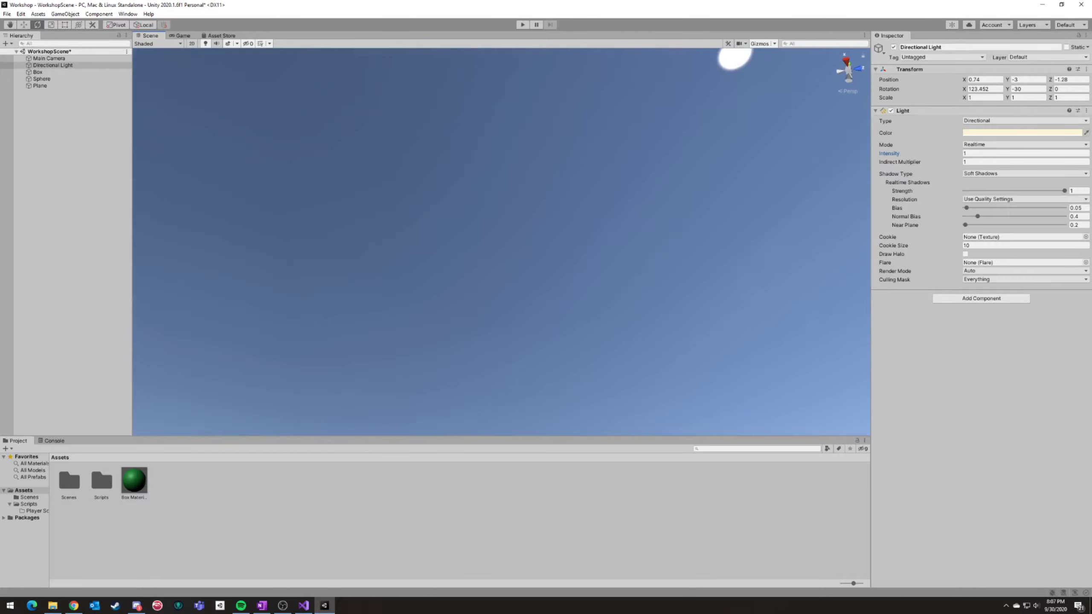
right_click_drag(607, 237, 545, 209)
left_click_drag(531, 198, 503, 144)
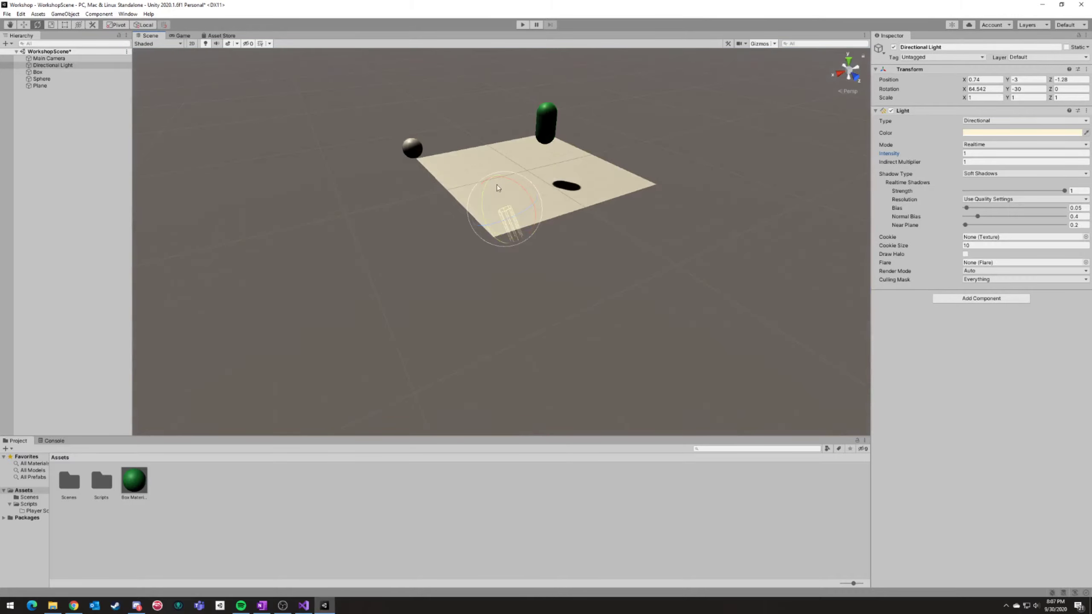
right_click_drag(507, 198, 524, 61)
right_click_drag(572, 189, 492, 370)
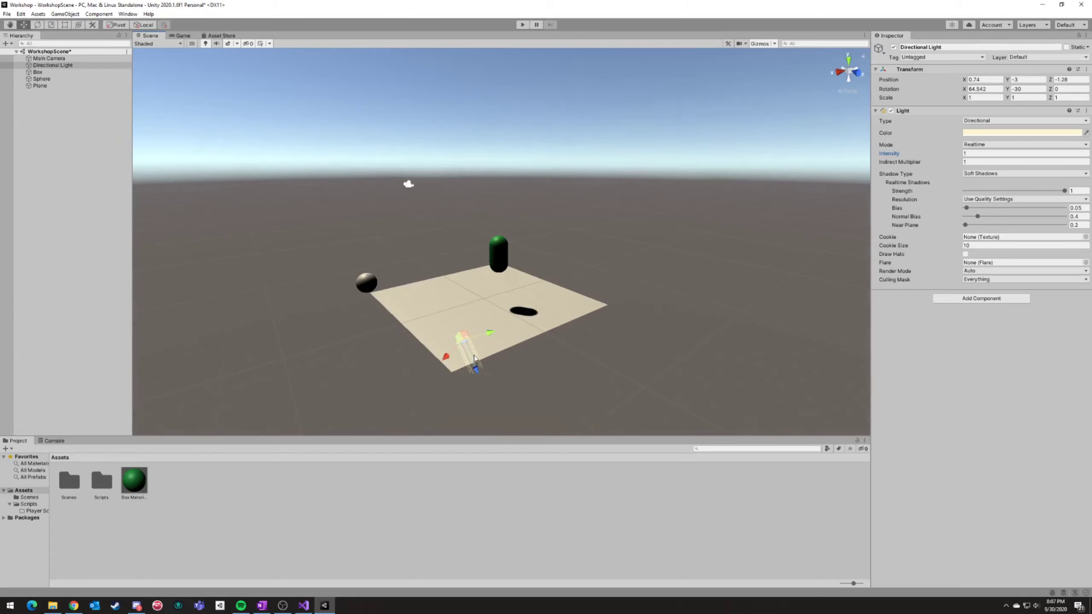
Move the Directional Light high above the plane to about X 7.58, Y 25.75, Z -13.13, checking the sun in the sky on the way.
left_click_drag(479, 364, 373, 197)
right_click_drag(374, 196, 523, 273)
left_click_drag(423, 266, 394, 219)
right_click_drag(596, 340, 563, 353)
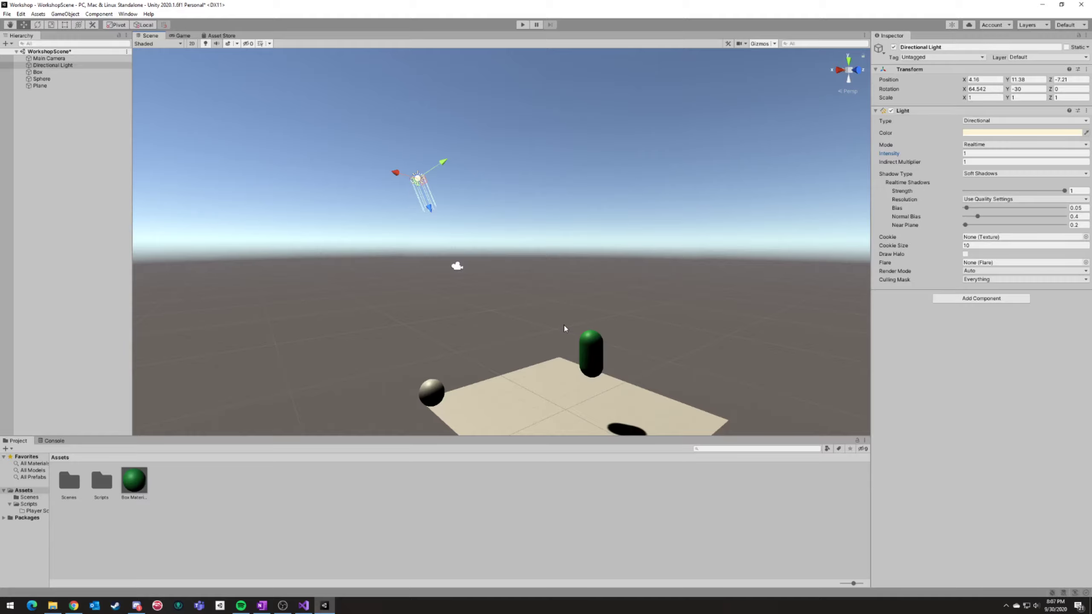
right_click_drag(517, 319, 481, 149)
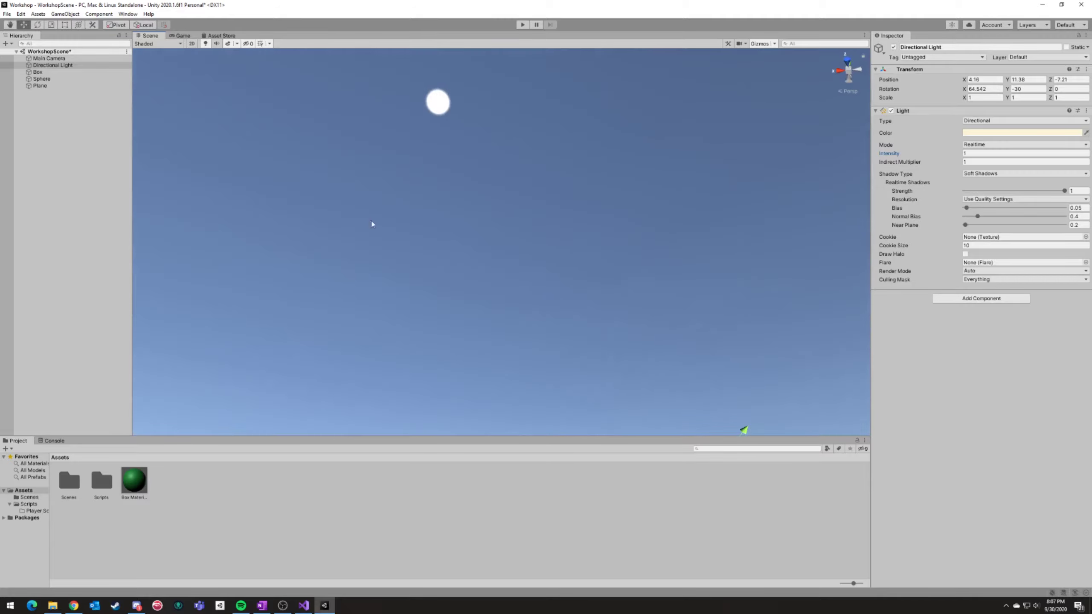
right_click_drag(372, 224, 653, 285)
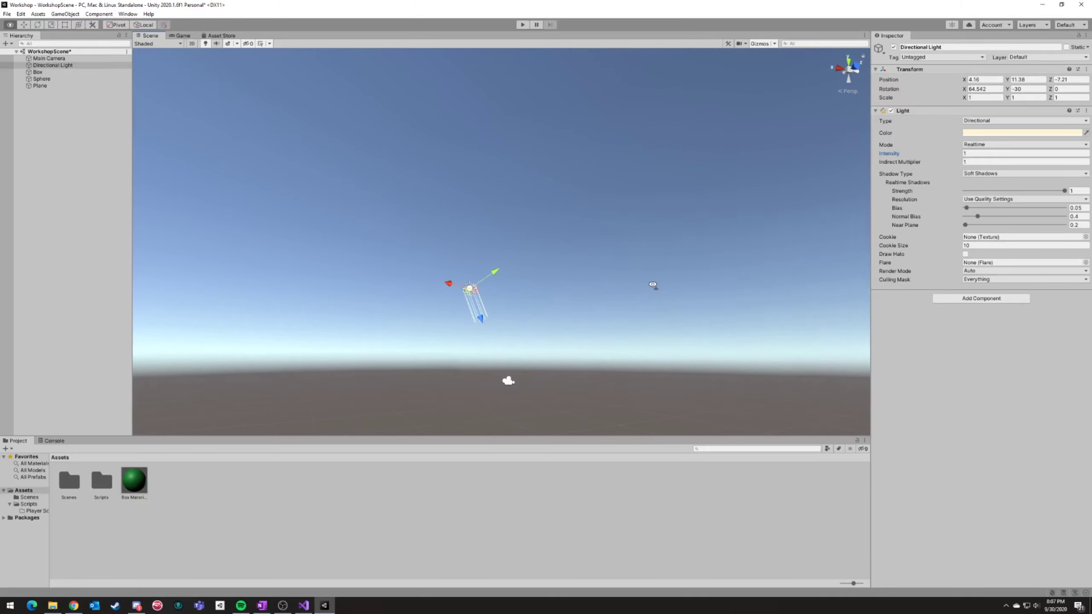
mouse_move(542, 303)
right_mouse_down()
mouse_move(561, 290)
mouse_move(545, 295)
right_mouse_up()
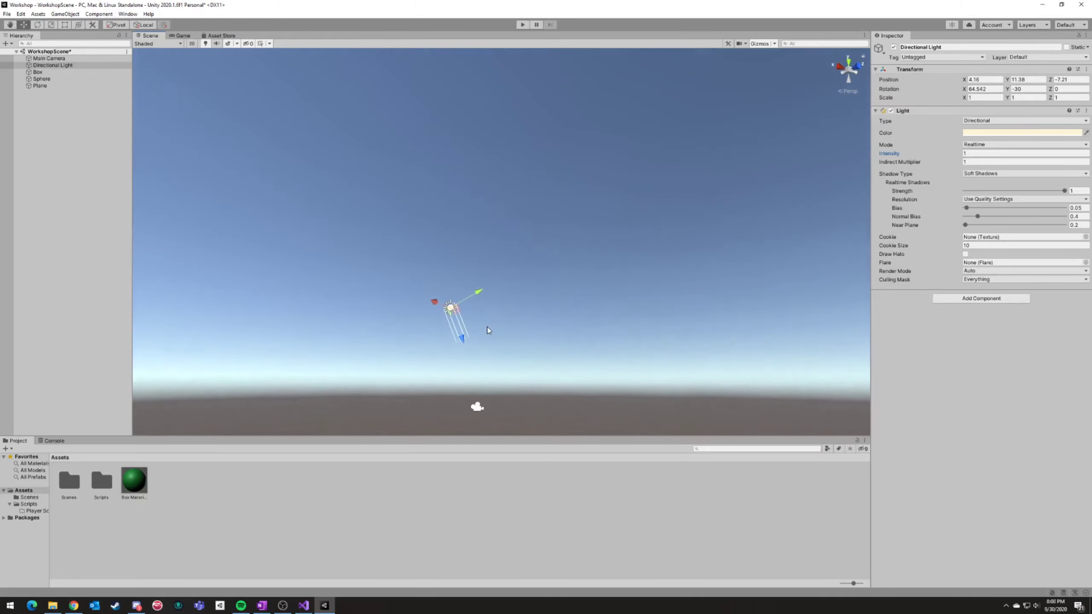
left_click_drag(458, 337, 403, 196)
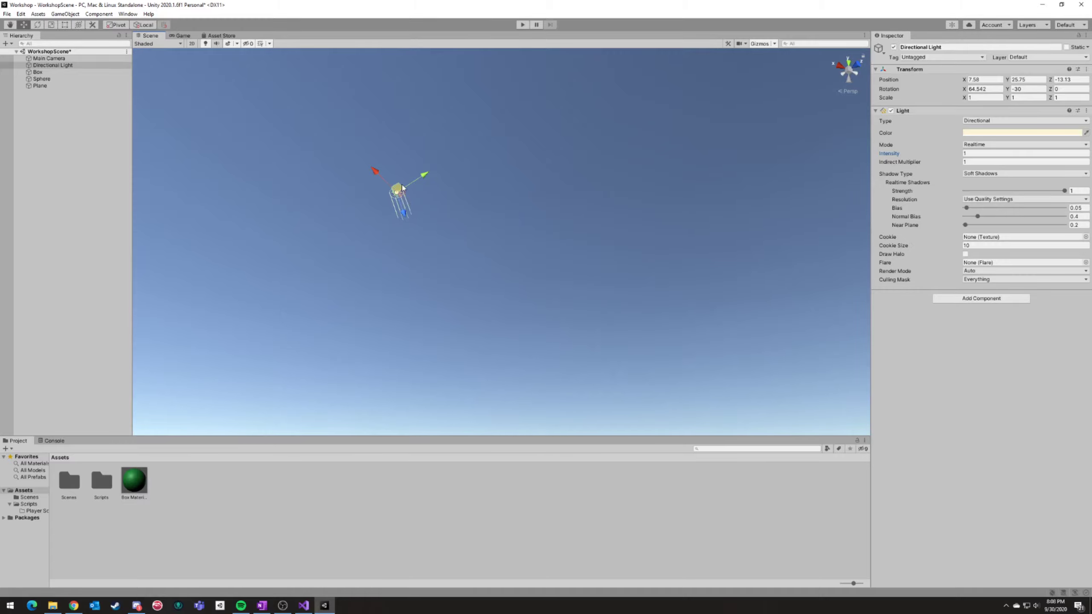
Rotate the Directional Light on X to about 49.9° and inspect the lit scene.
key("e")
left_click_drag(413, 185, 511, 215)
right_click_drag(512, 215, 544, 335)
Add a Point Light to the scene as a separate top-level object.
left_click(66, 129)
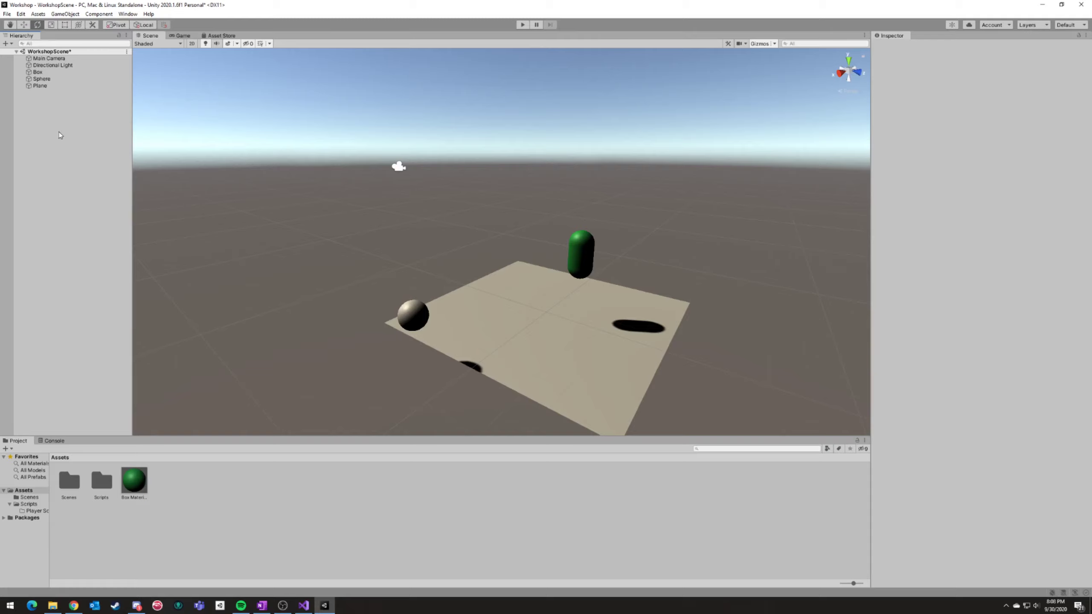
right_click(44, 113)
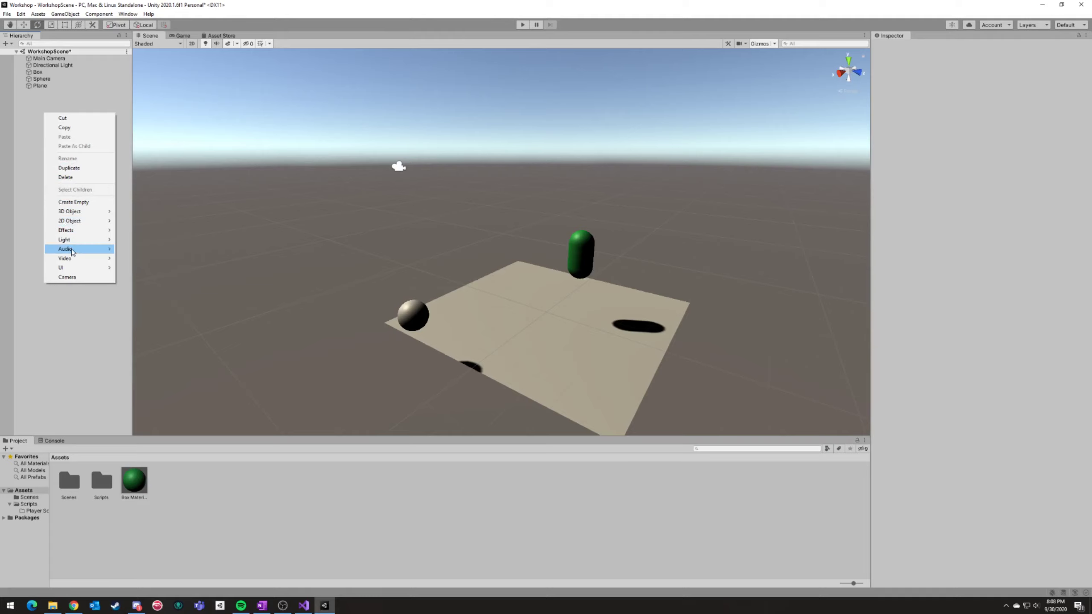
mouse_move(81, 241)
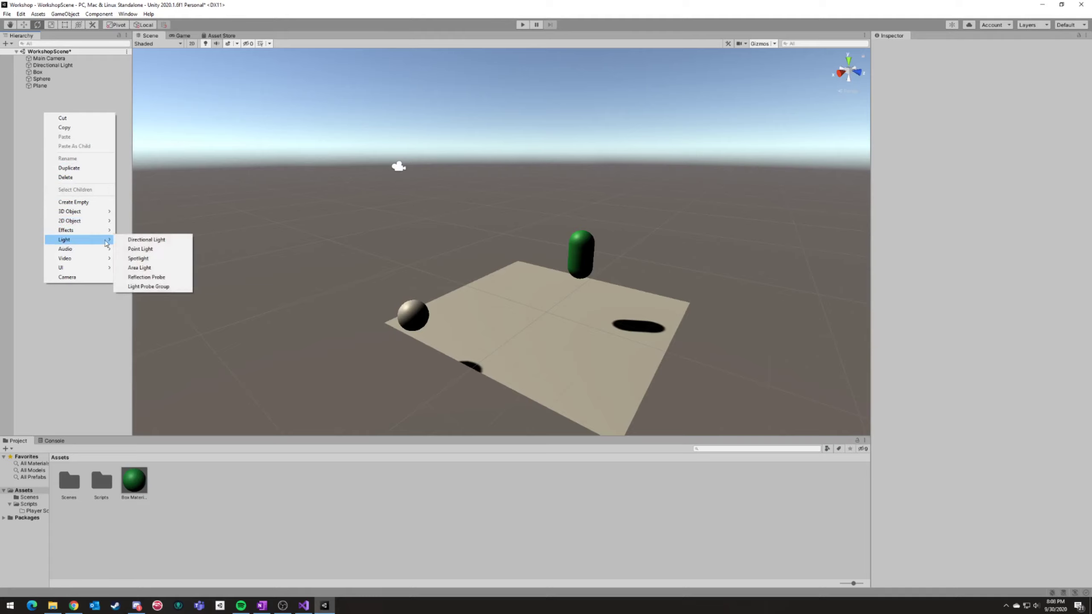
left_click(146, 249)
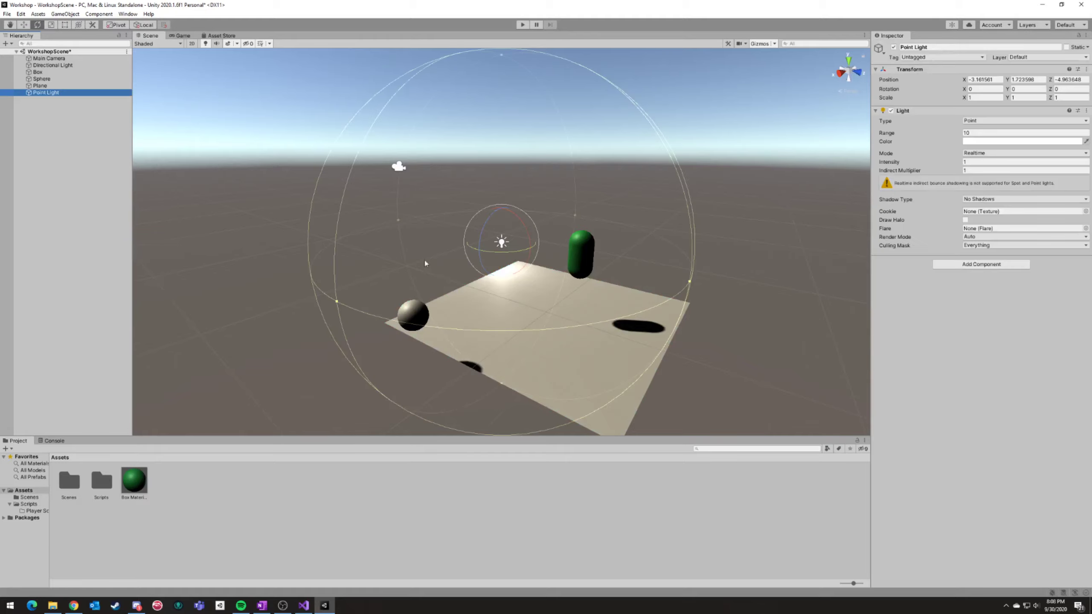
Move the Point Light above the plane beside the capsule, to about X 1.39, Y 3.32, Z 2.88, and inspect its lighting.
right_click_drag(465, 158, 497, 180)
key("w")
left_click_drag(458, 222, 479, 211)
left_click_drag(516, 250, 616, 264)
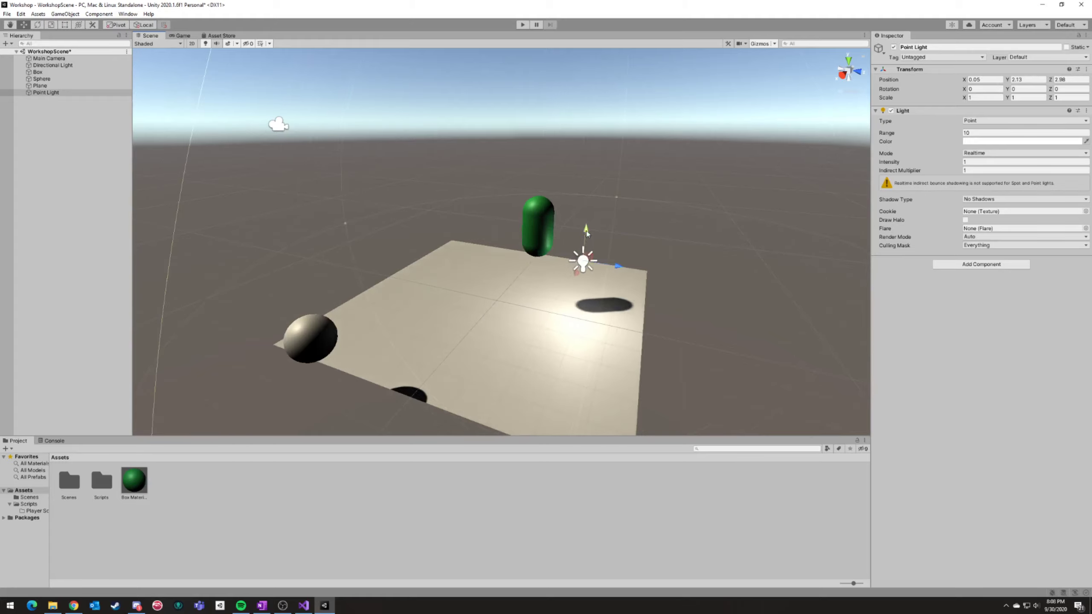
left_click_drag(587, 230, 568, 244)
right_click_drag(633, 242, 743, 254)
key("d")
key("a")
key("s")
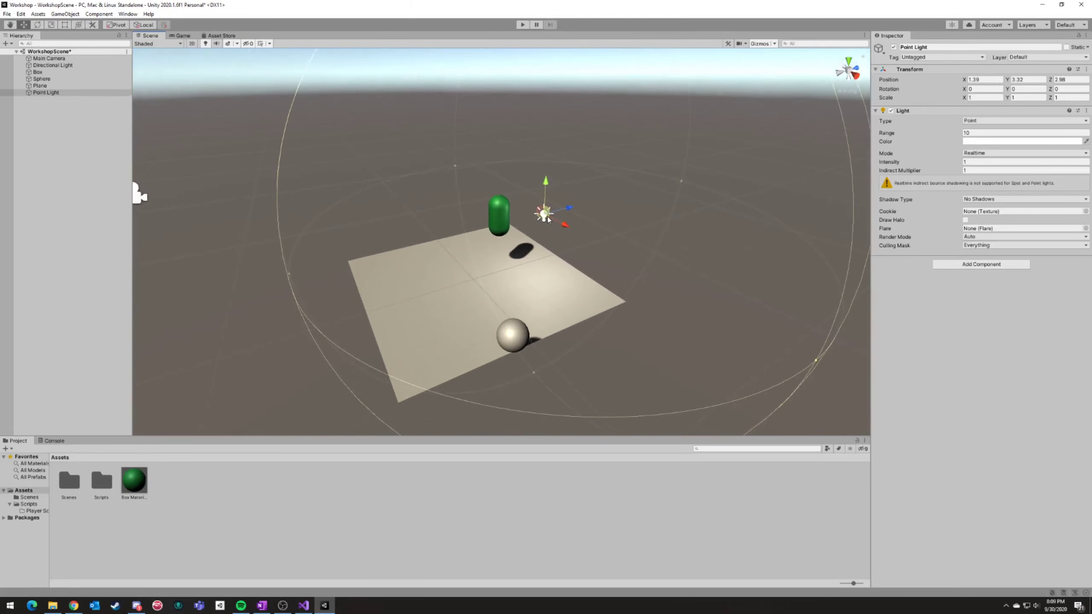
Disable the Light component of the Directional Light.
right_click_drag(346, 149, 314, 138)
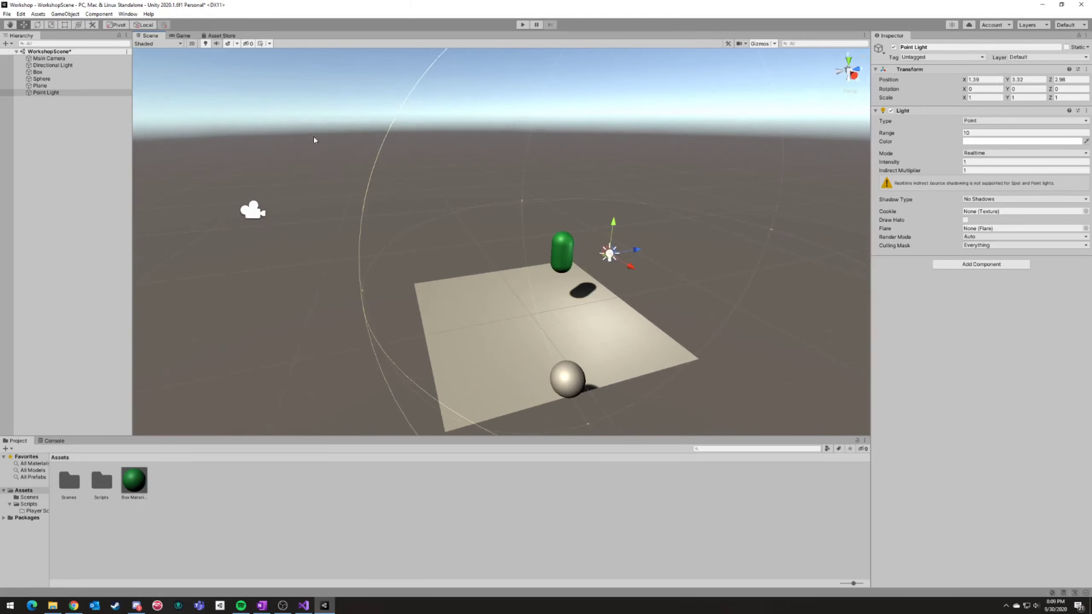
left_click(54, 65)
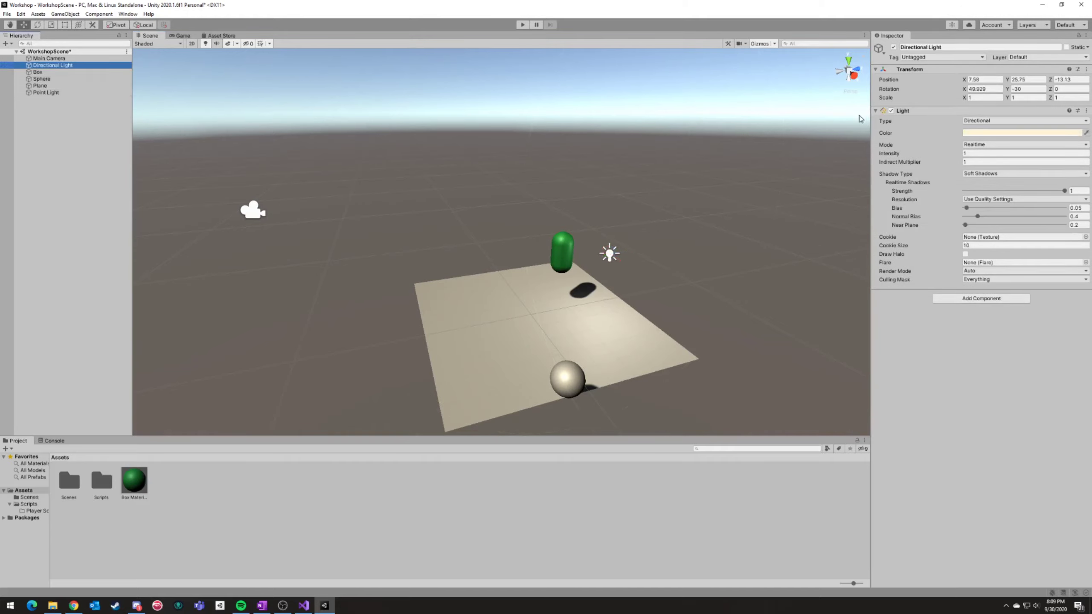
left_click(891, 111)
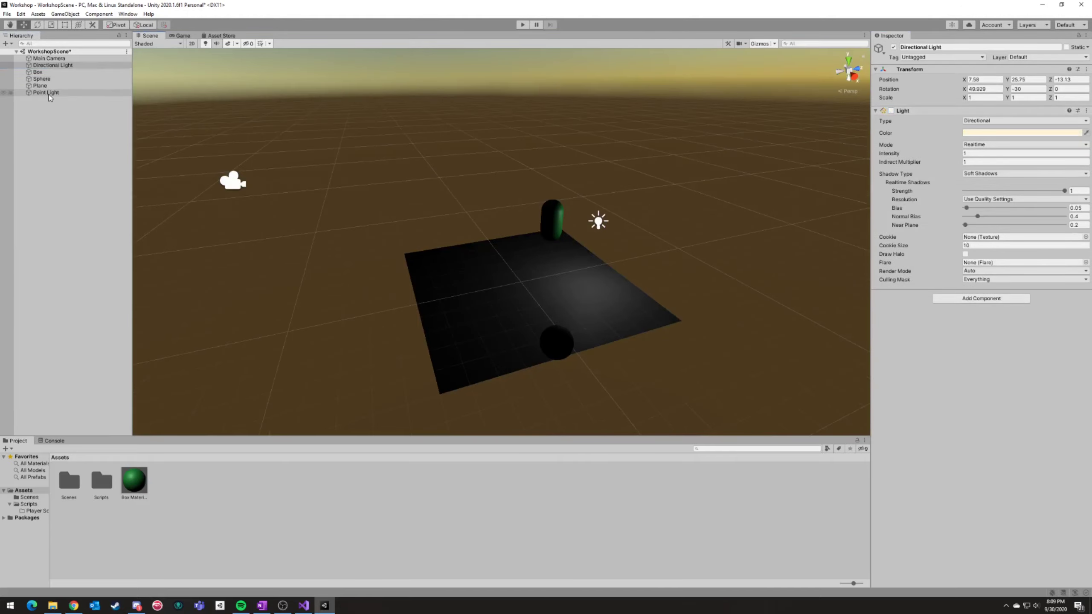
Move the Point Light over the middle of the plane, to about X 1.39, Y 2.44, Z -0.58.
left_click(49, 94)
key("a")
right_click_drag(382, 161, 532, 181)
left_click_drag(514, 169, 460, 301)
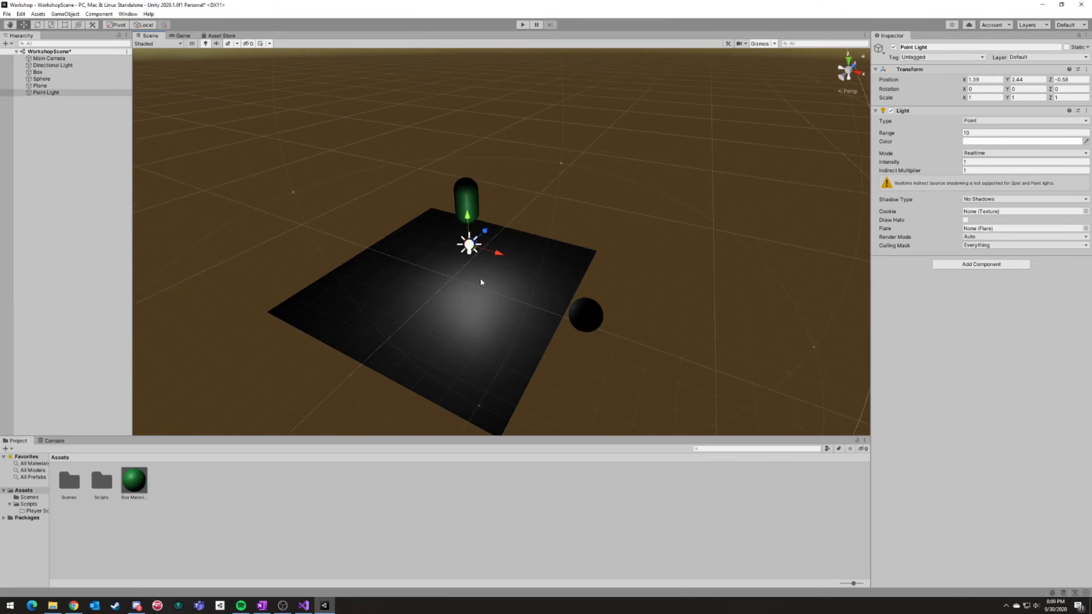
Set the Point Light's intensity to 1.78 and range to about 15.09, and move it to about X 2.87, Z 0.86.
left_click_drag(898, 164, 988, 149)
left_click_drag(470, 245, 632, 227)
scroll(632, 226, "up", 3)
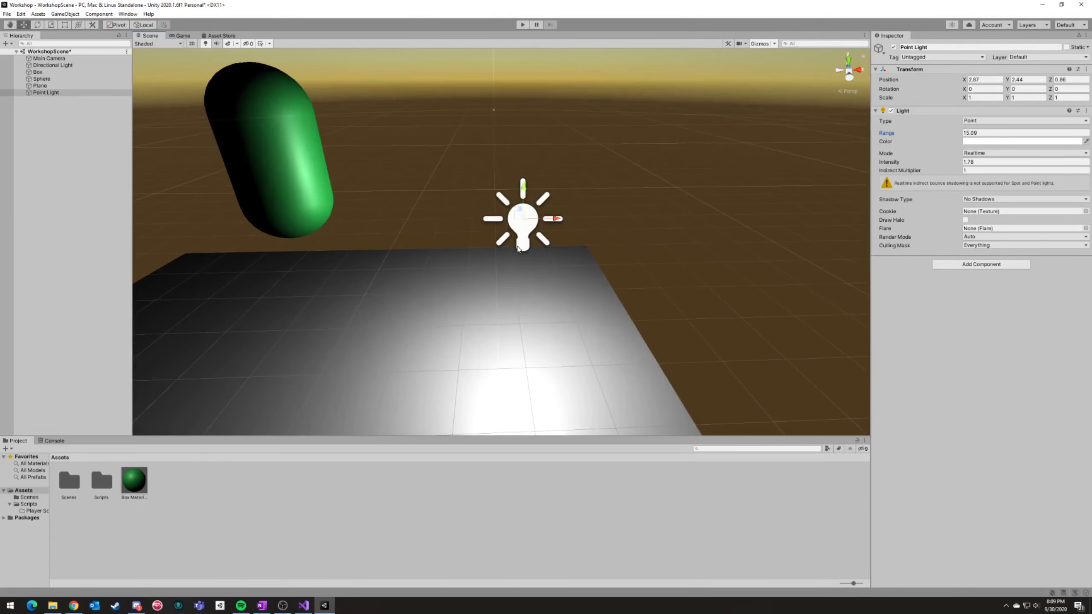
scroll(518, 248, "down", 5)
left_click_drag(518, 248, 542, 224, "alt")
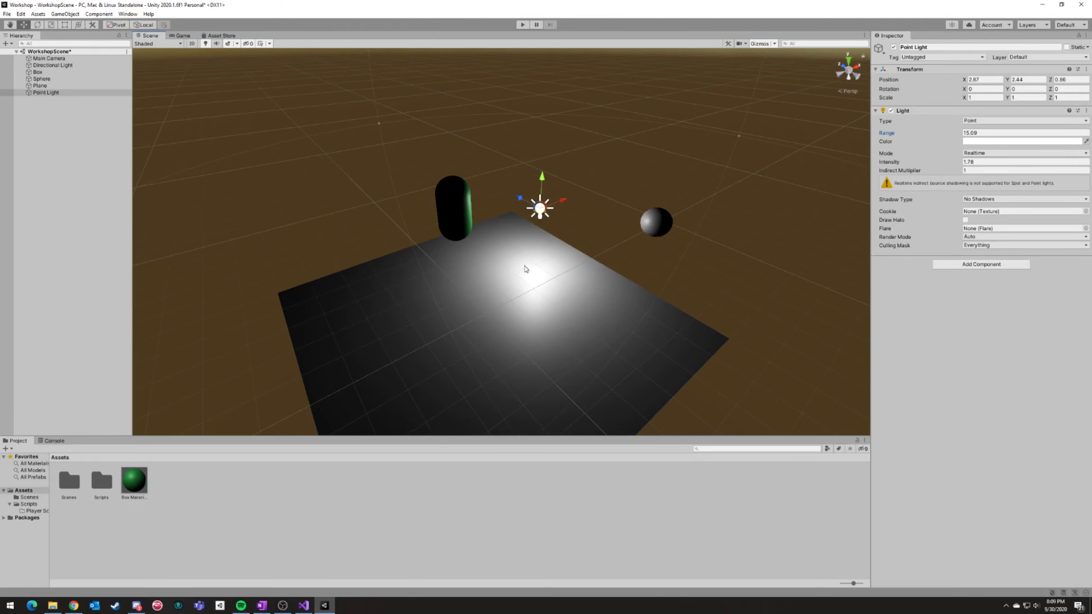
Move the Point Light closer to the capsule, to about X 1.76, Y 2.44, Z 1.59.
left_click_drag(526, 269, 589, 262, "alt")
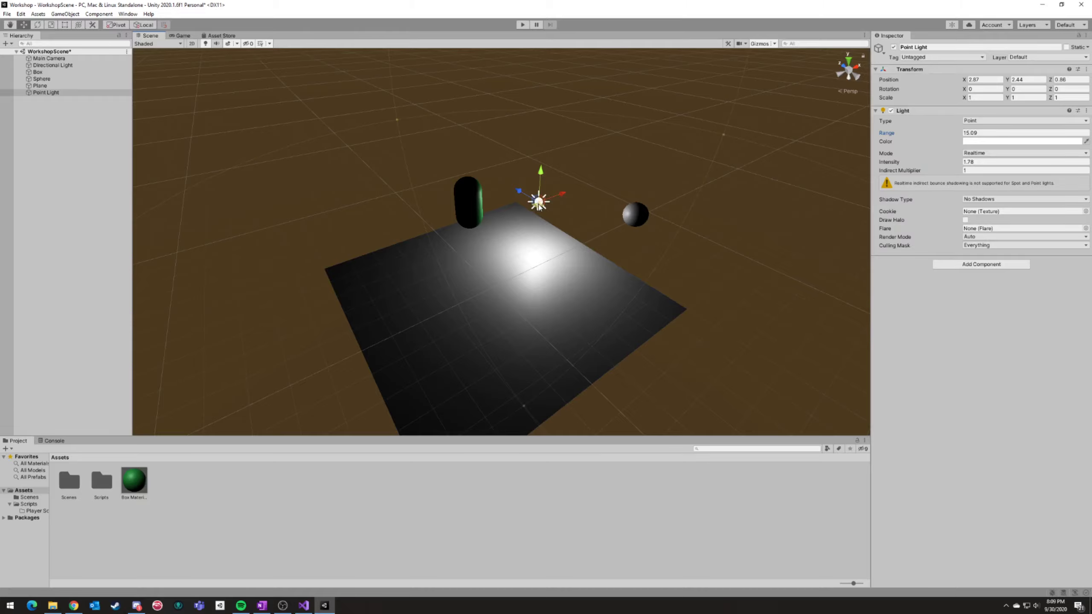
key("alt")
left_click_drag(560, 228, 784, 233, "alt")
left_click_drag(684, 243, 632, 232)
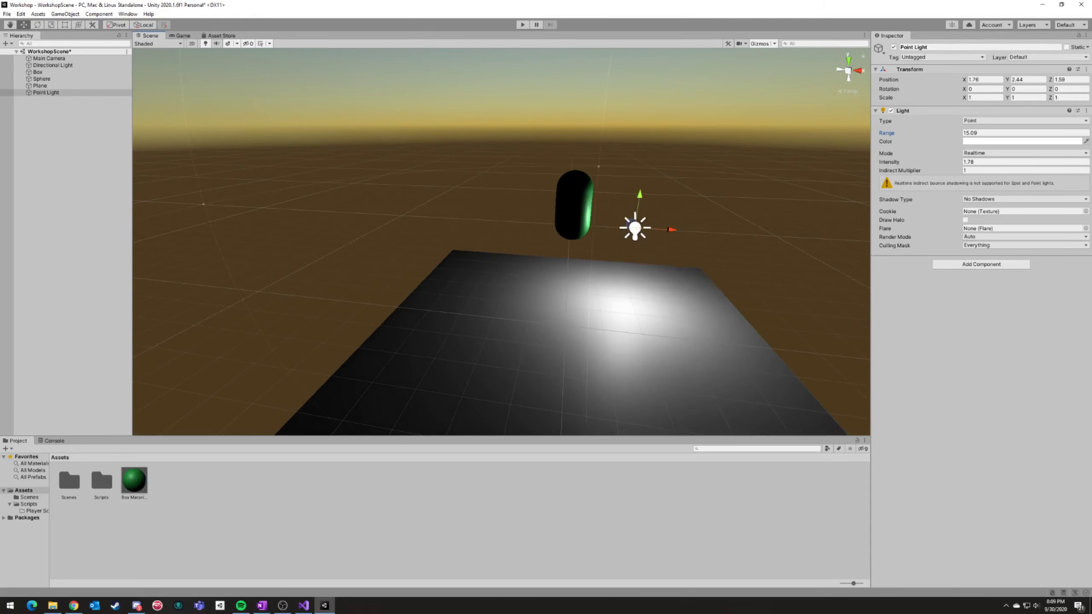
Add a Spotlight to the scene as a separate top-level object.
right_click(87, 120)
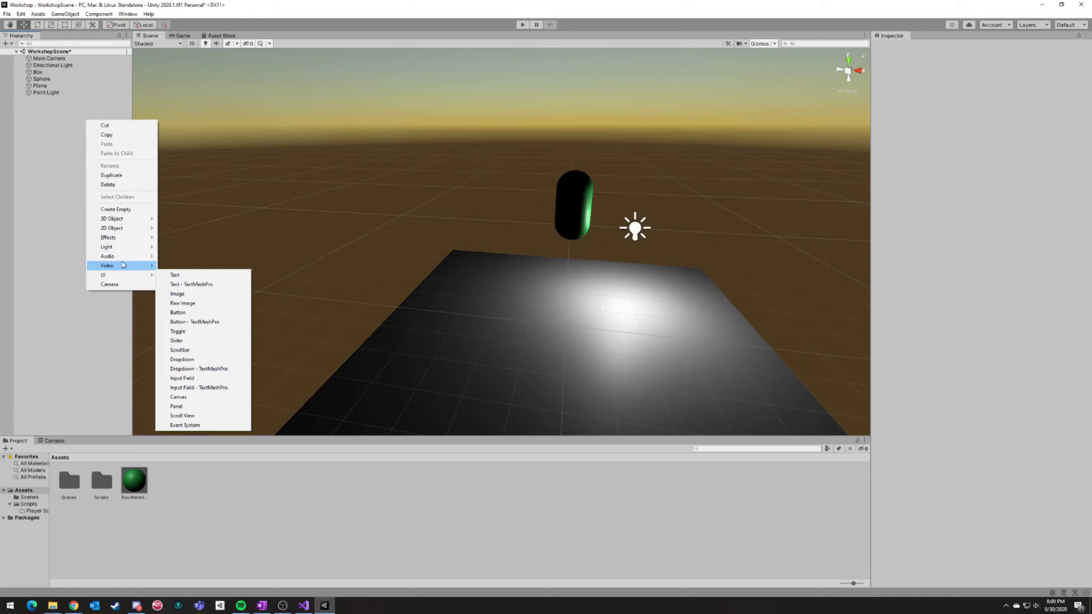
mouse_move(122, 249)
left_click(180, 266)
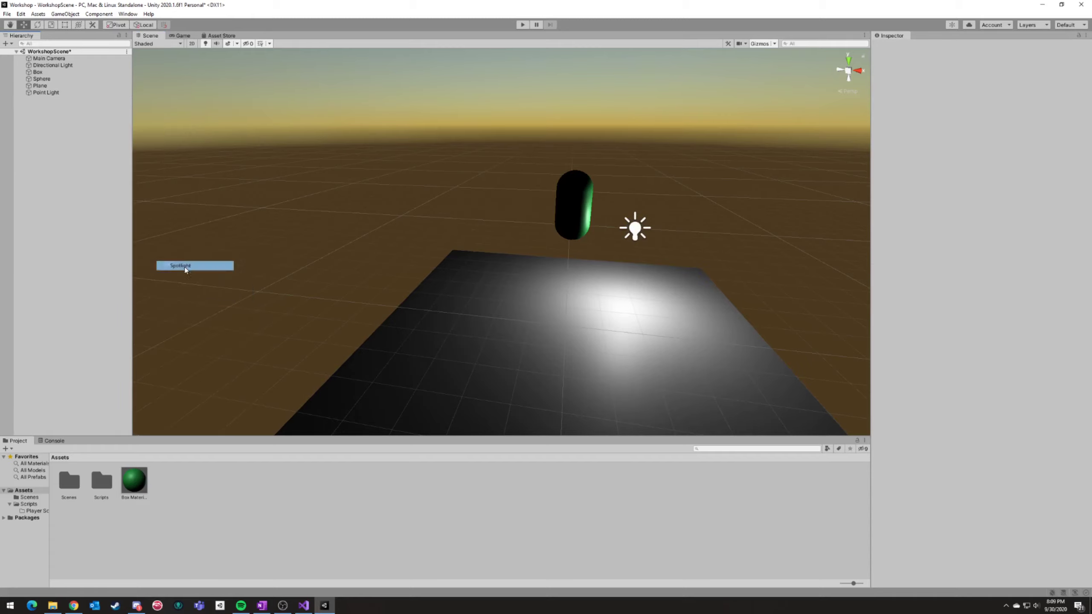
Move the Spot Light above the front part of the plane, to about X -2.69, Y 7.38, Z -2.46.
left_click_drag(688, 271, 577, 268, "alt")
right_click_drag(577, 268, 634, 283)
key("s")
key("a")
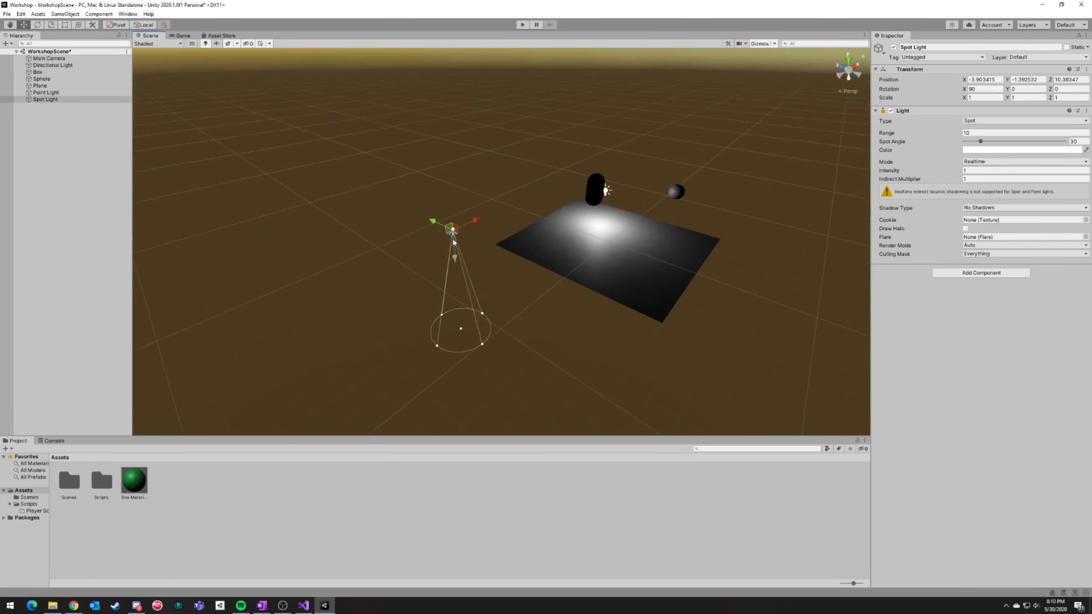
left_click_drag(456, 249, 563, 132)
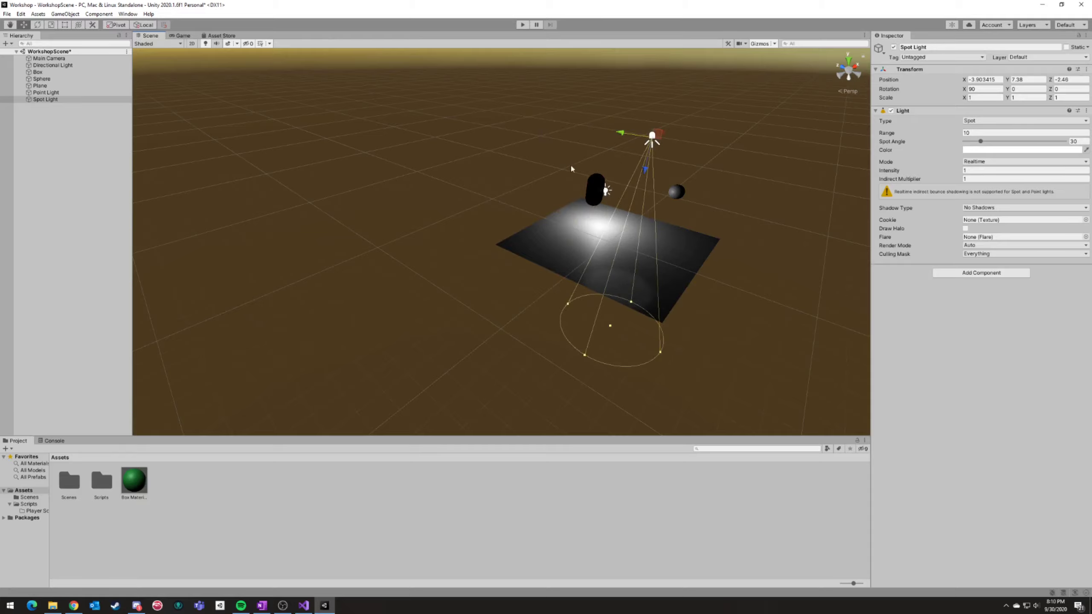
key("s")
right_click_drag(571, 185, 458, 241)
key("w")
key("d")
key("s")
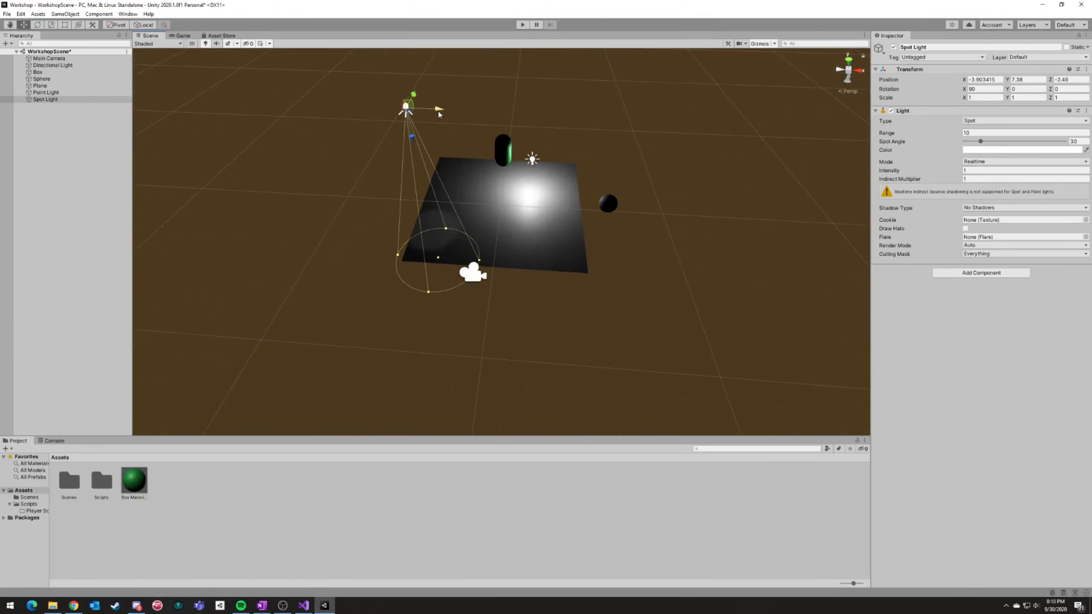
left_click_drag(441, 110, 466, 111)
Set the Spot Light's intensity to 2.69 and inspect its circle of light on the plane.
right_click_drag(474, 192, 408, 133)
key("w")
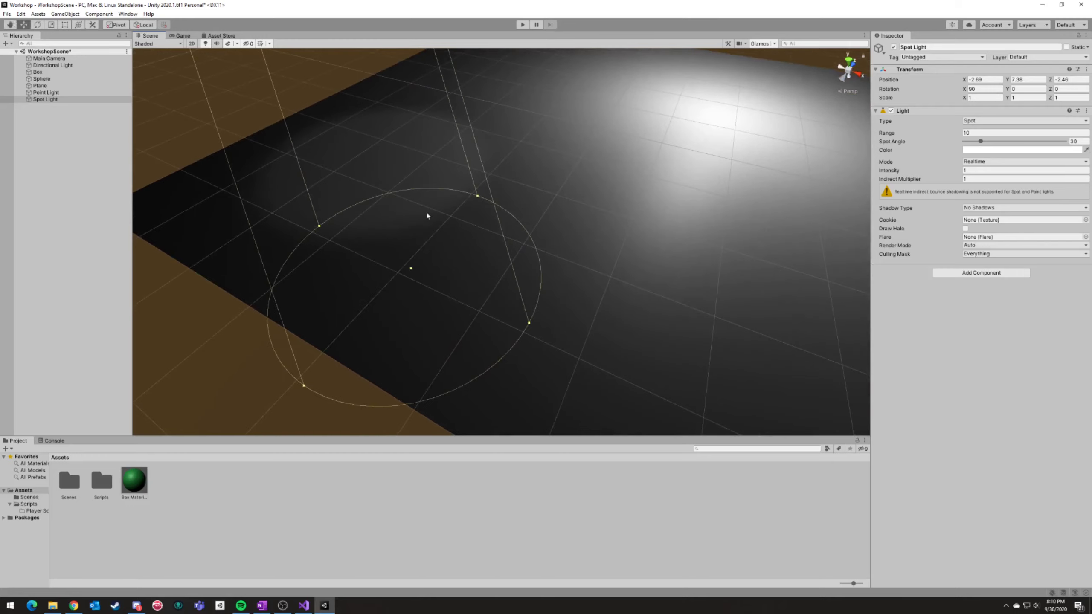
right_click_drag(711, 212, 718, 169)
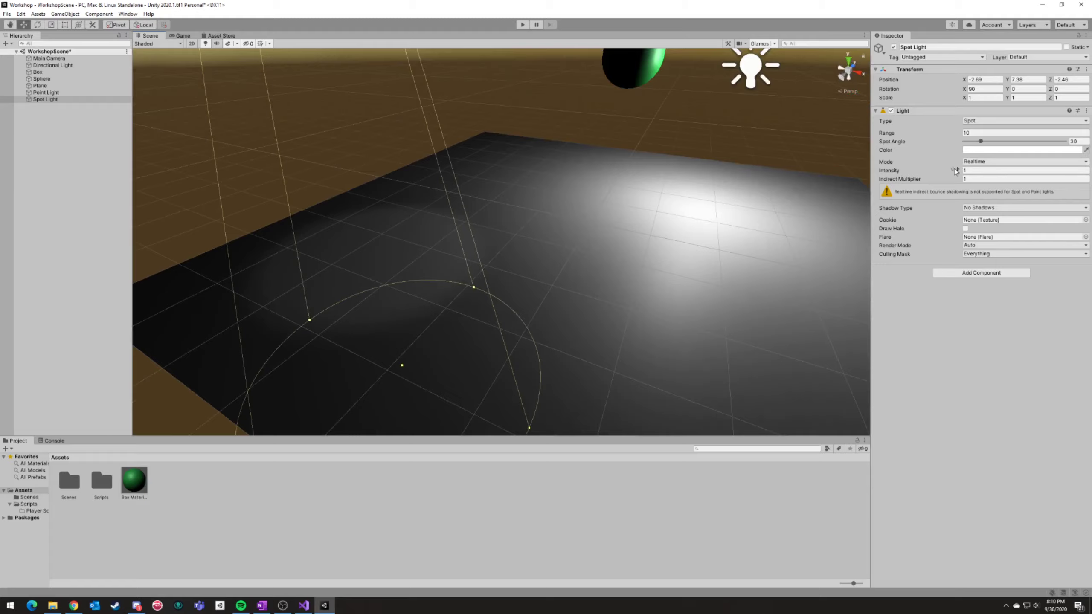
left_click_drag(915, 173, 929, 175)
left_click_drag(371, 261, 568, 237, "alt")
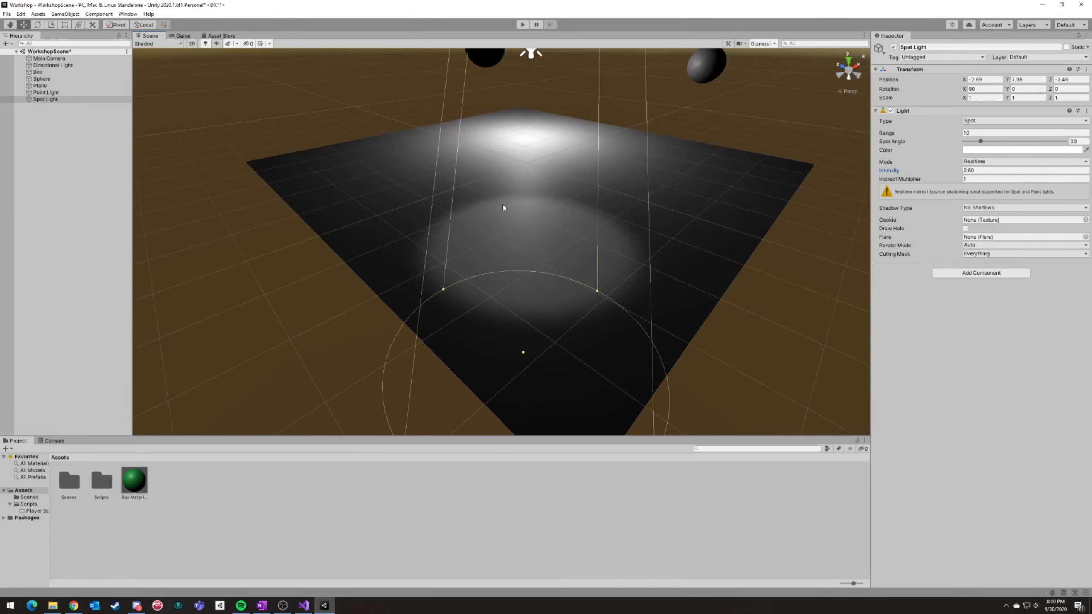
key("s")
right_click_drag(503, 264, 516, 183)
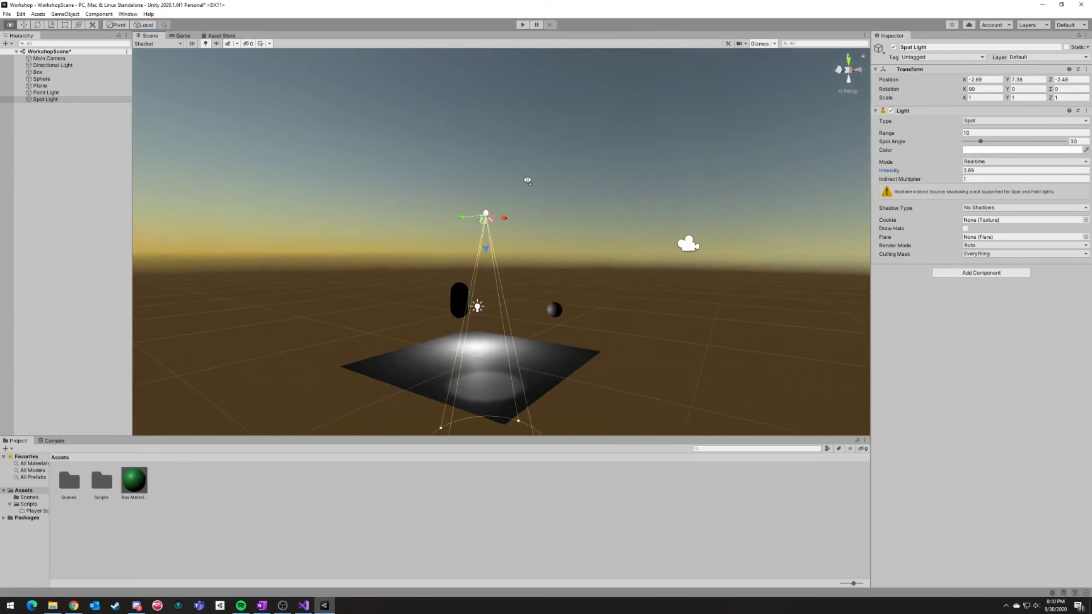
Change the Spot Light's color to red.
key("w")
left_click(981, 150)
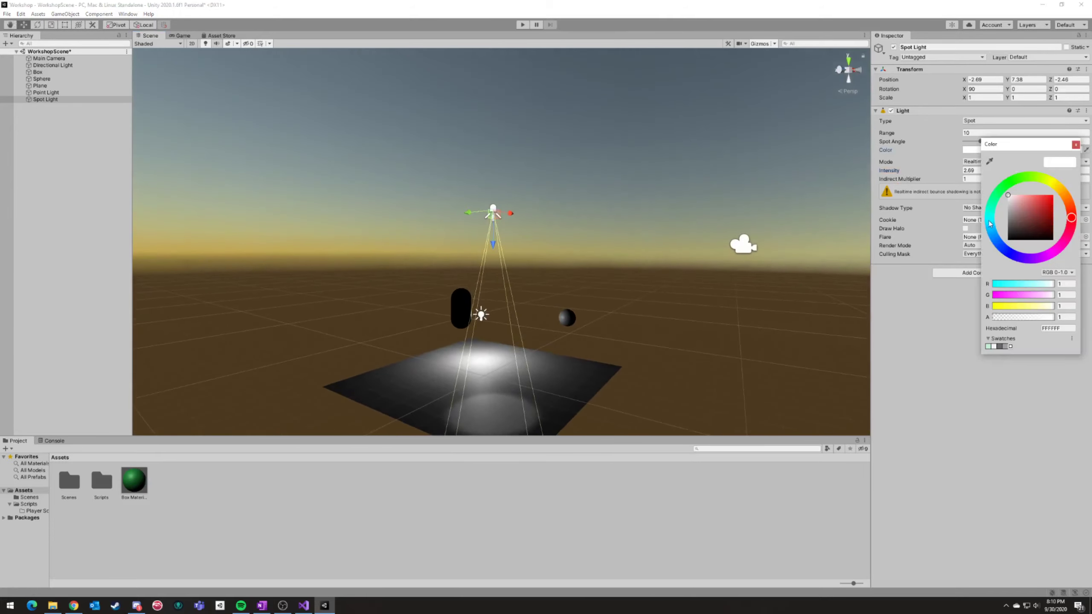
left_click(1048, 201)
right_click_drag(629, 240, 738, 293)
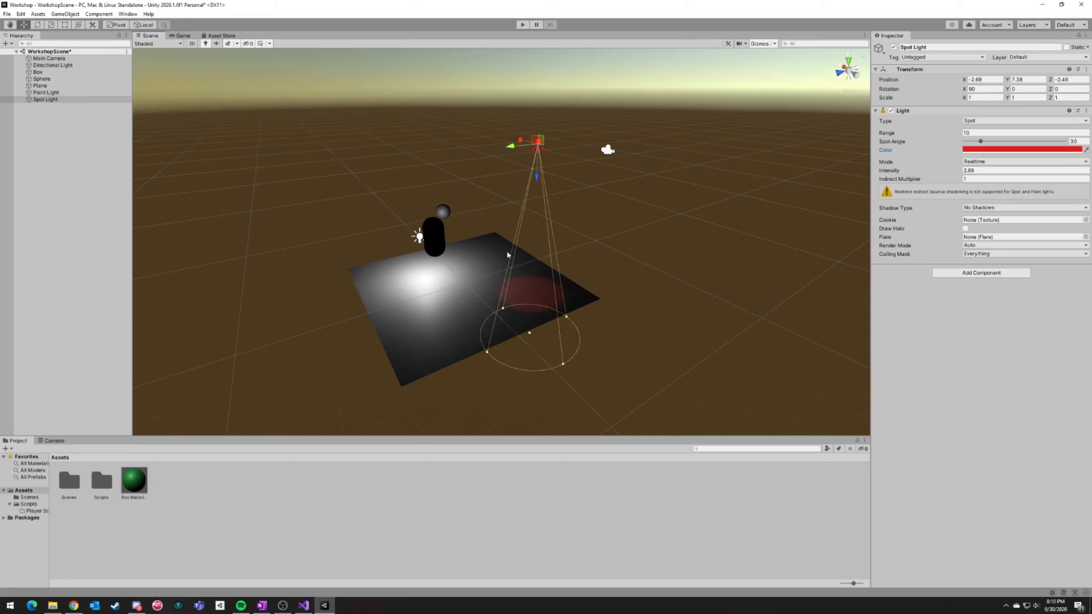
Move the red Spot Light over the capsule, to about X -0.08, Y 7.38, Z 1.47, and inspect the overlapping lights.
right_click_drag(506, 248, 510, 221)
left_click_drag(468, 233, 346, 233)
right_click_drag(360, 242, 745, 242)
key("w")
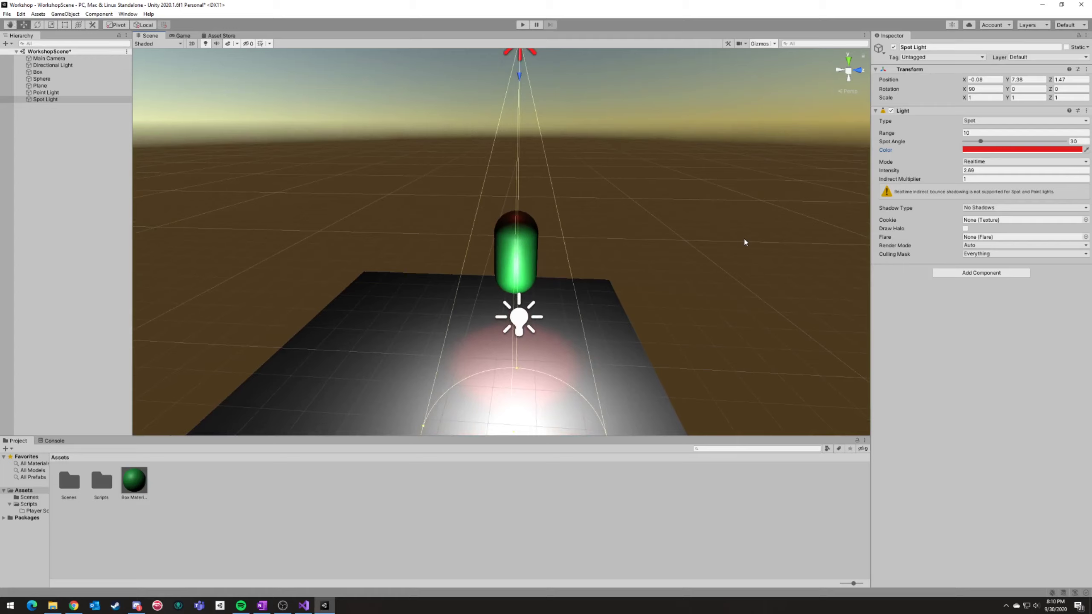
Enable the Light component of the Directional Light again and view the lit scene.
left_click(54, 65)
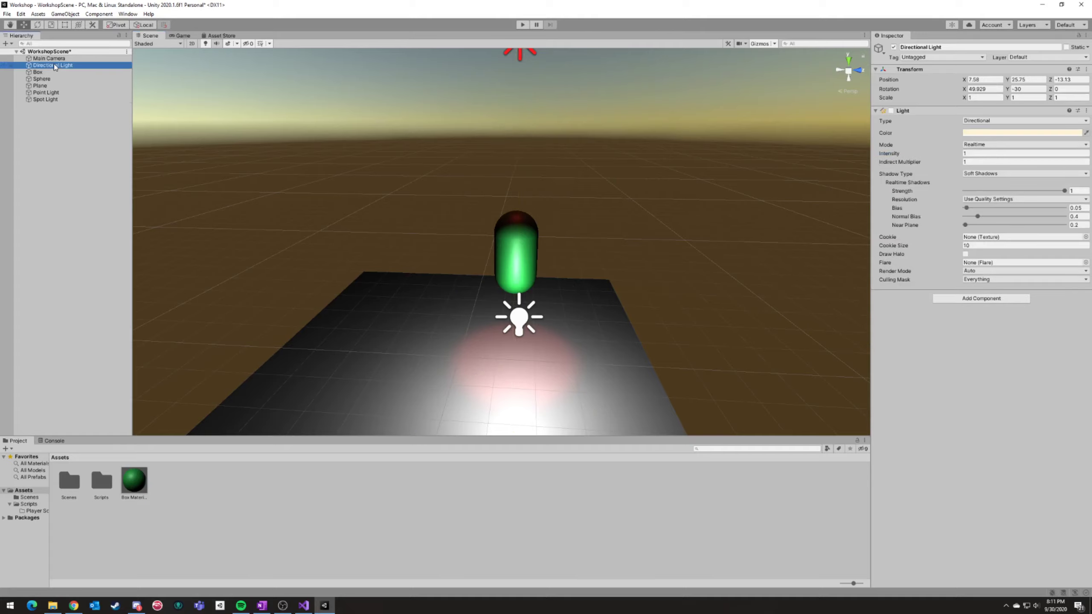
left_click(890, 110)
right_click_drag(578, 146, 706, 168)
key("s")
key("a")
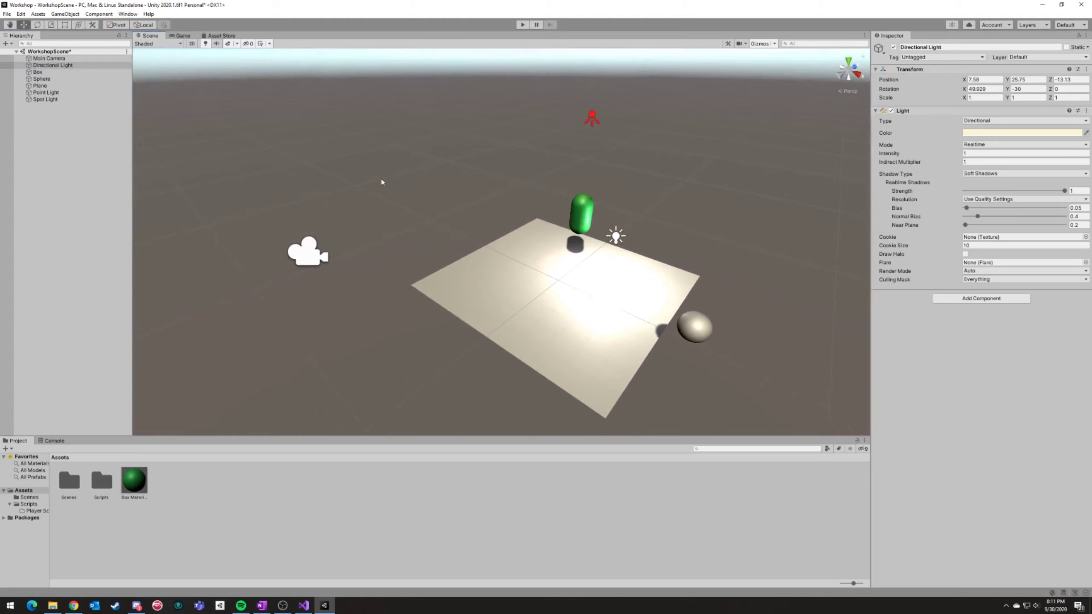
Create an empty GameObject at the top level of the scene.
left_click(43, 123)
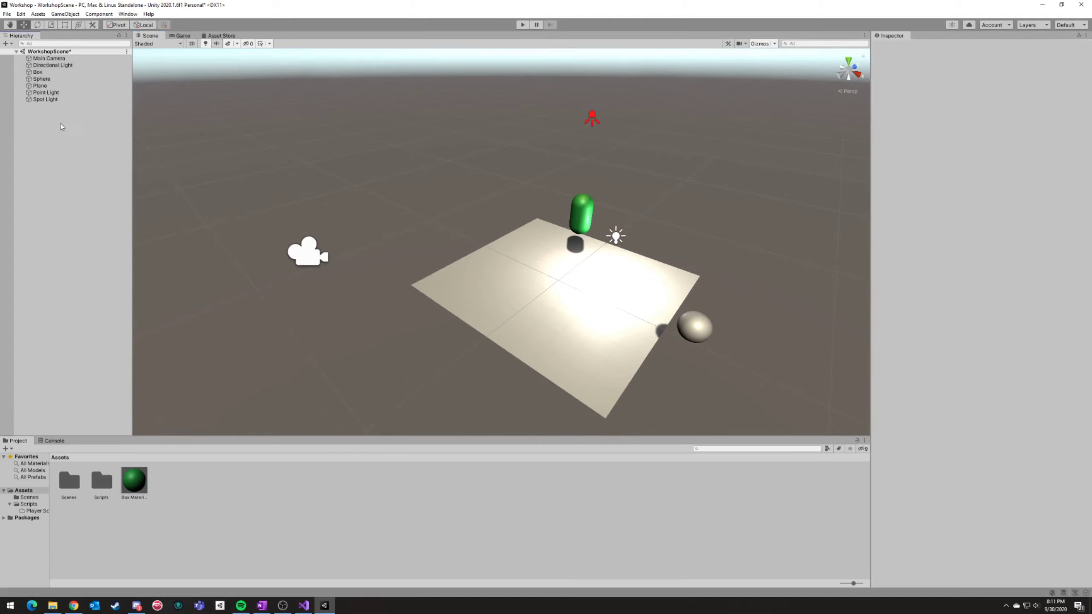
right_click(43, 115)
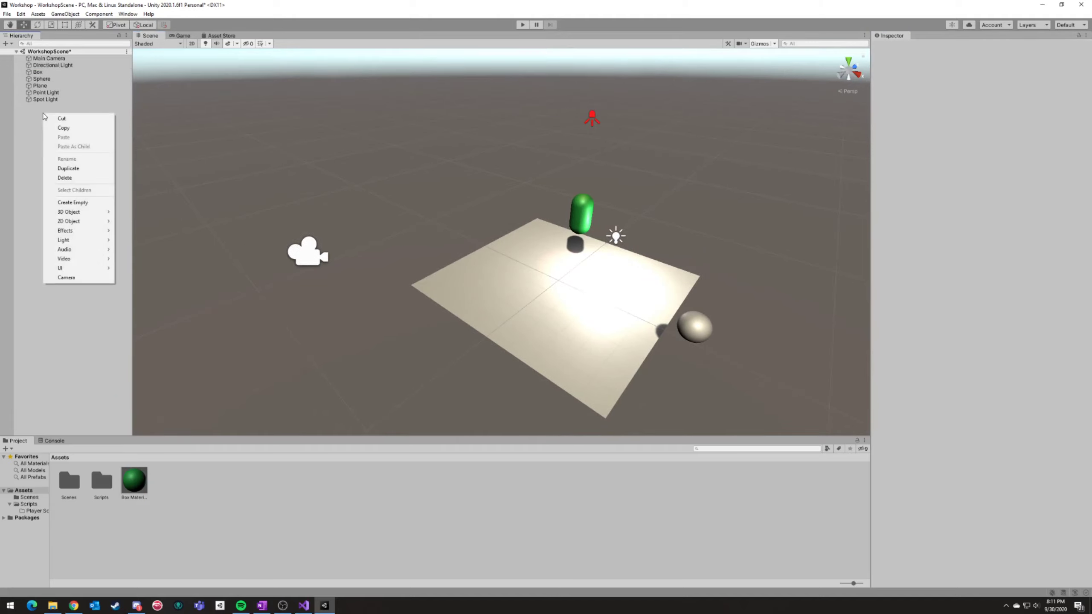
left_click(66, 202)
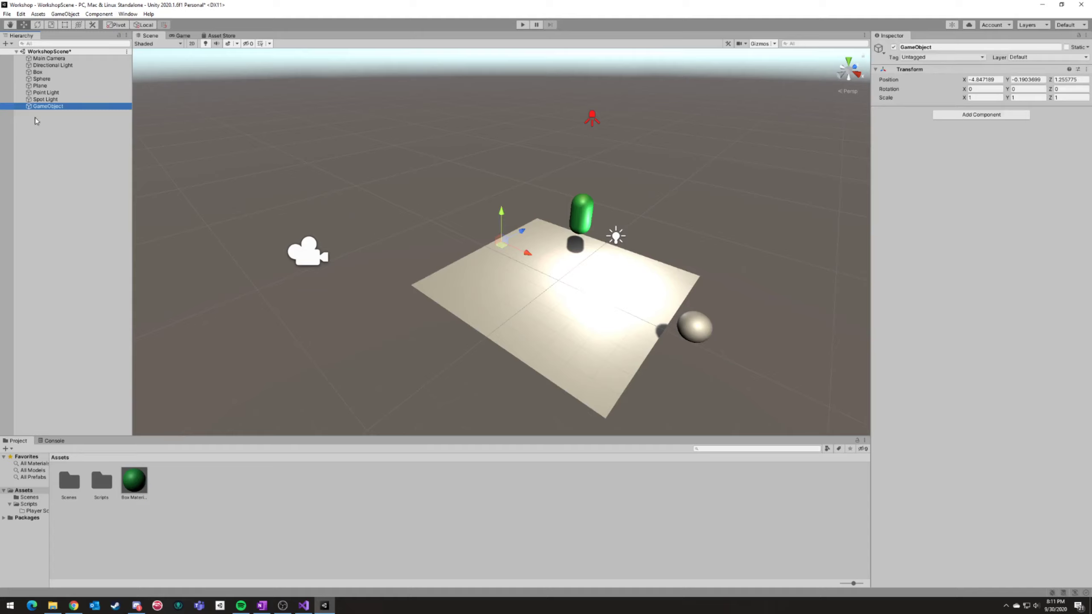
Move the empty GameObject above the plane, to about X 3.278, Y 7.526, Z -6.311.
left_click_drag(506, 228, 563, 183)
left_click(82, 107)
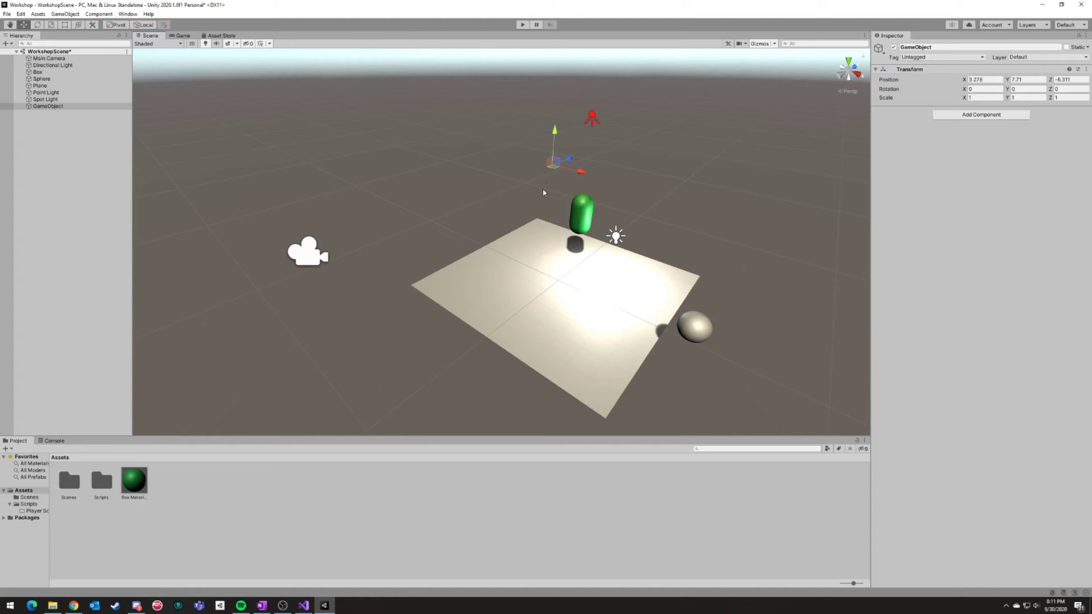
left_click_drag(549, 146, 547, 156)
Try adding a Box Collider and a Mesh Collider to the empty GameObject, and undo both additions.
left_click(981, 115)
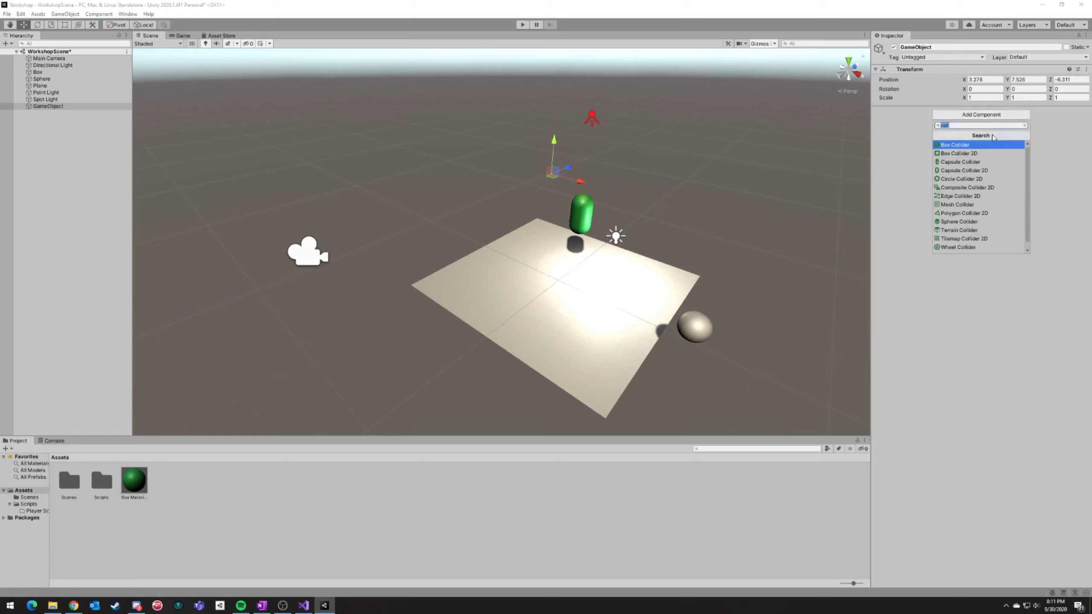
left_click(954, 149)
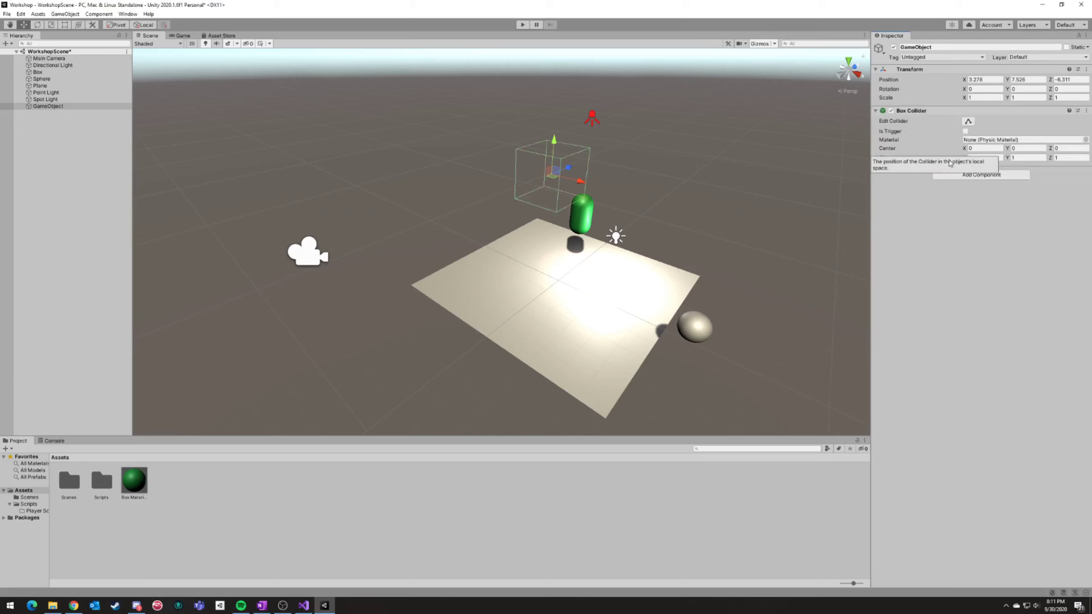
left_click(965, 175)
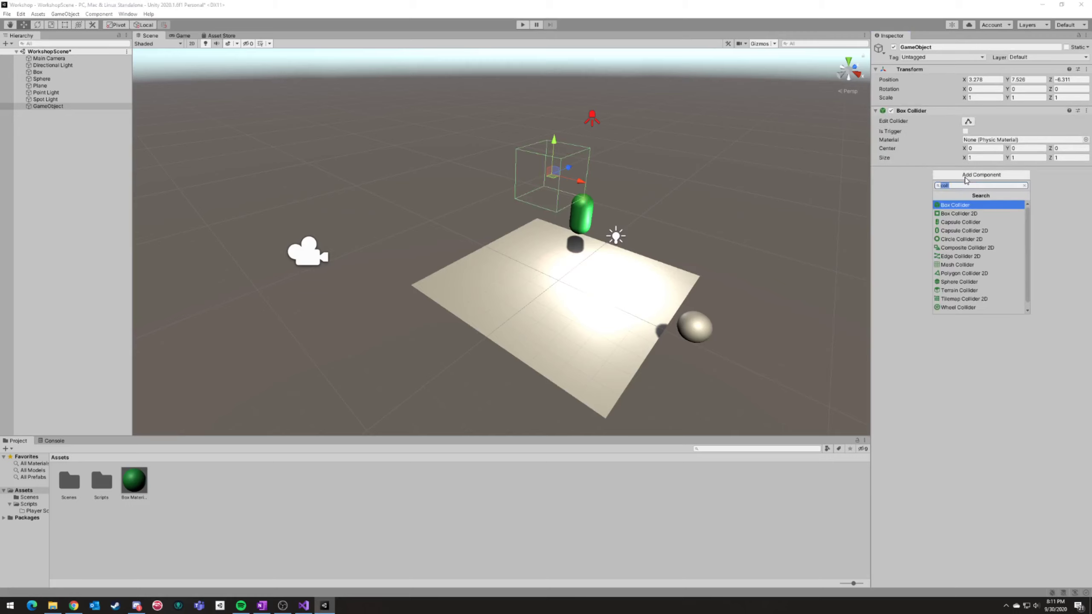
type("mesh")
key("Return")
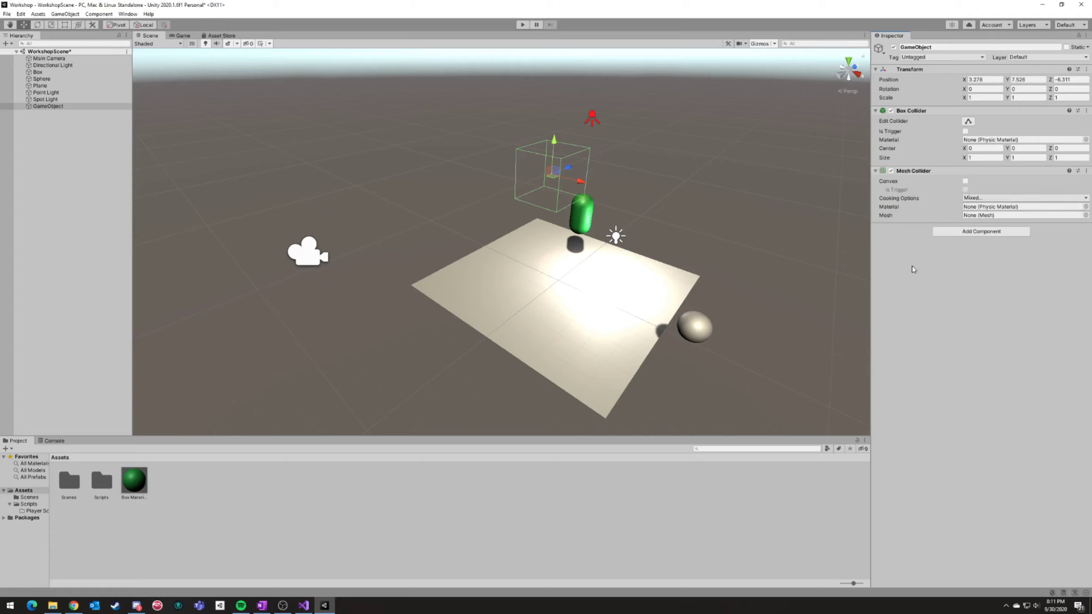
key("ctrl+z")
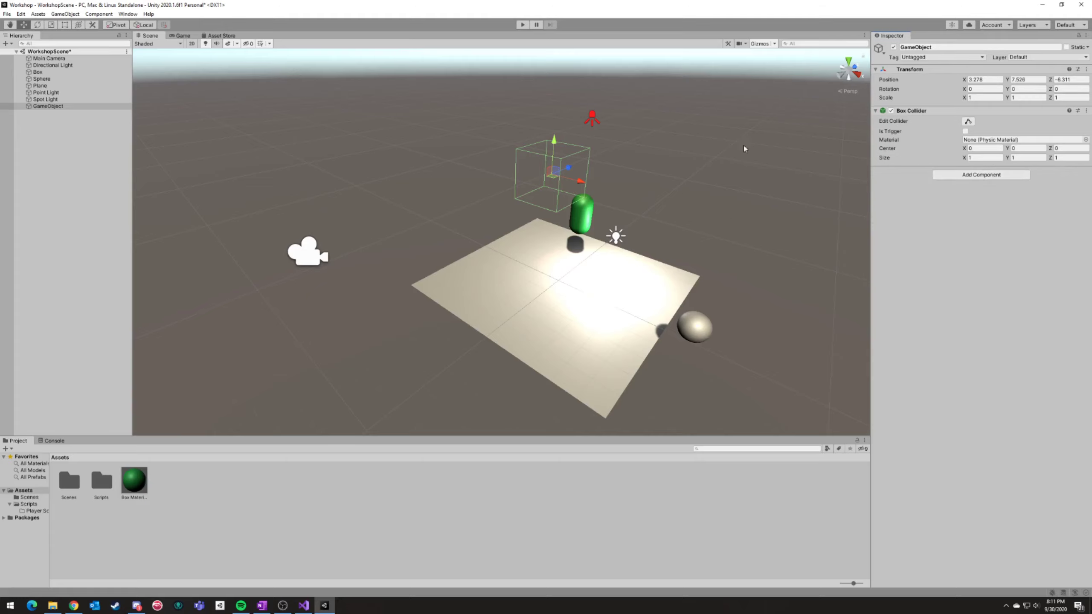
key("ctrl+z")
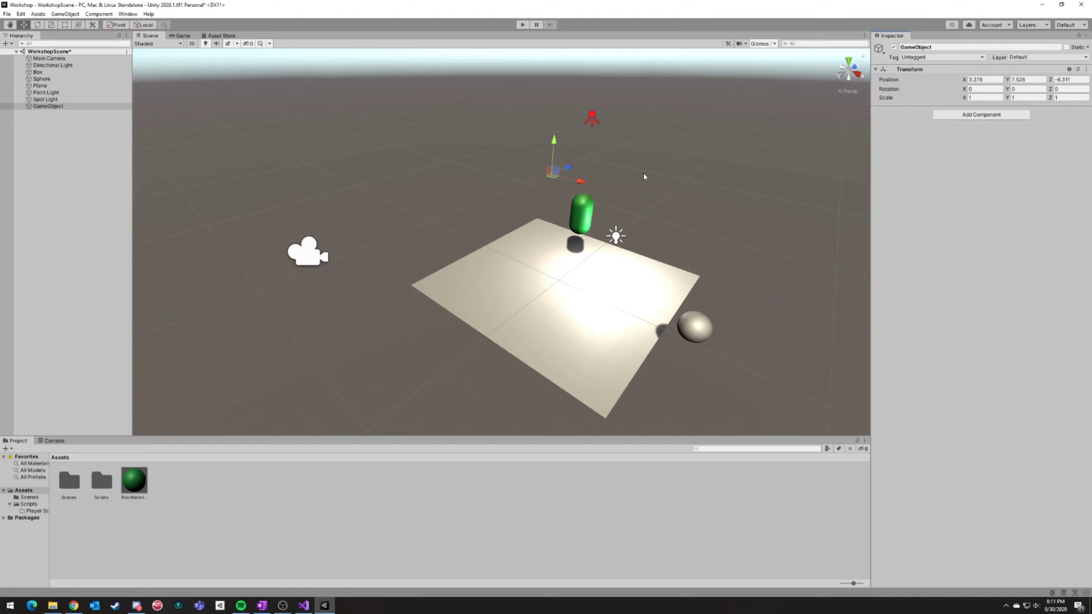
Rename the empty GameObject as Lights.
left_click(45, 106)
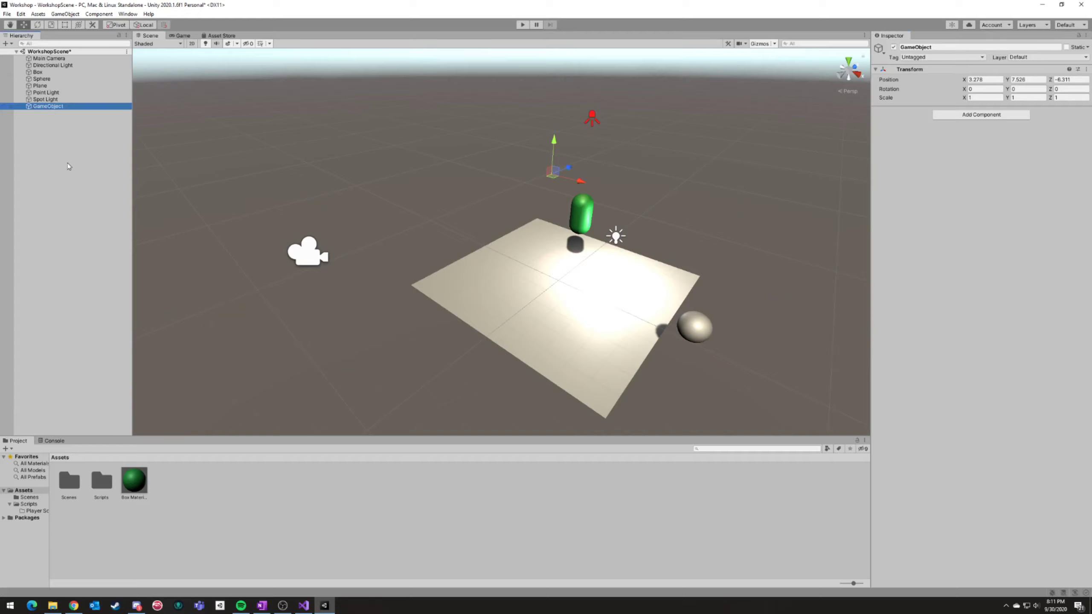
left_click(934, 46)
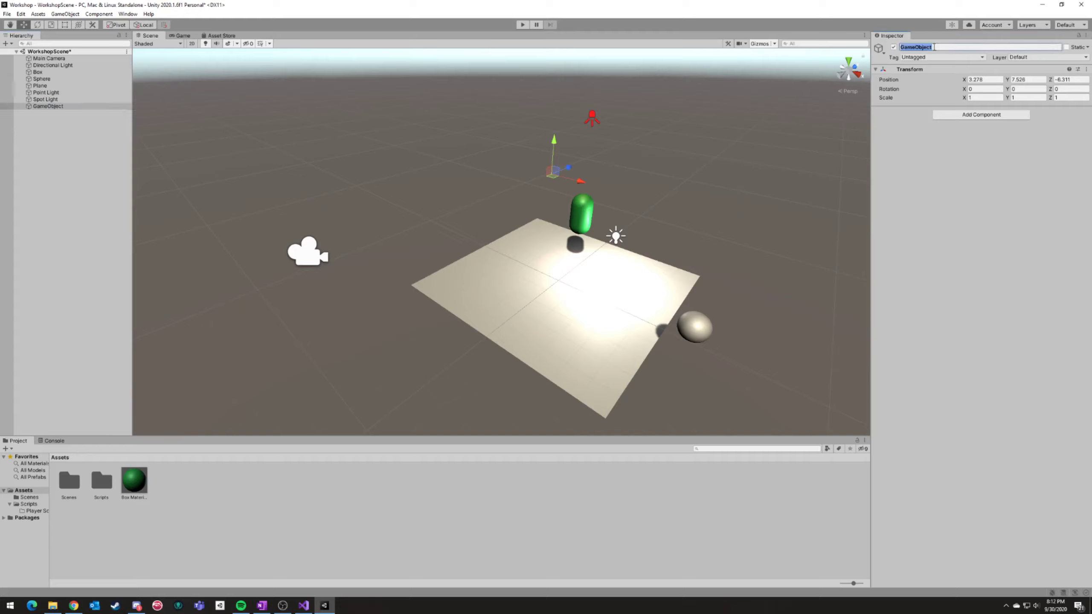
type("Lights")
key("Return")
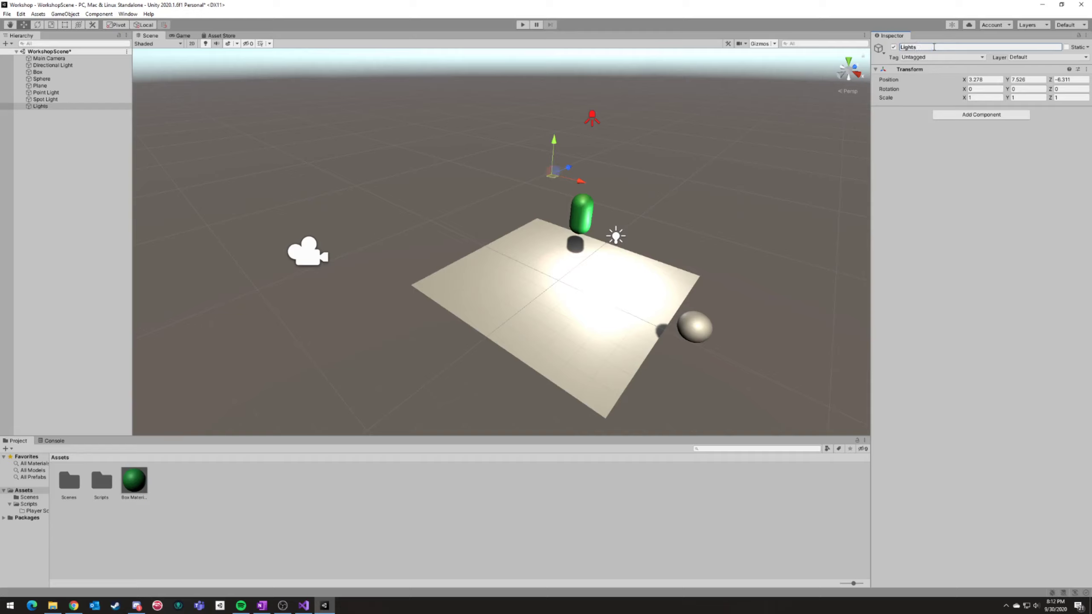
Make the Point Light and Spot Light children of the Lights object, and collapse and expand the group.
left_click(45, 93)
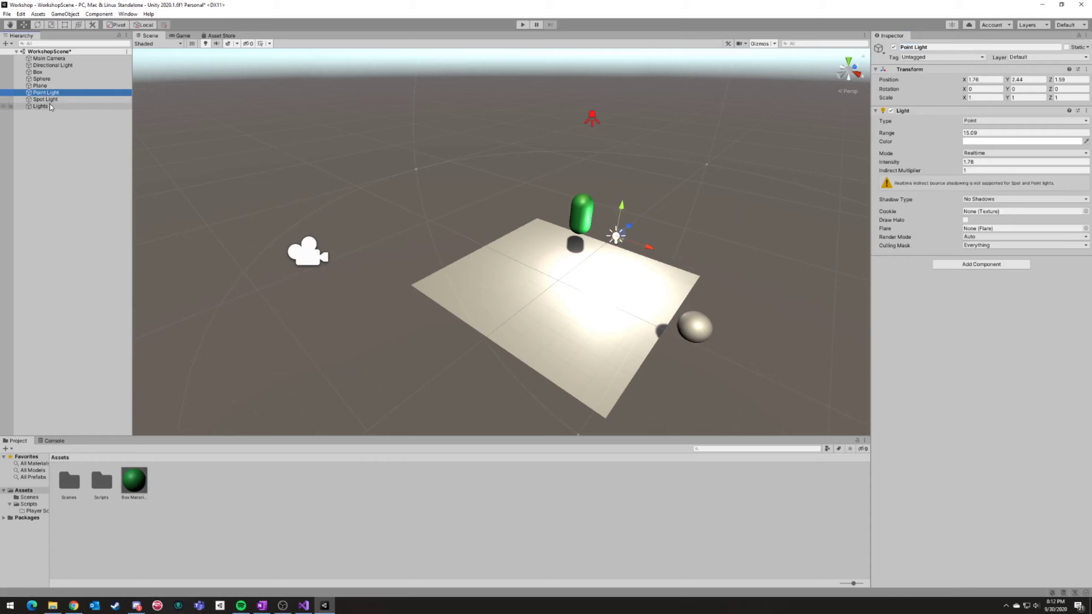
left_click(56, 99, "ctrl")
left_click_drag(55, 96, 47, 110)
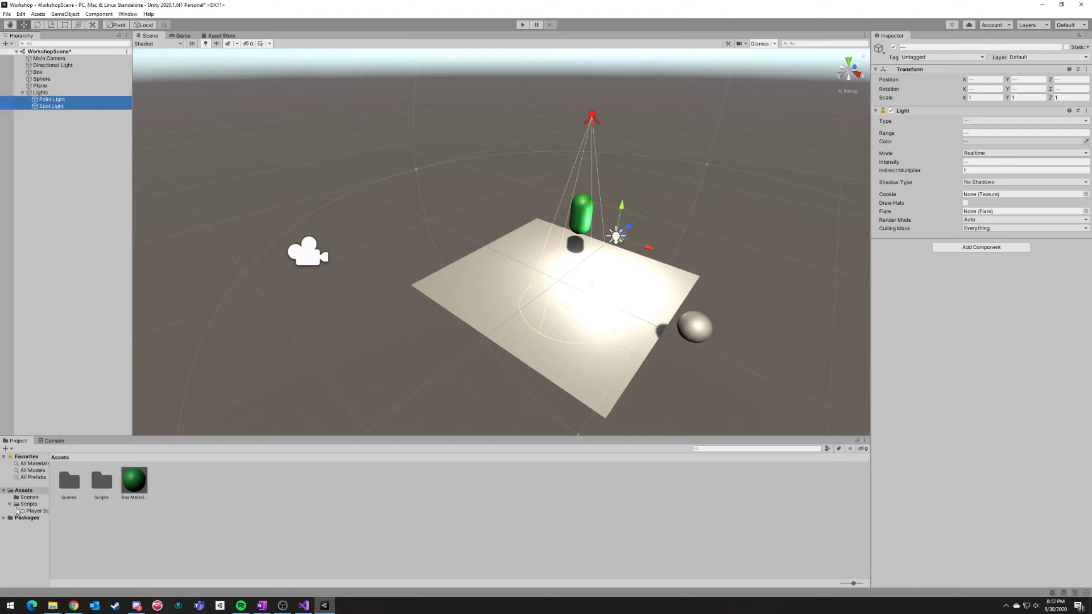
left_click(30, 95)
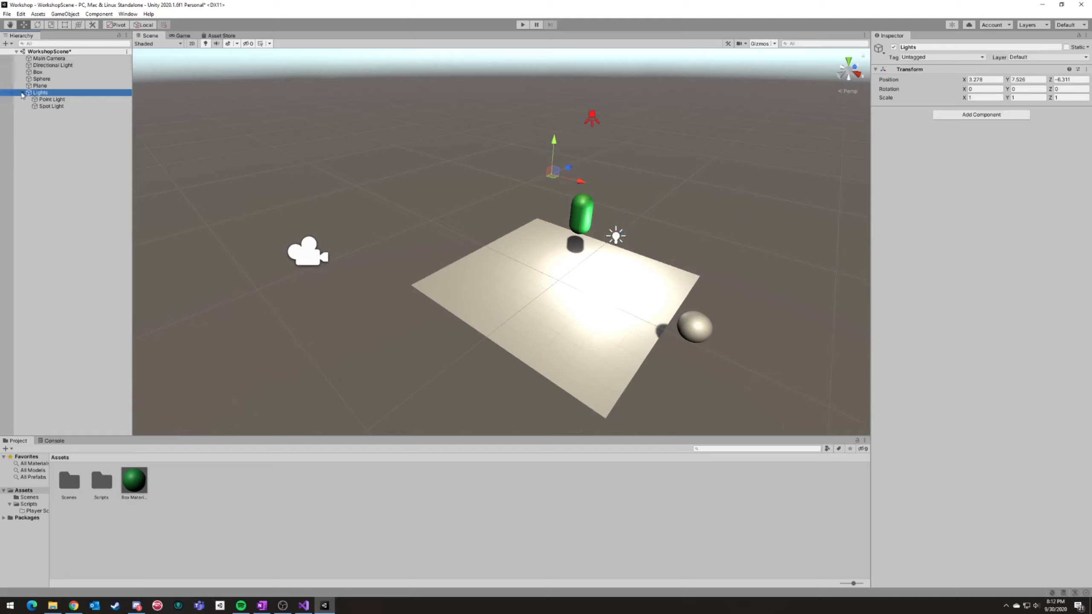
left_click(21, 93)
left_click(23, 95)
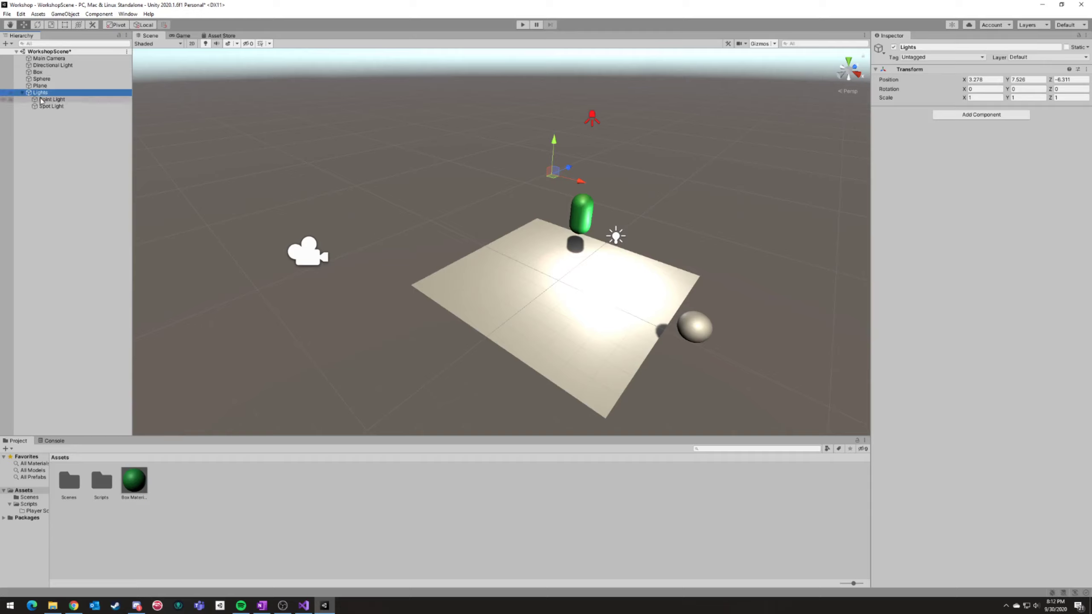
Nest the Spot Light under the Point Light, and move it back directly under Lights, ahead of the Point Light.
left_click_drag(41, 102, 51, 100)
left_click(65, 100)
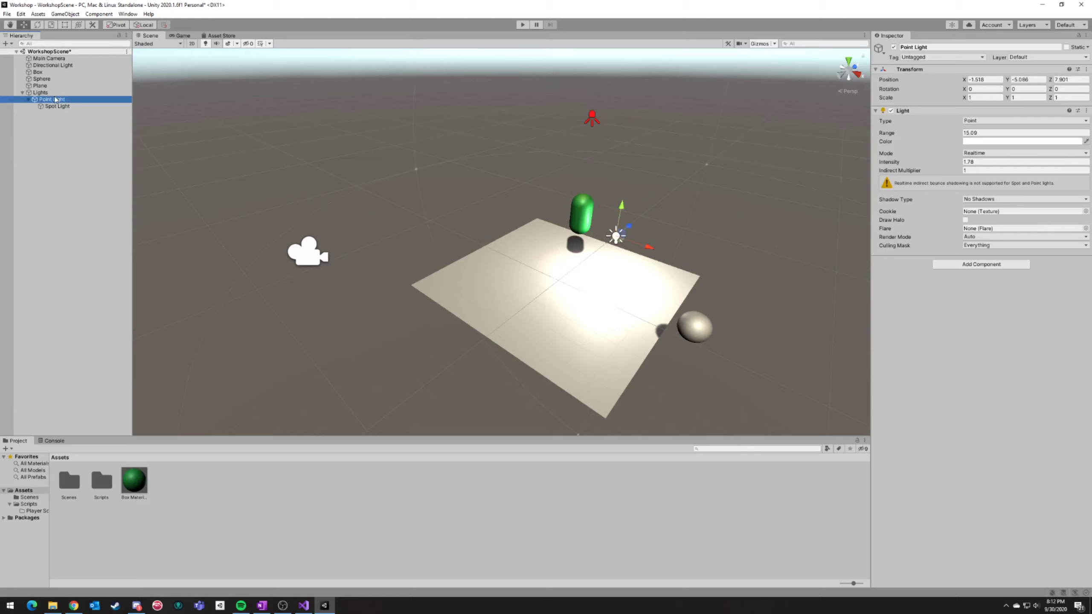
left_click(54, 93)
left_click(56, 99)
left_click(63, 107)
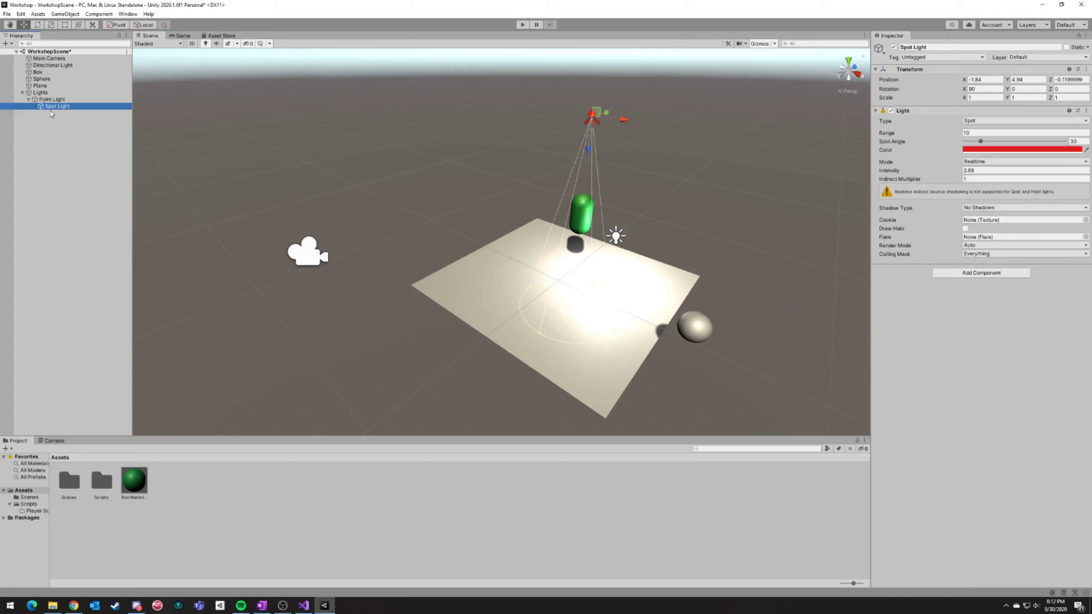
left_click_drag(51, 109, 57, 101)
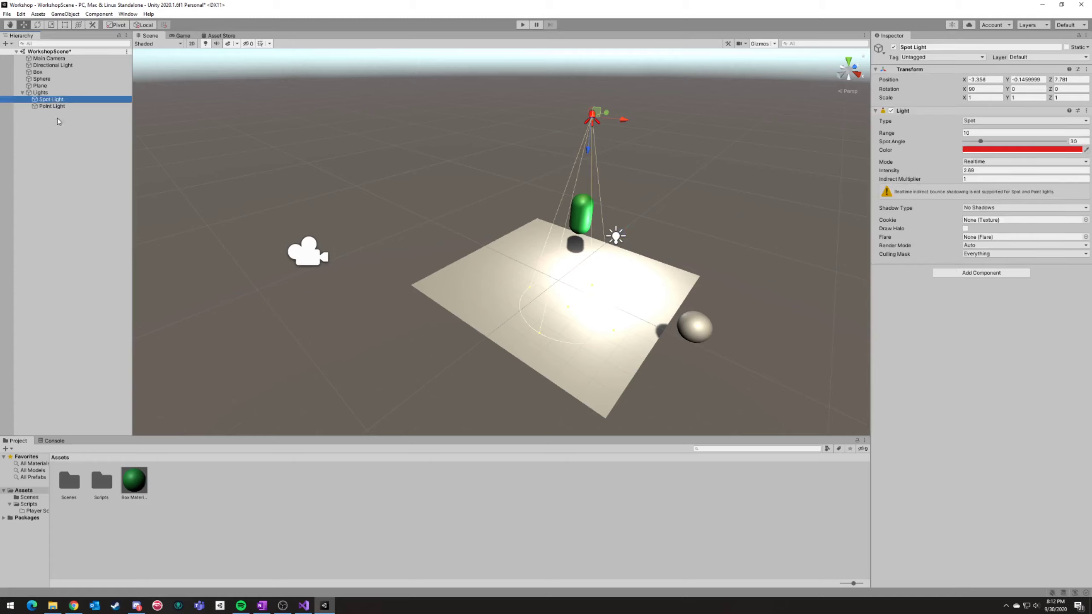
Examine the Lights parent, the Spot Light and the Point Light in the scene from several angles.
left_click(42, 93)
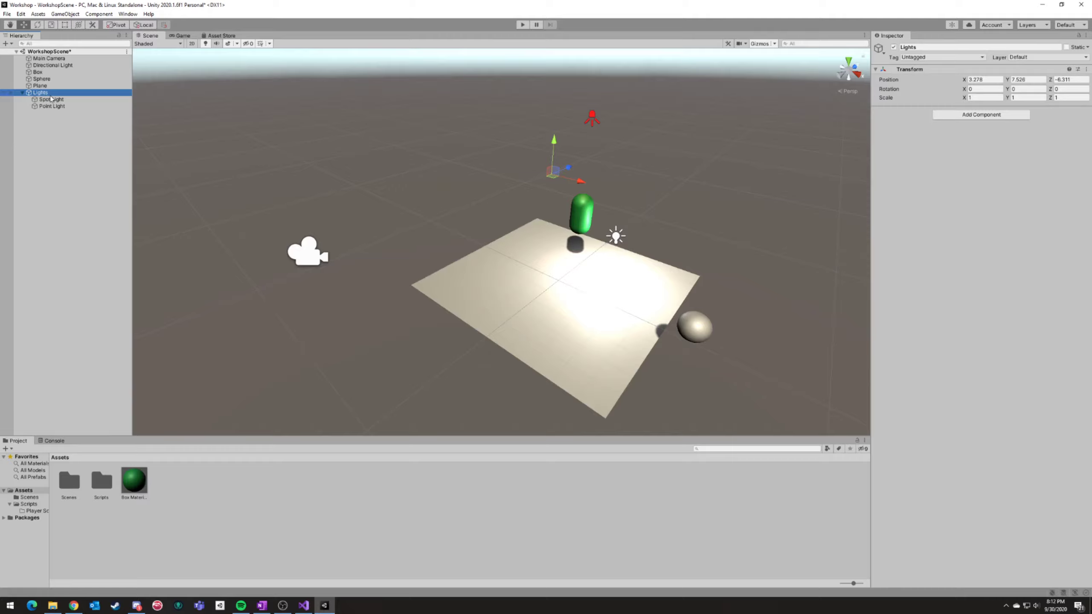
left_click(51, 99)
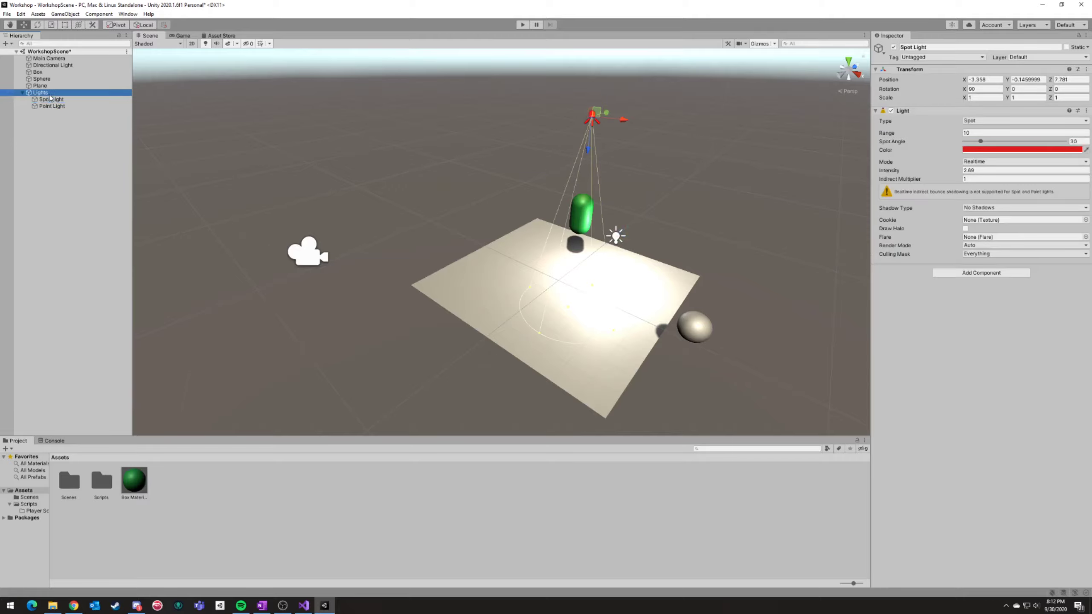
left_click_drag(434, 168, 636, 167, "alt")
left_click(61, 99)
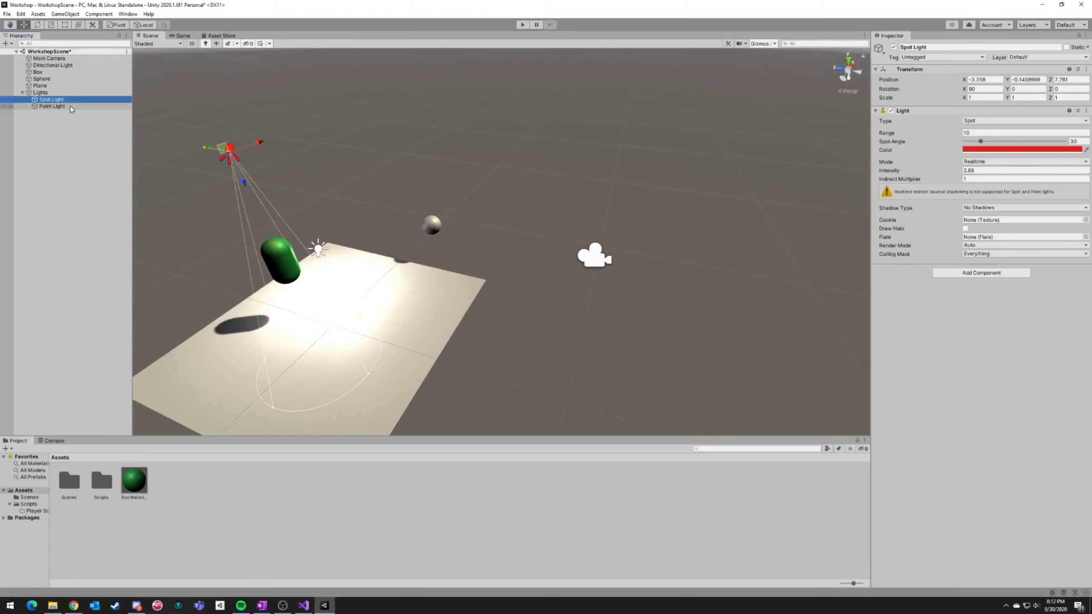
left_click(70, 107)
left_click(62, 93)
left_click(62, 100)
left_click_drag(393, 168, 144, 110, "alt")
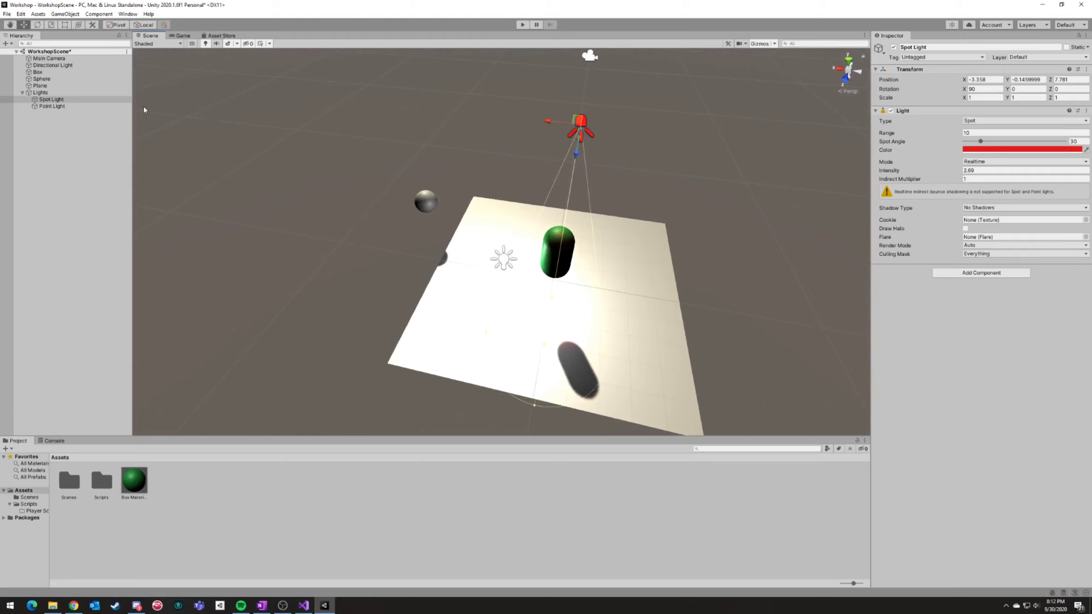
left_click(41, 93)
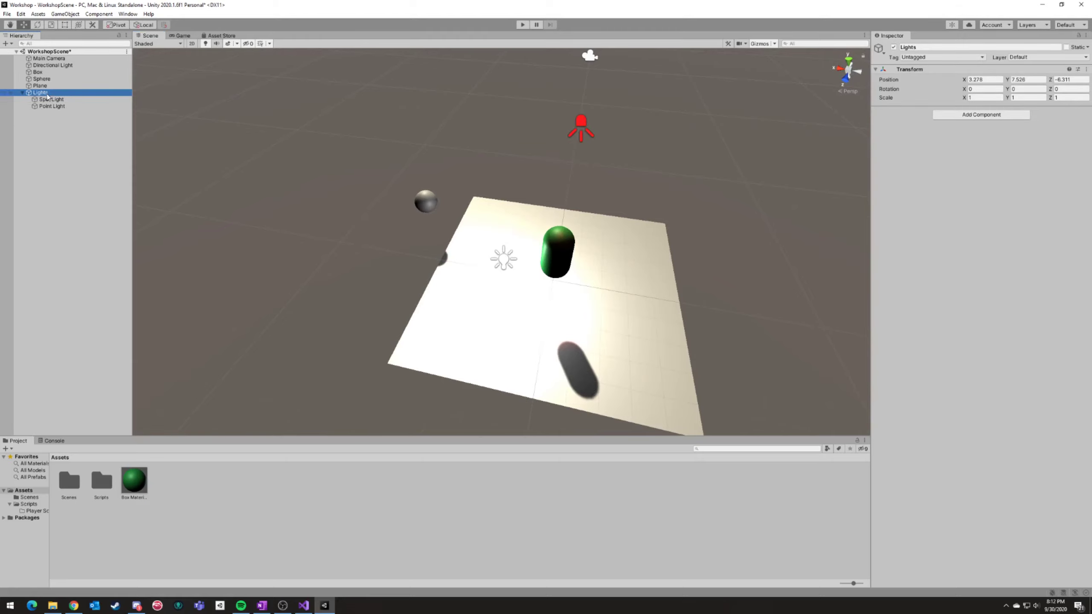
Collapse the Lights group and make the project asset area taller.
left_click(22, 93)
left_click_drag(105, 437, 121, 397)
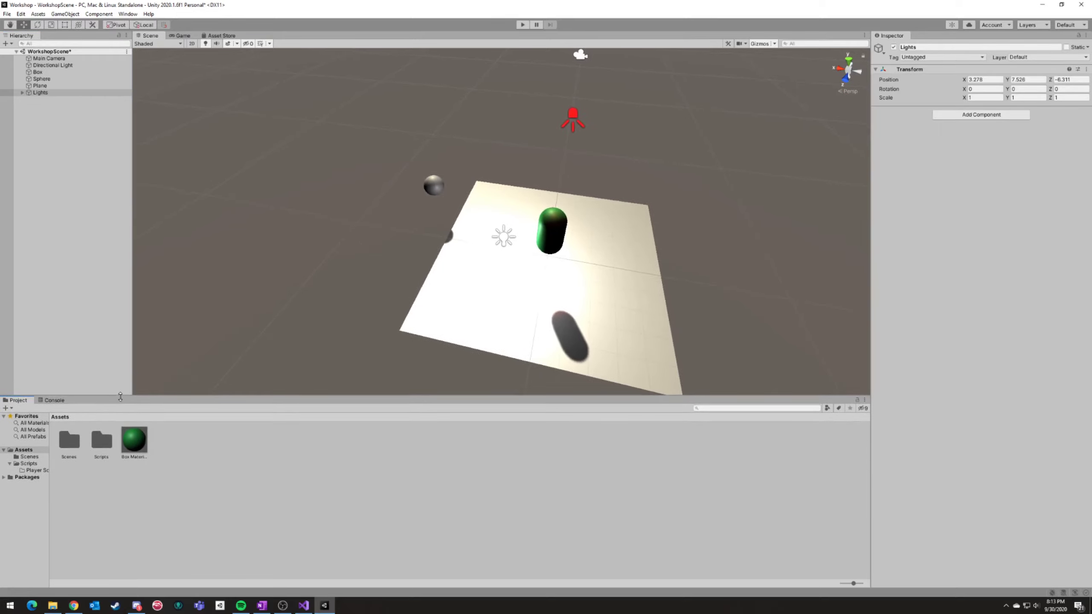
left_click(39, 94)
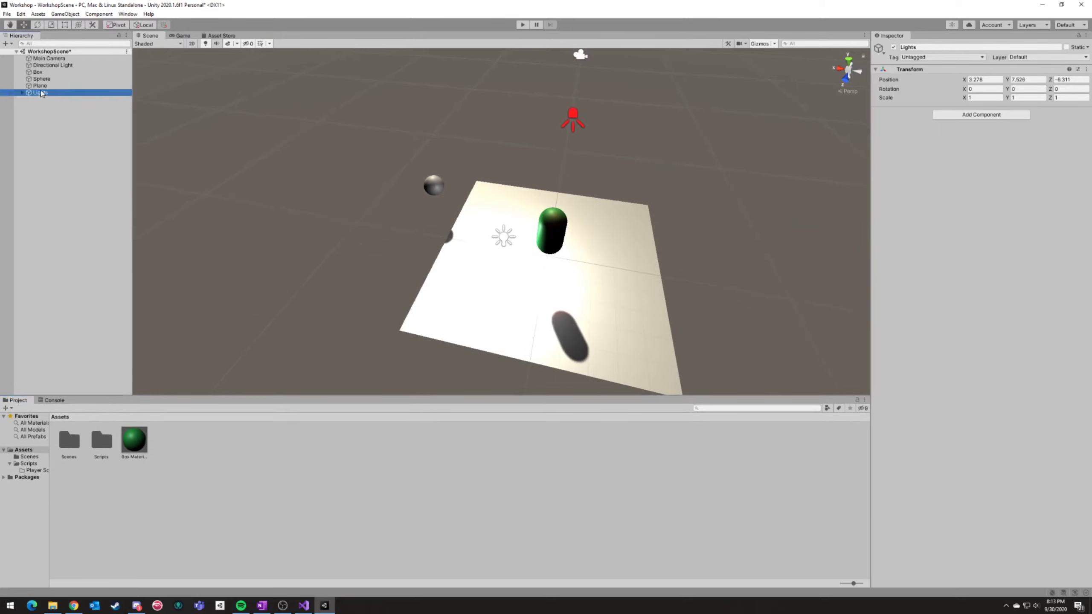
Rename the green capsule object Box as Player.
left_click(554, 228)
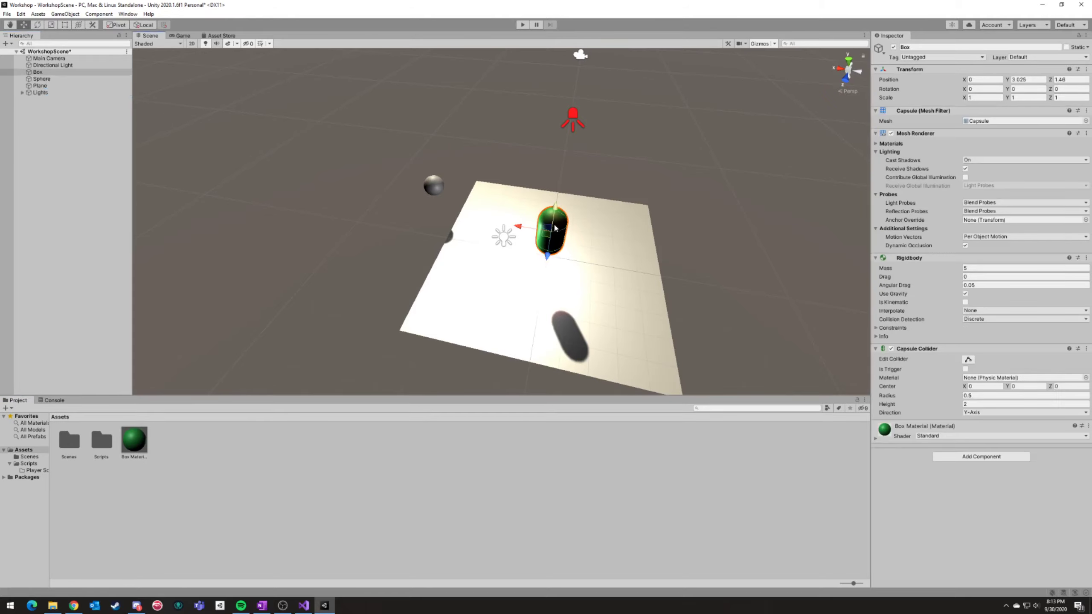
left_click(39, 72)
right_click_drag(342, 178, 697, 172)
key("a")
left_click(951, 48)
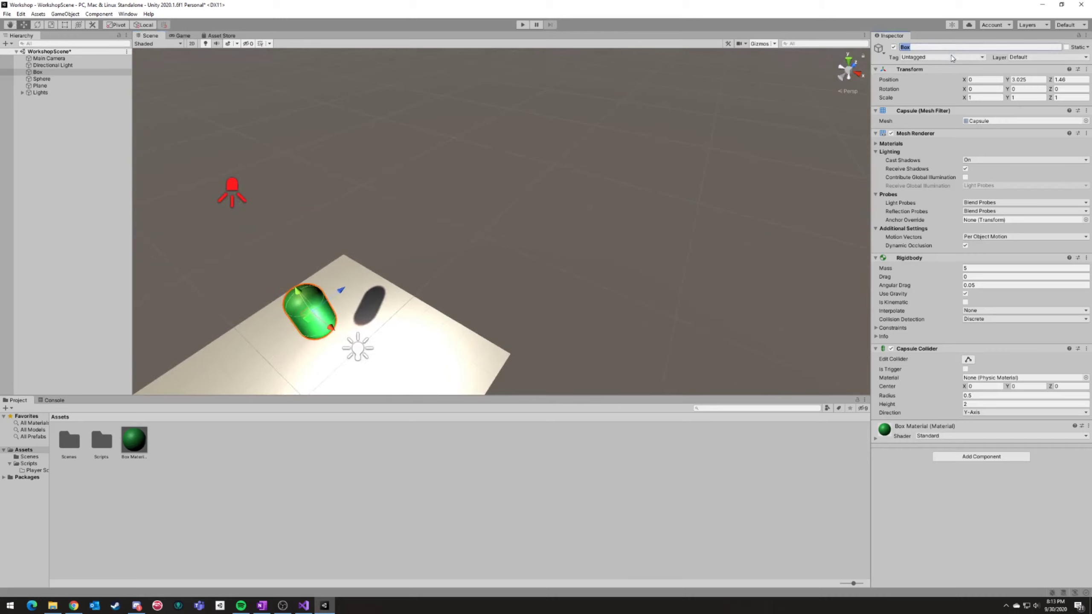
type("Player")
key("Return")
key("a")
right_click_drag(413, 241, 558, 206)
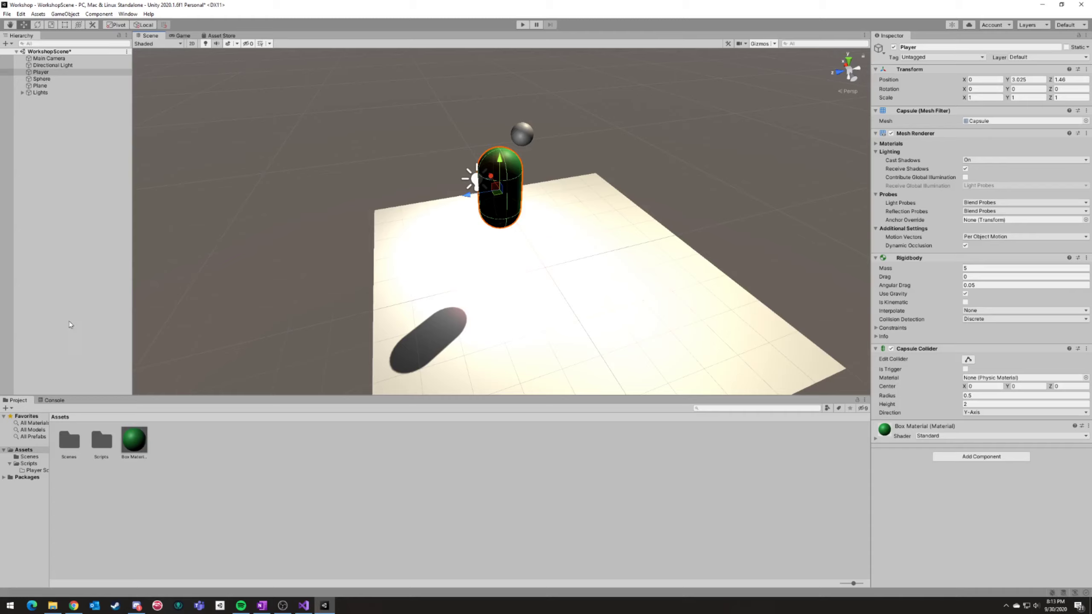
Open SampleScene from the Scenes folder, saving the changes made to WorkshopScene.
double_click(66, 434)
double_click(69, 439)
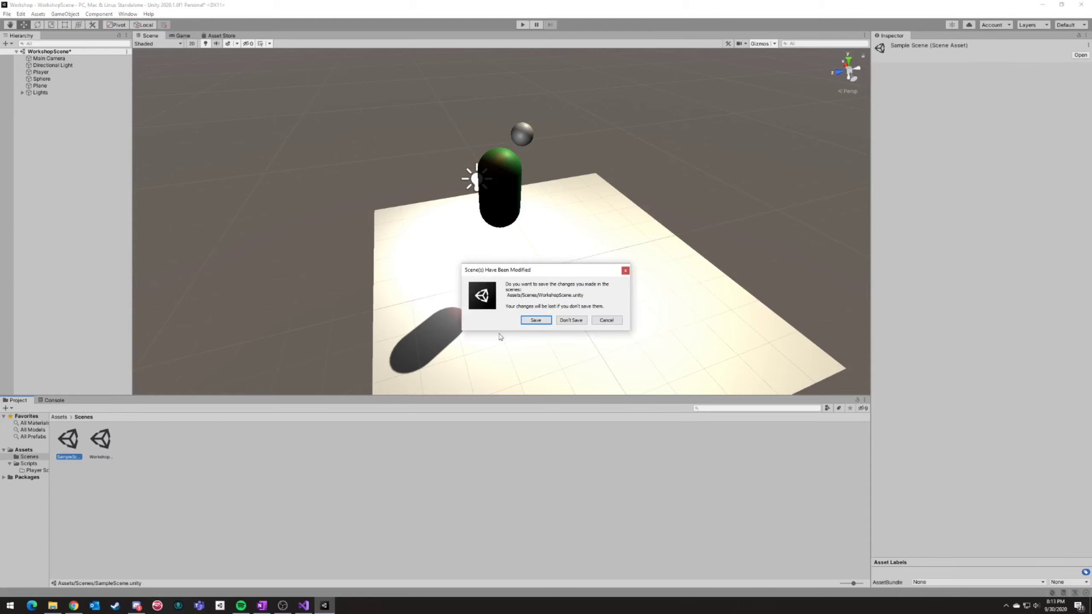
left_click(536, 320)
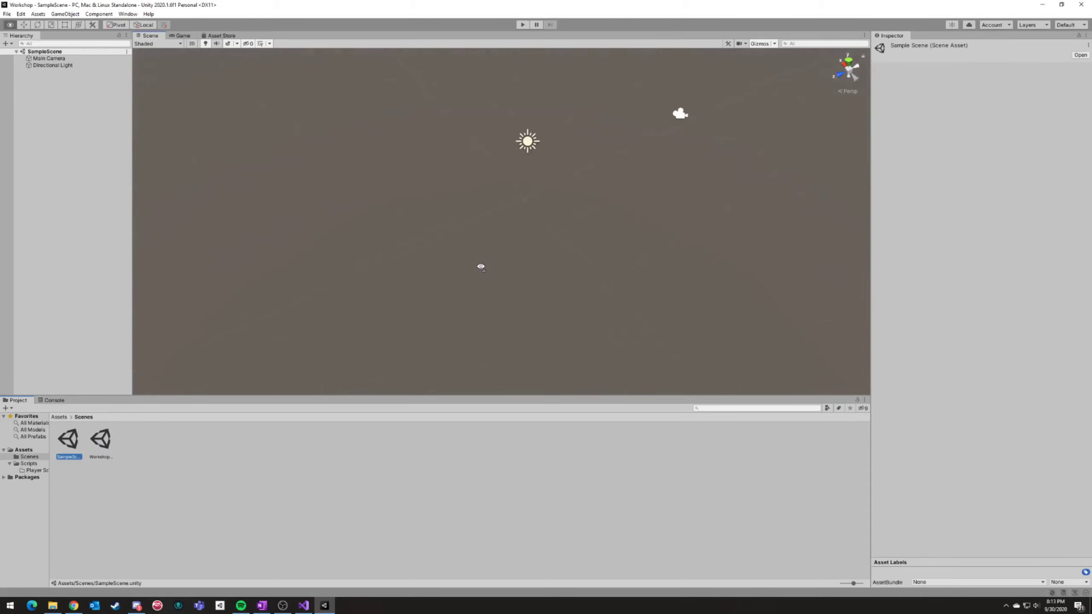
Try copying the Player capsule from WorkshopScene into SampleScene, and undo the paste.
double_click(103, 440)
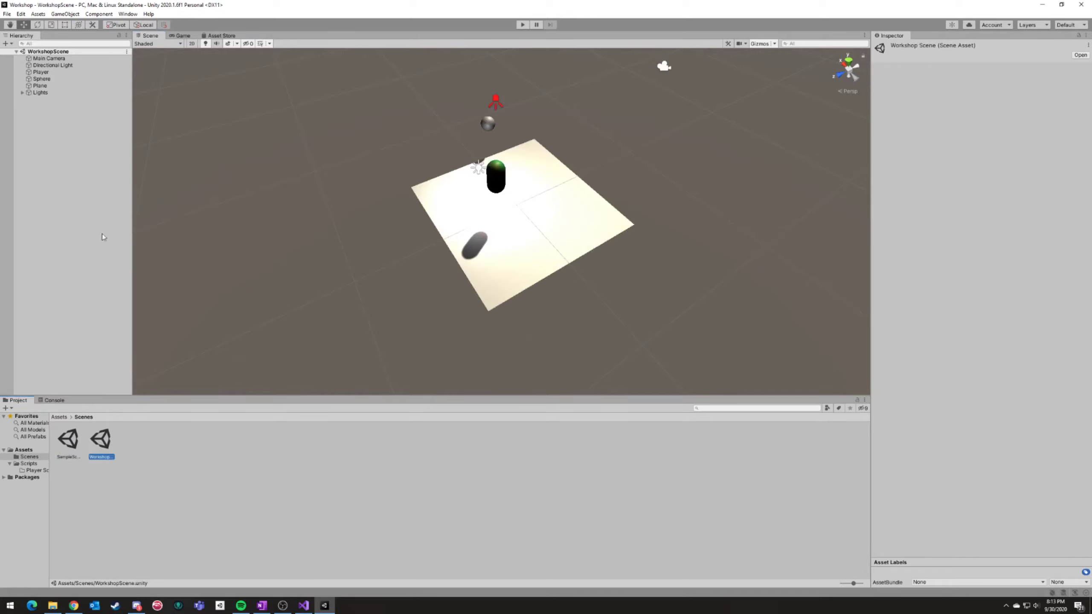
left_click(43, 79)
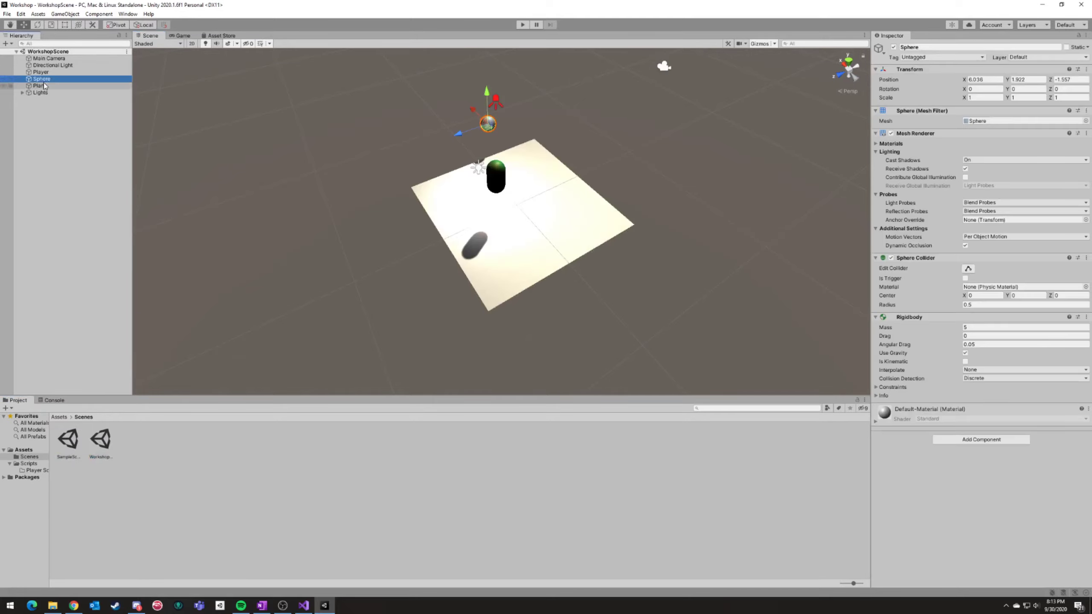
left_click(46, 71)
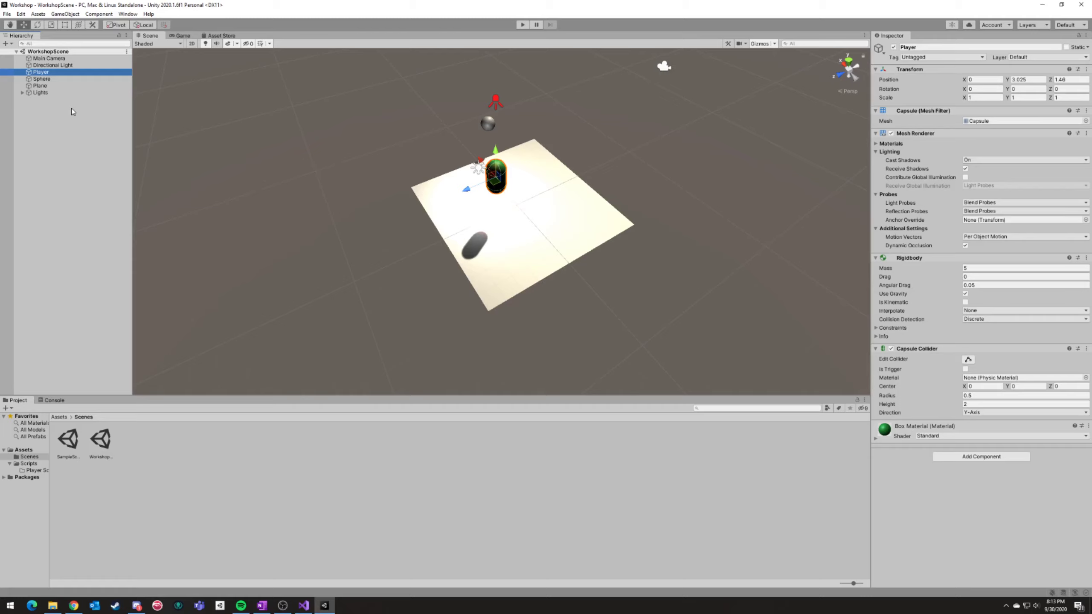
double_click(75, 447)
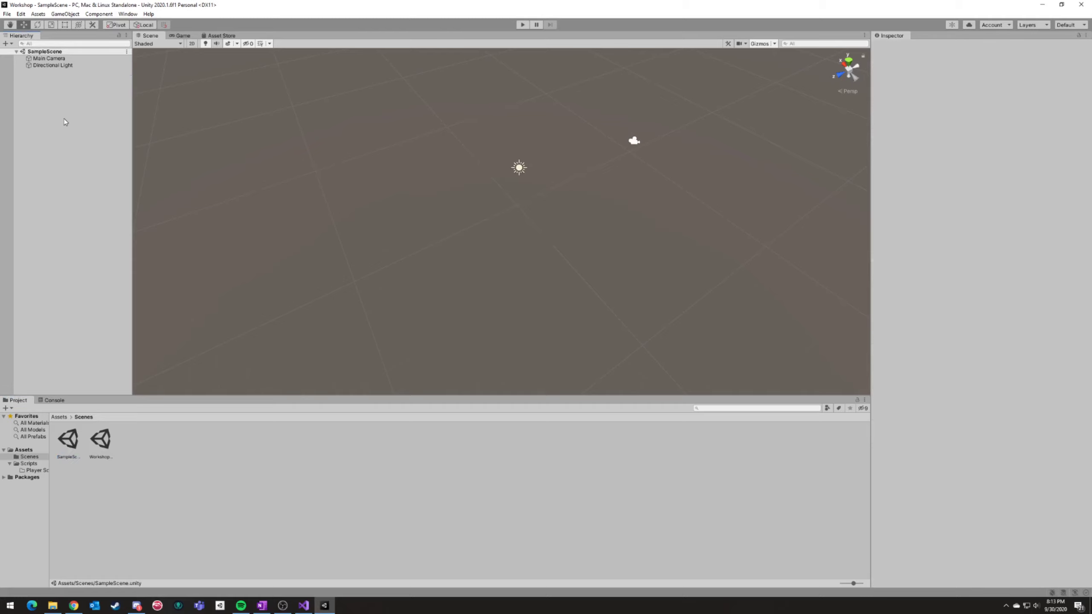
key("ctrl+v")
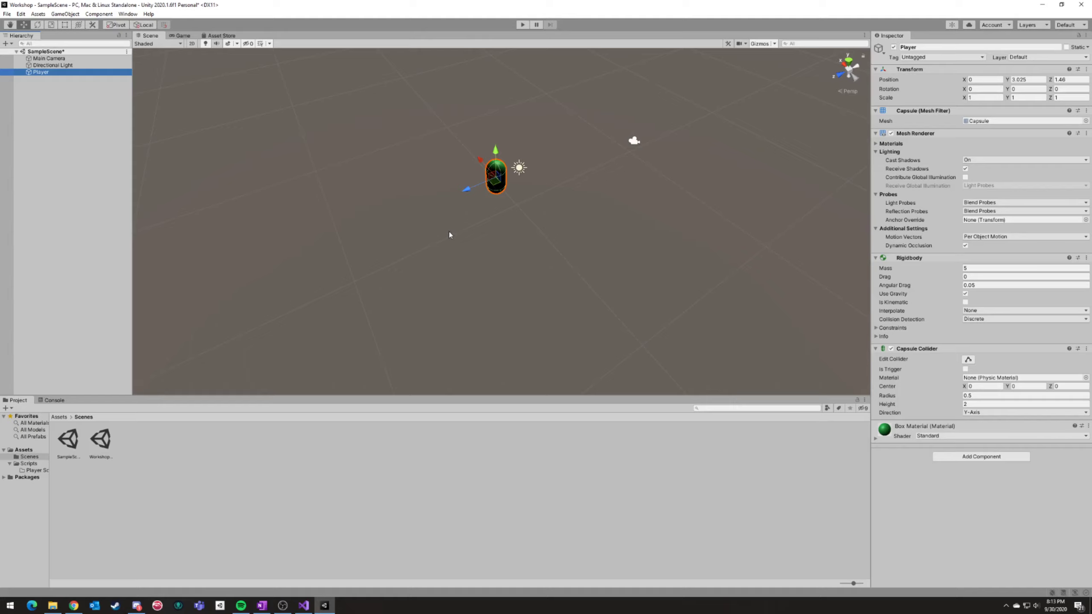
key("ctrl+z")
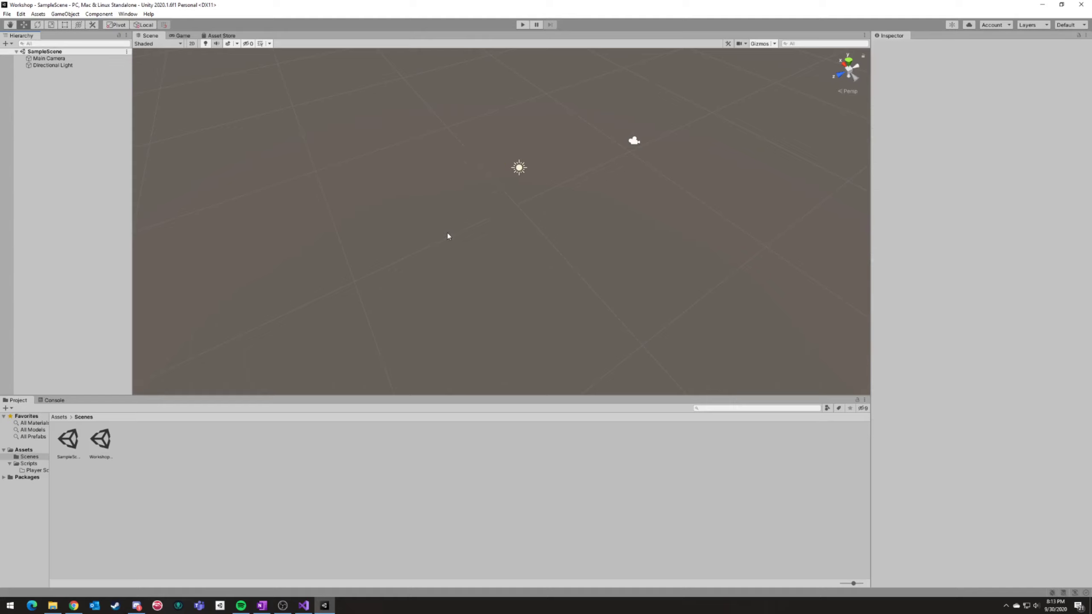
Reopen WorkshopScene and create a prefab from the Player object in the Assets folder.
double_click(102, 444)
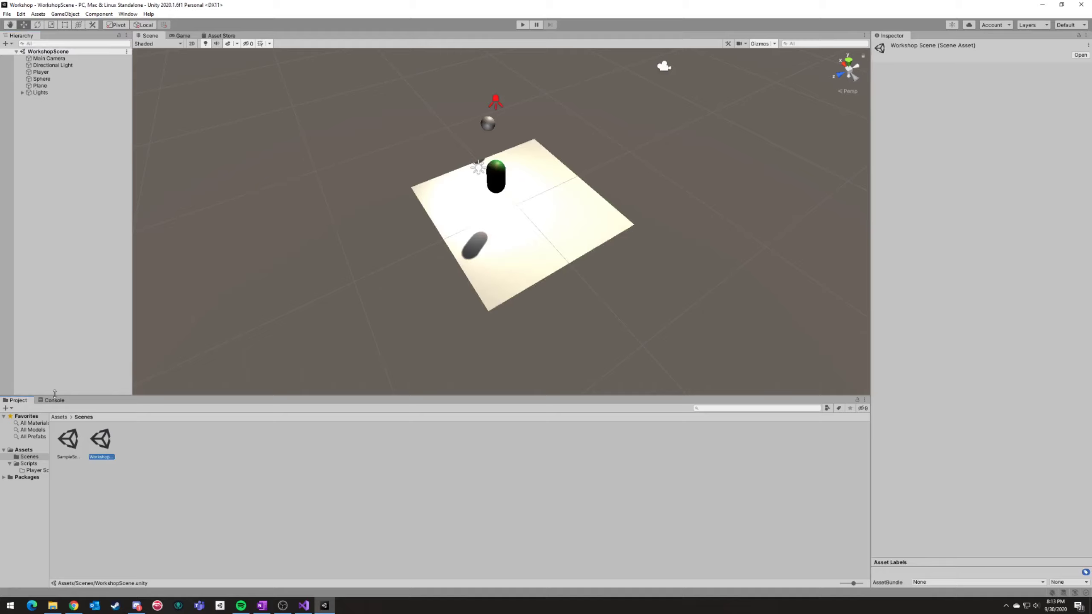
left_click(56, 417)
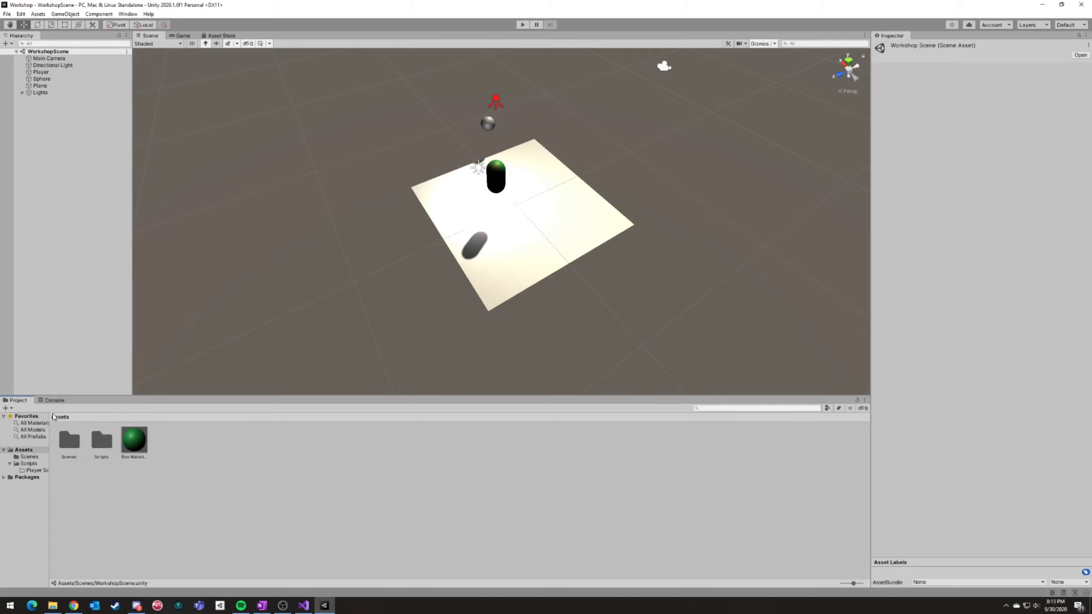
left_click(40, 72)
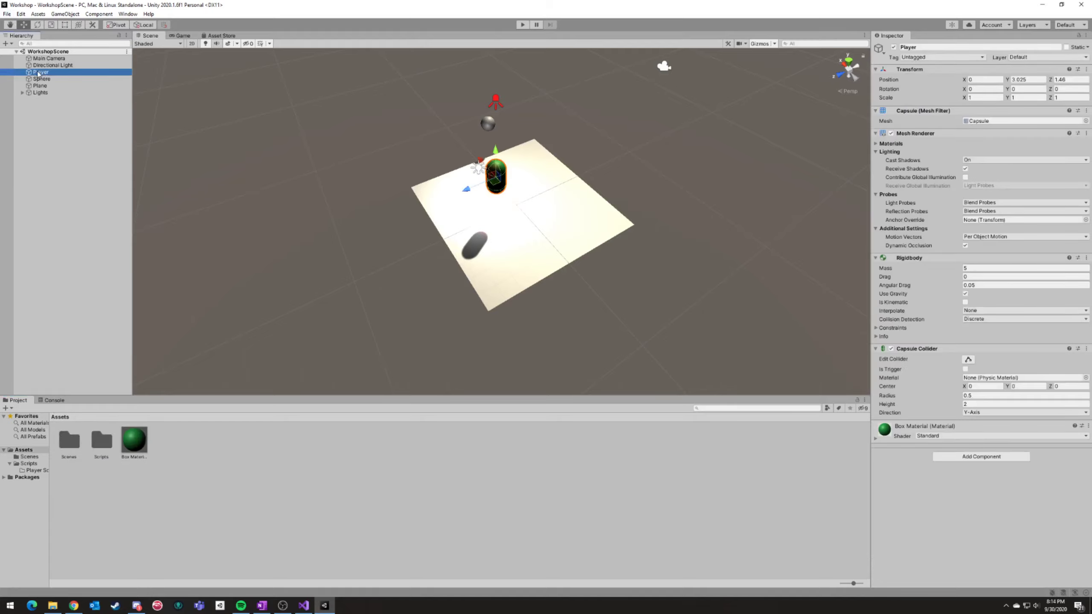
left_click_drag(38, 74, 191, 466)
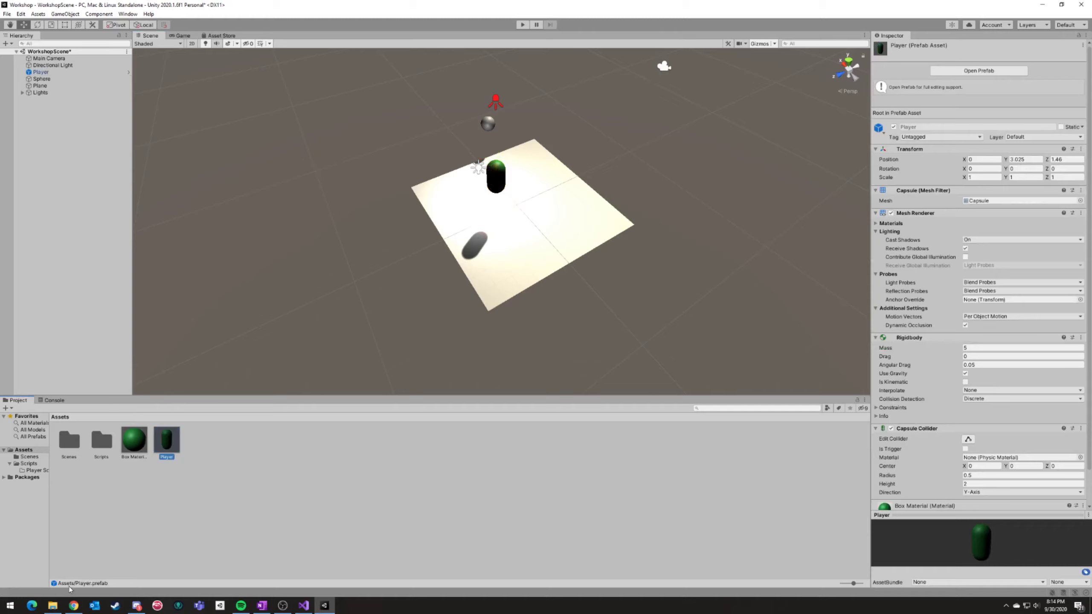
left_click(197, 491)
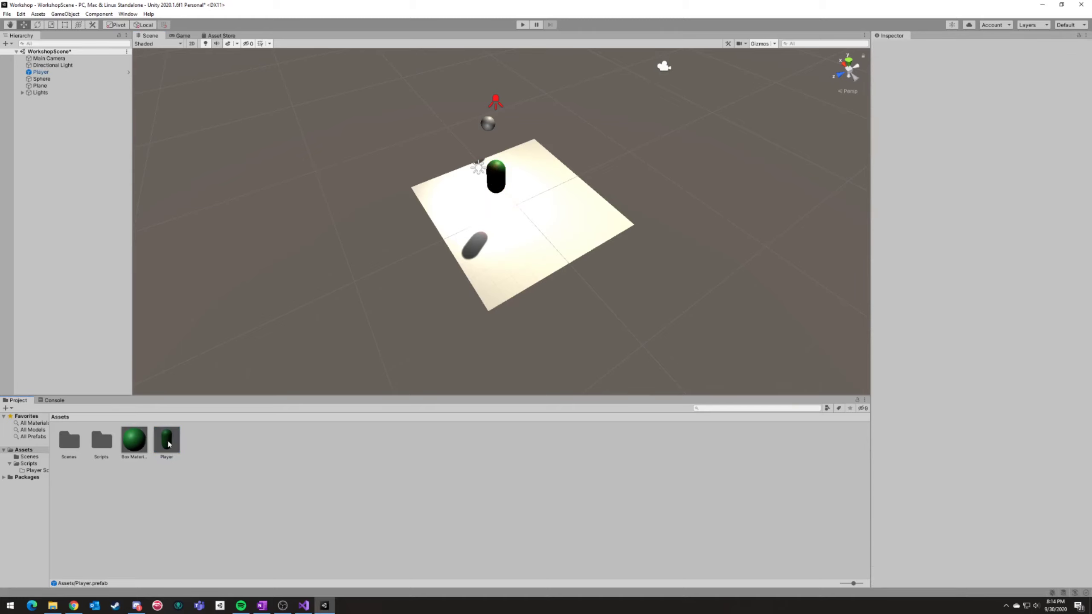
Inspect the Player prefab asset, view it in prefab editing mode, and return to WorkshopScene.
left_click(167, 443)
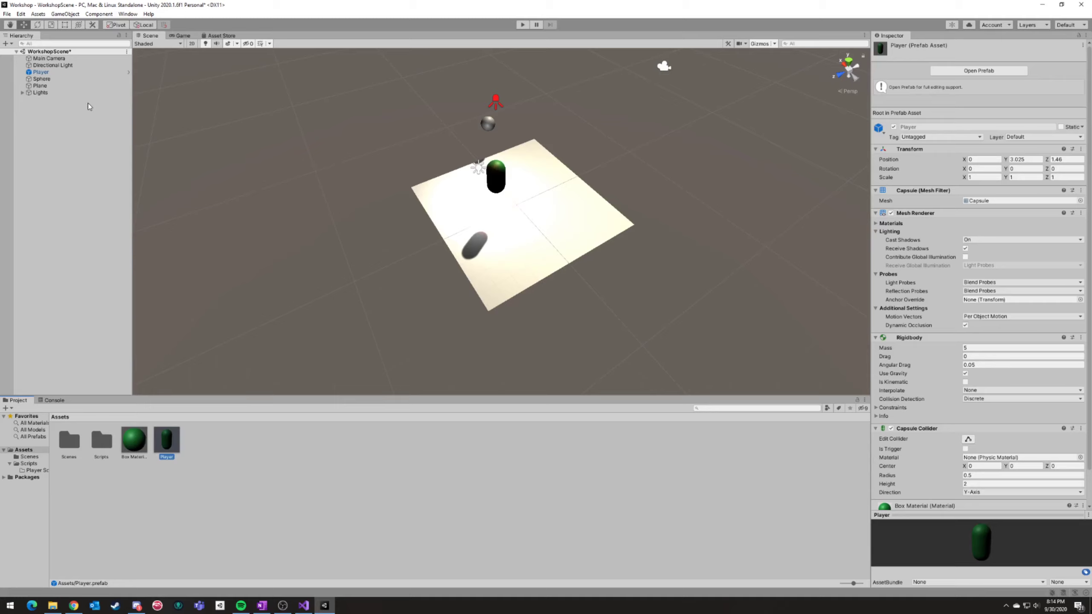
left_click(128, 73)
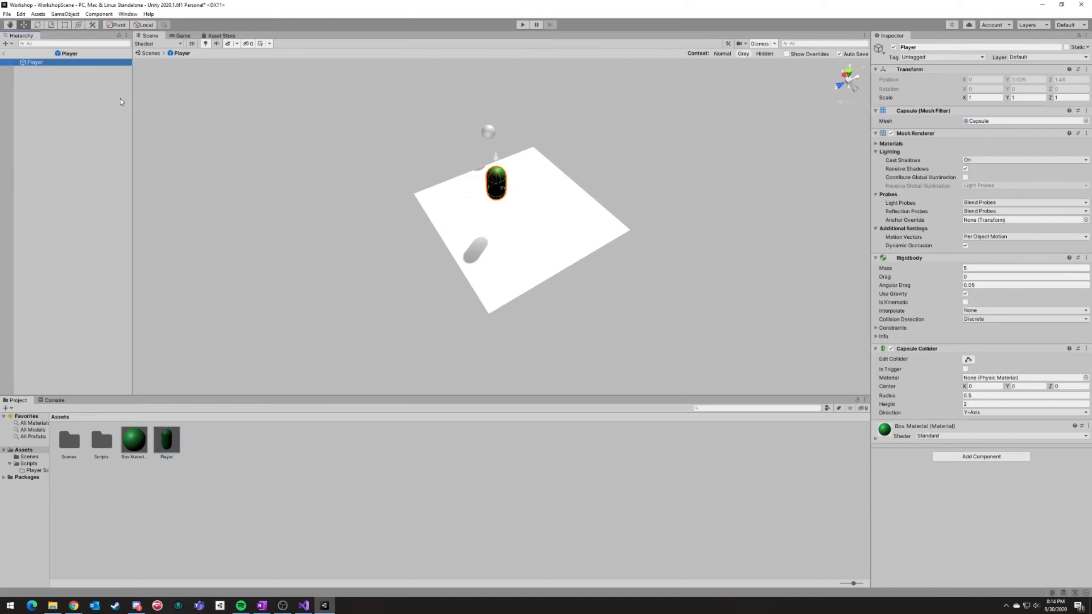
left_click(167, 440)
left_click(4, 54)
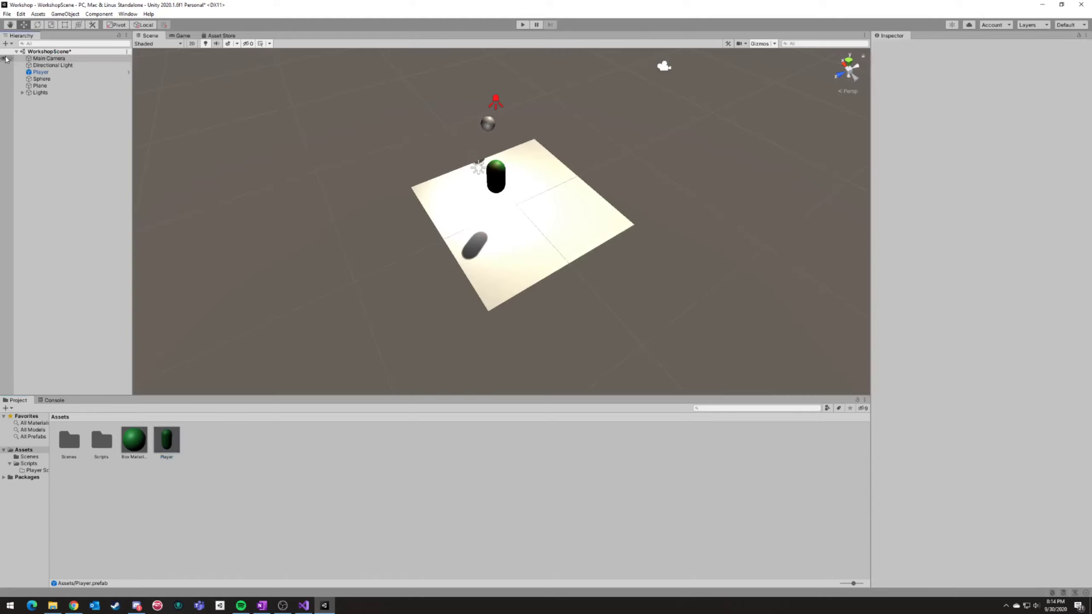
Save WorkshopScene with its new prefab instance and switch to SampleScene.
double_click(63, 435)
double_click(63, 436)
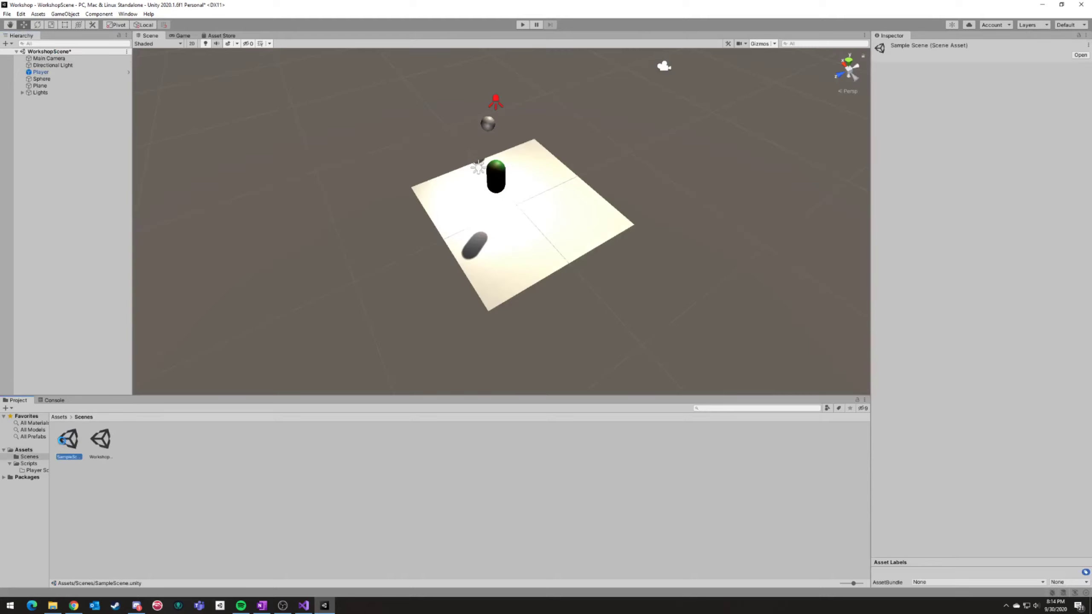
left_click(535, 320)
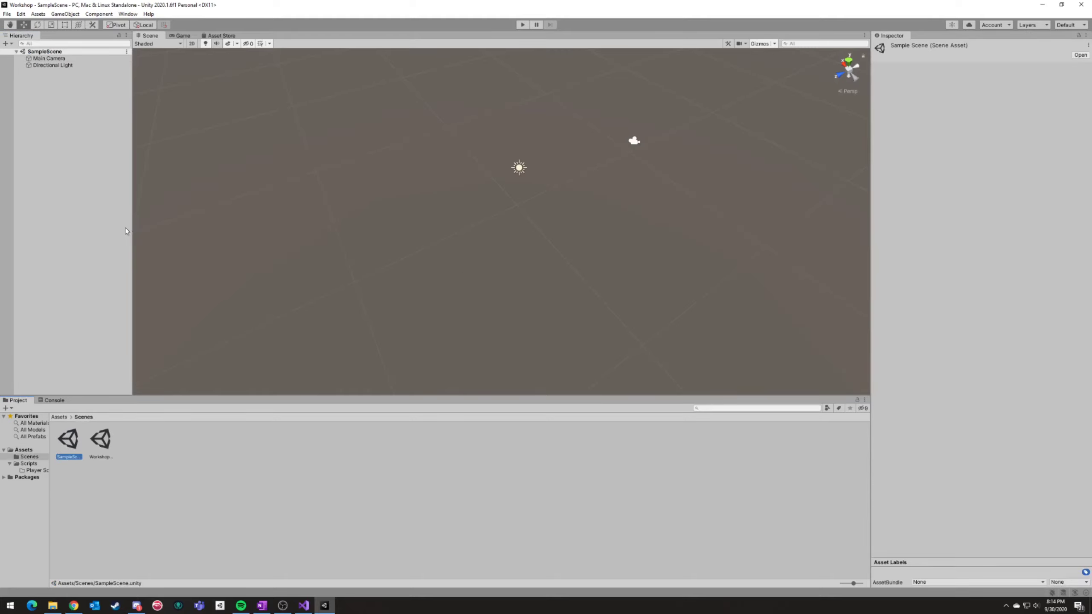
Add an instance of the Player prefab from the Assets folder to SampleScene and save the scene.
left_click(68, 418)
left_click_drag(166, 439, 61, 156)
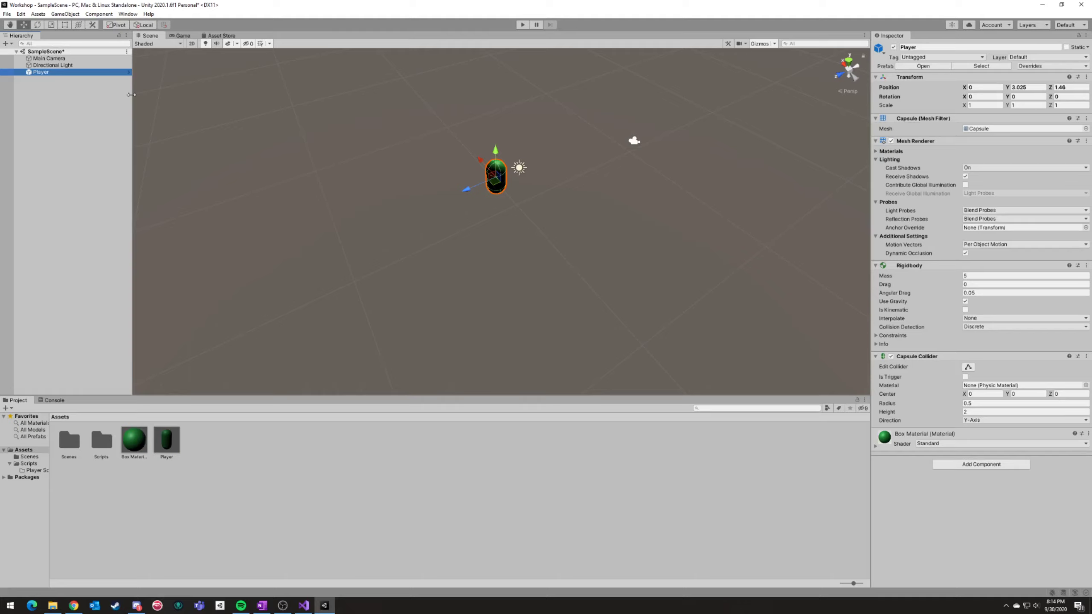
key("ctrl+s")
Open the Player prefab for editing, set its Rigidbody mass to 1 and return to SampleScene.
left_click(168, 449)
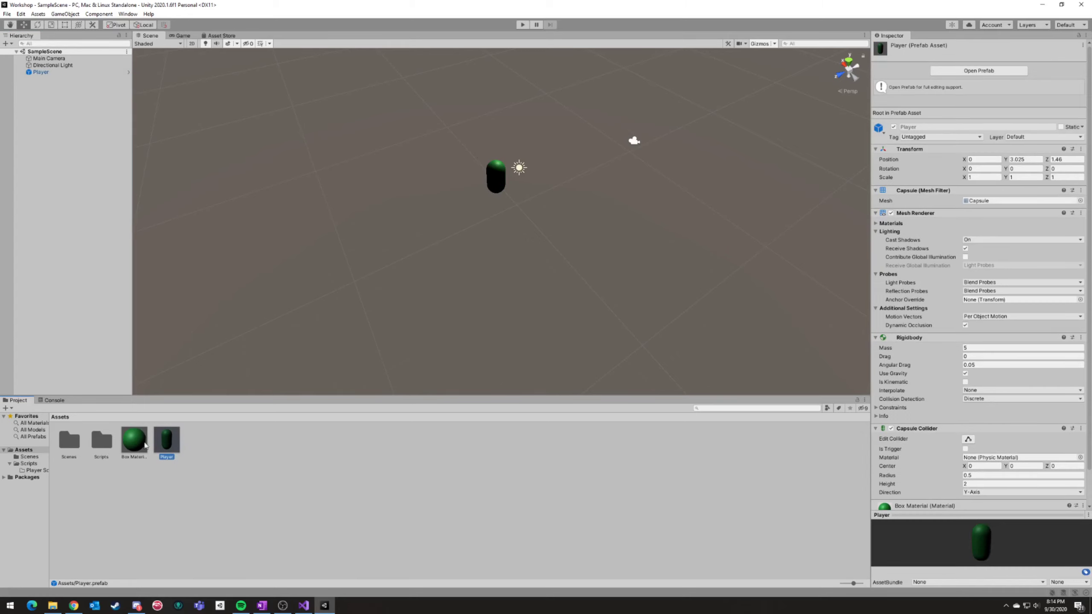
double_click(174, 444)
right_click_drag(579, 310, 402, 163)
key("s")
key("w")
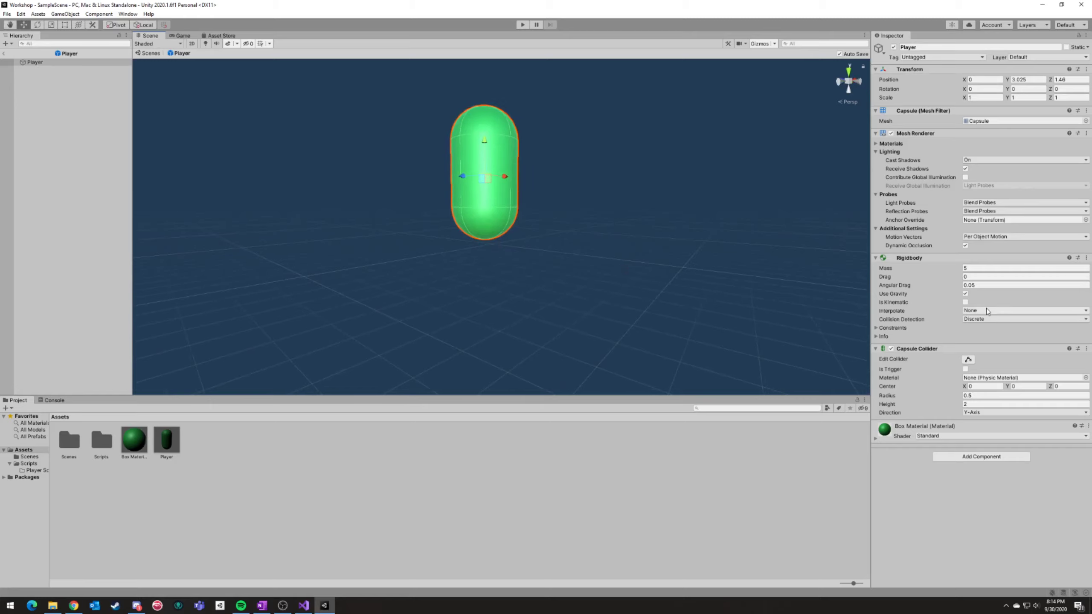
left_click(981, 267)
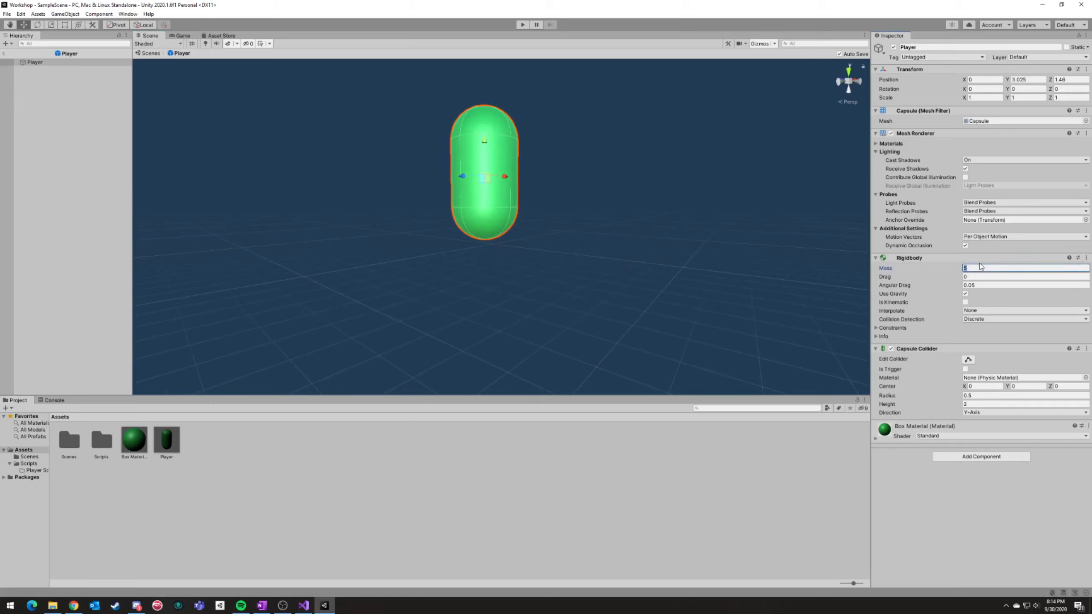
type("1")
left_click(3, 55)
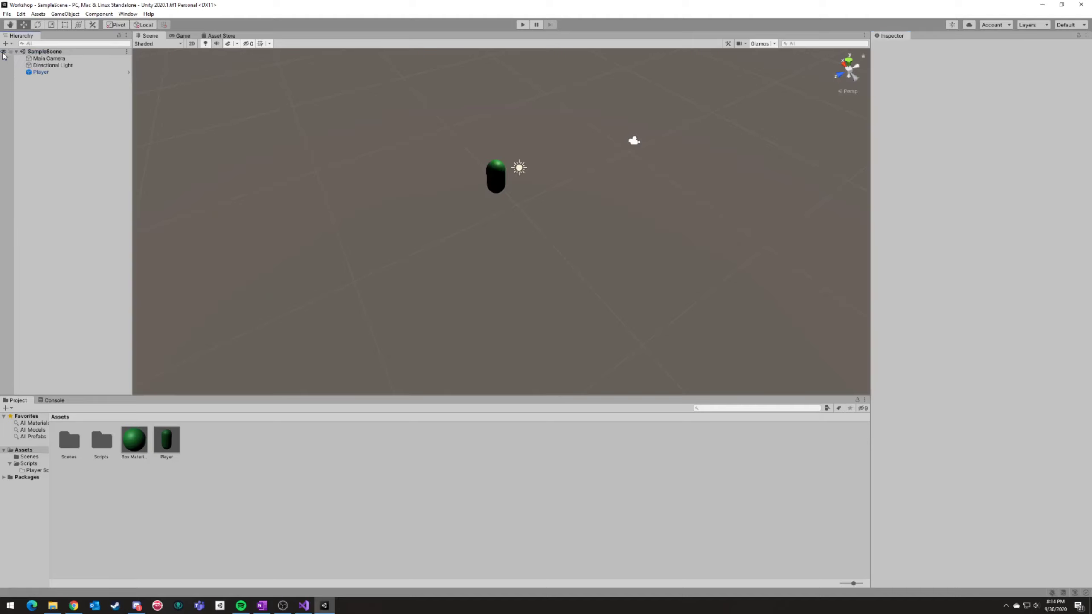
Check the Player instance's Rigidbody mass in SampleScene, and open WorkshopScene to check its Player instance too.
left_click(48, 74)
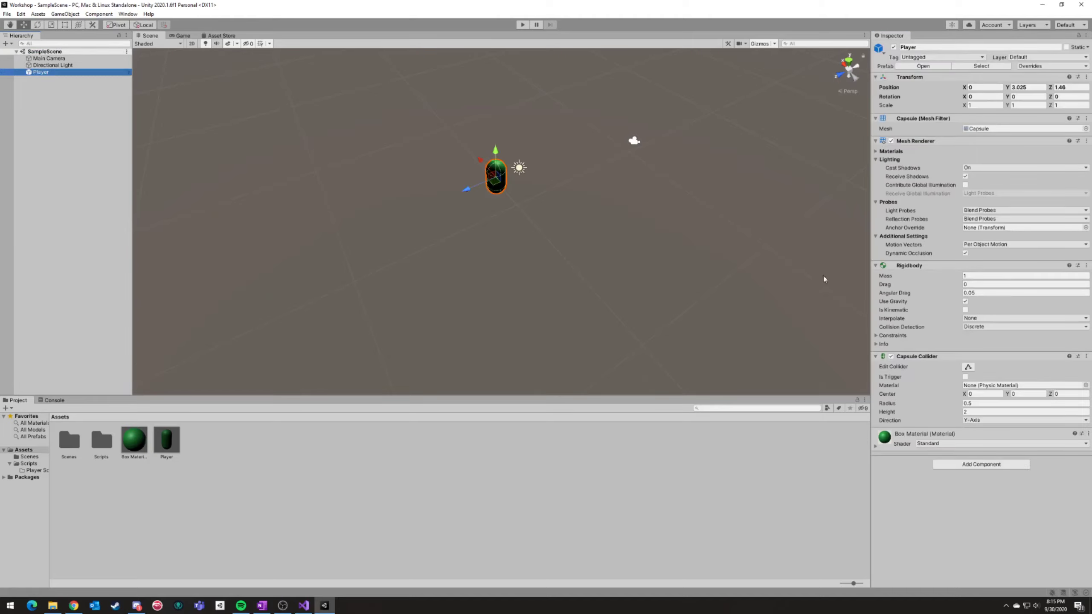
double_click(77, 446)
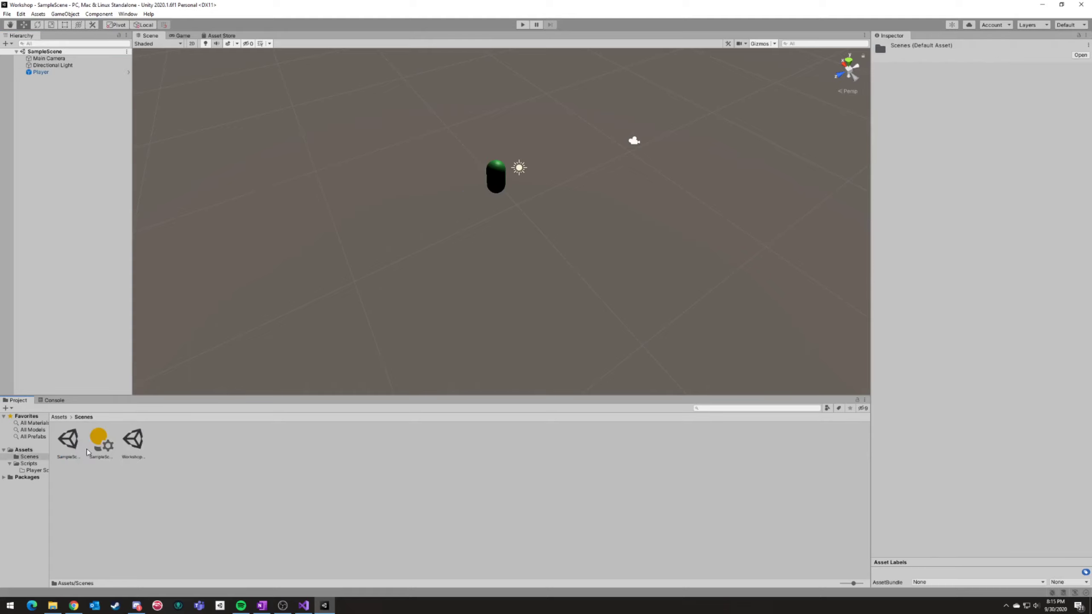
left_click(134, 443)
double_click(133, 443)
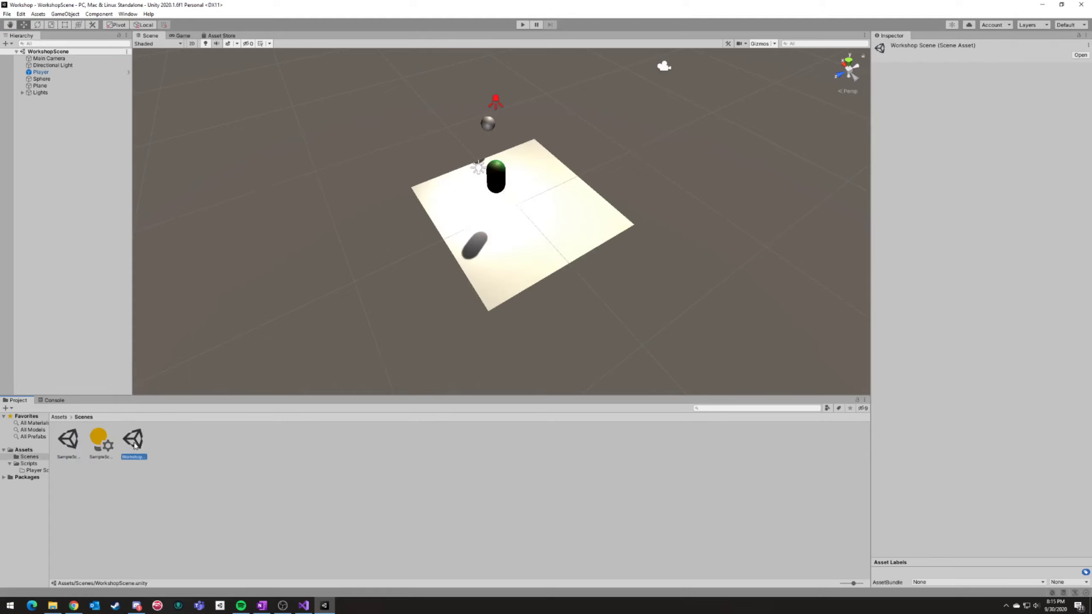
left_click(62, 72)
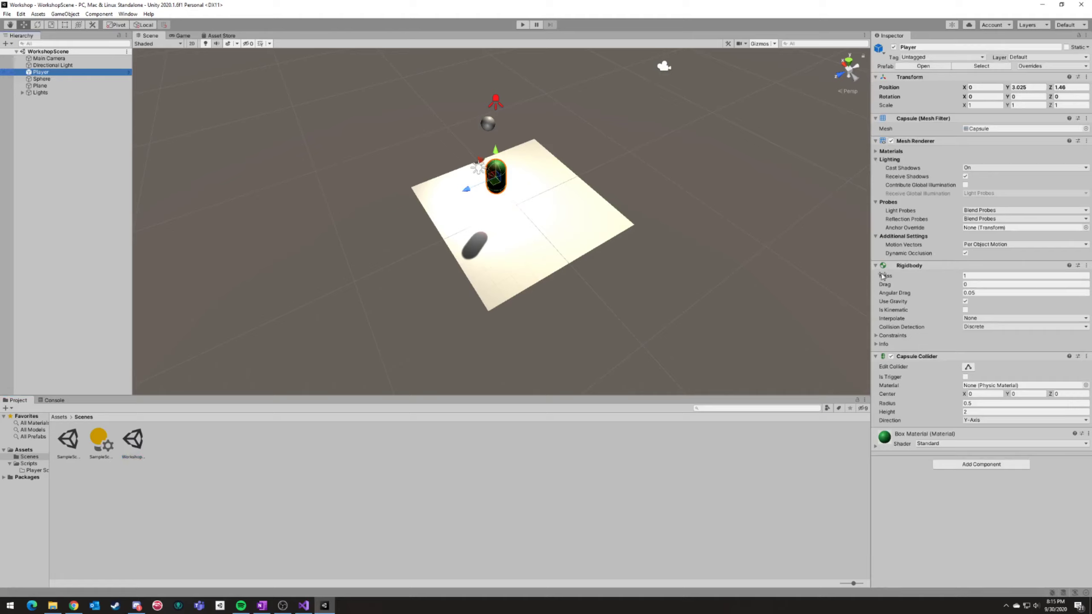
Examine the Player capsule, the plane and the lighting in WorkshopScene from several angles.
right_click_drag(695, 256, 867, 220)
key("w")
key("w")
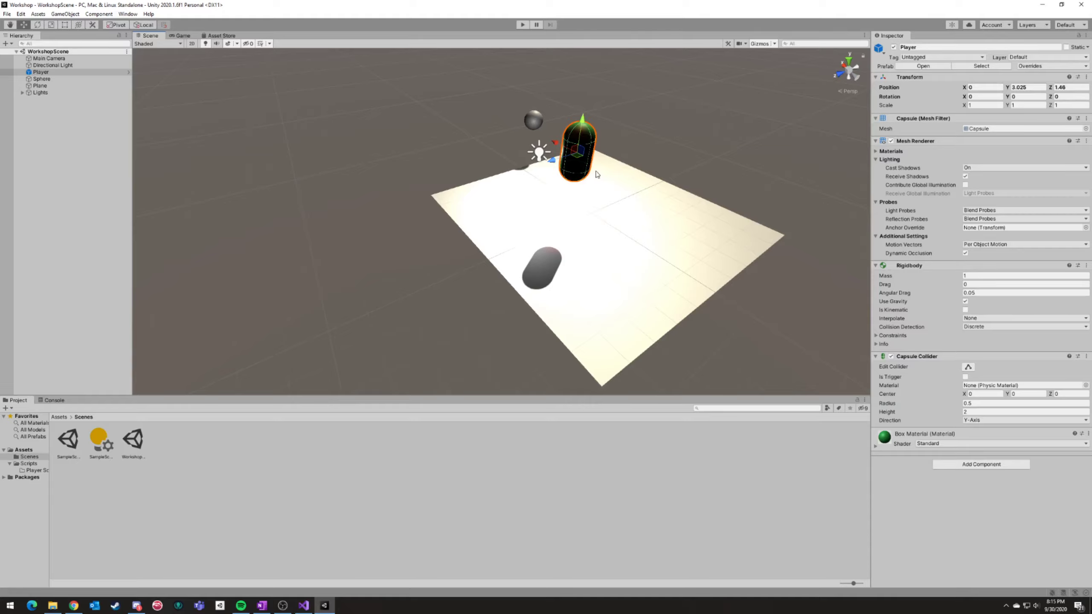
right_click_drag(624, 172, 728, 154)
key("w")
key("a")
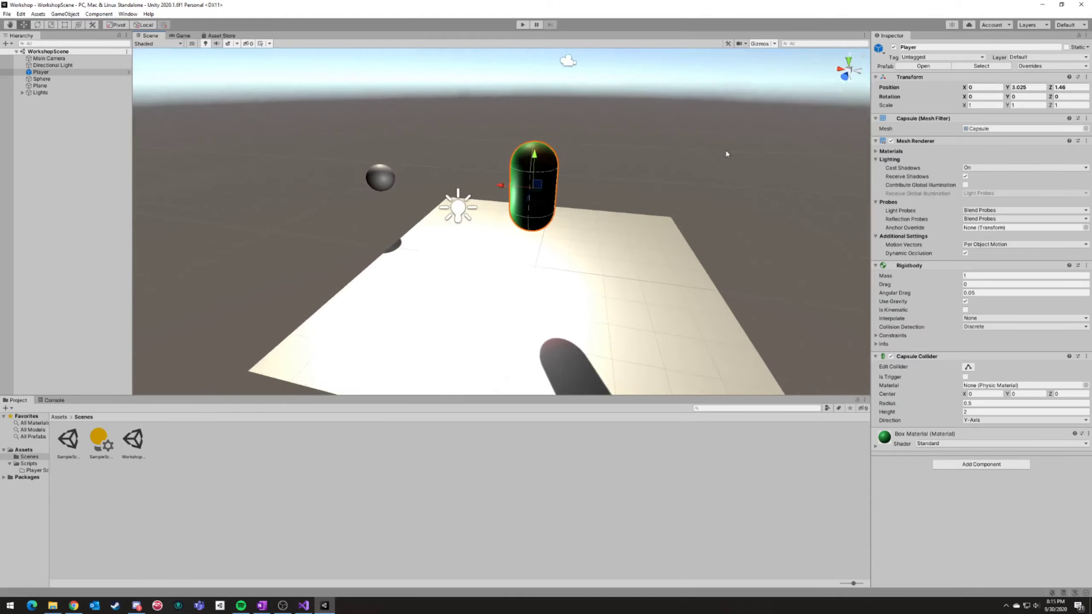
key("a")
right_click_drag(507, 186, 651, 153)
key("s")
right_click_drag(523, 159, 523, 199)
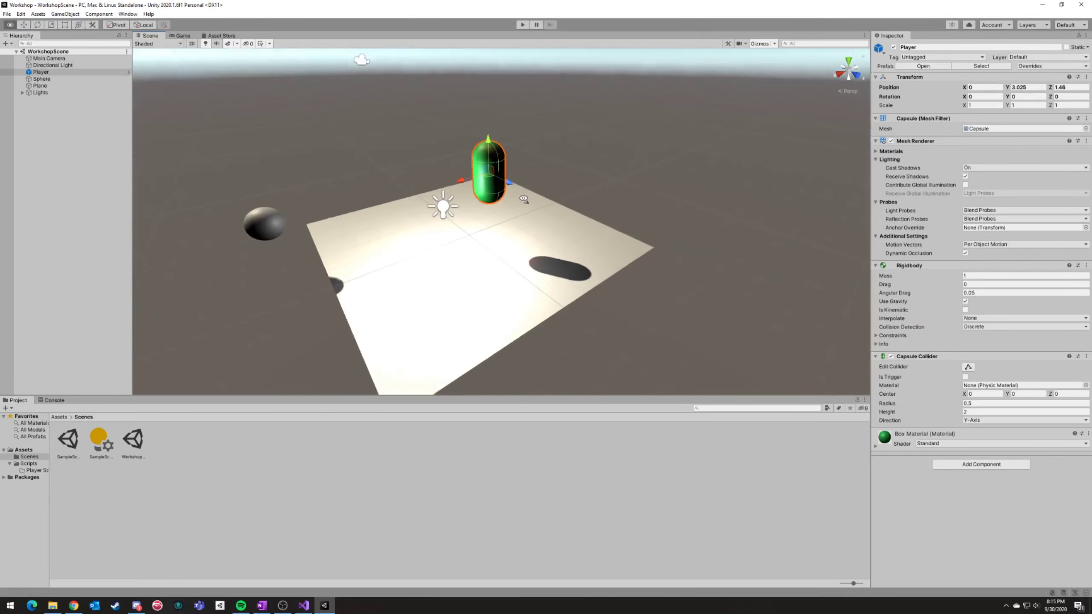
Delete the Lights object together with its spot and point lights and save WorkshopScene.
left_click(520, 85)
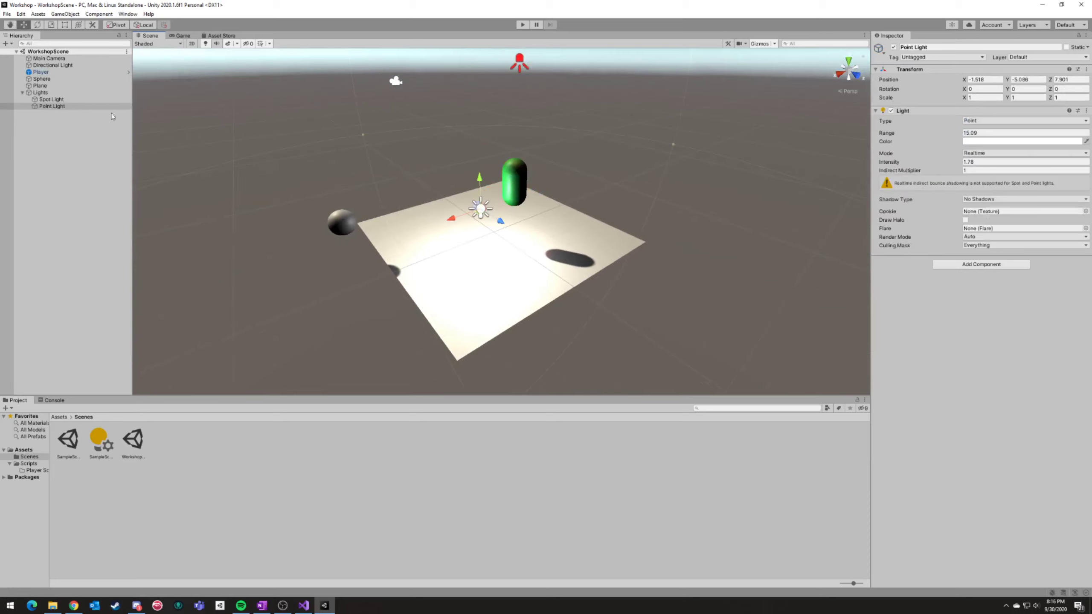
left_click(43, 93)
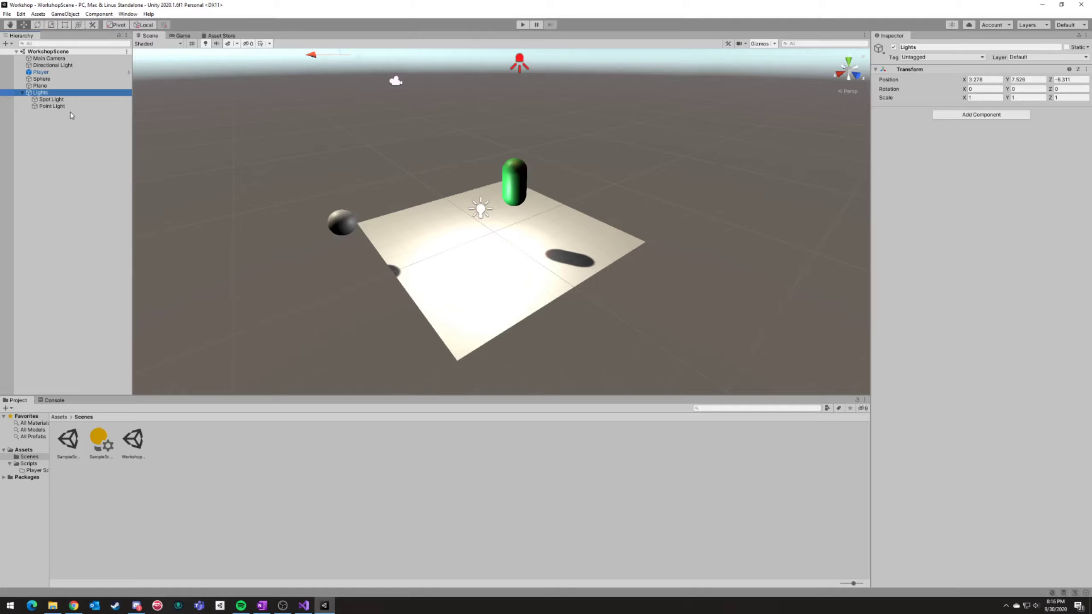
key("Delete")
left_click_drag(438, 183, 748, 191, "alt")
key("ctrl+s")
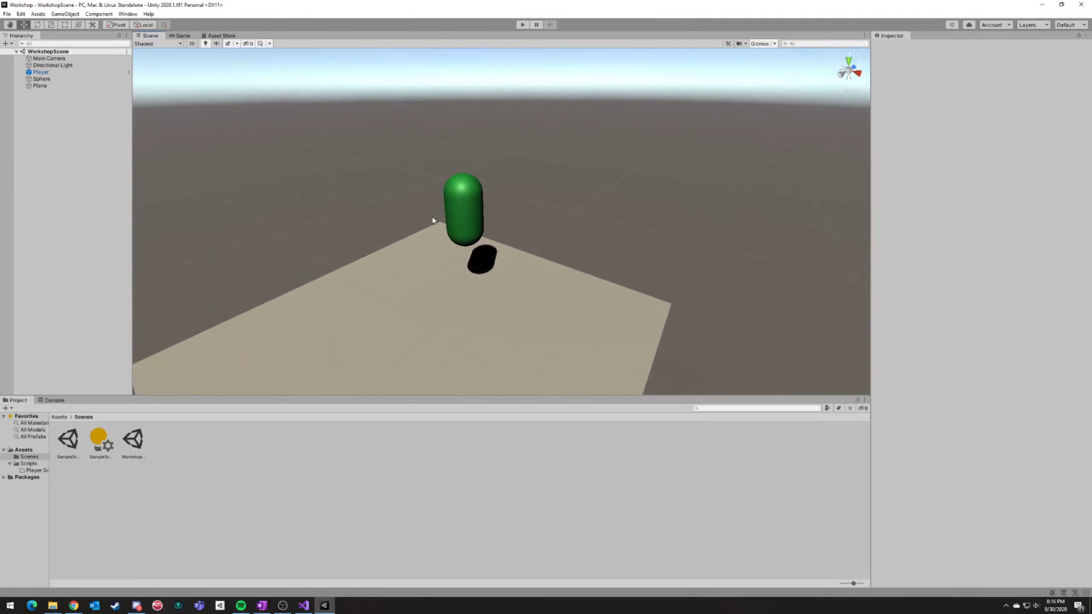
Select the Player capsule in the scene and inspect it above the plane.
left_click_drag(433, 220, 470, 241, "alt")
left_click(470, 180)
left_click_drag(568, 239, 645, 241, "alt")
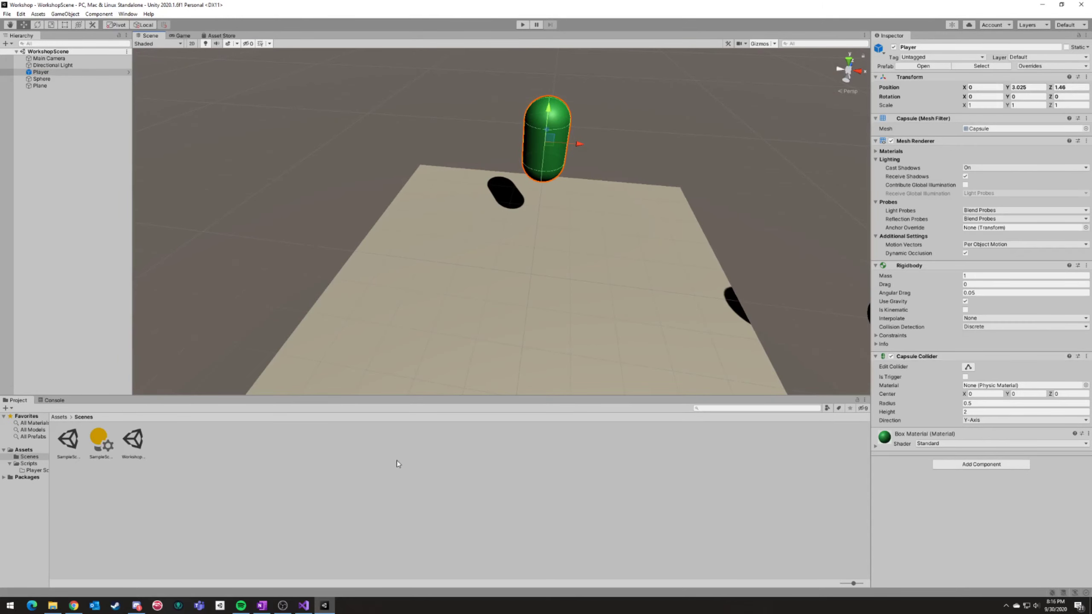
Create a C# script named Player in the Player Scripts folder inside Scripts.
left_click(59, 417)
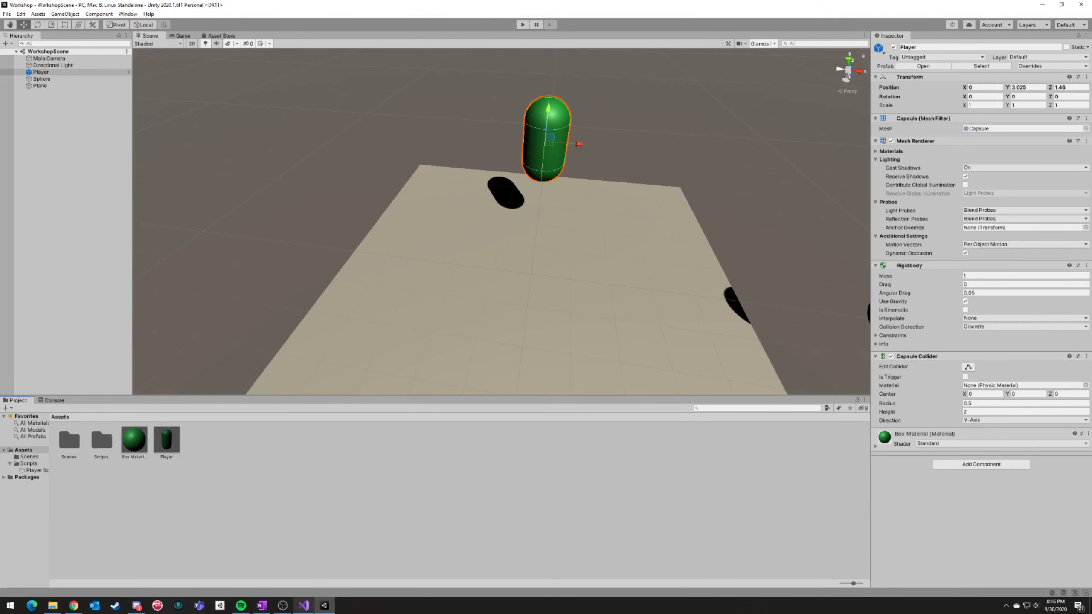
left_click(304, 606)
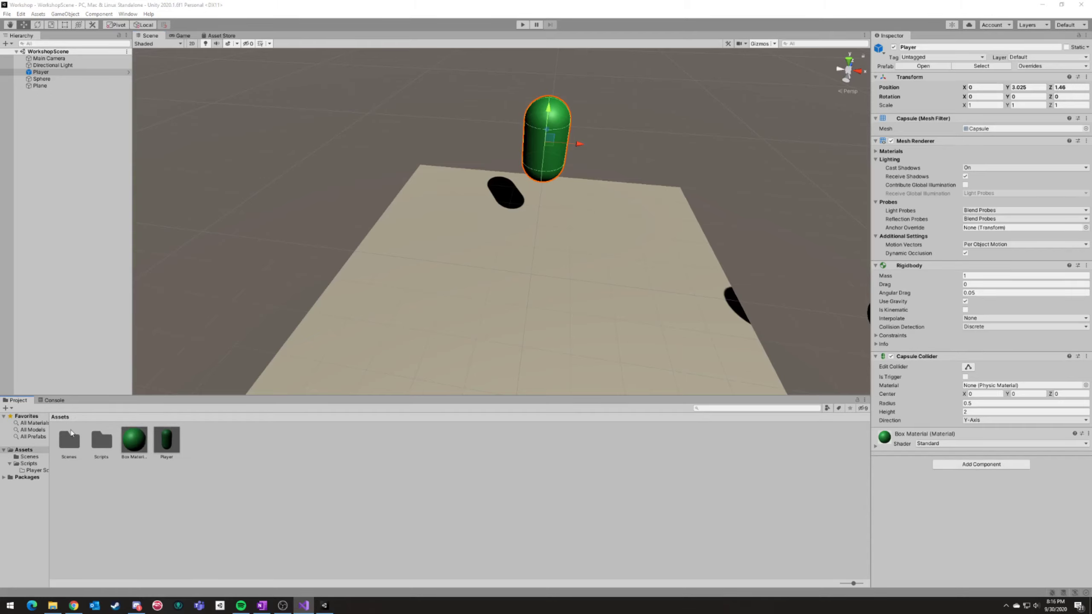
left_click(101, 443)
double_click(102, 444)
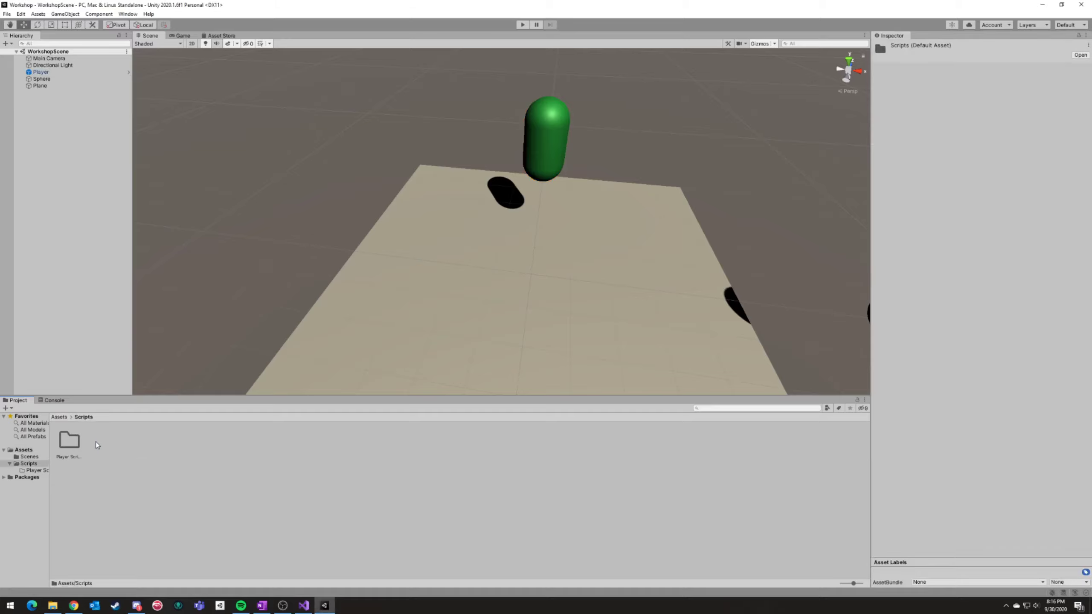
double_click(74, 444)
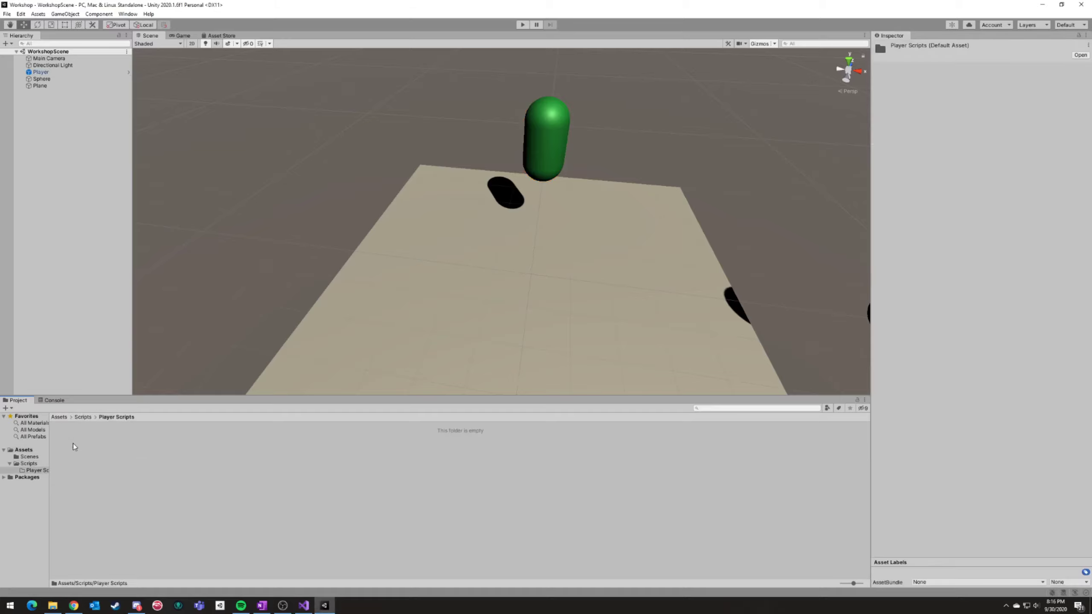
right_click(98, 449)
mouse_move(204, 225)
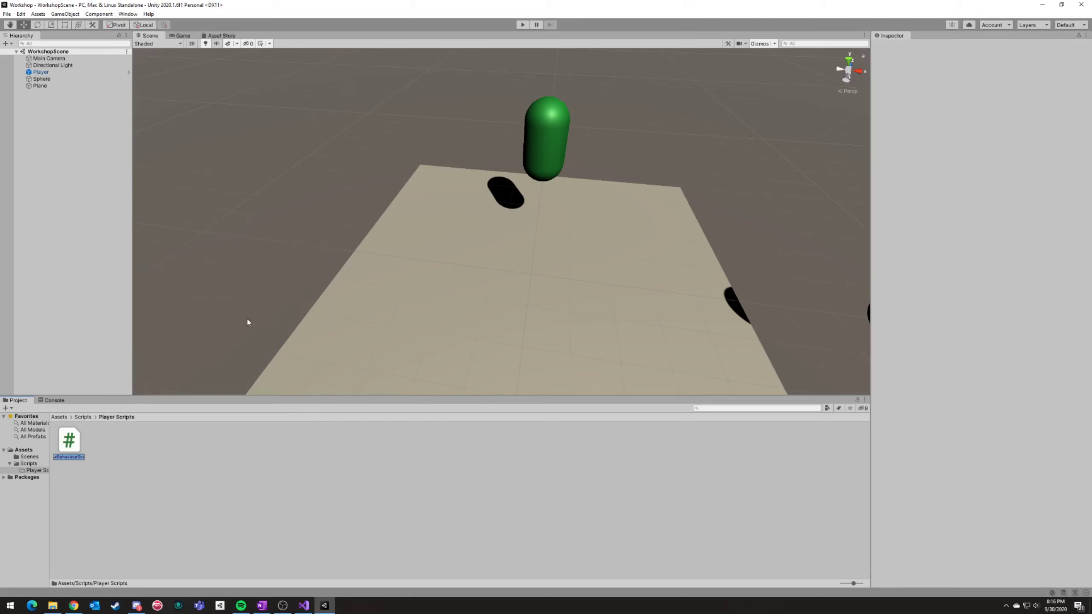
type("Player")
key("Return")
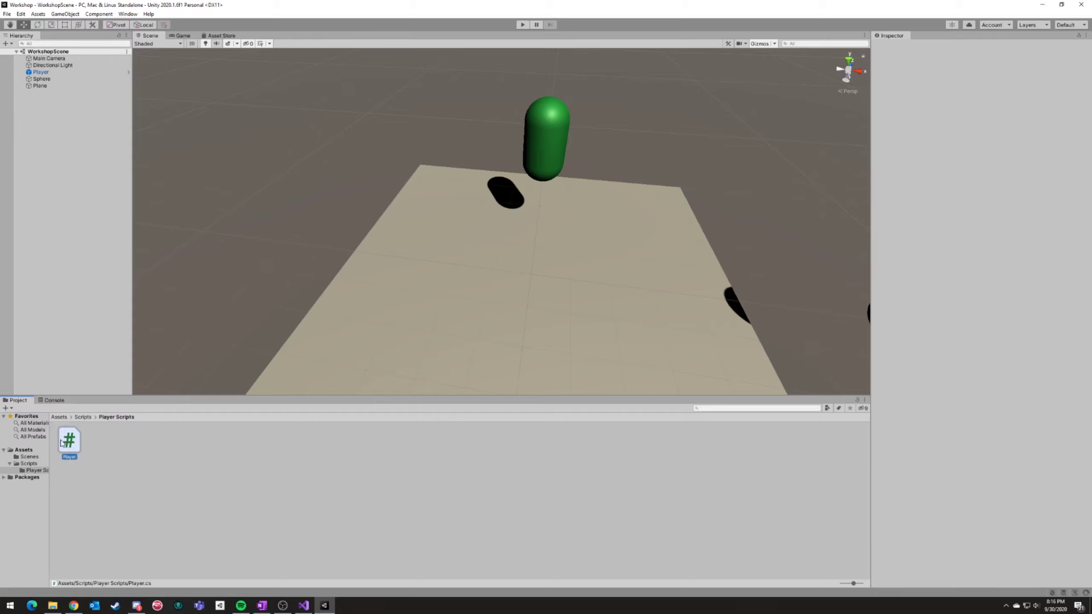
Attach the Player script to the Player capsule as a new component.
left_click(545, 158)
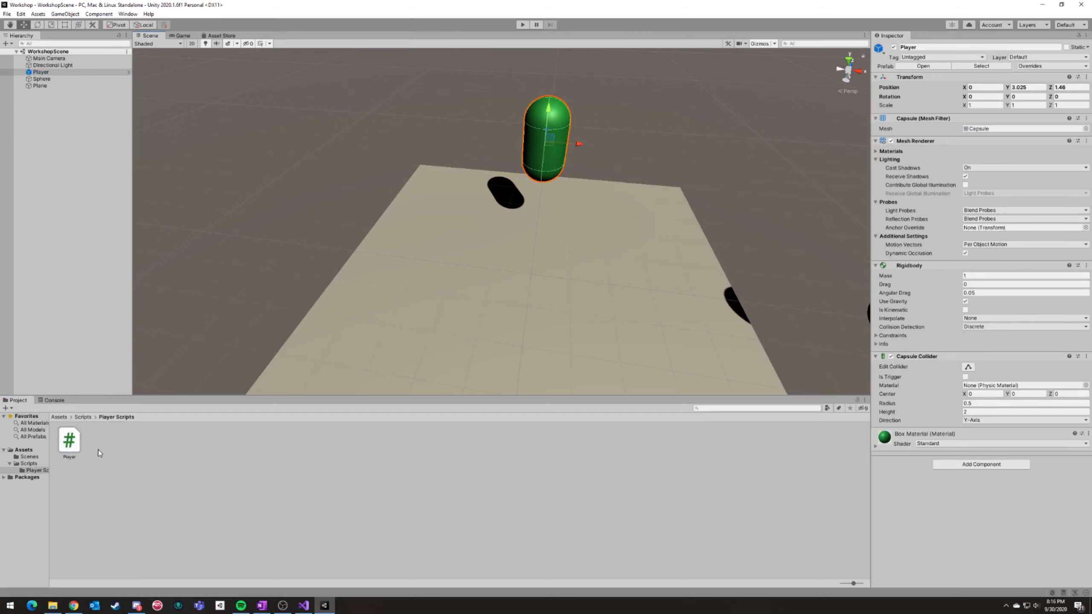
left_click(70, 439)
left_click(537, 135)
left_click_drag(78, 443, 981, 426)
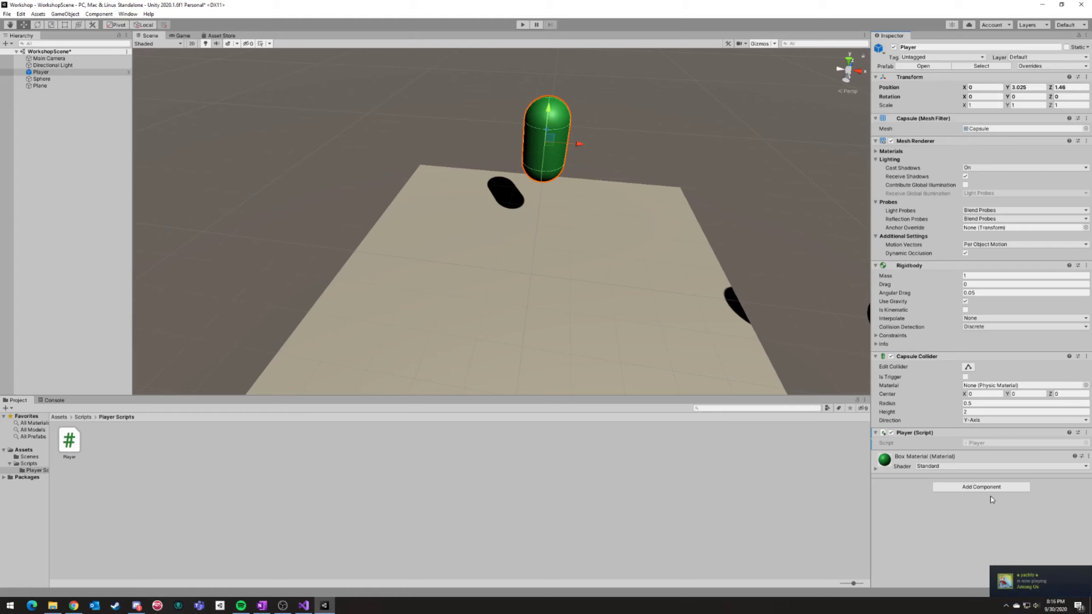
left_click(978, 487)
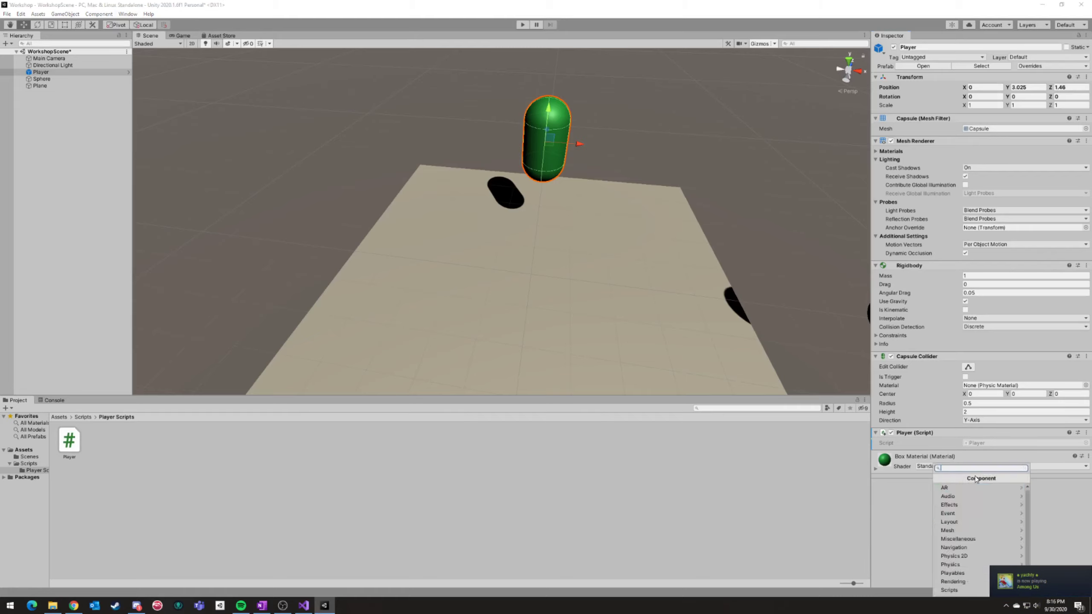
key("BackSpace")
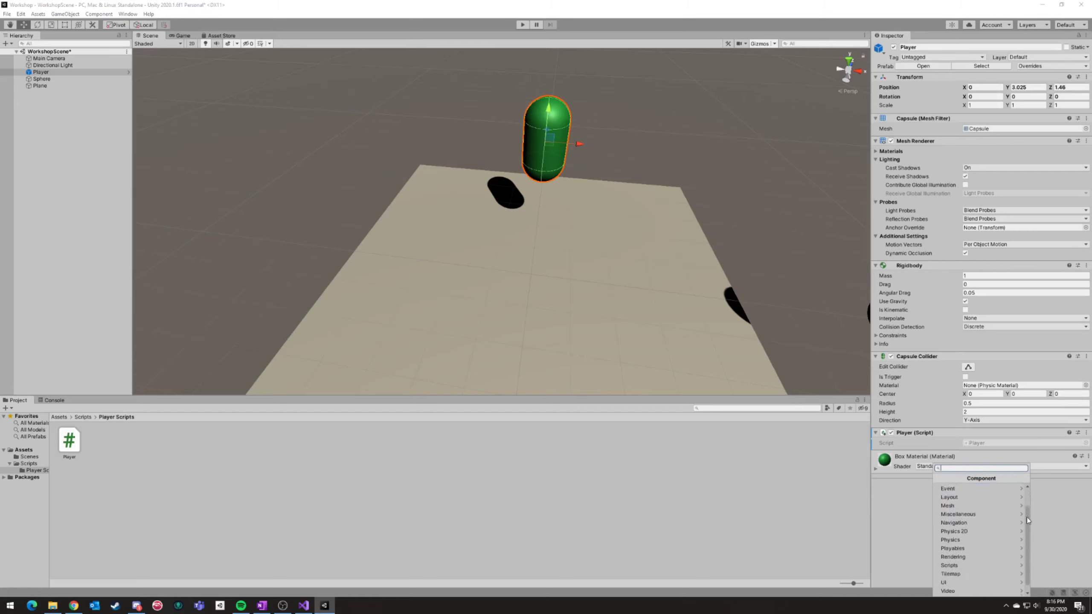
scroll(1027, 518, "down", 3)
left_click(1021, 593)
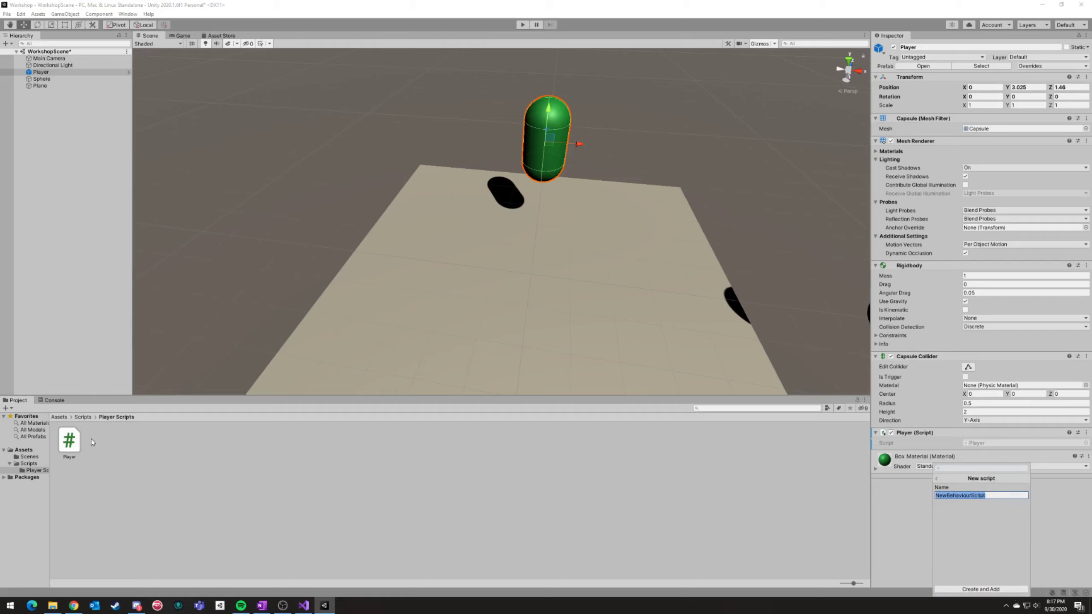
left_click(833, 524)
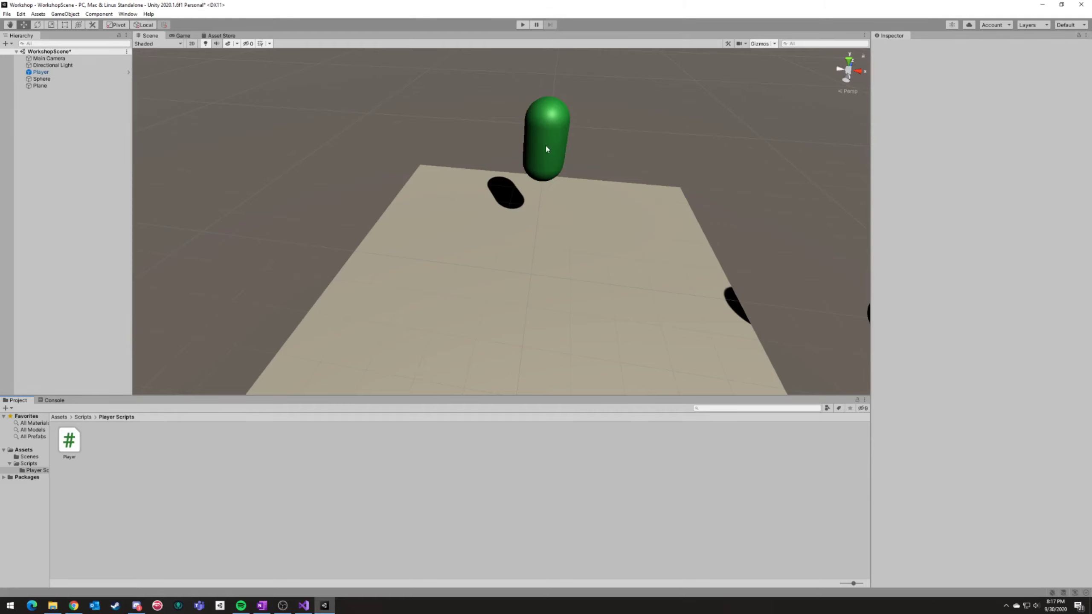
left_click(542, 159)
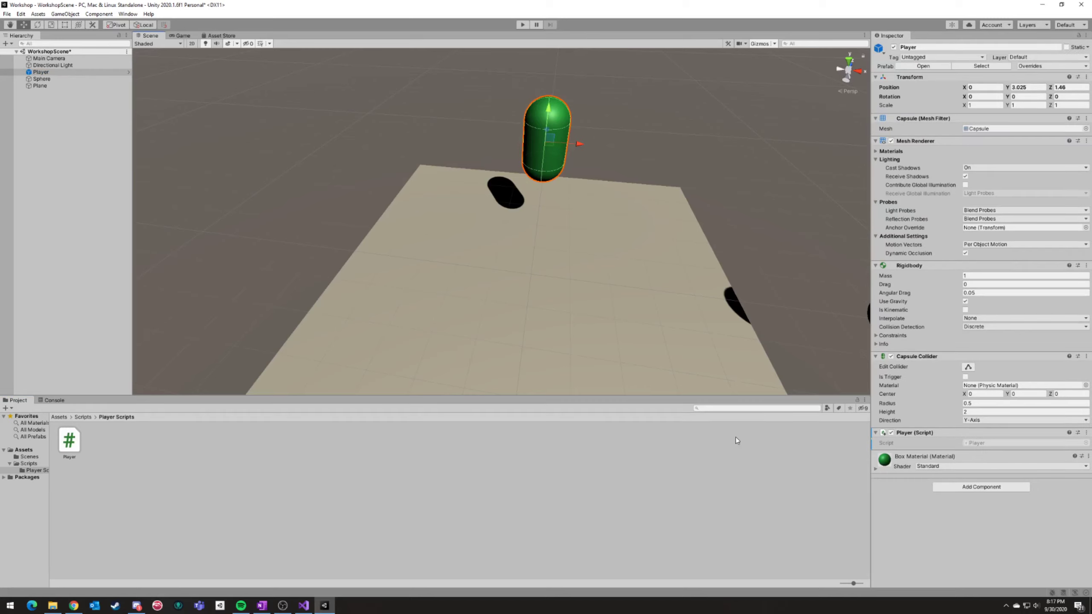
Open the Player script in Visual Studio, return to Unity and open the script again.
double_click(72, 434)
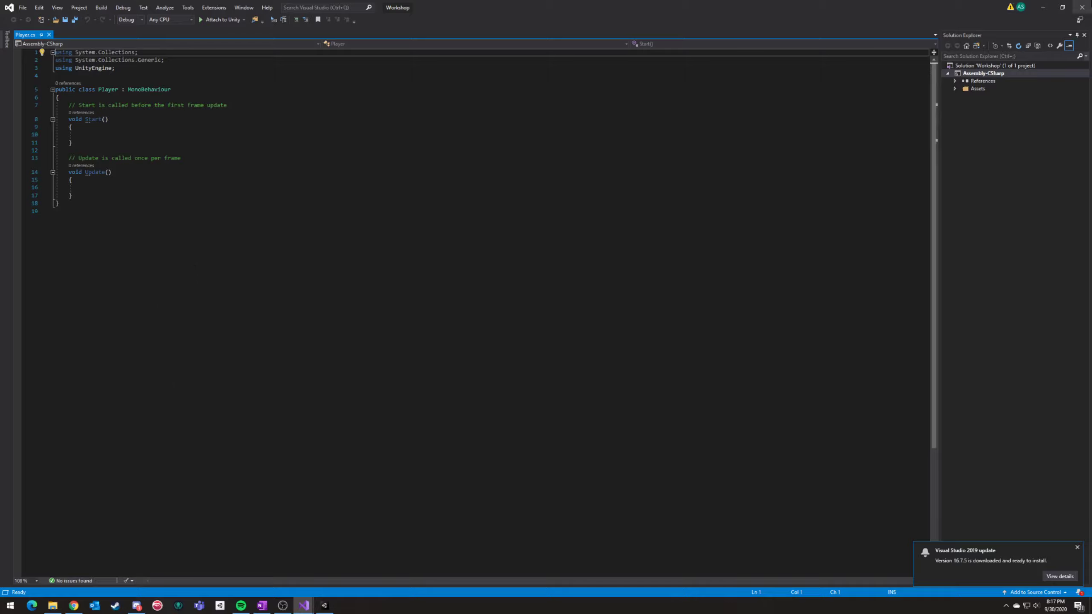
left_click(1045, 9)
double_click(68, 442)
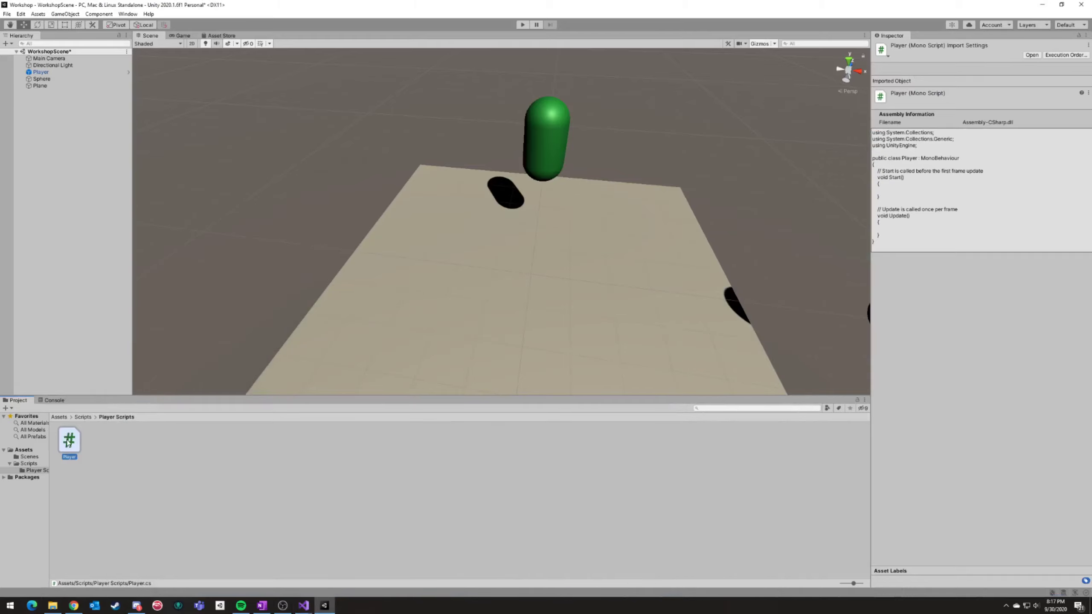